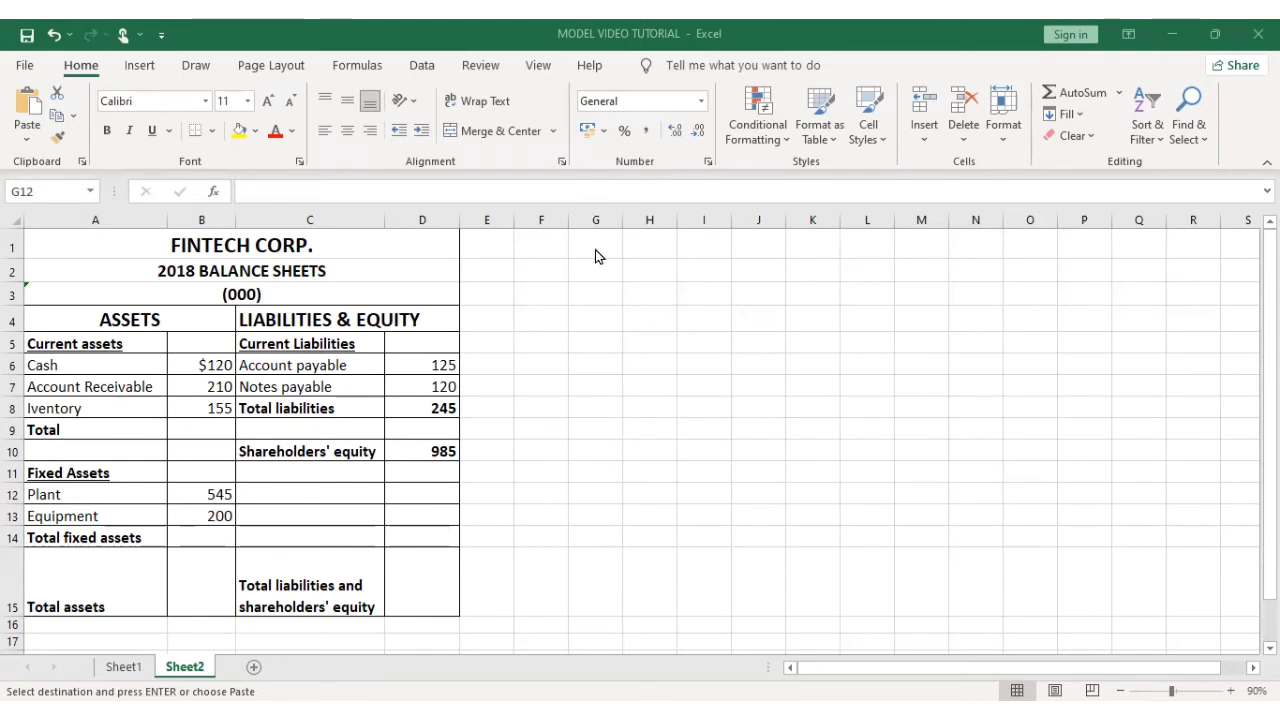
# Step: Enter the titles "FINTECH CORP." in cell G1 and "2018 BALANCE SHEETS" in cell G2
pyautogui.click(595, 250)
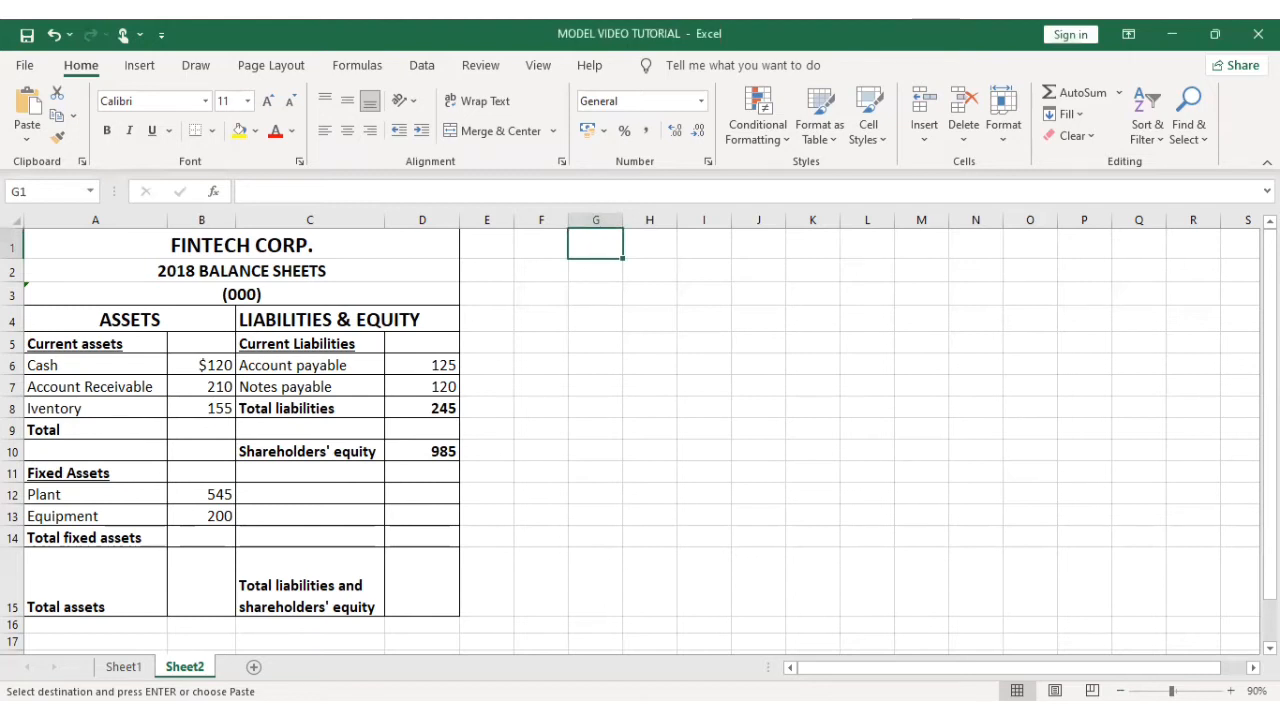
pyautogui.write('FINTECH')
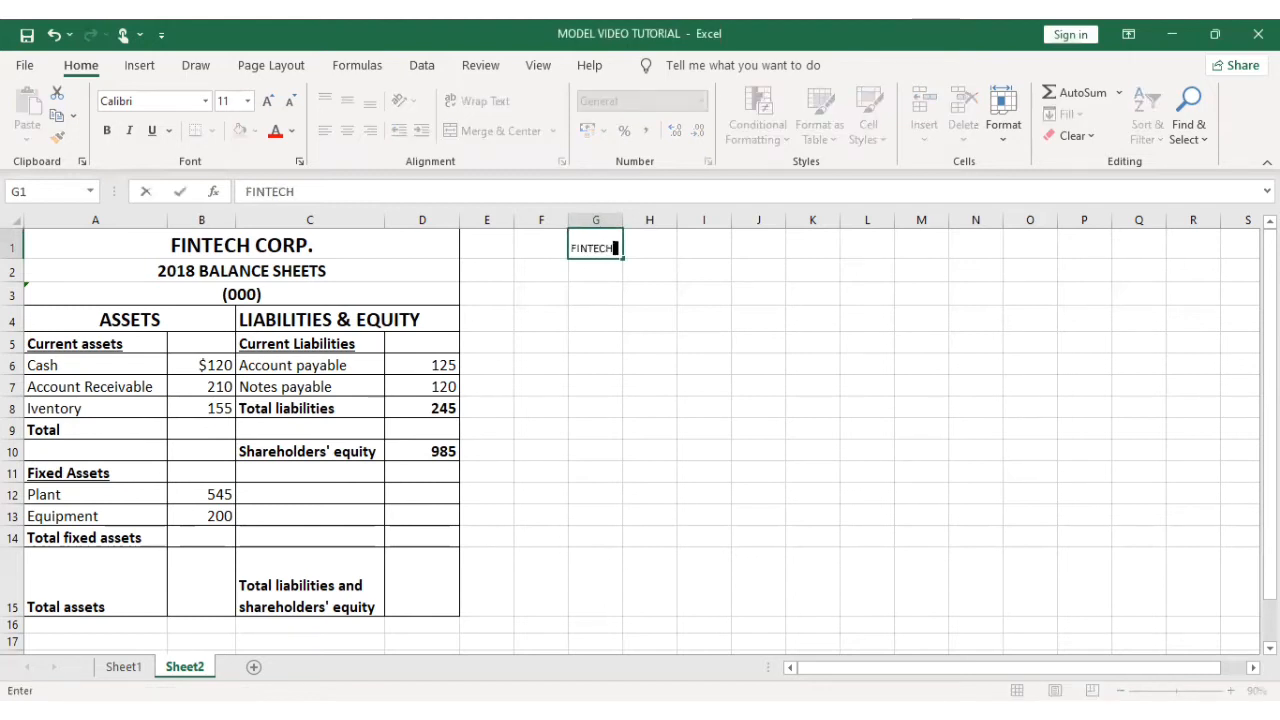
pyautogui.write(' COR')
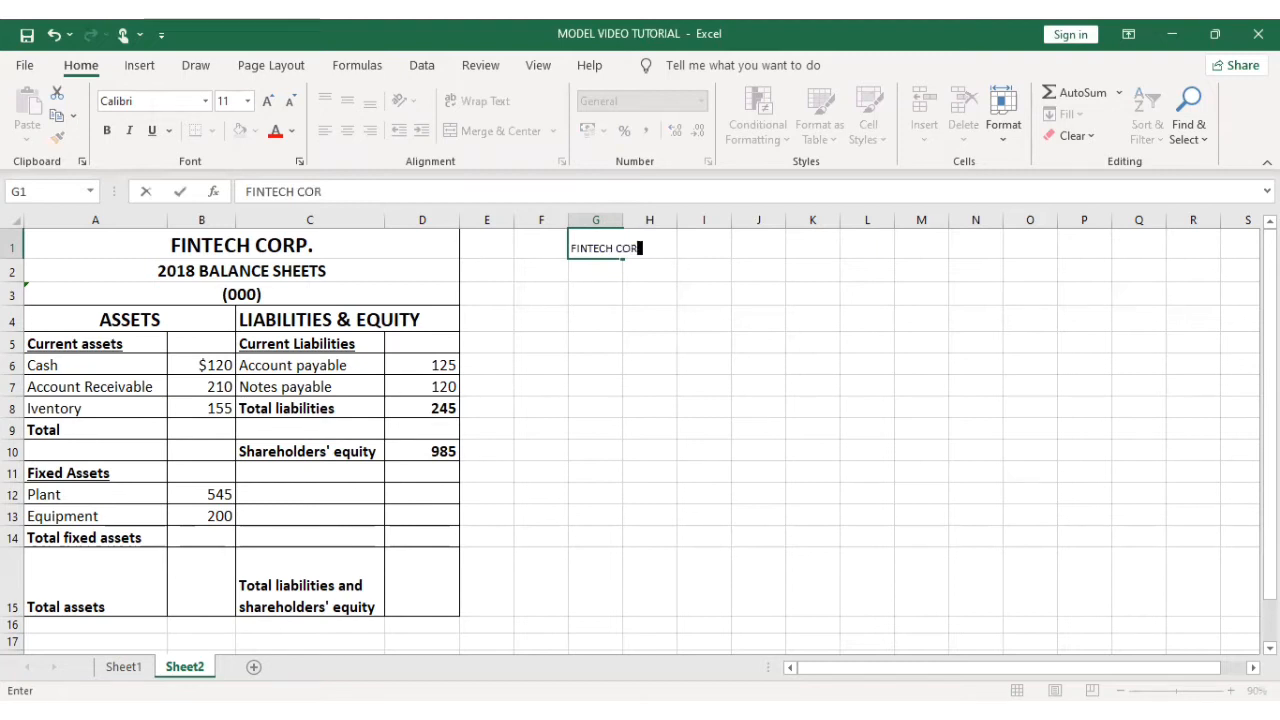
pyautogui.write('P.')
pyautogui.click(605, 272)
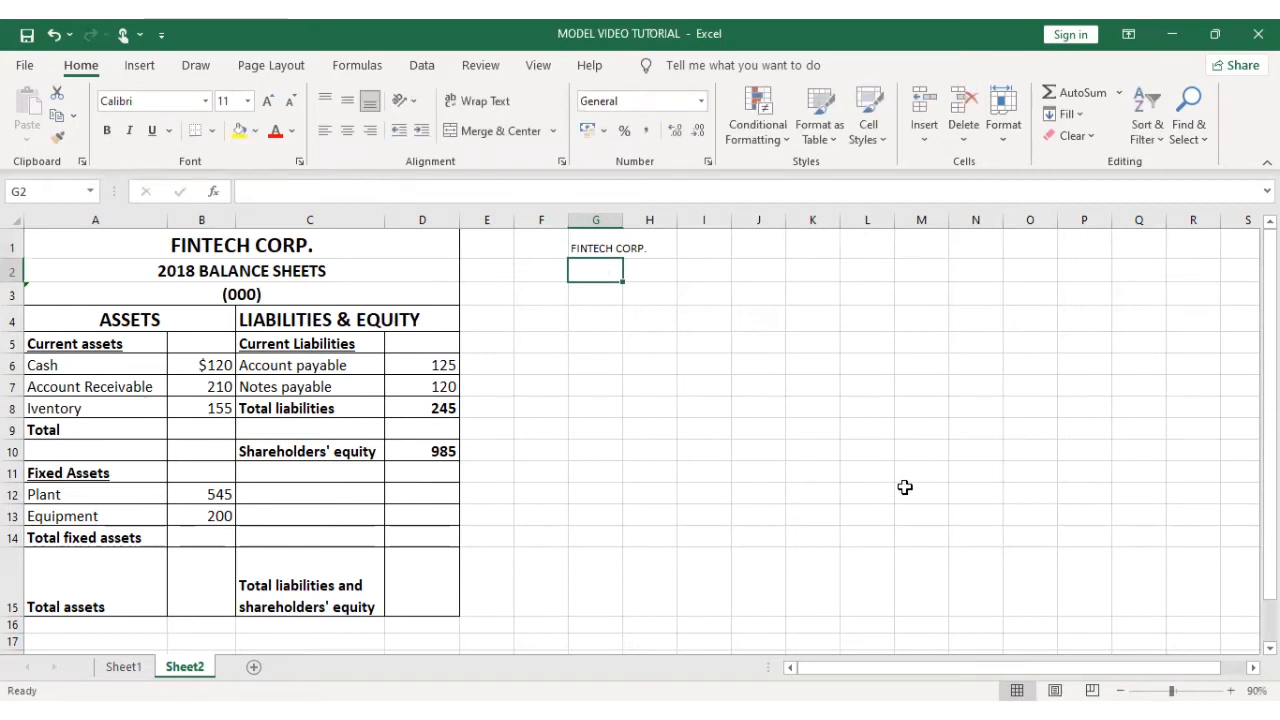
pyautogui.write('2018')
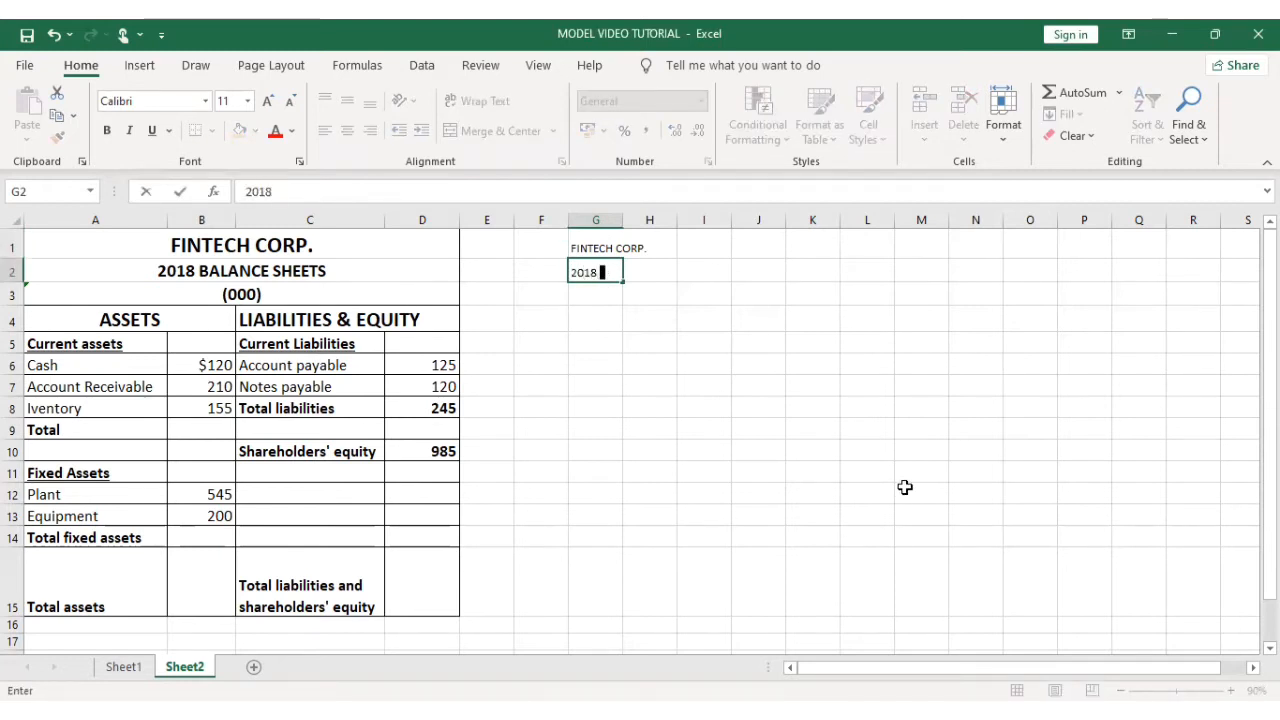
pyautogui.write(' BALAN')
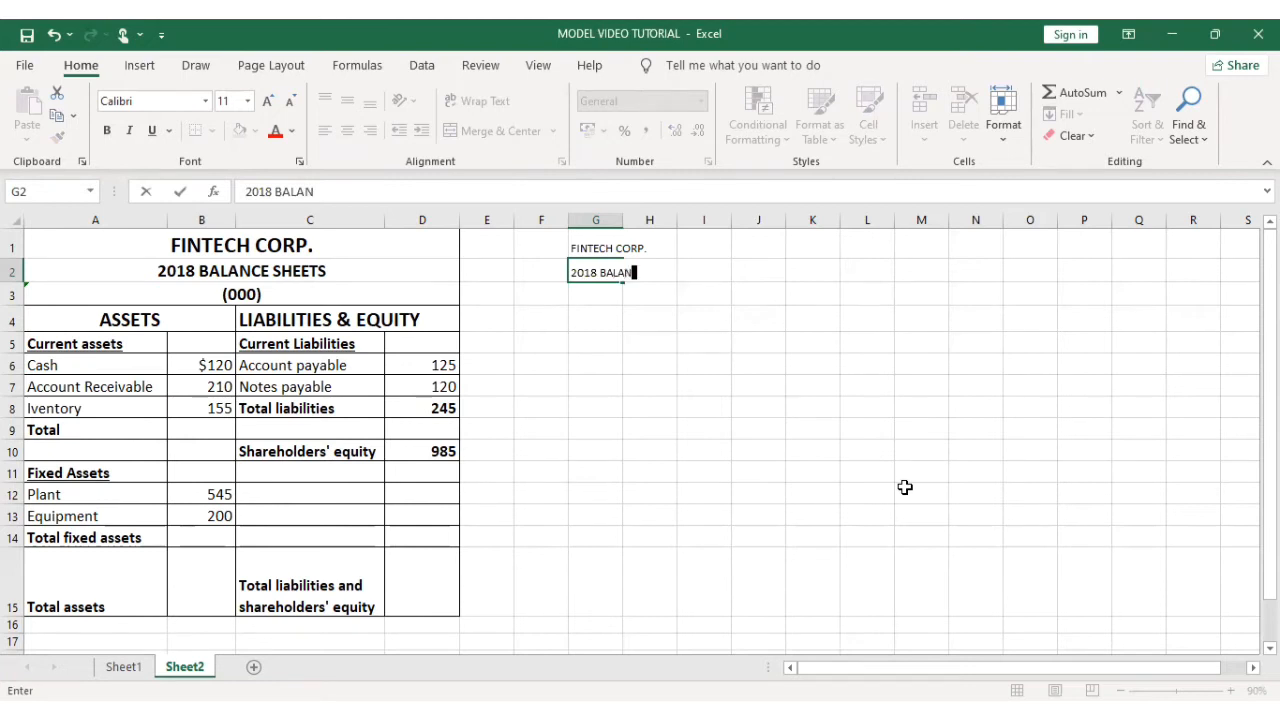
pyautogui.write('CE SHEE')
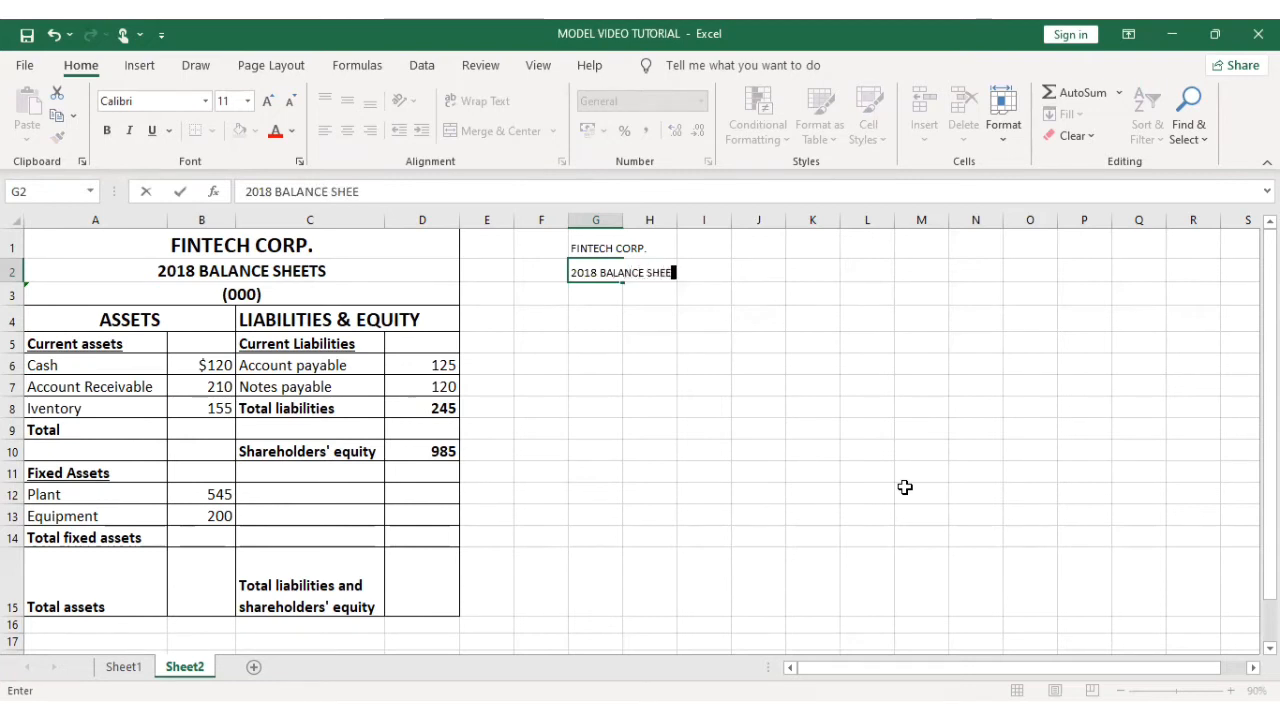
pyautogui.write('TS')
pyautogui.press('Return')
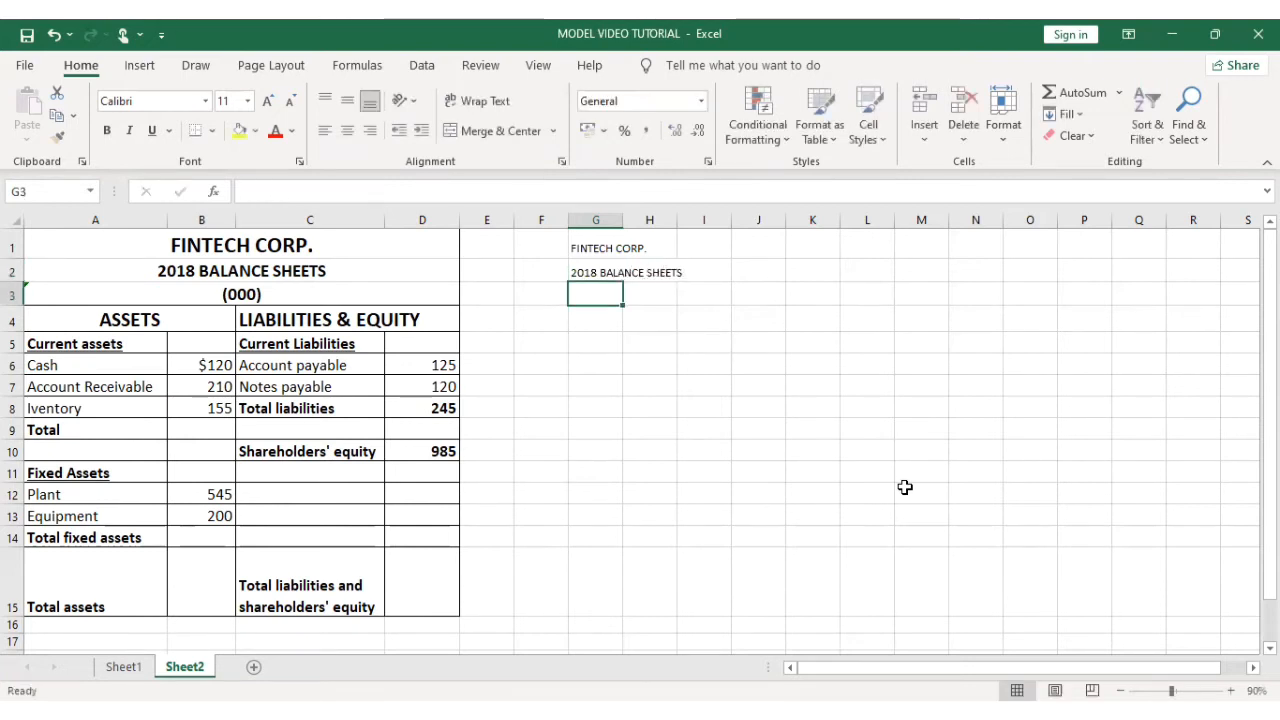
# Step: Enter "(000)" in cell G3 and the heading "ASSETS" in cell G4
pyautogui.write('(')
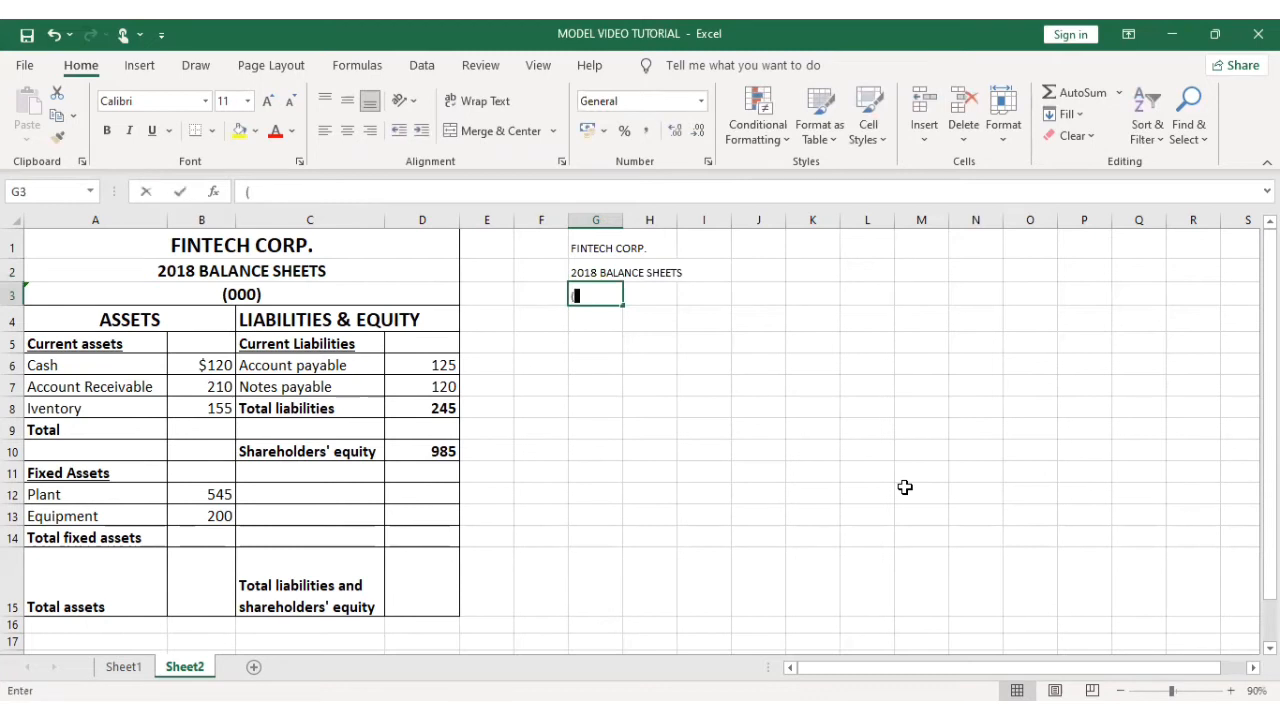
pyautogui.write('00')
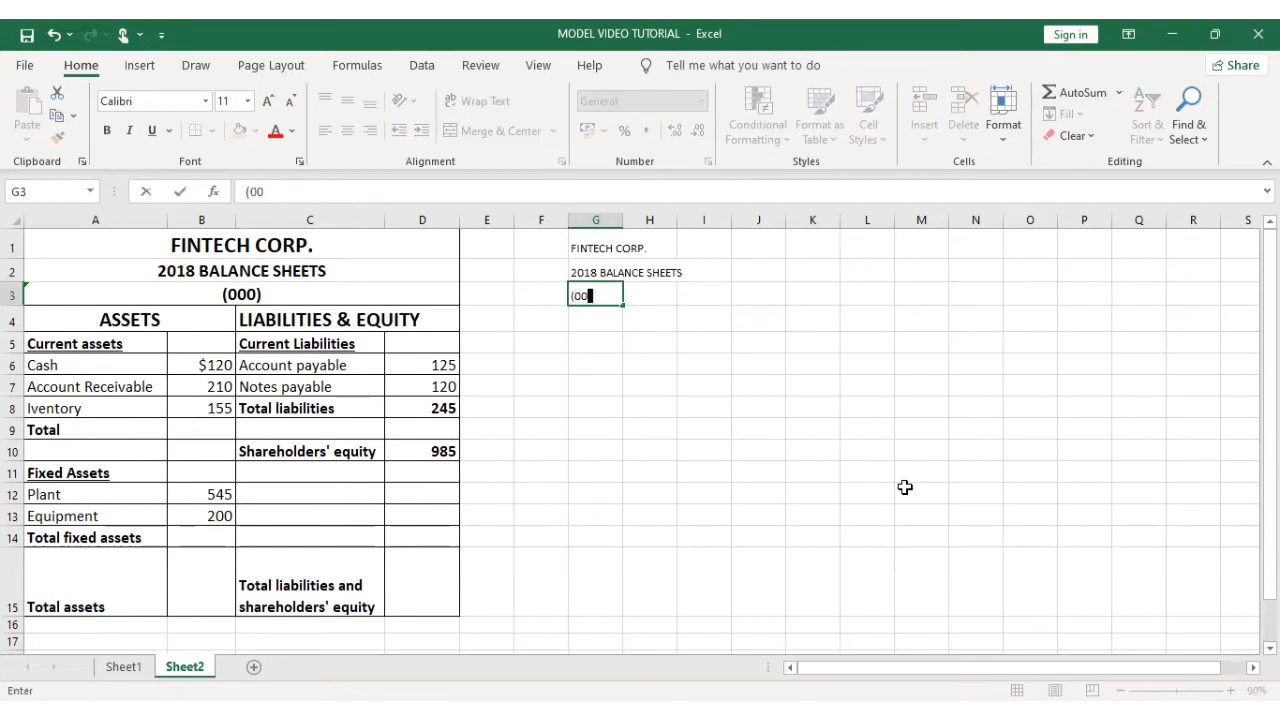
pyautogui.write('0)')
pyautogui.press('Return')
pyautogui.write('A')
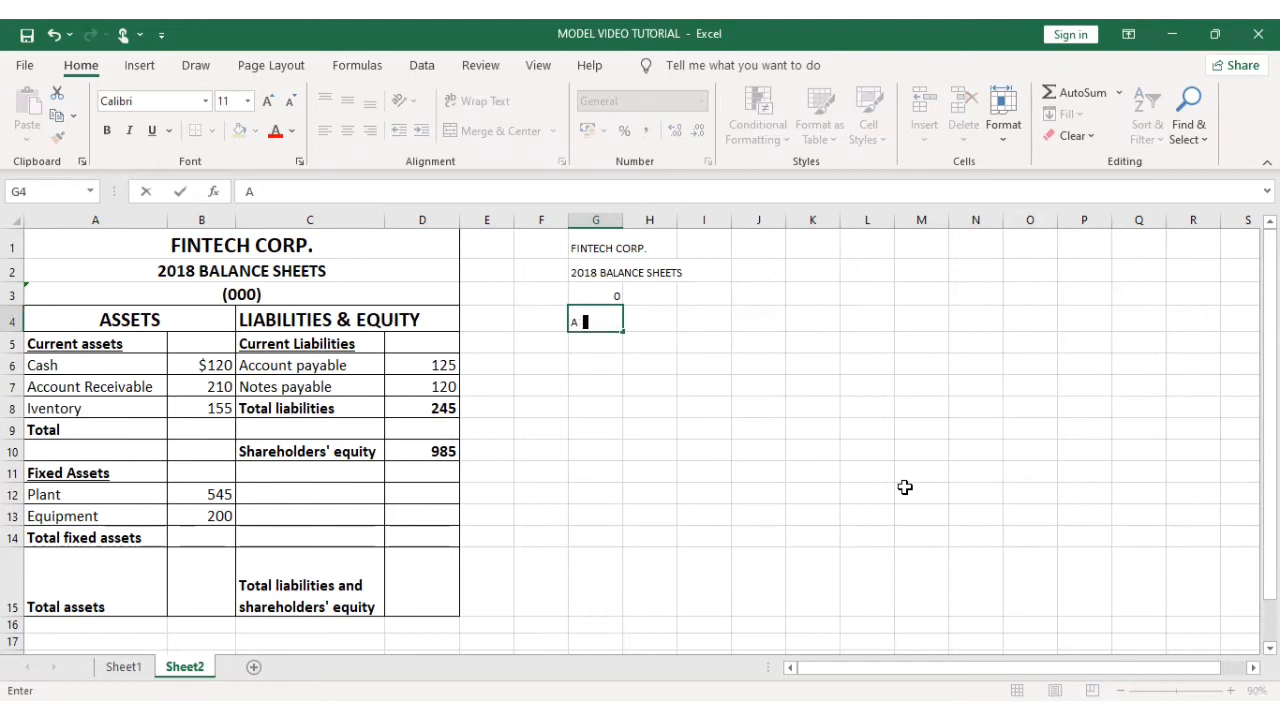
pyautogui.write('SSETS')
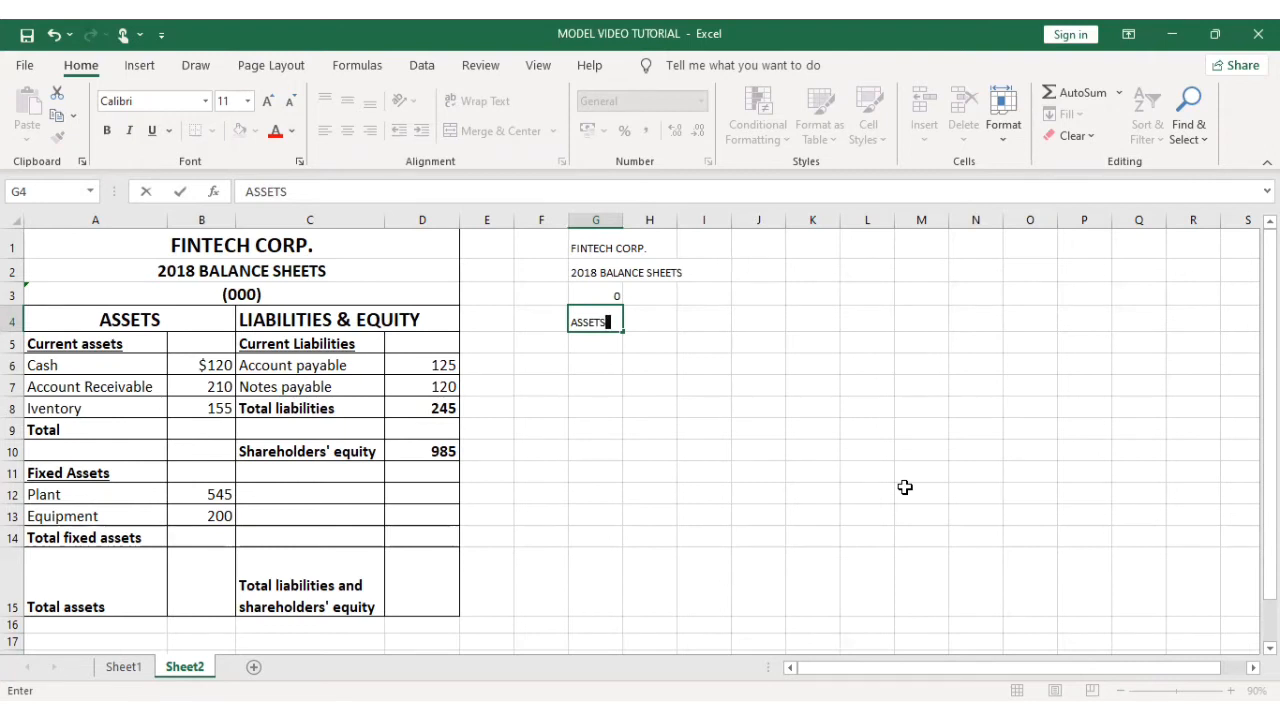
pyautogui.press('Tab')
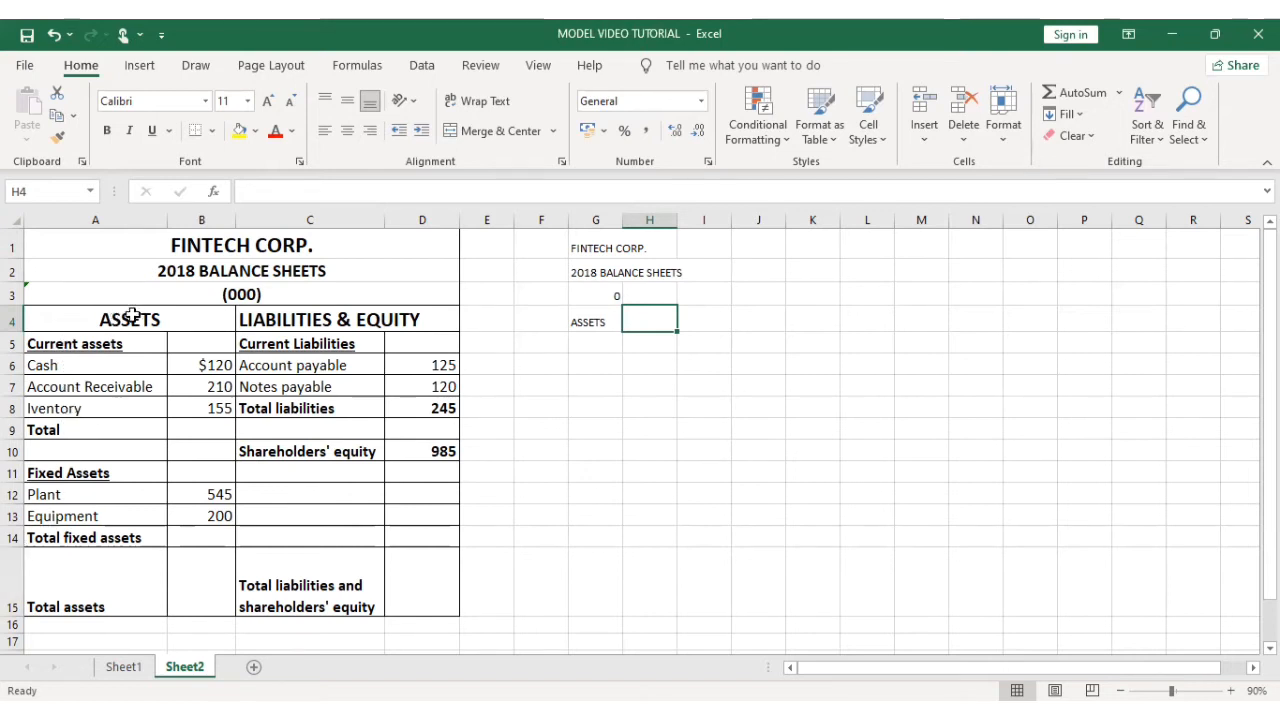
# Step: Enter the labels "Current assets" in cell G5 and "Cash" in cell G6
pyautogui.click(601, 343)
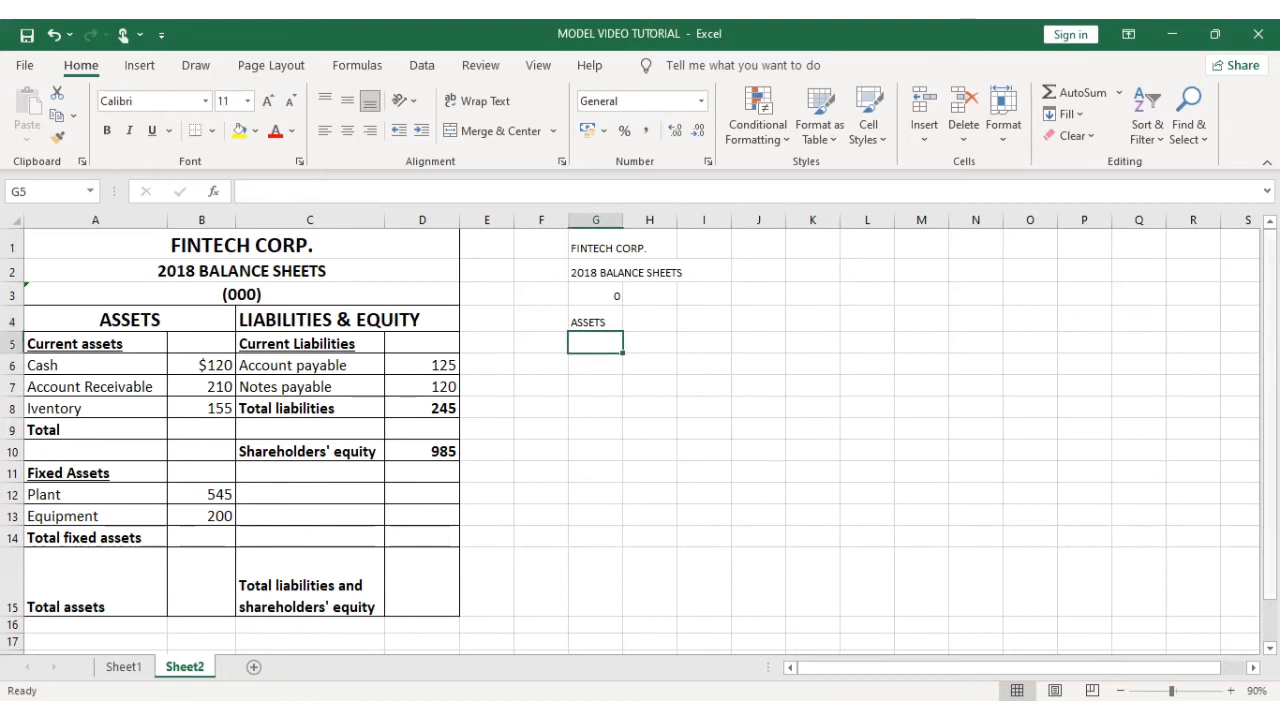
pyautogui.write('Current')
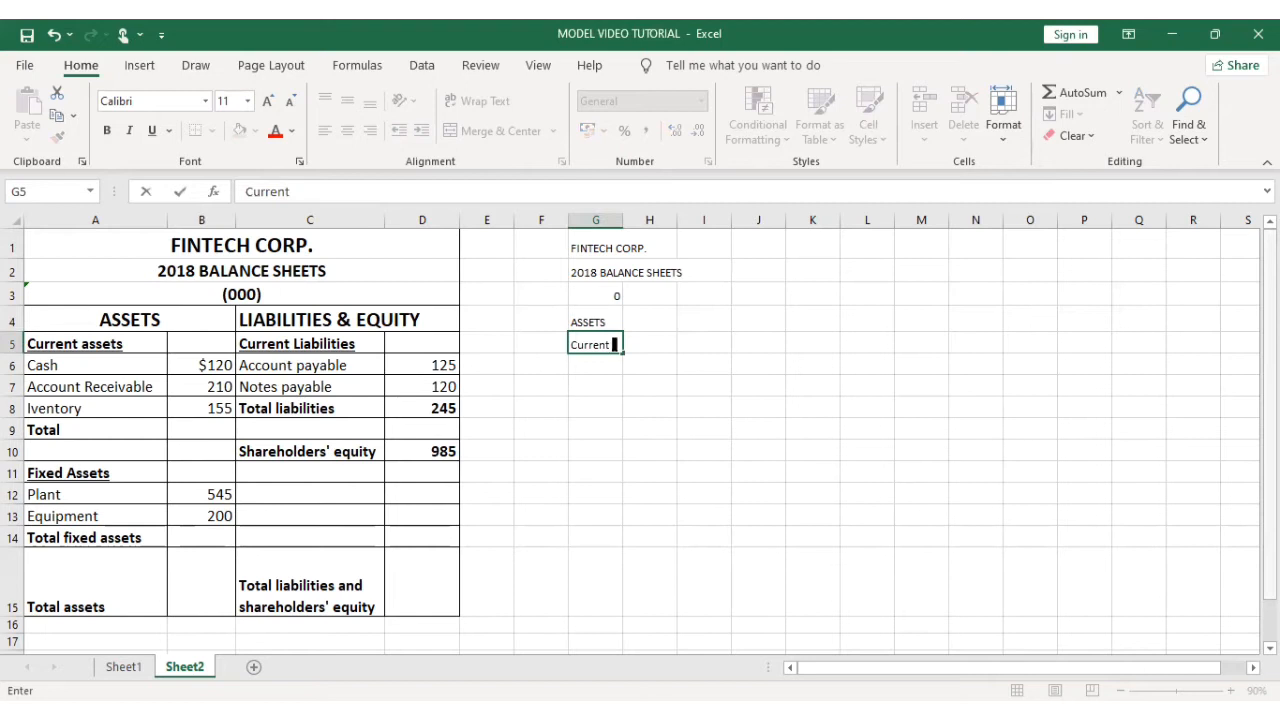
pyautogui.write(' assets')
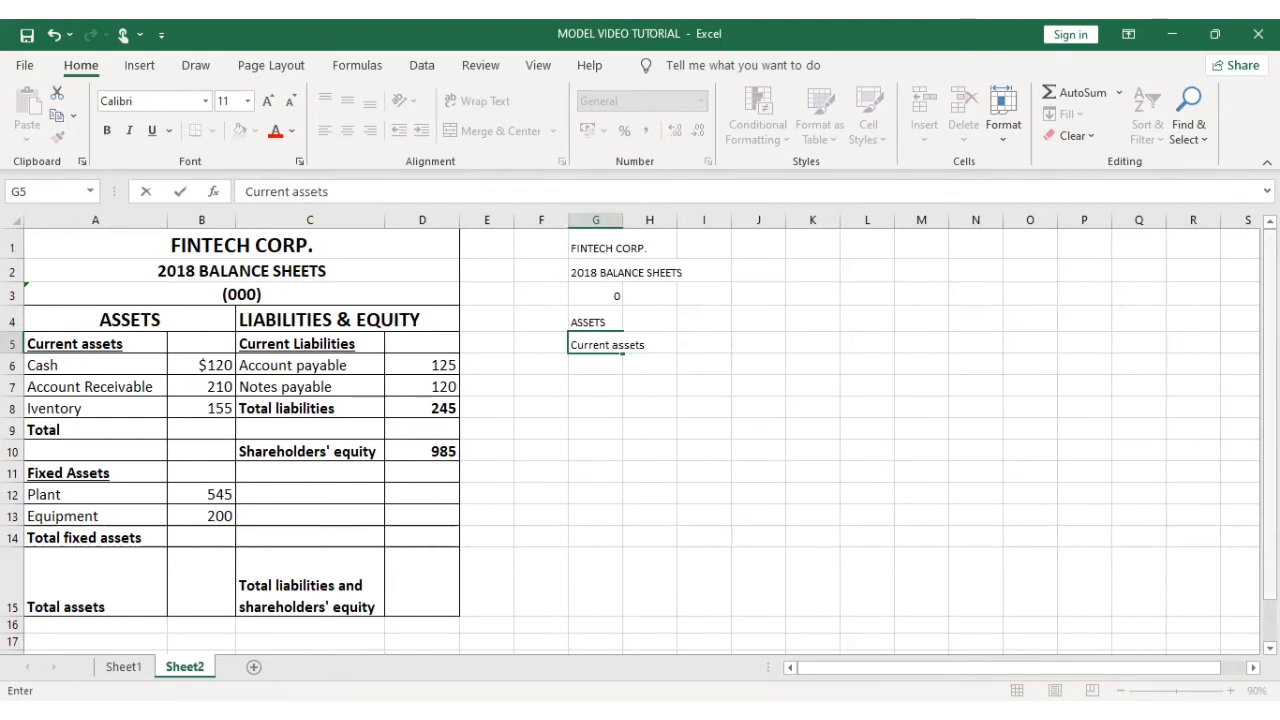
pyautogui.press('Return')
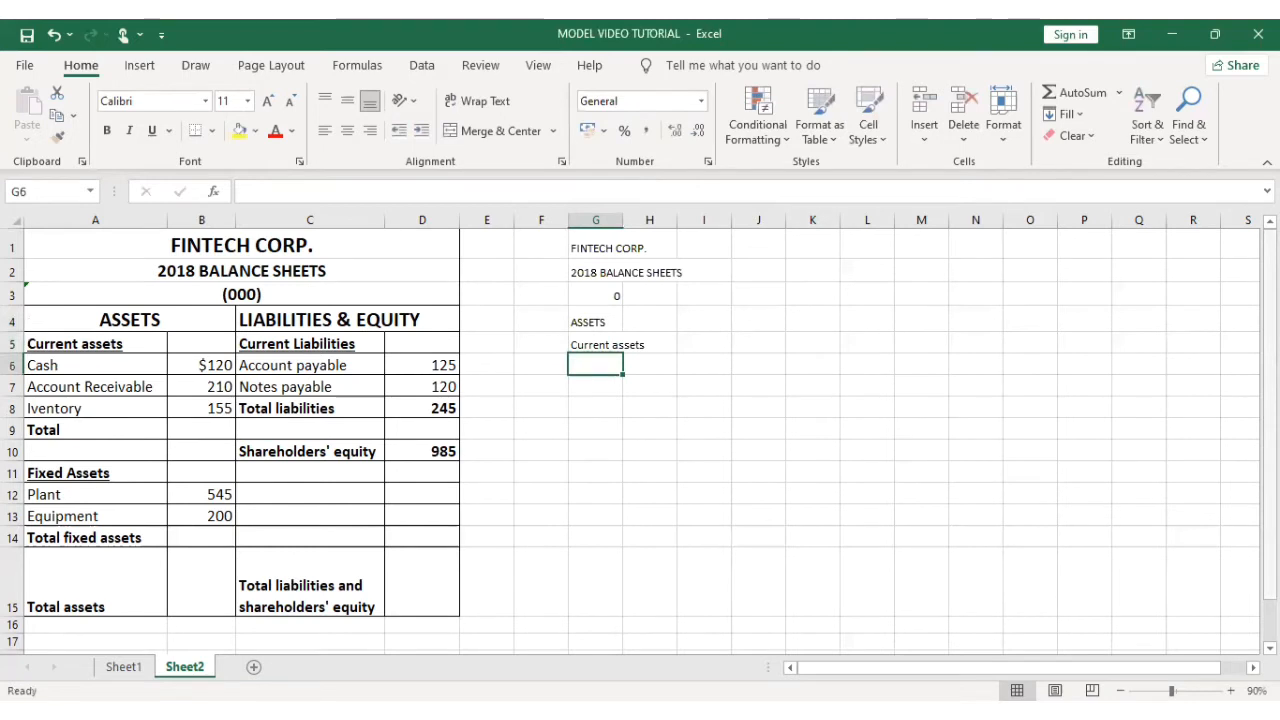
pyautogui.write('Cash')
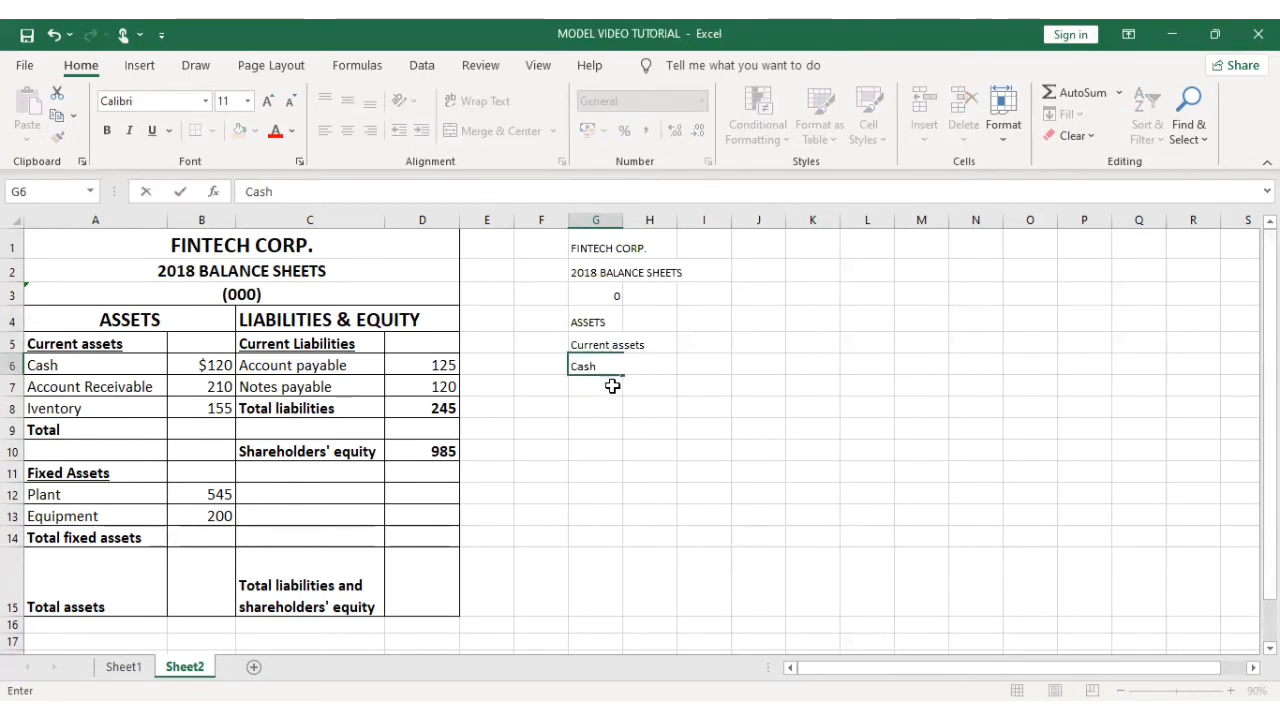
# Step: Enter the label "Account Receivable" in cell G7, below Cash
pyautogui.click(609, 386)
pyautogui.write('Accoutn')
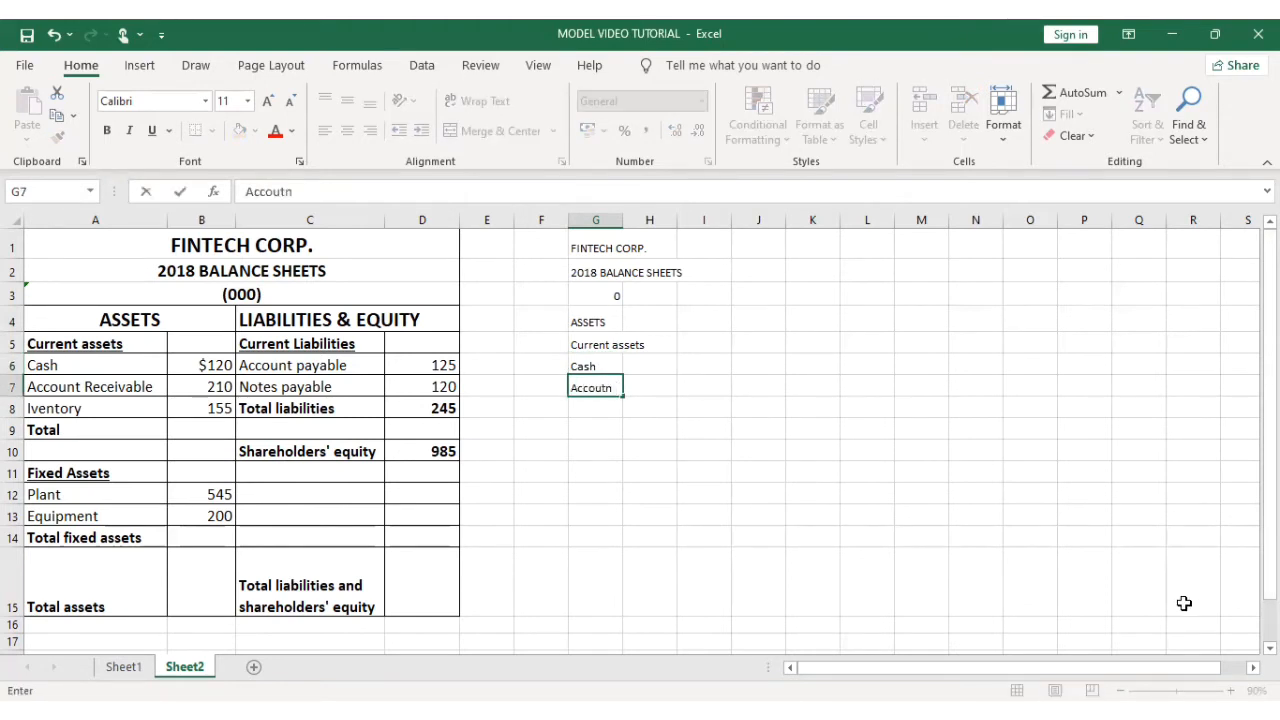
pyautogui.press('BackSpace')
pyautogui.press('BackSpace')
pyautogui.write('nt Receivable')
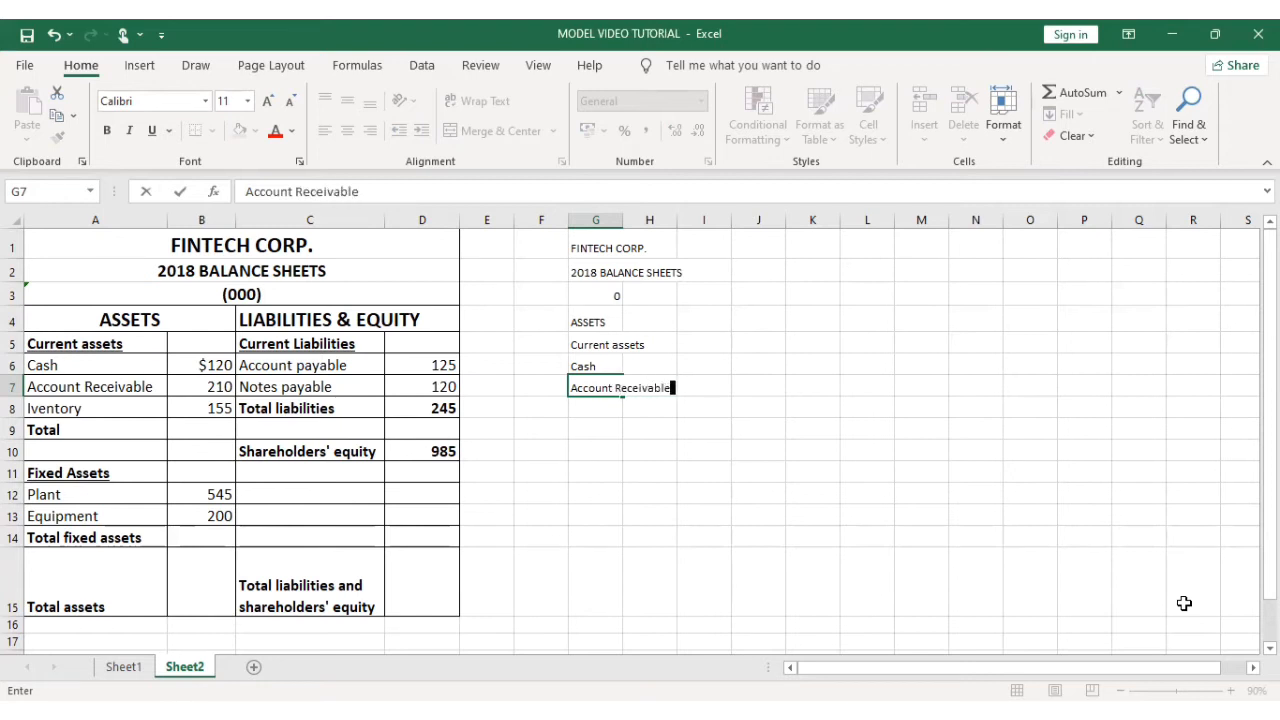
pyautogui.press('Return')
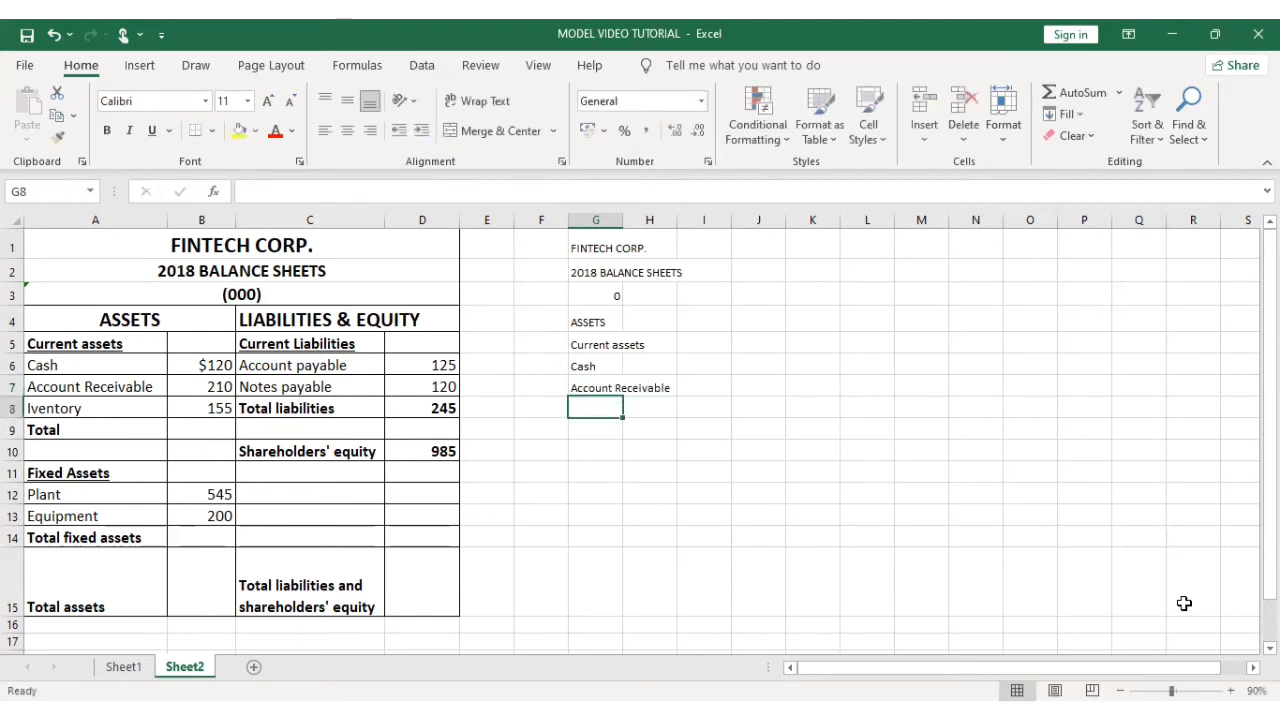
# Step: Enter the labels "Inventory" in cell G8 and "Total" in cell G9
pyautogui.write('Inventory')
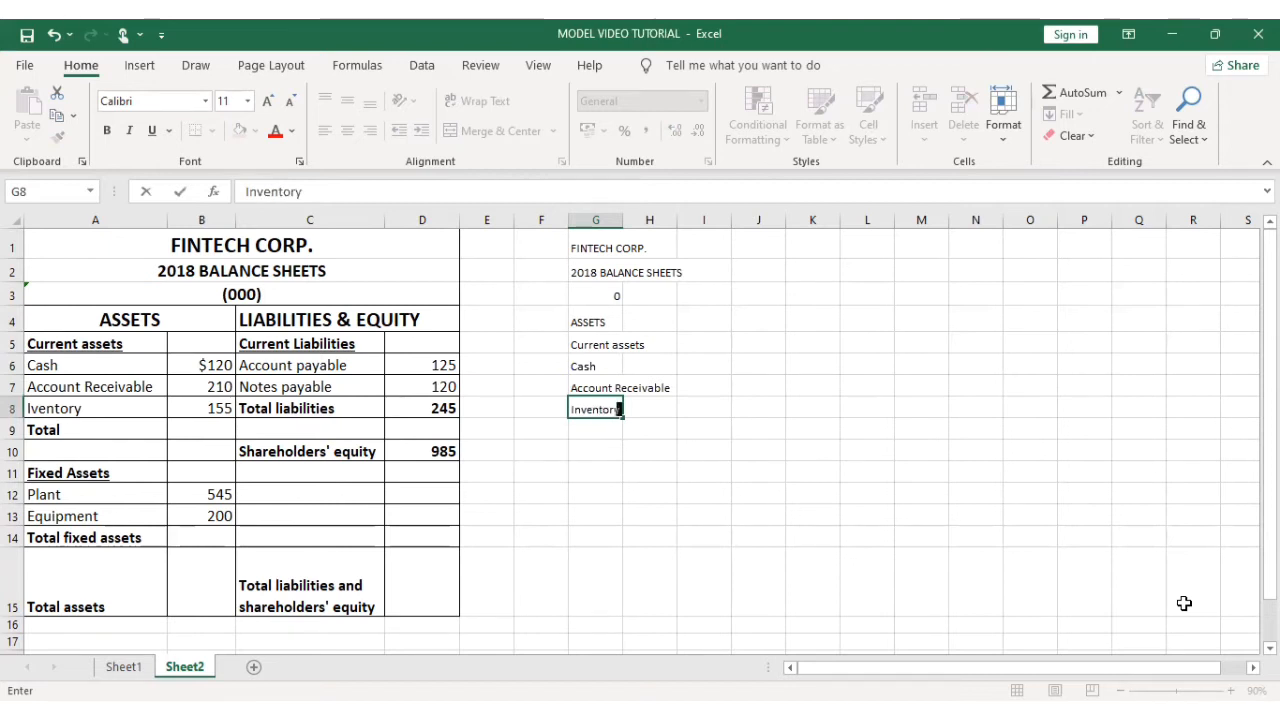
pyautogui.press('Return')
pyautogui.write('T')
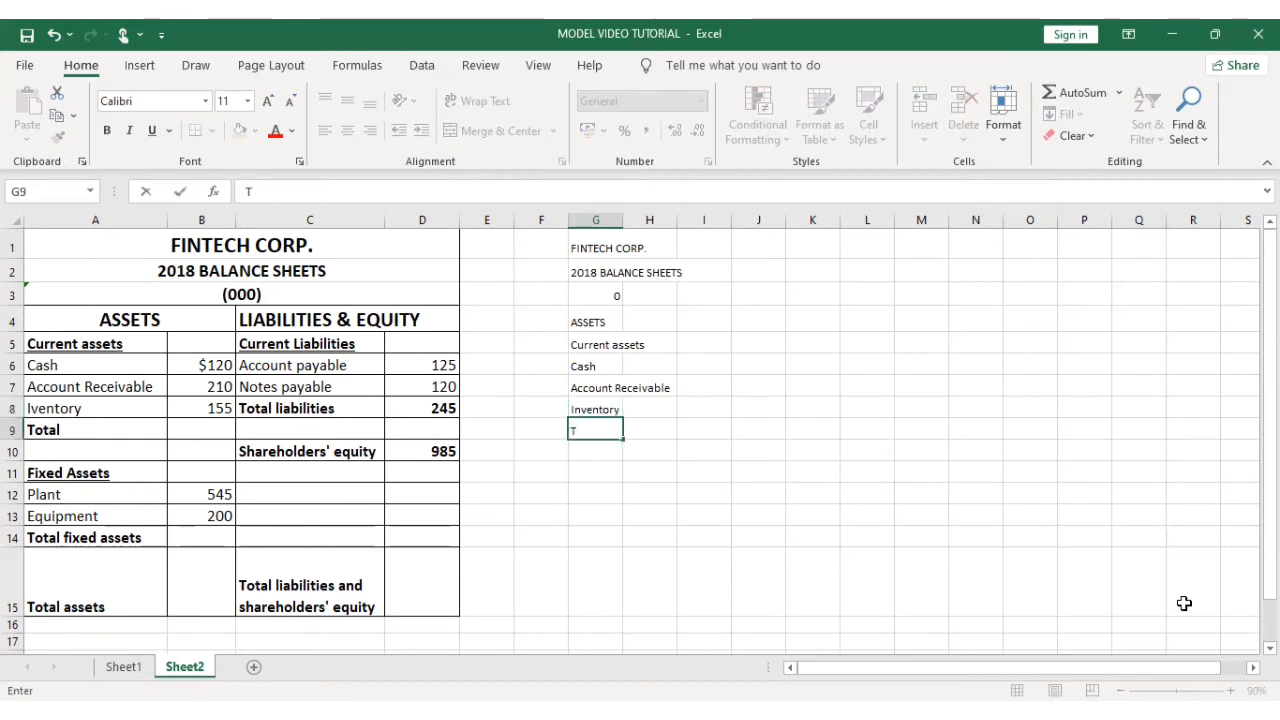
pyautogui.write('otal')
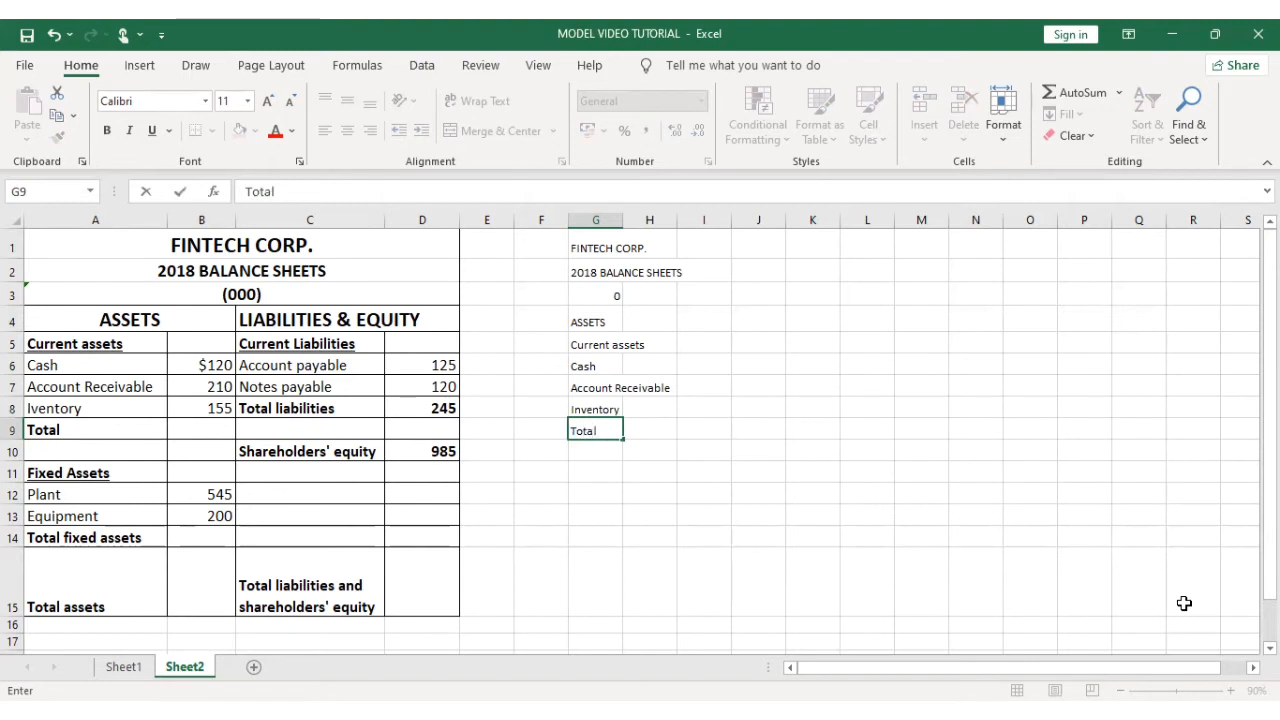
pyautogui.press('Return')
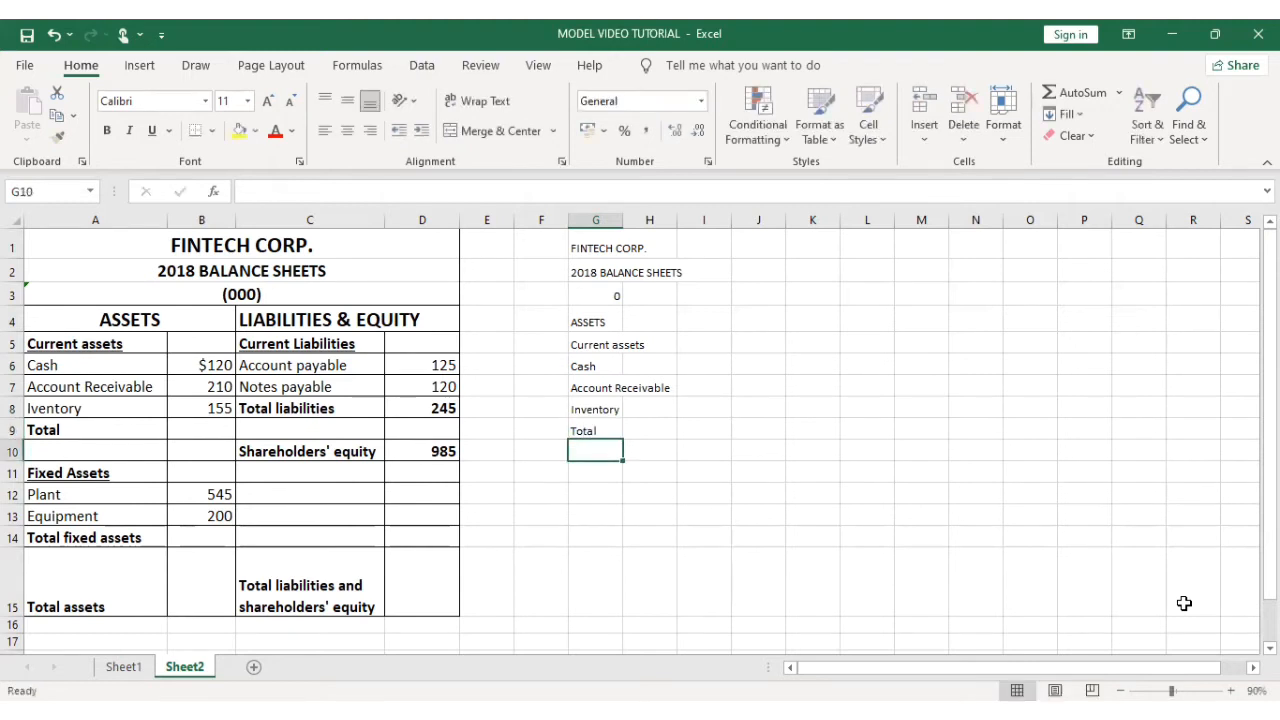
# Step: Leave row 10 blank, enter "Fixed assets" in cell G11 and "Plant" in cell G12
pyautogui.press('Return')
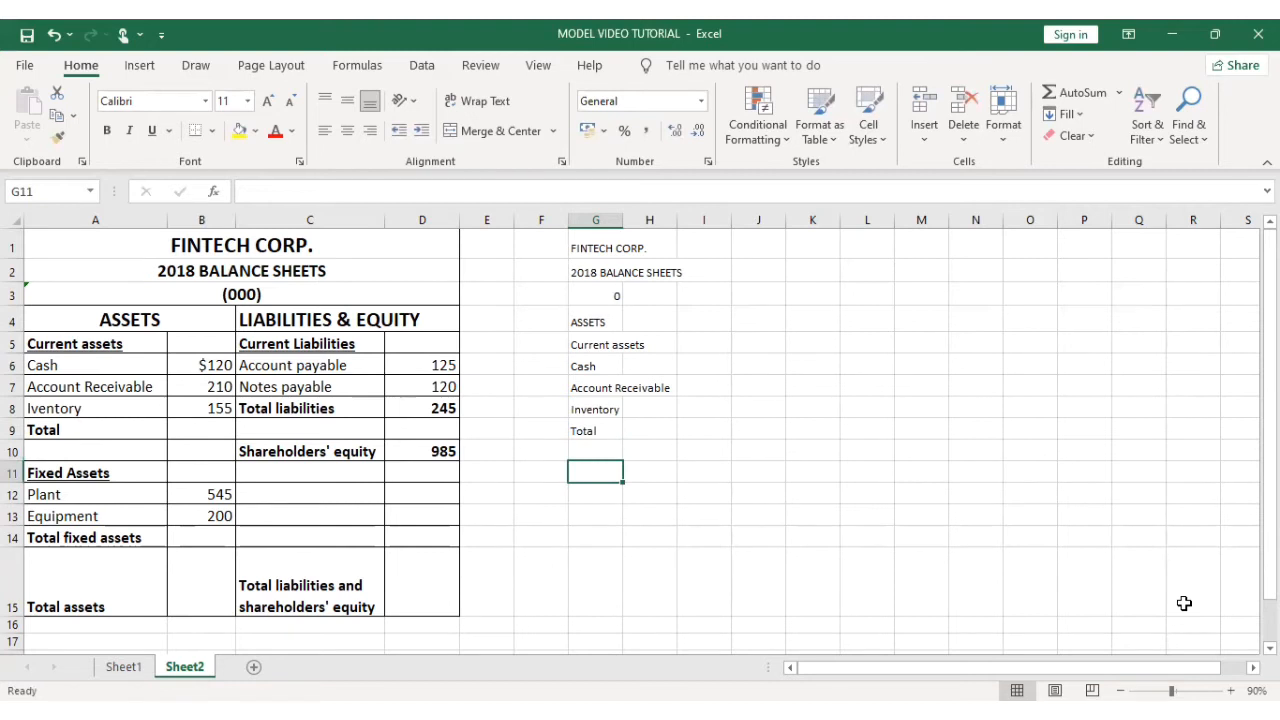
pyautogui.write('Fixed ')
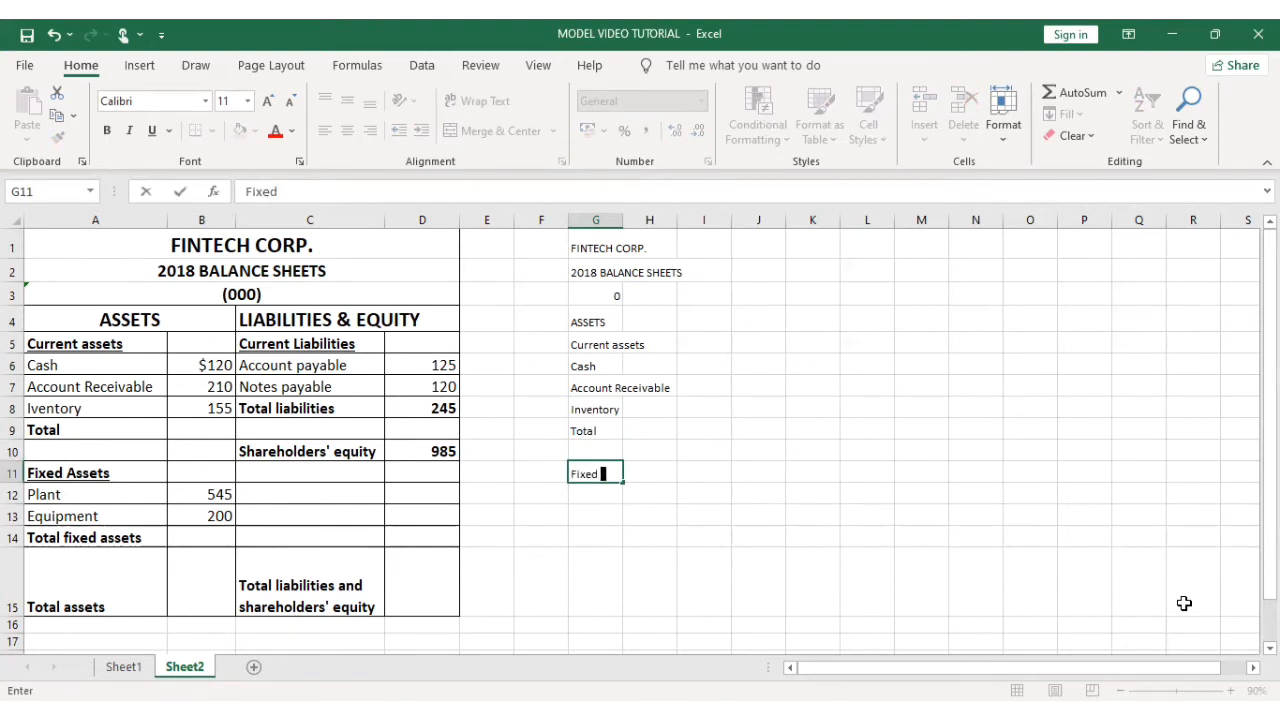
pyautogui.write('assets')
pyautogui.press('Return')
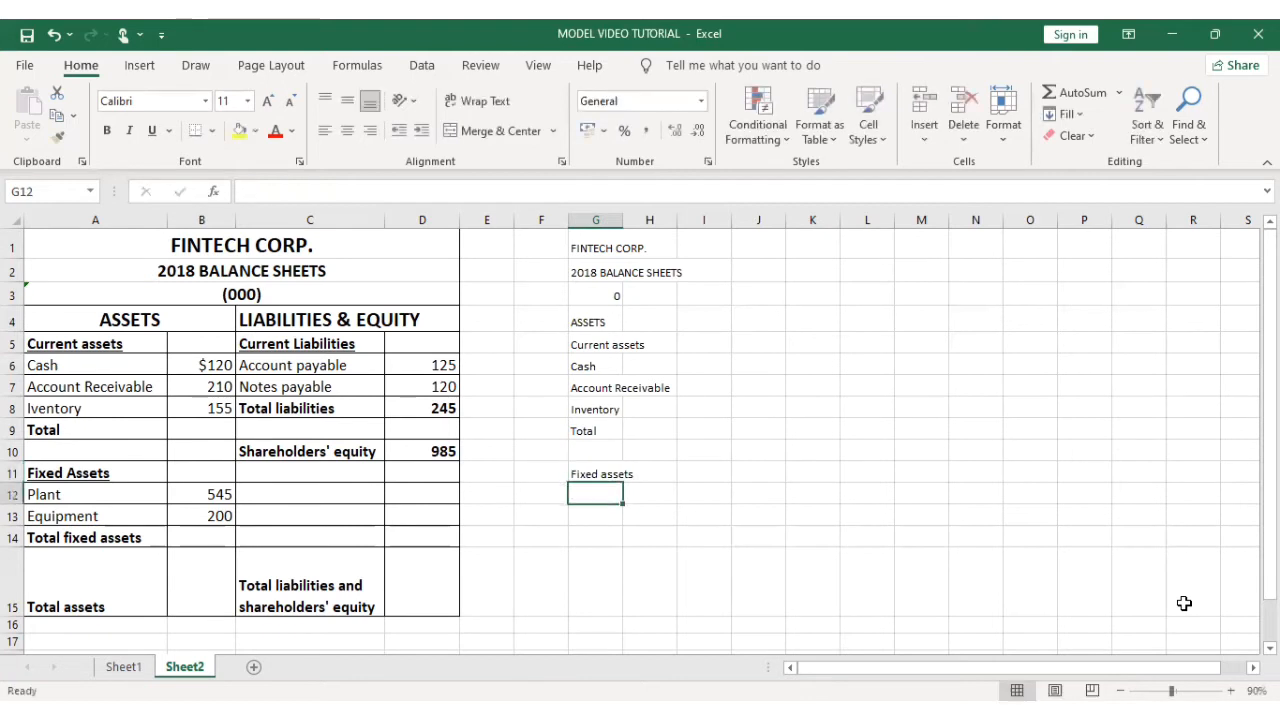
pyautogui.write('Plnt')
pyautogui.press('Return')
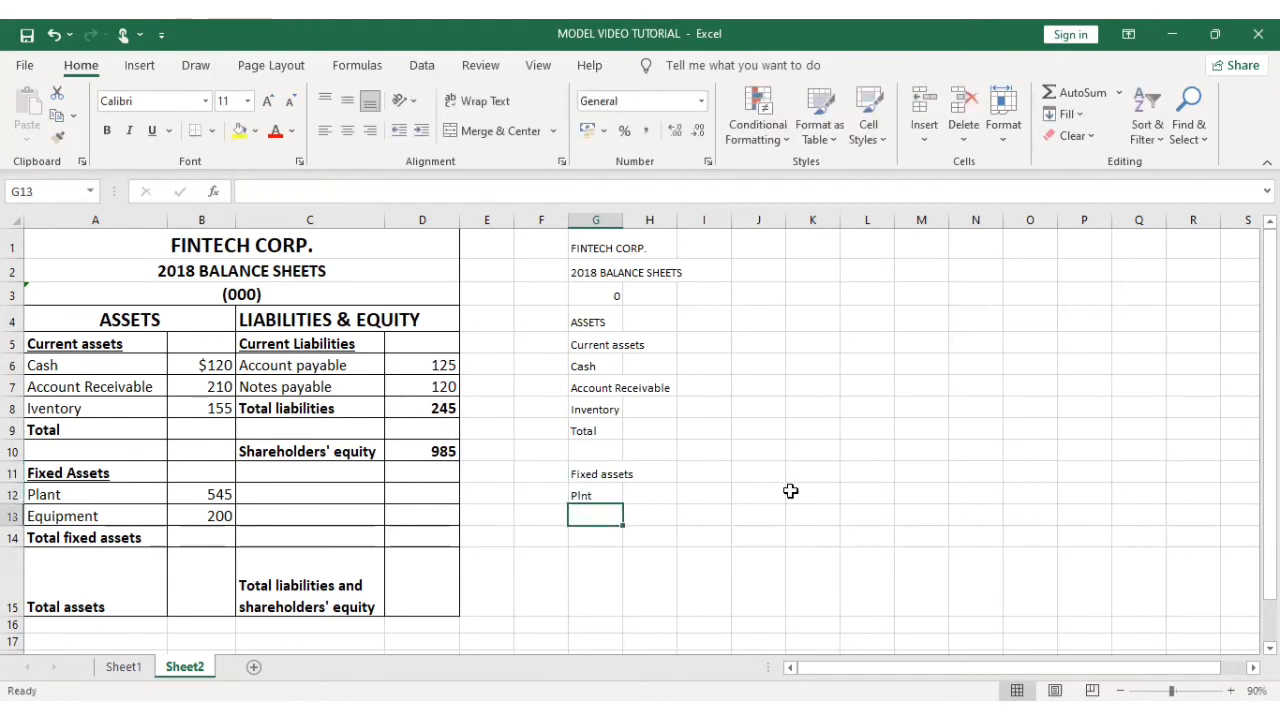
pyautogui.click(588, 492)
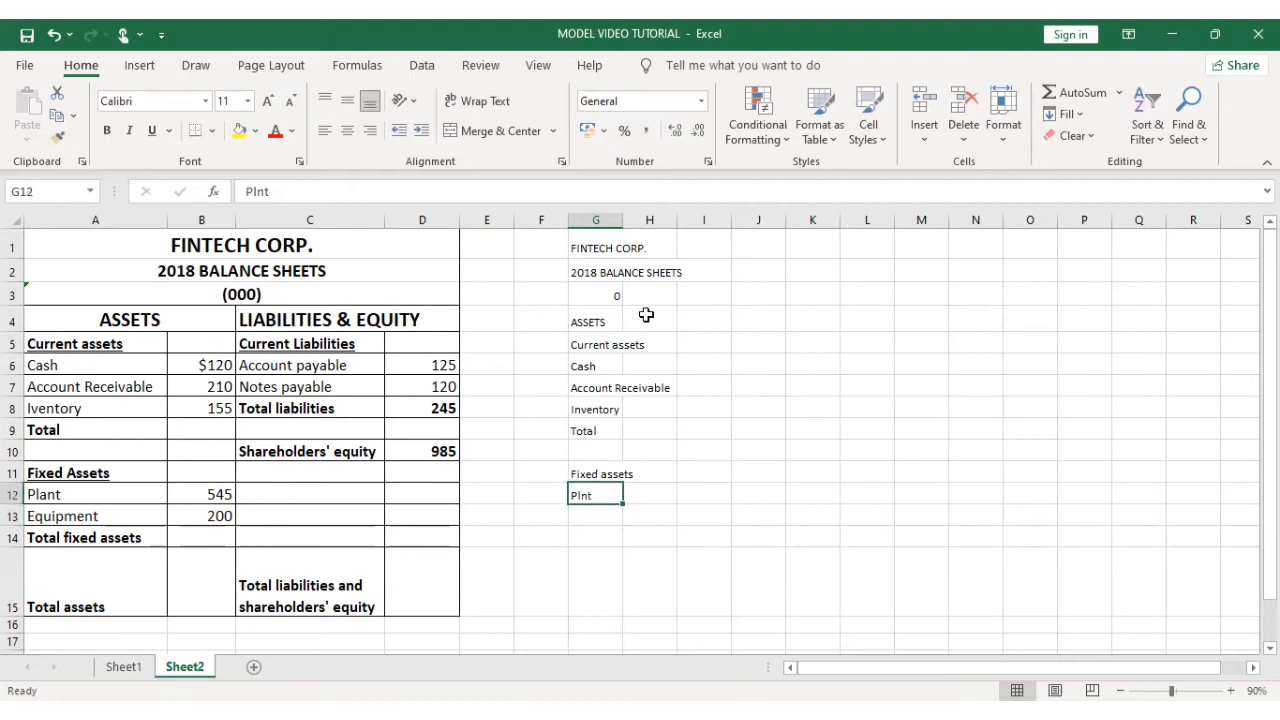
pyautogui.click(253, 194)
pyautogui.write('a')
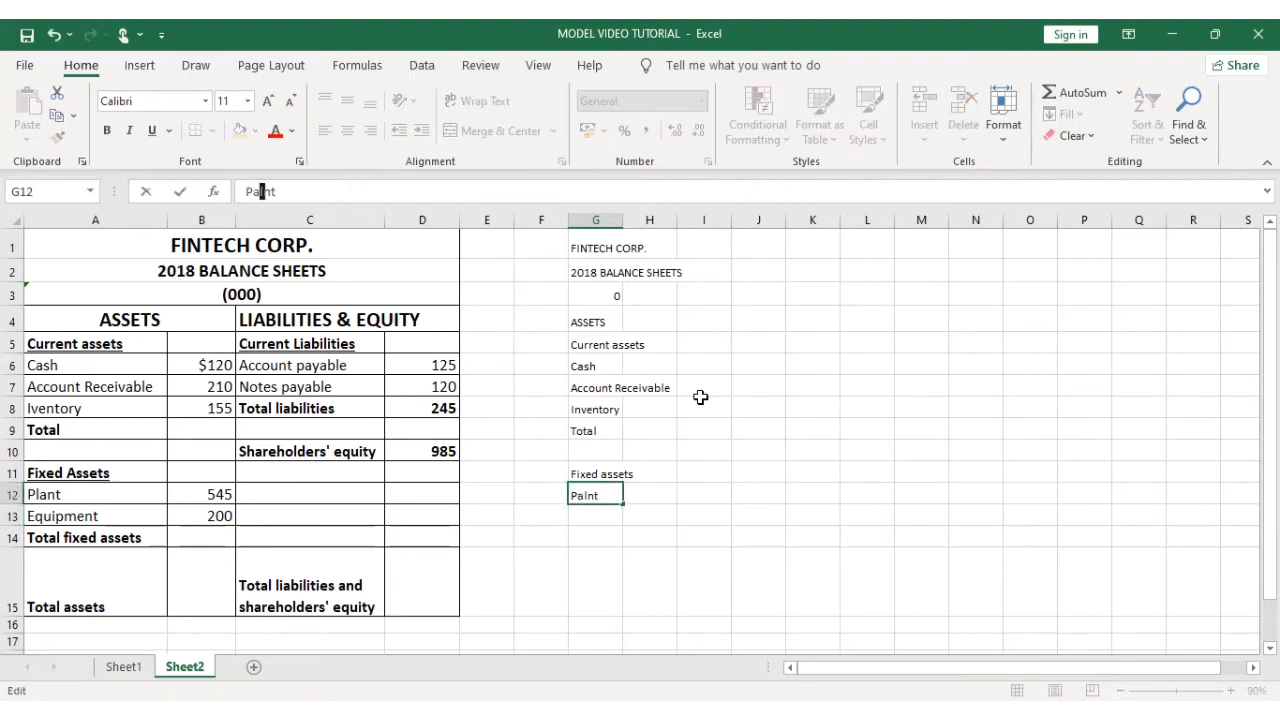
pyautogui.press('BackSpace')
pyautogui.write('a')
# Step: Enter the label "Equipment" in cell G13, below Plant
pyautogui.click(590, 514)
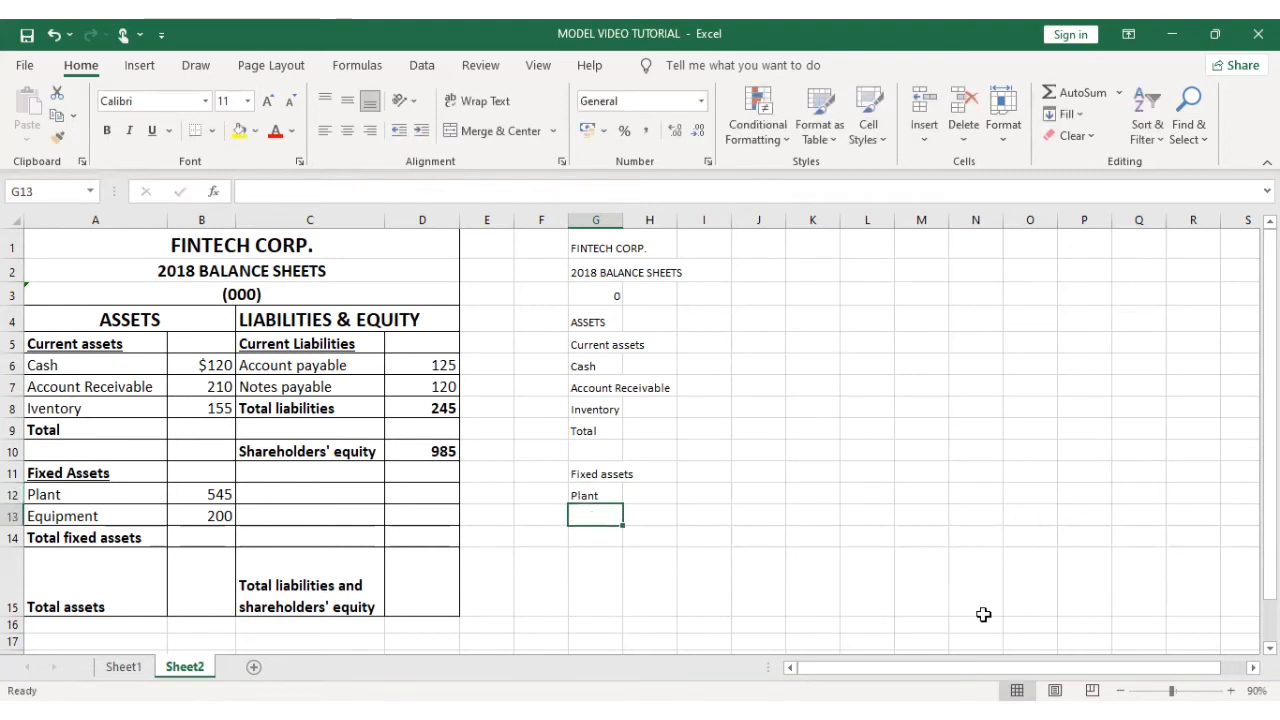
pyautogui.write('Eqi')
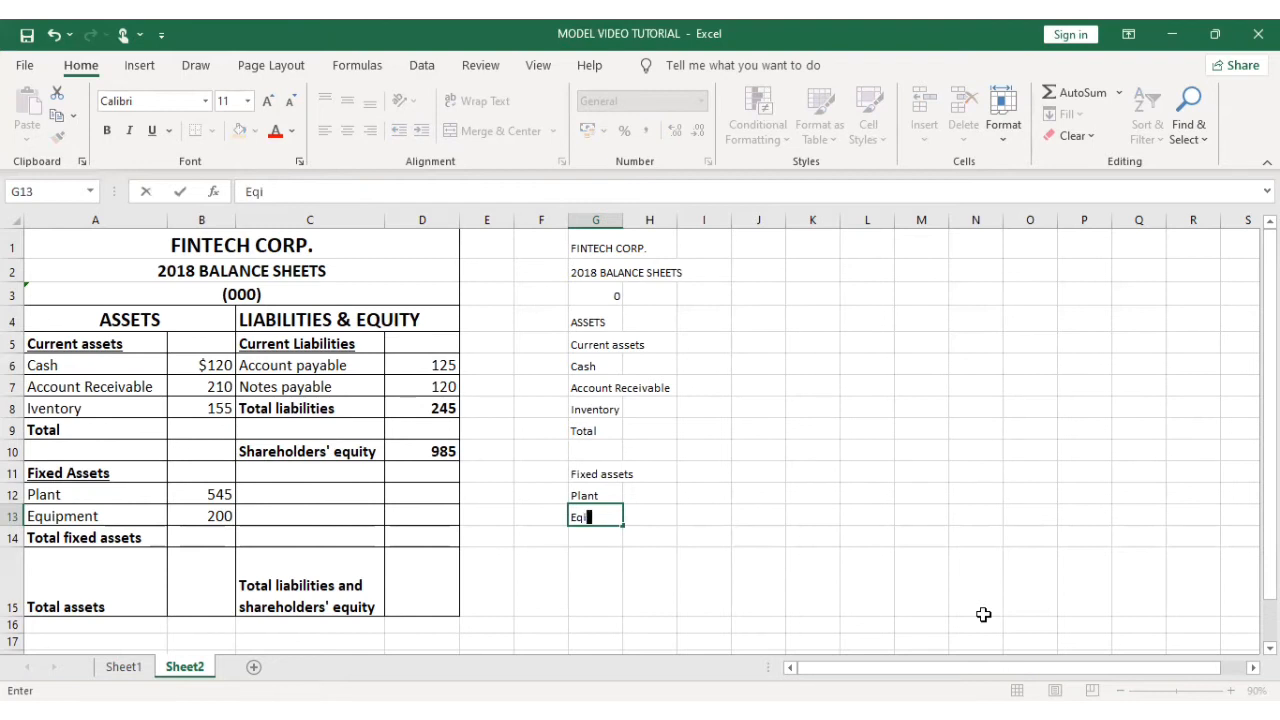
pyautogui.press('BackSpace')
pyautogui.write('uipmen')
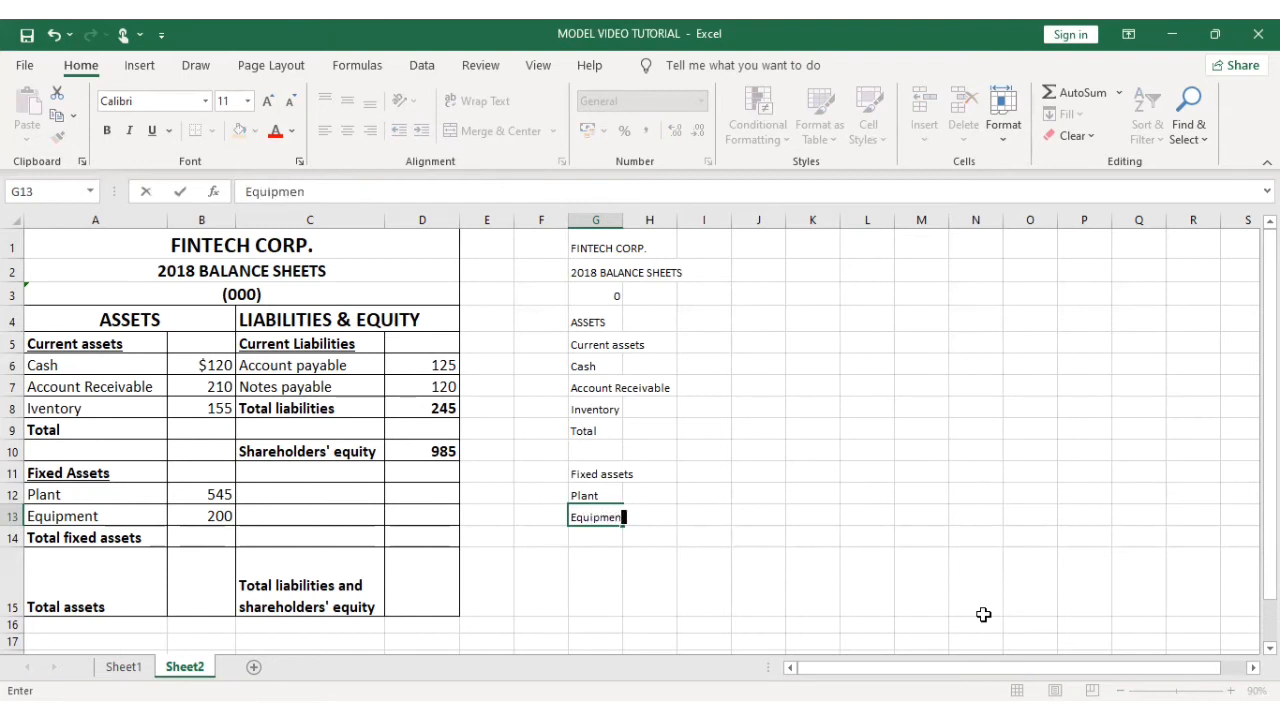
pyautogui.write('t')
# Step: Enter the label "Total fixed assets" in cell G14, below Equipment
pyautogui.click(582, 538)
pyautogui.write('To')
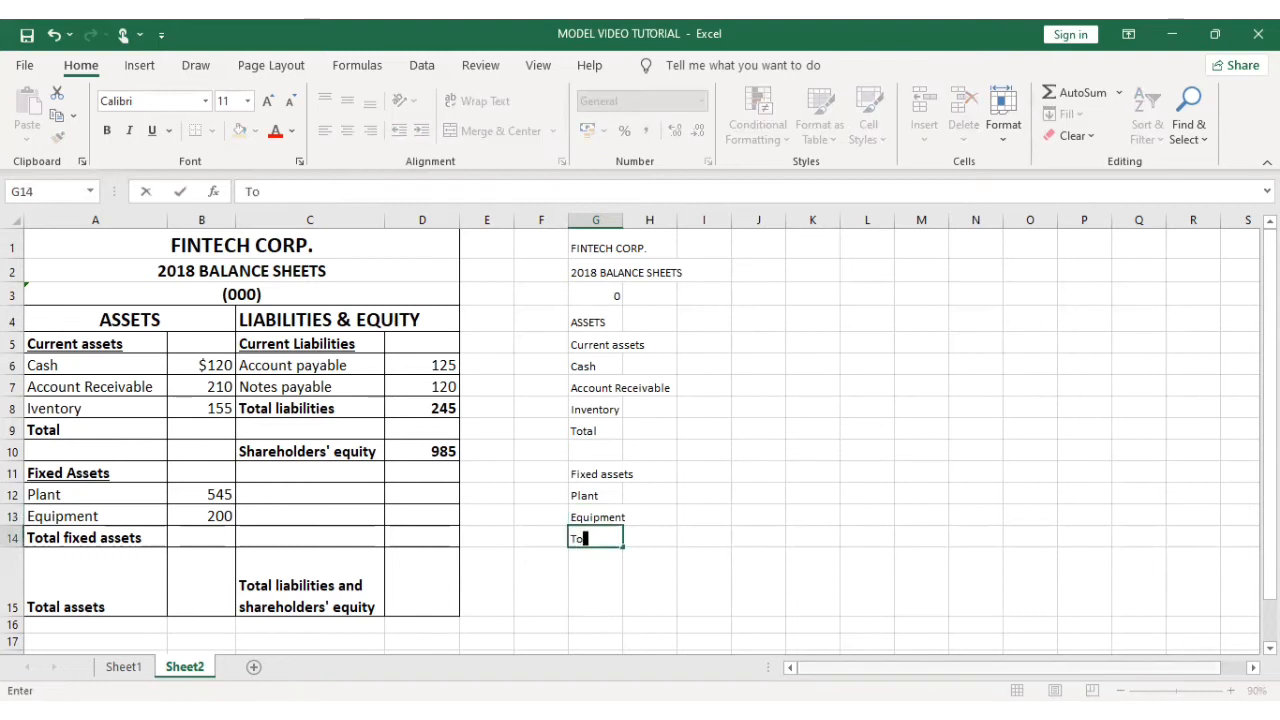
pyautogui.write('tal fixed sse')
pyautogui.press('BackSpace')
pyautogui.press('BackSpace')
pyautogui.press('BackSpace')
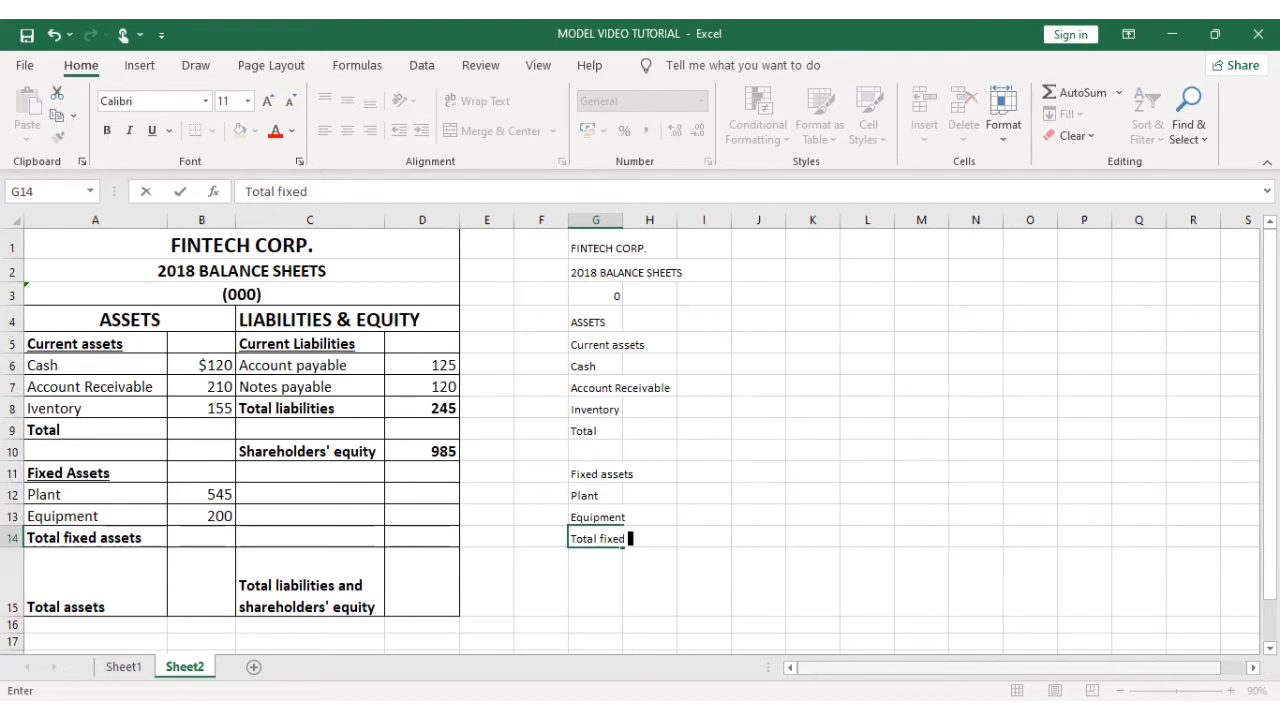
pyautogui.write('assets')
# Step: Enter the label "Total Assets" in cell G15, replacing the autocompleted fixed-assets text
pyautogui.click(595, 600)
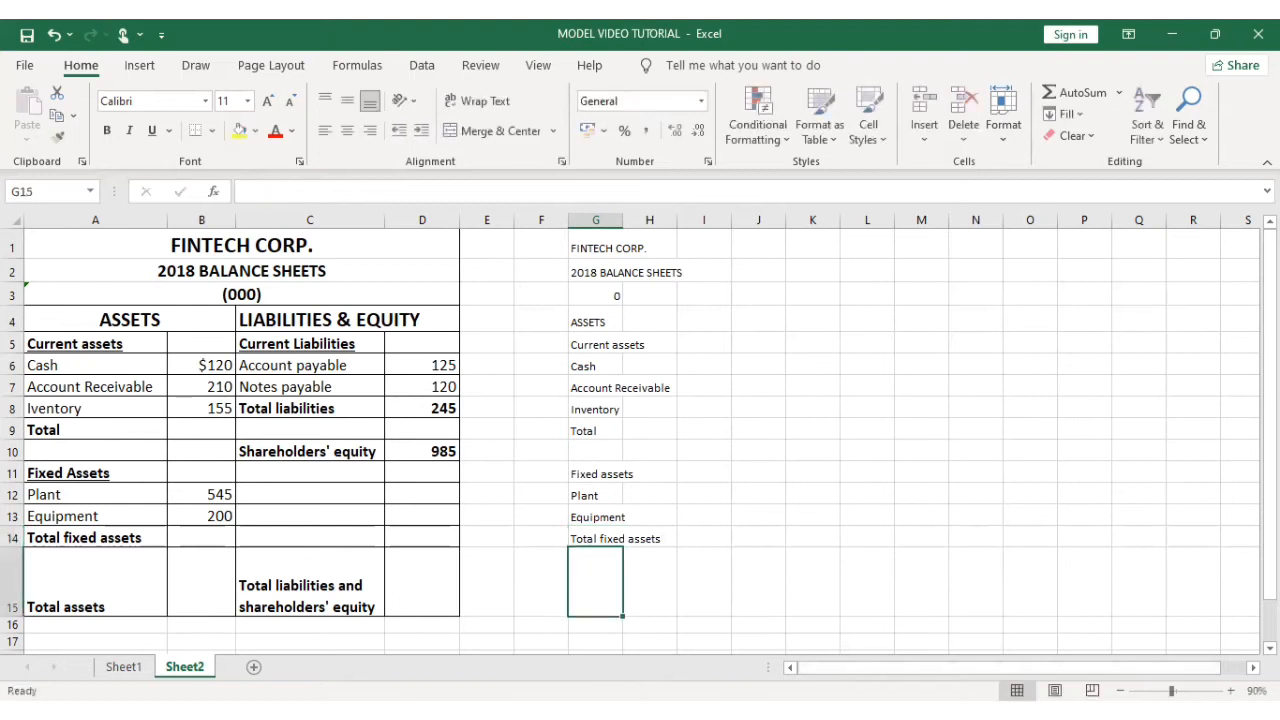
pyautogui.write('T')
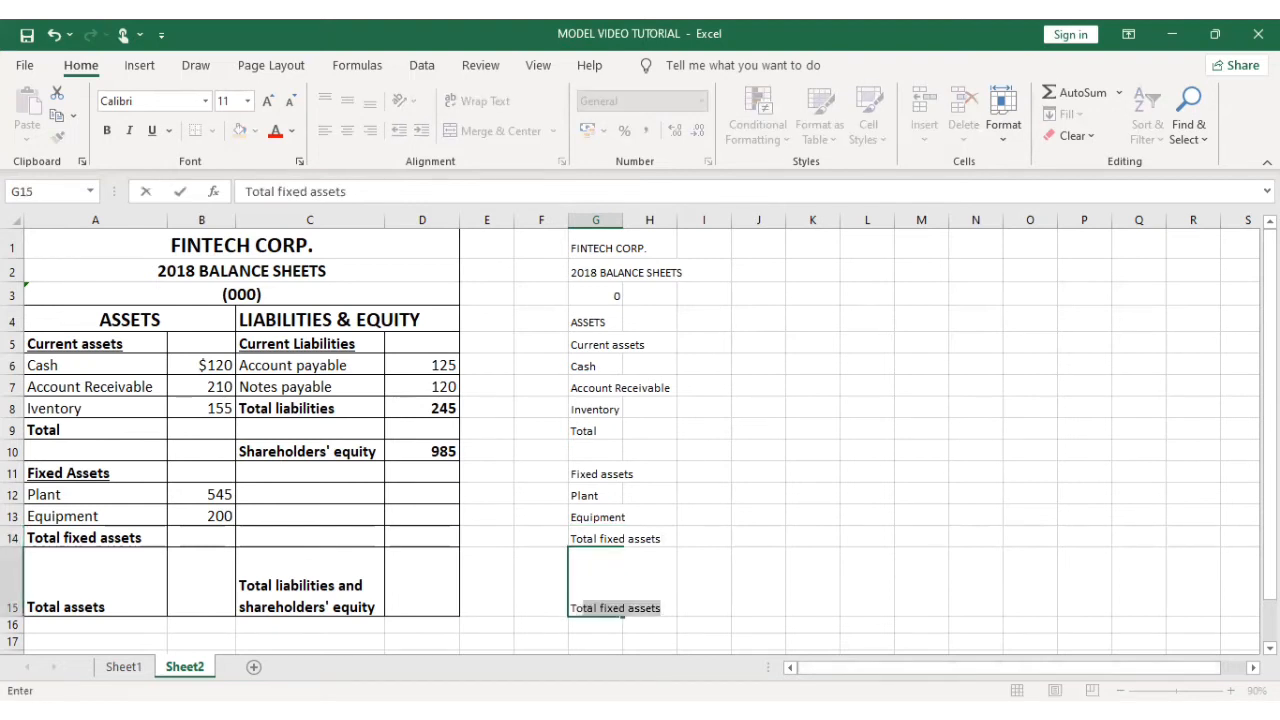
pyautogui.click(566, 592)
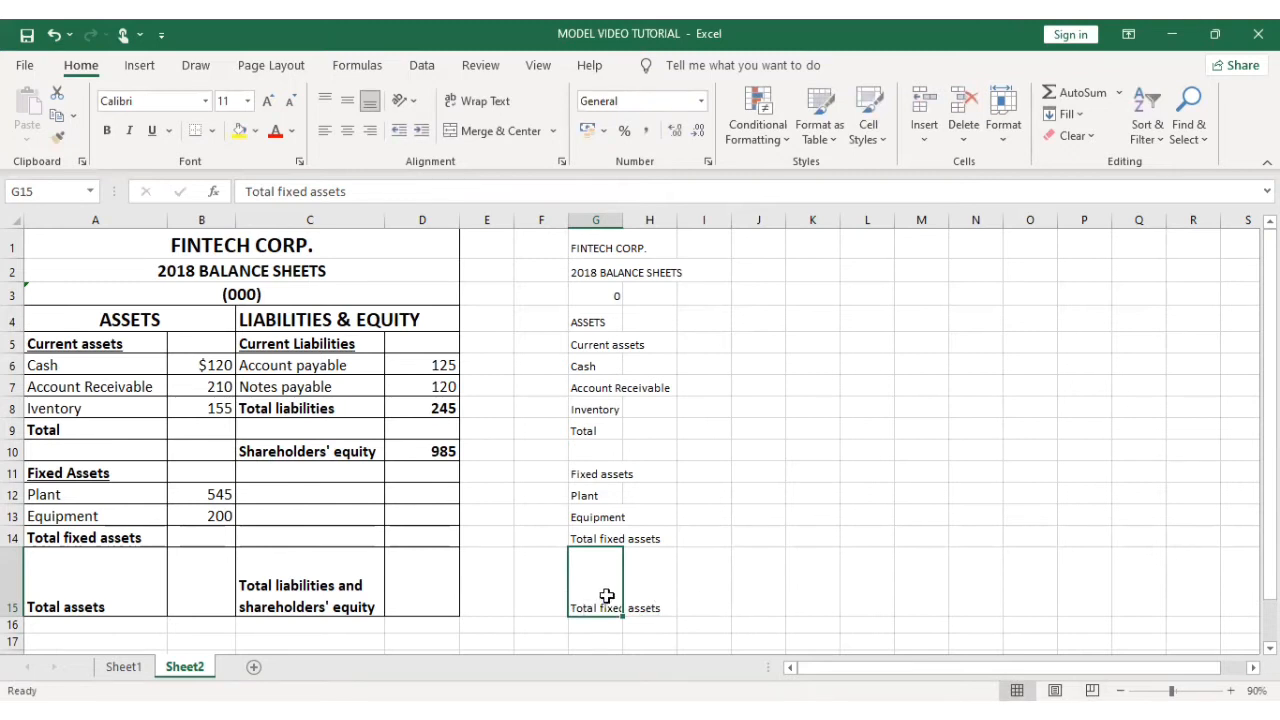
pyautogui.write('T')
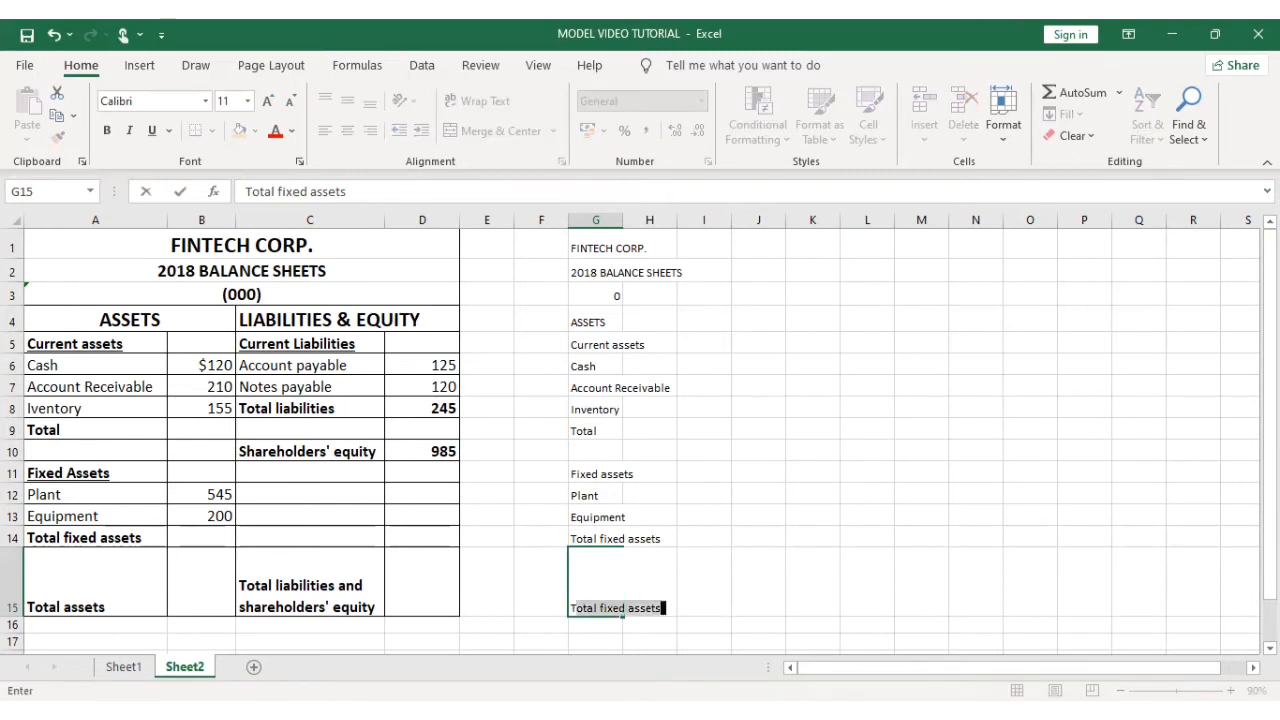
pyautogui.write('otal Assets')
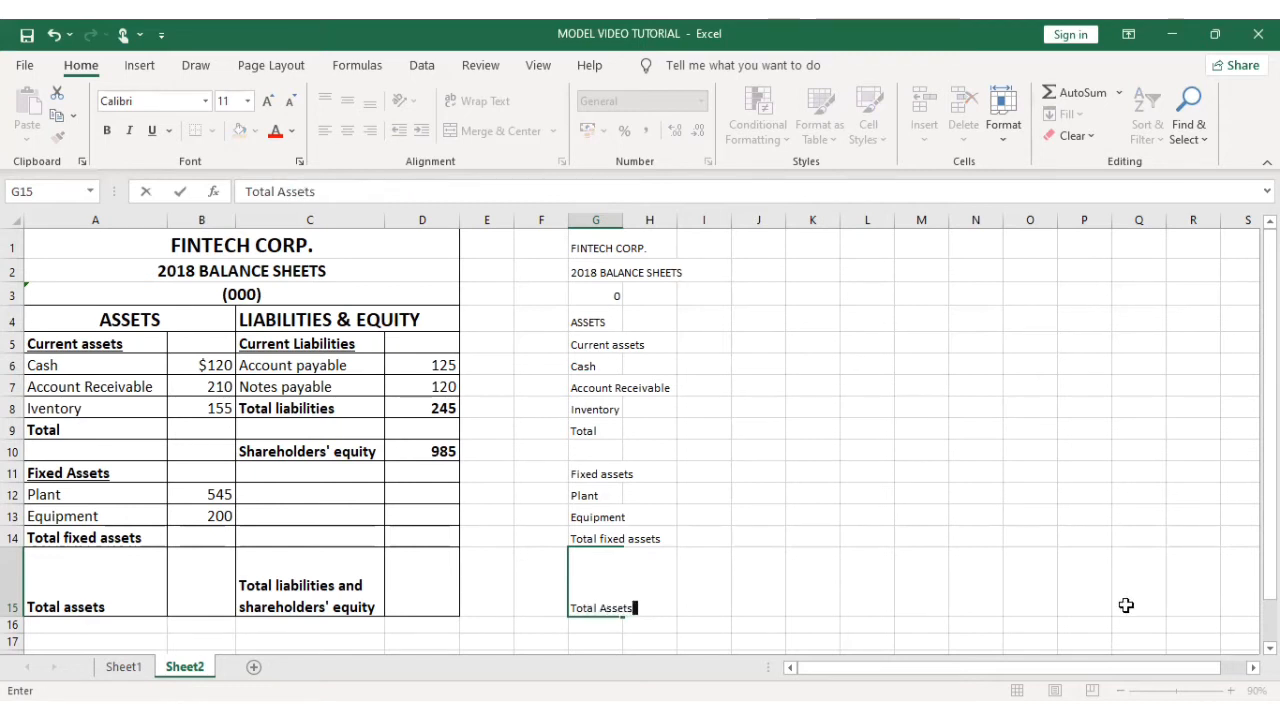
pyautogui.click(783, 572)
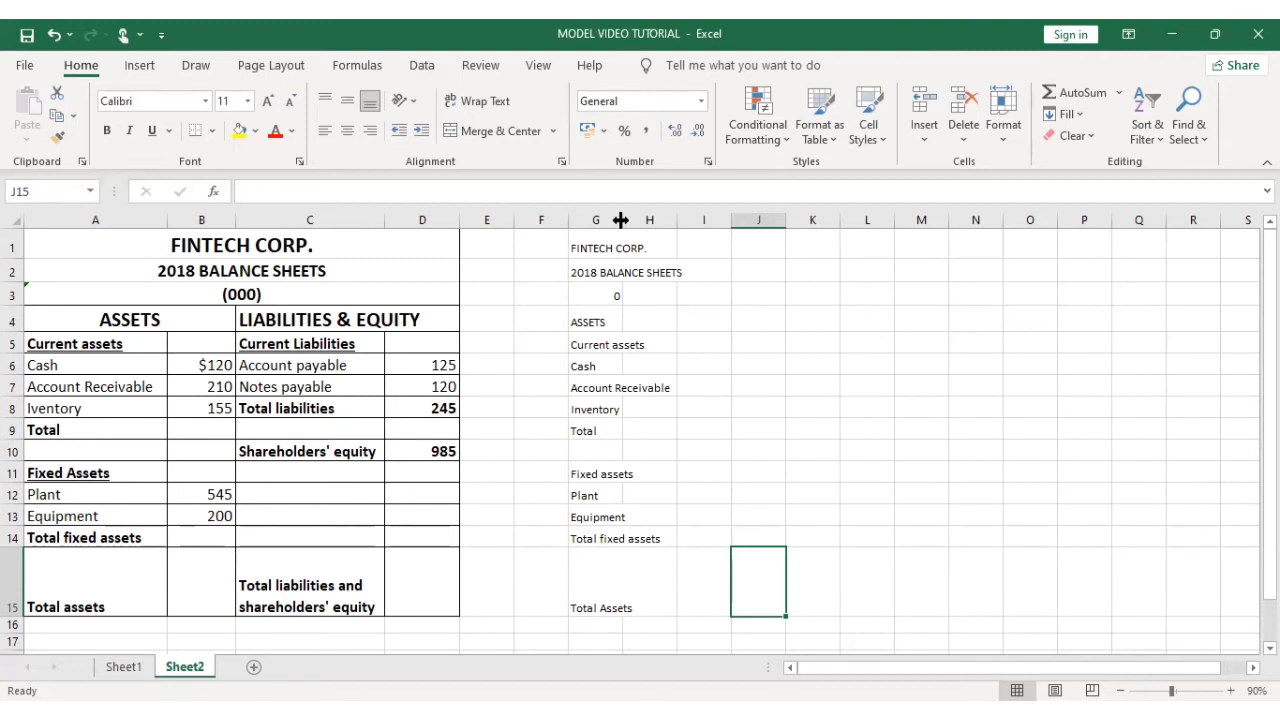
# Step: Widen column G so that the "Account Receivable" label fits inside it
pyautogui.moveTo(621, 220); pyautogui.dragTo(621, 220)
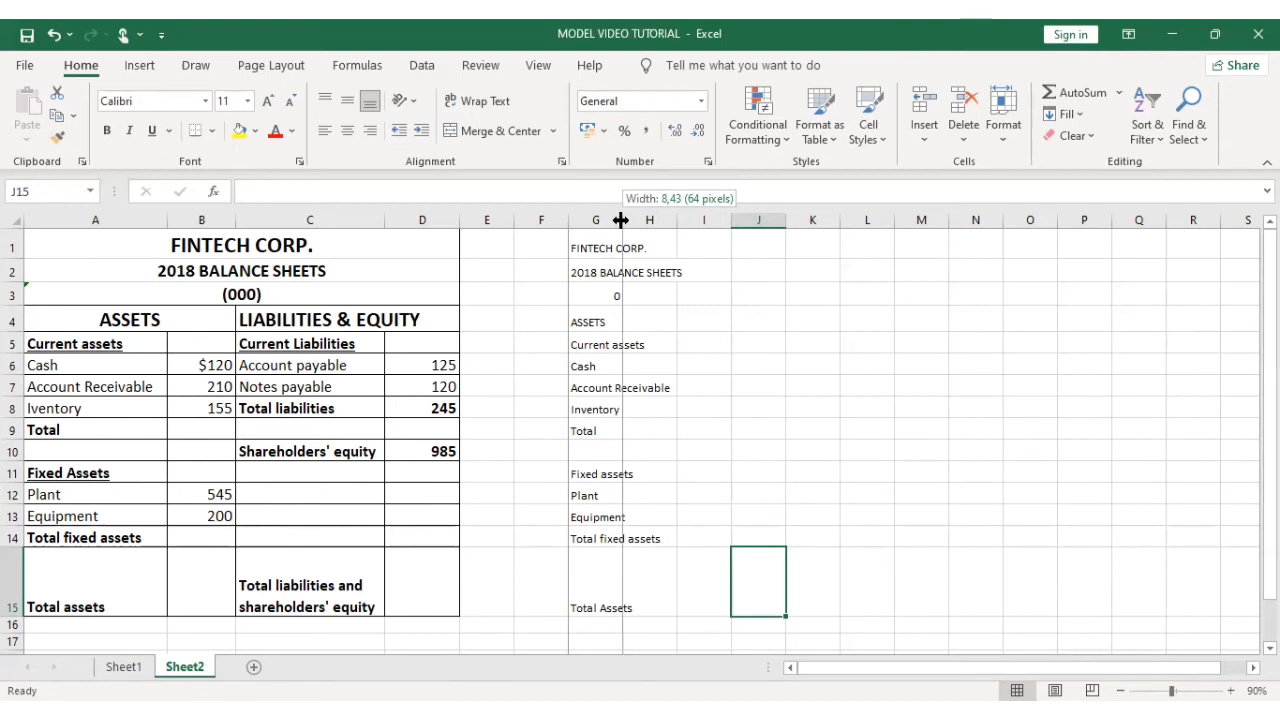
pyautogui.moveTo(621, 220); pyautogui.dragTo(673, 221)
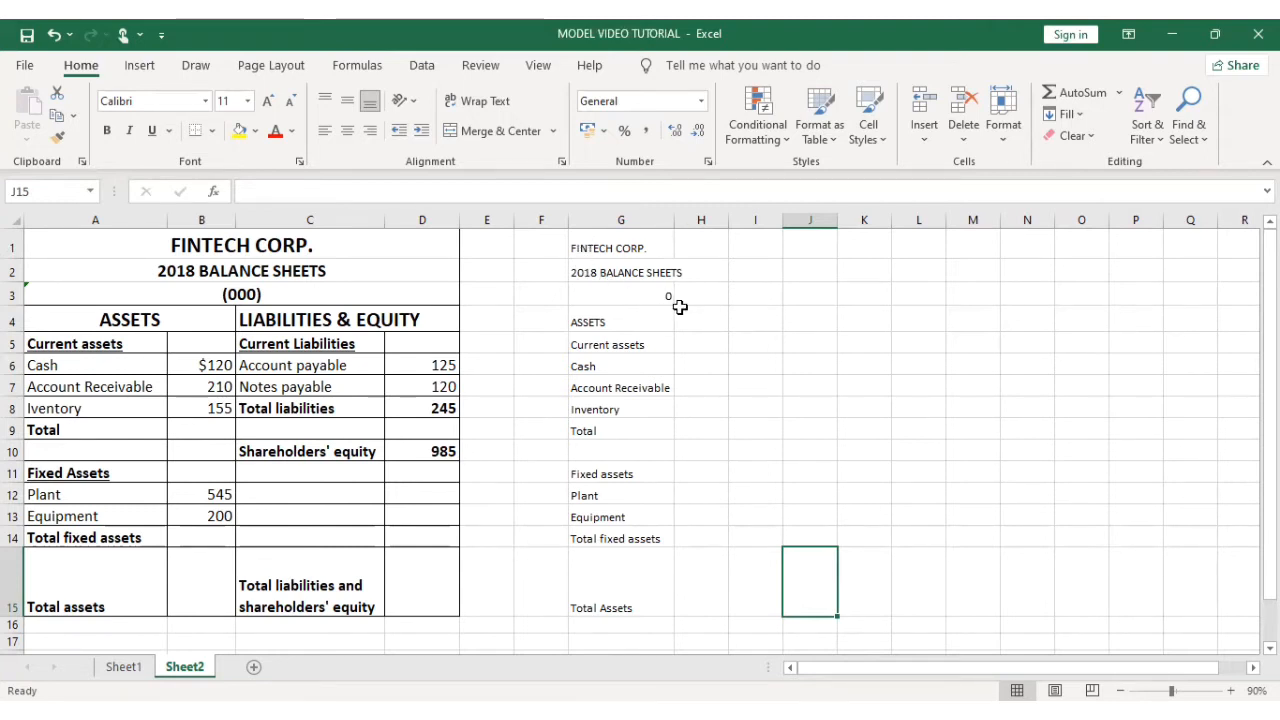
pyautogui.click(592, 321)
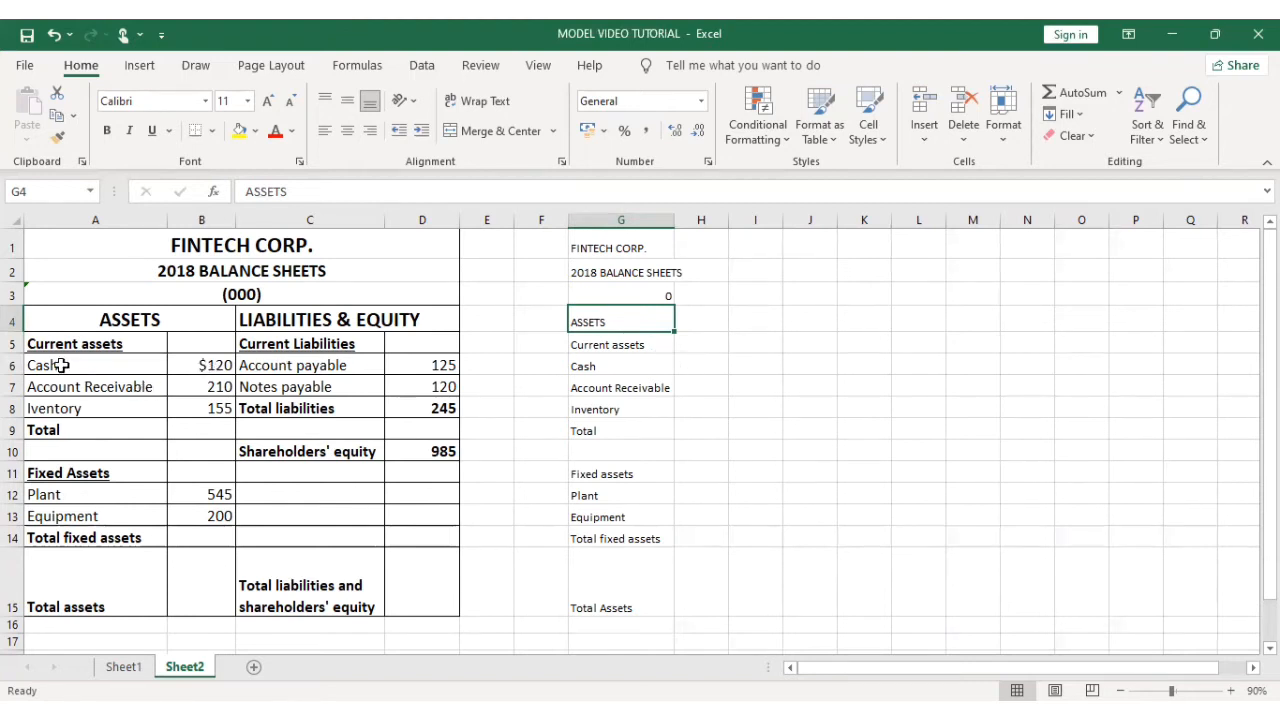
# Step: Enter the current asset amounts in column H: 120 for Cash, 210 for Account Receivable and 155 for Inventory
pyautogui.click(693, 362)
pyautogui.write('120')
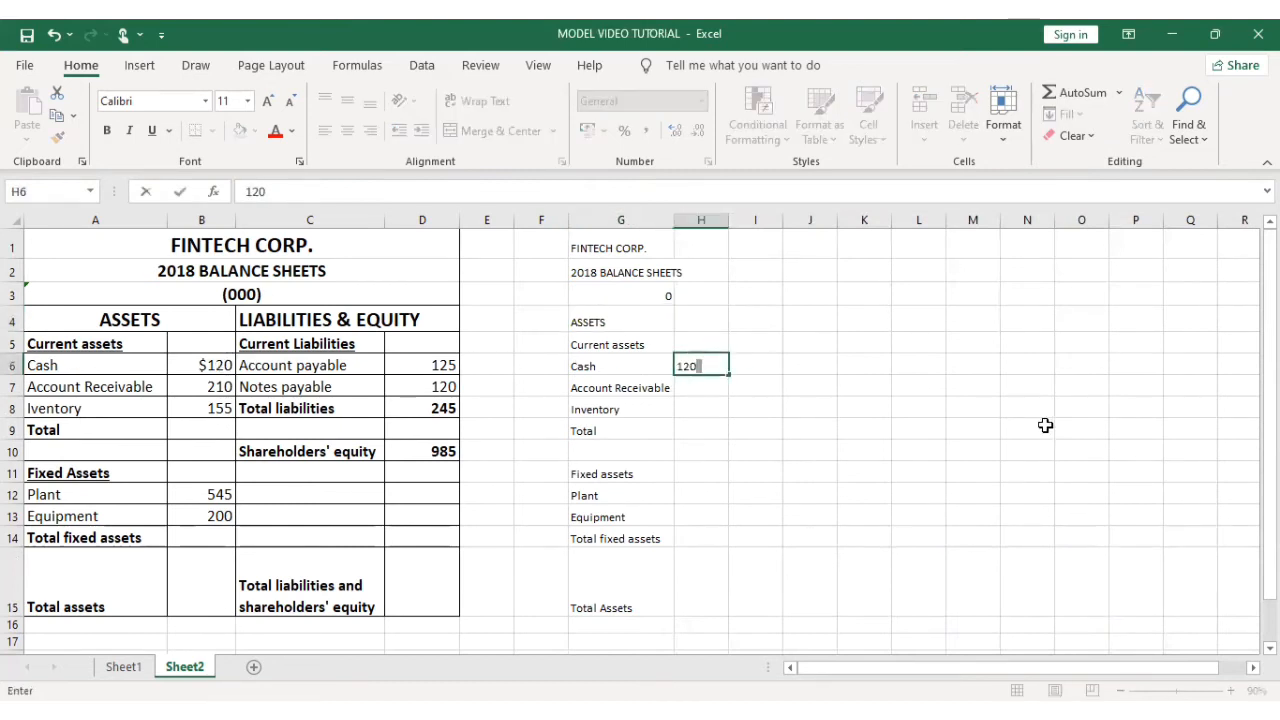
pyautogui.press('Return')
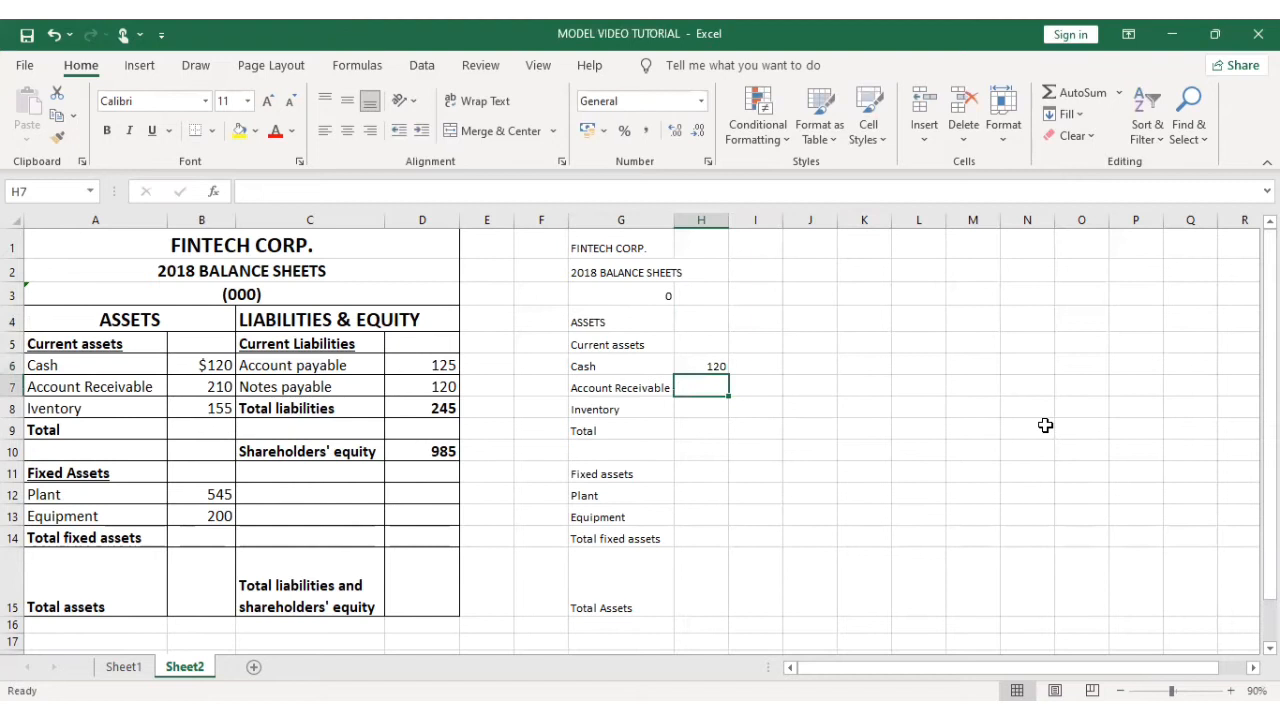
pyautogui.write('210')
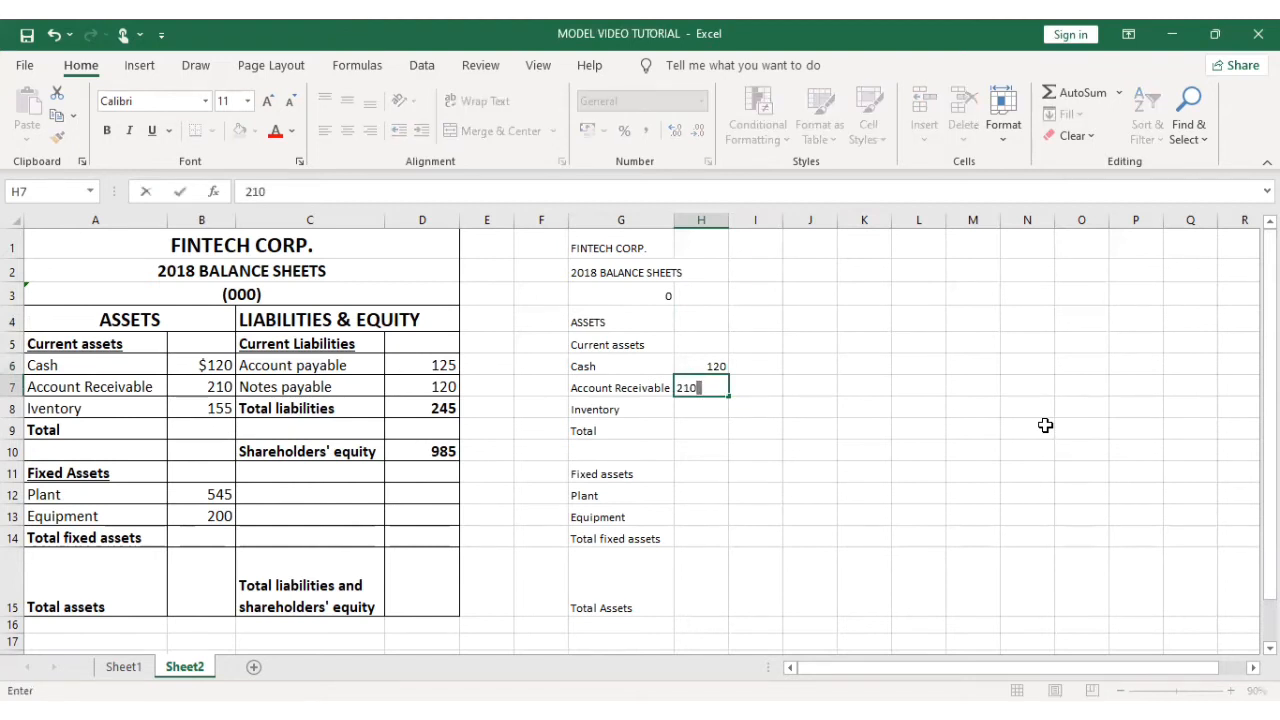
pyautogui.press('Return')
pyautogui.write('155')
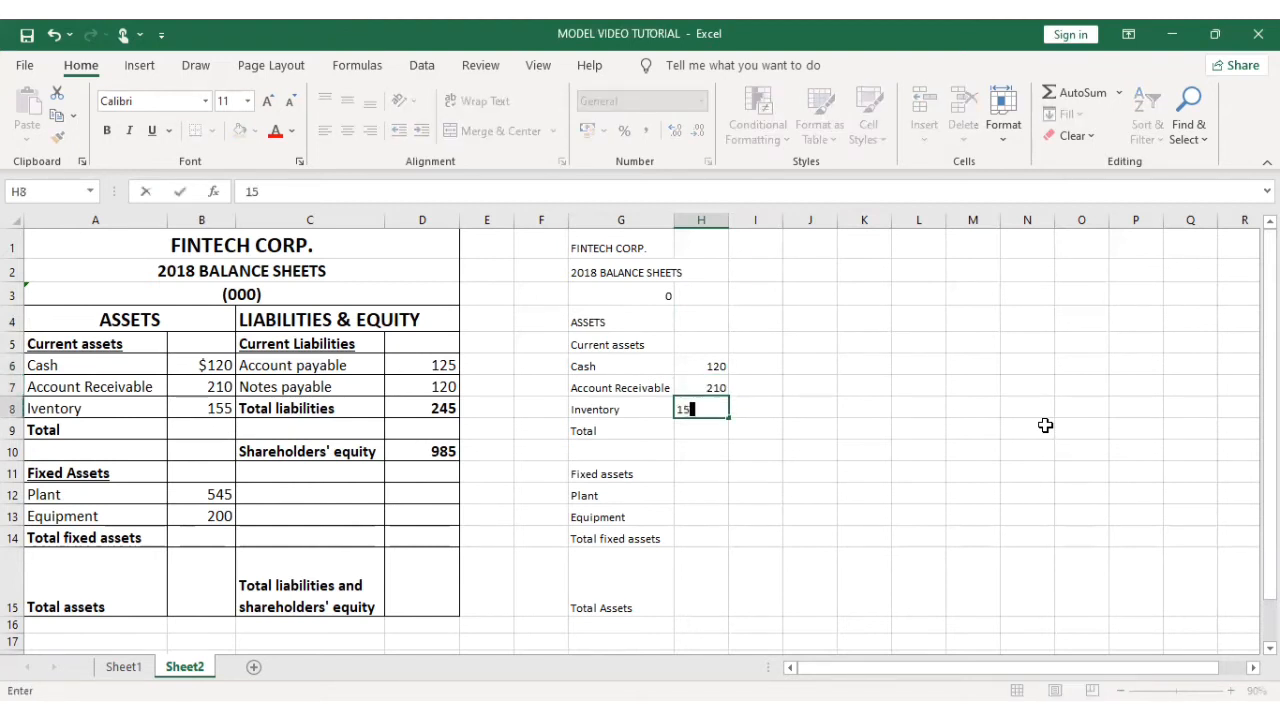
pyautogui.press('Return')
# Step: Enter the fixed asset amounts 545 for Plant in cell H12 and 200 for Equipment in cell H13
pyautogui.press('Down')
pyautogui.press('Down')
pyautogui.press('Down')
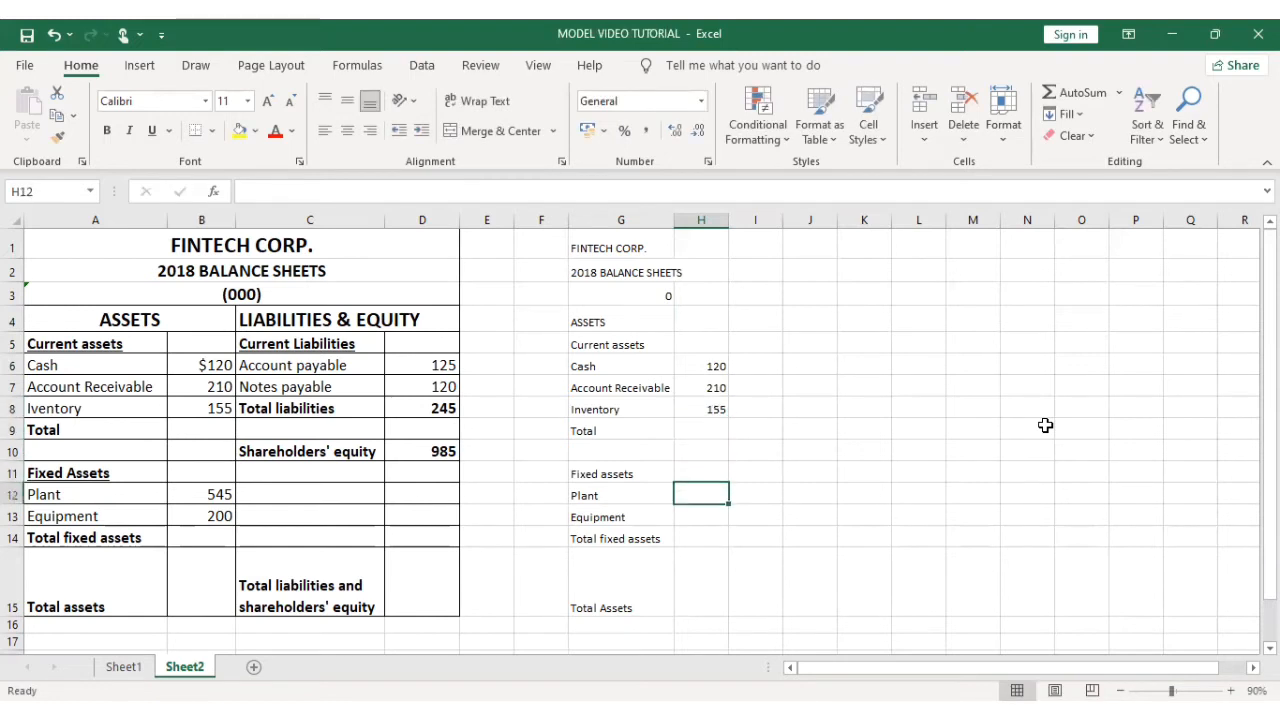
pyautogui.write('545')
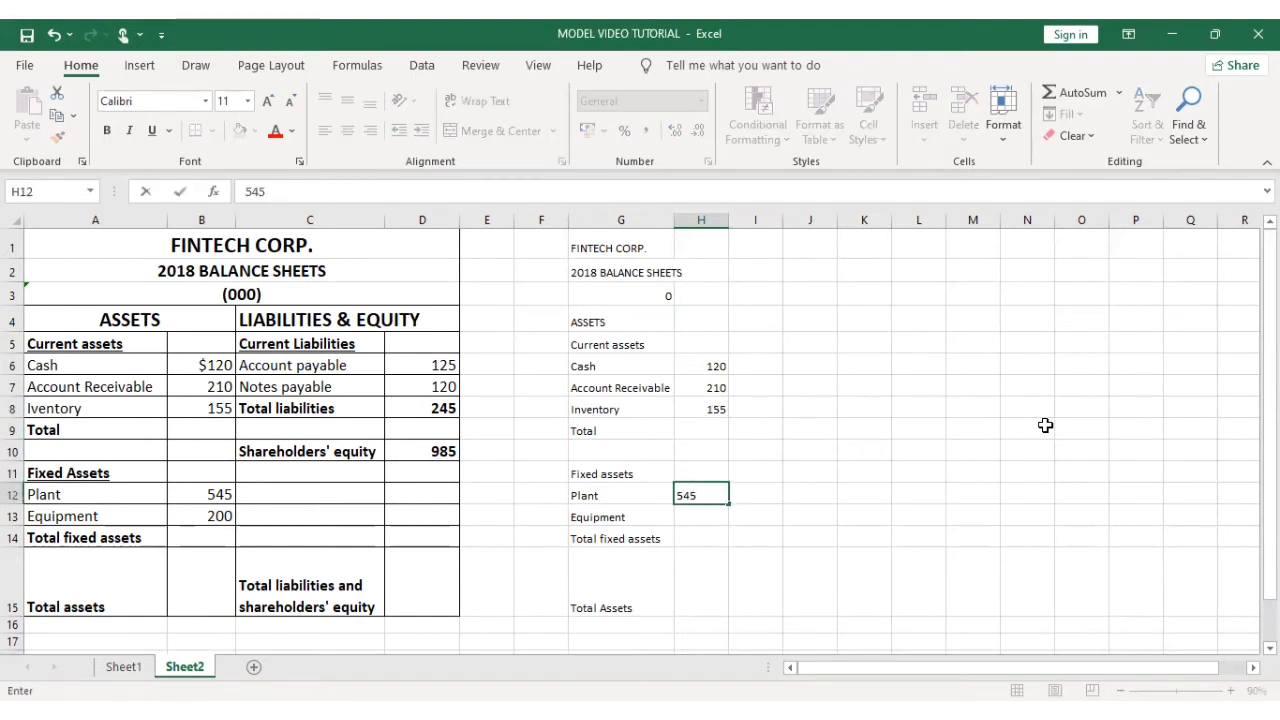
pyautogui.press('Return')
pyautogui.write('20')
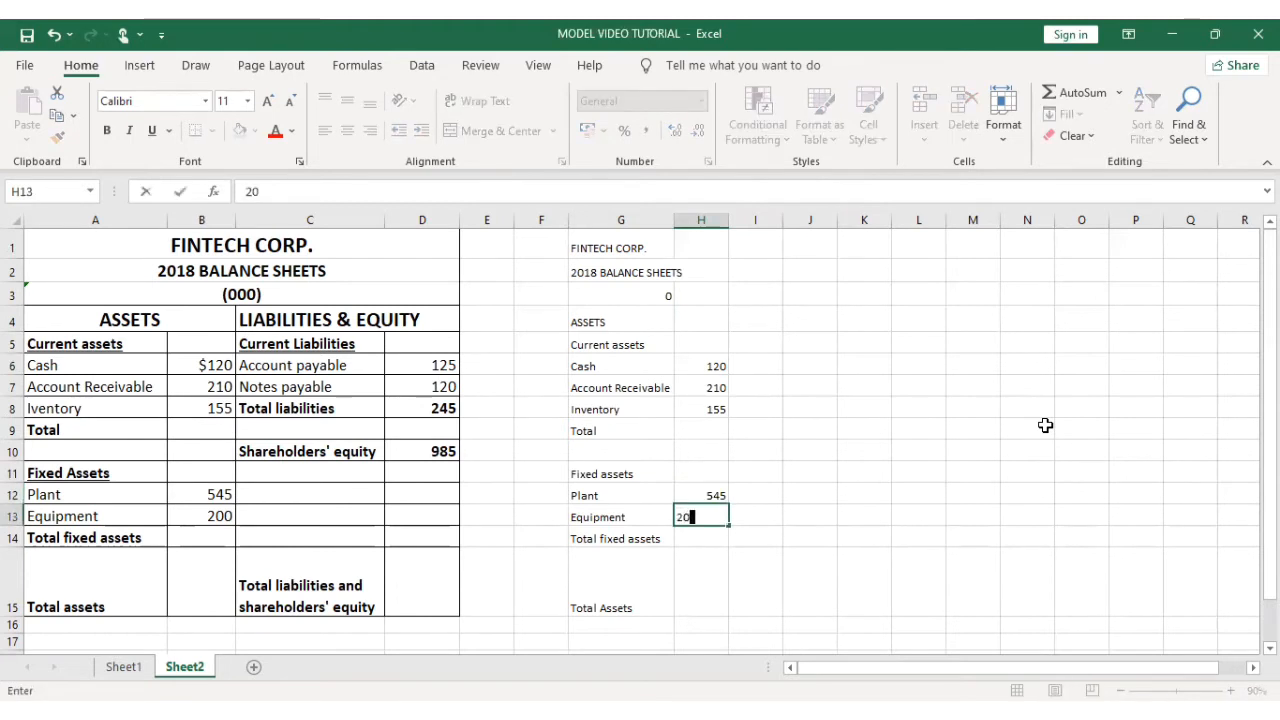
pyautogui.write('0')
pyautogui.click(818, 551)
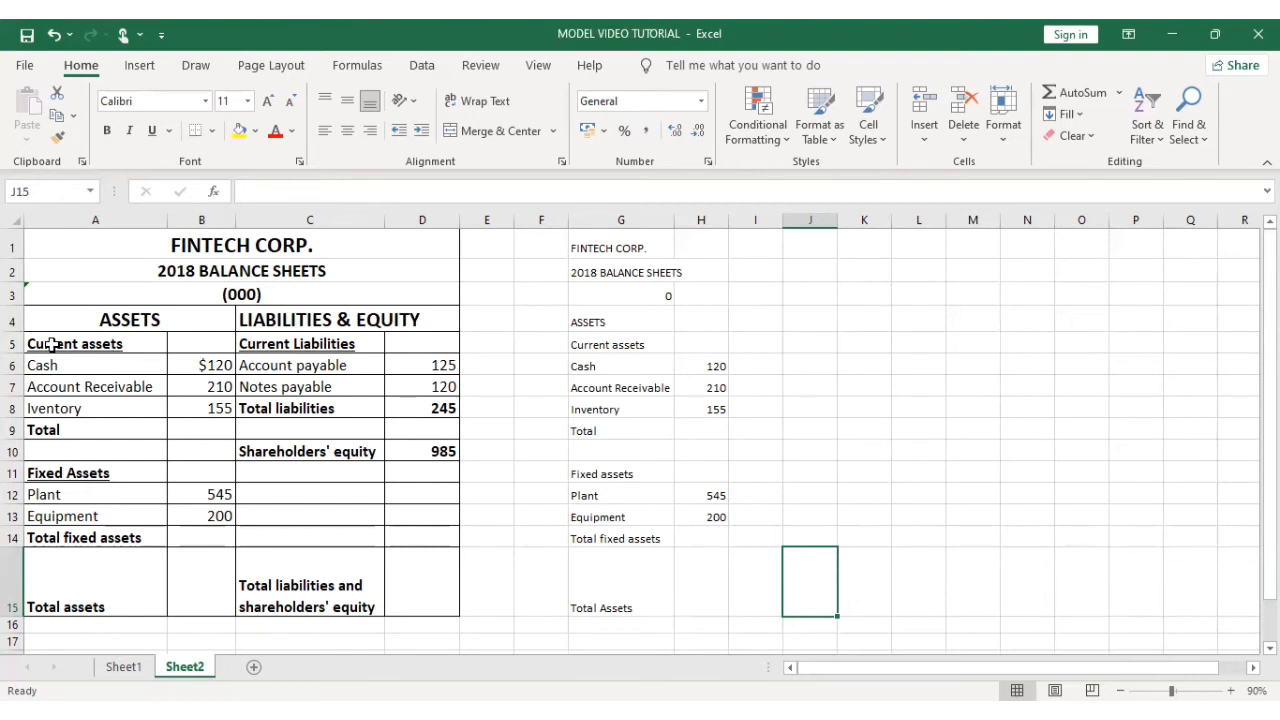
# Step: Make the "Current assets" heading in cell G5 bold
pyautogui.click(607, 344)
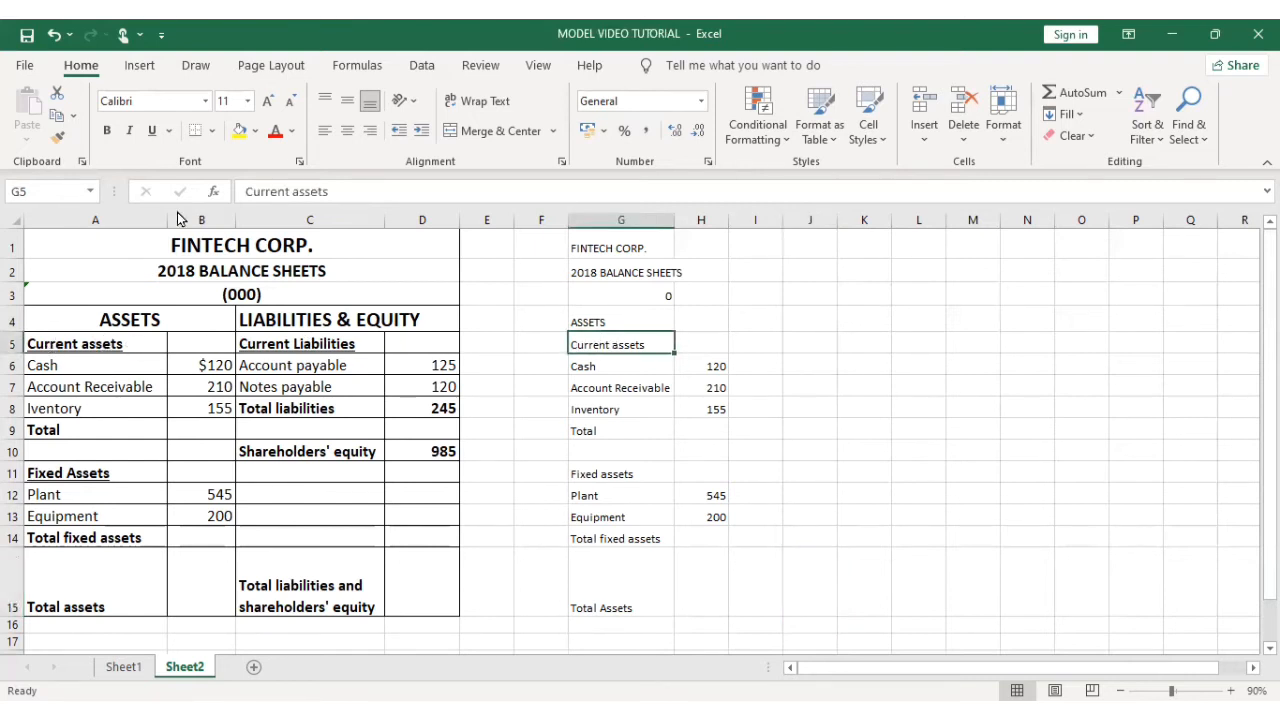
pyautogui.click(107, 130)
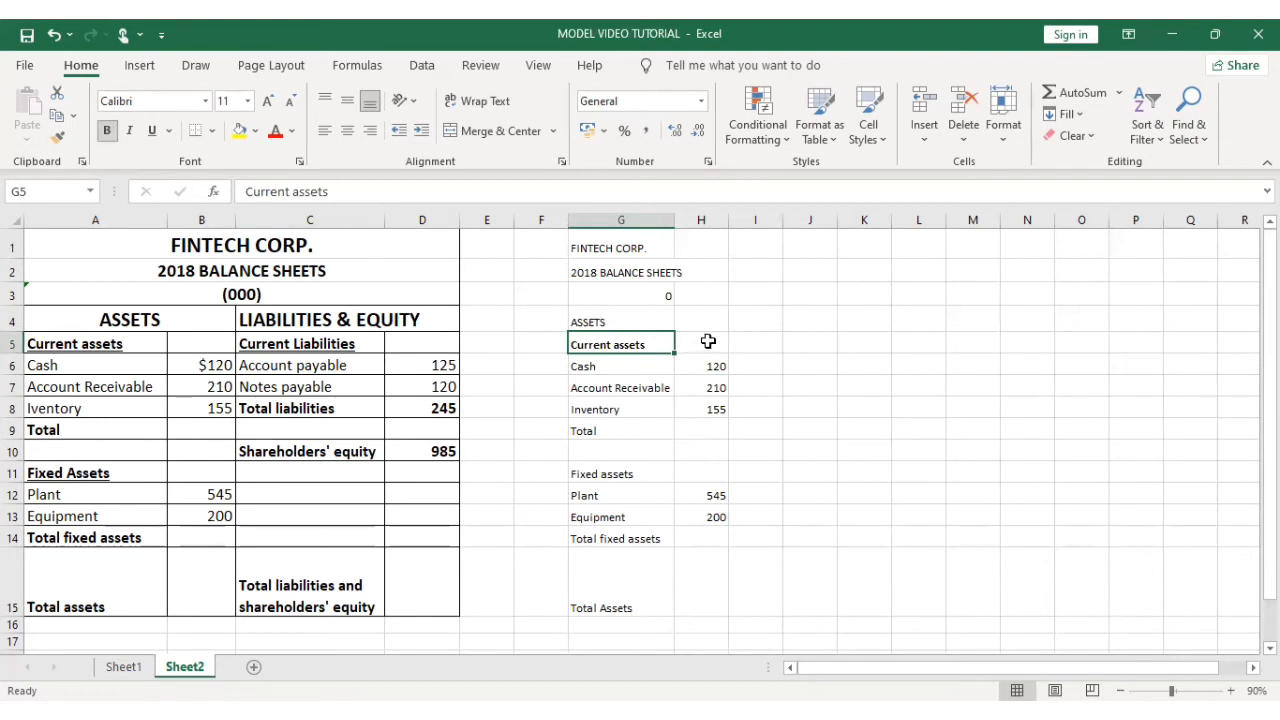
# Step: Enter the heading "Current Liabilities" in cell I5 and make it bold
pyautogui.click(757, 341)
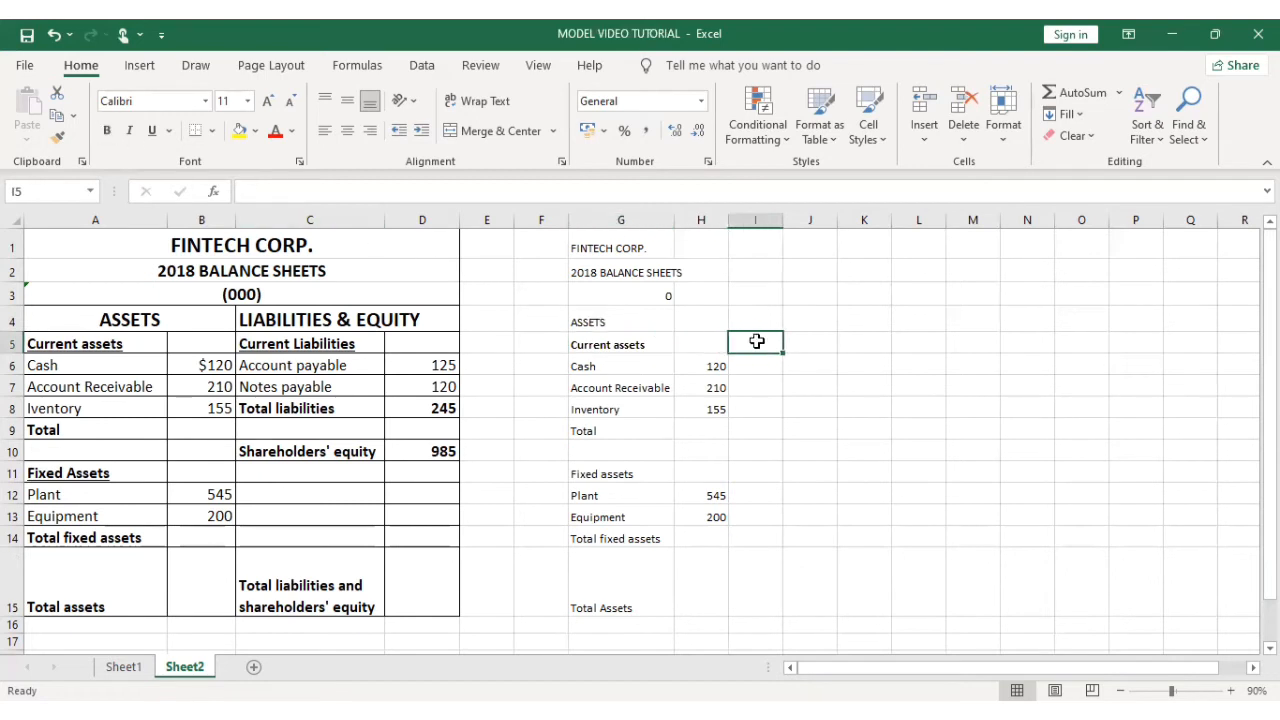
pyautogui.write('Current')
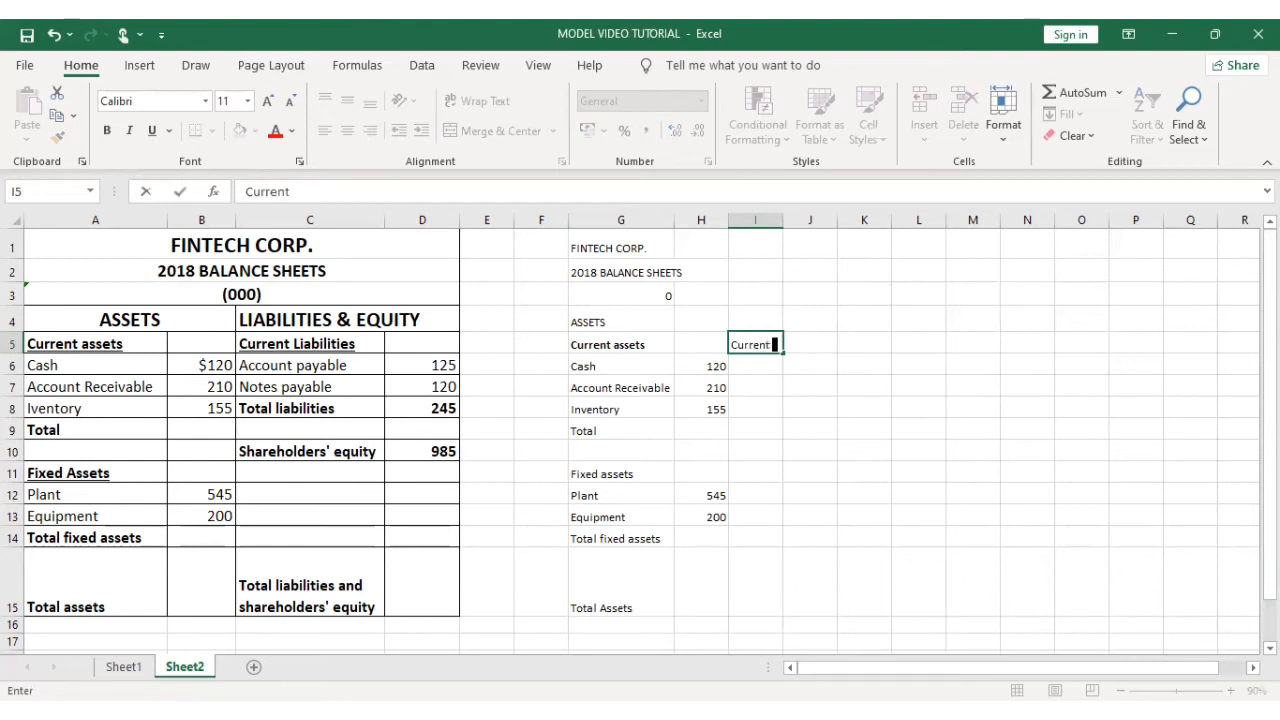
pyautogui.write(' Liabilities')
pyautogui.click(757, 366)
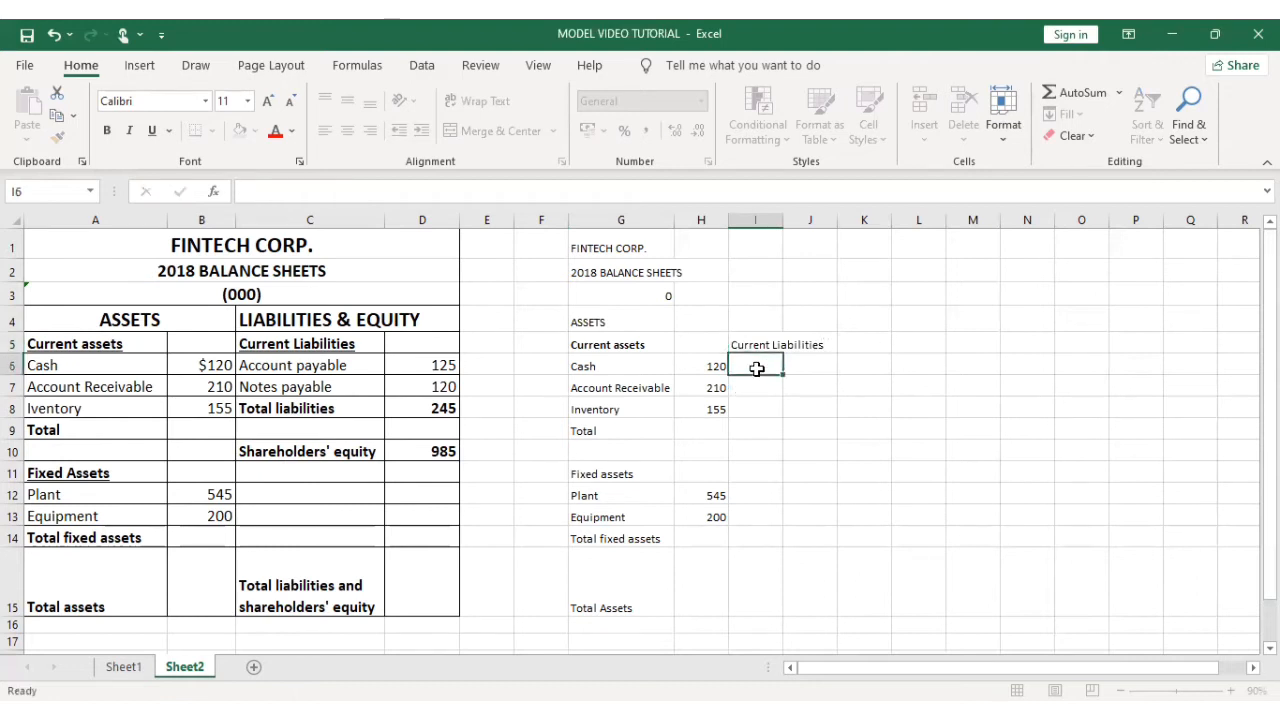
pyautogui.click(758, 342)
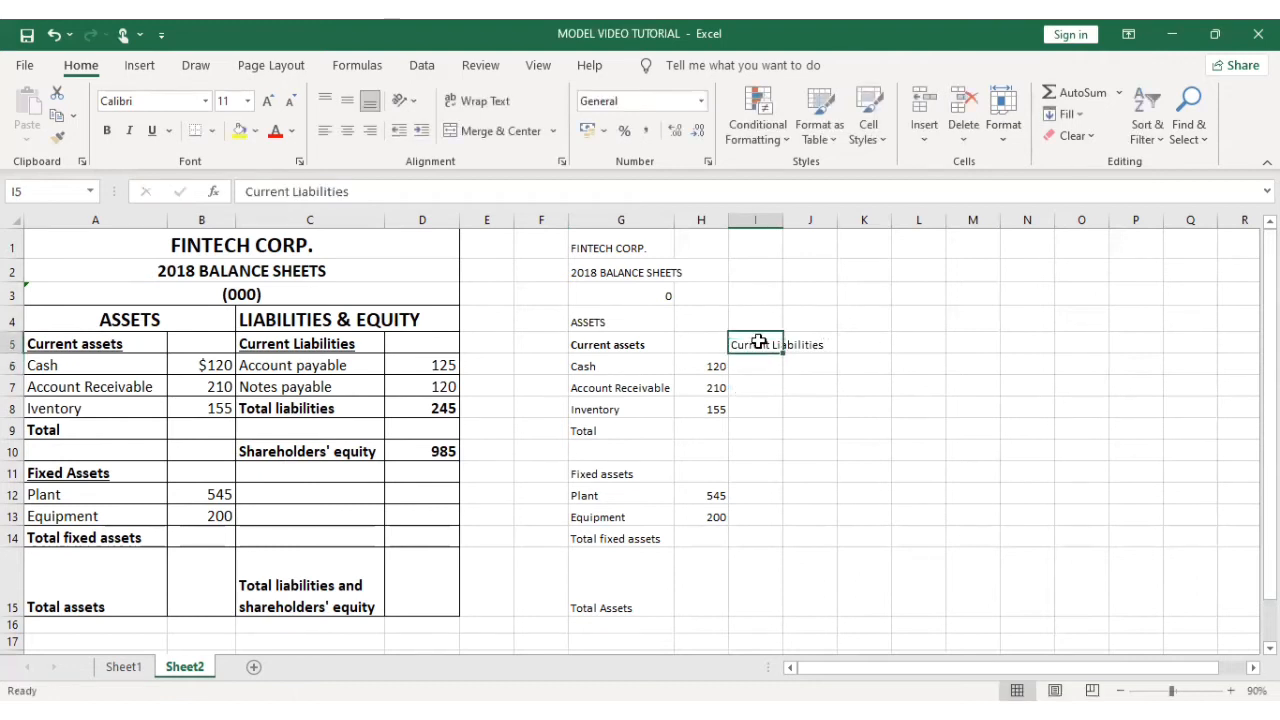
pyautogui.click(107, 131)
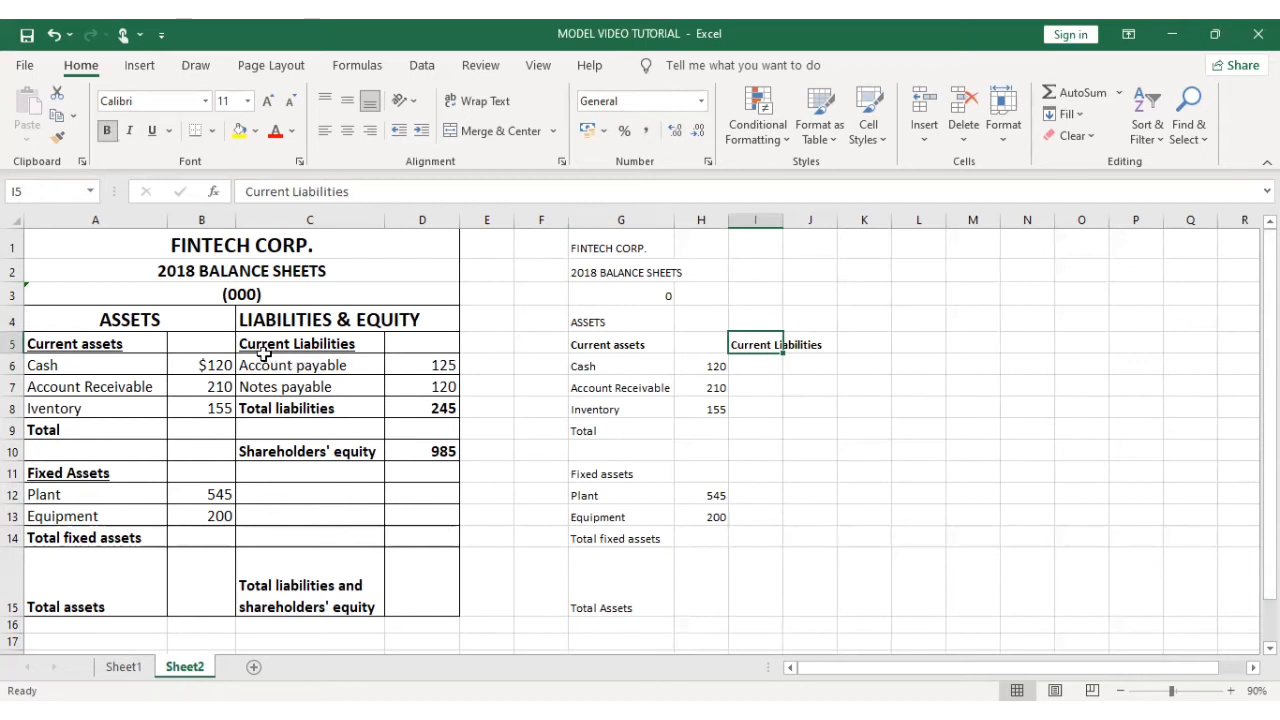
# Step: Enter the liability labels "Account payable" in cell I6 and "notes payable" in cell I7
pyautogui.click(766, 366)
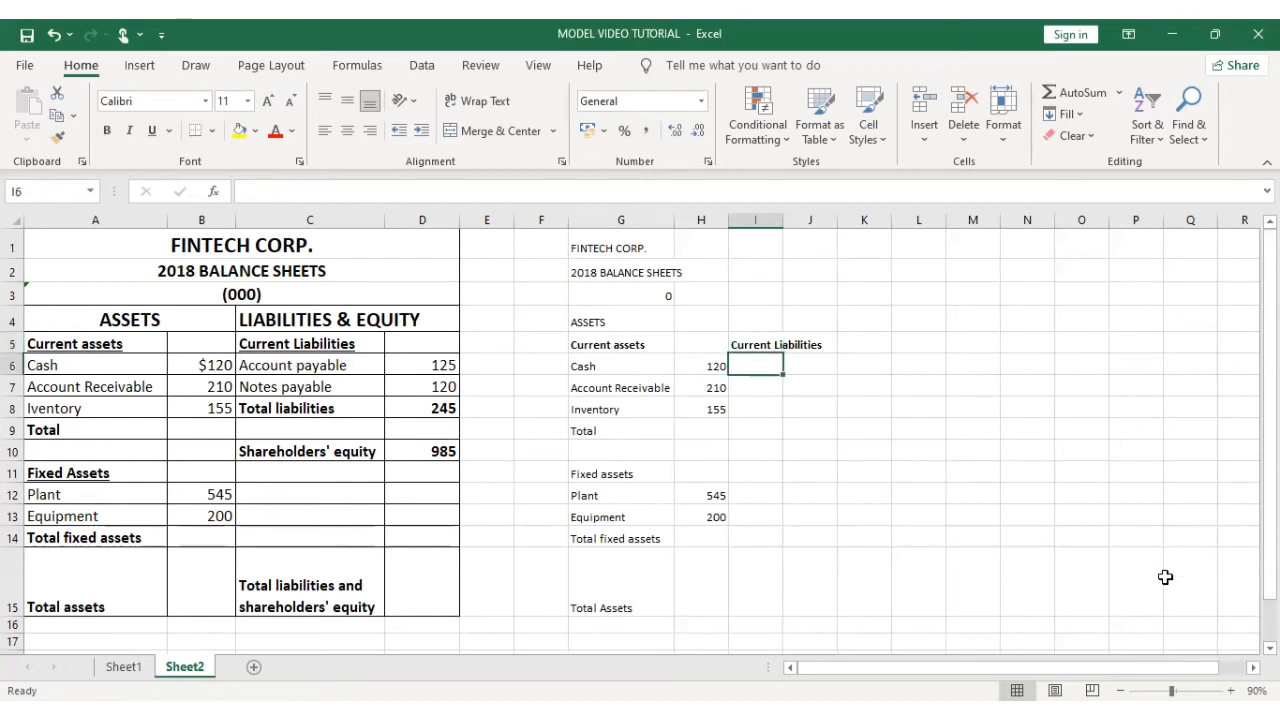
pyautogui.write('Accoun')
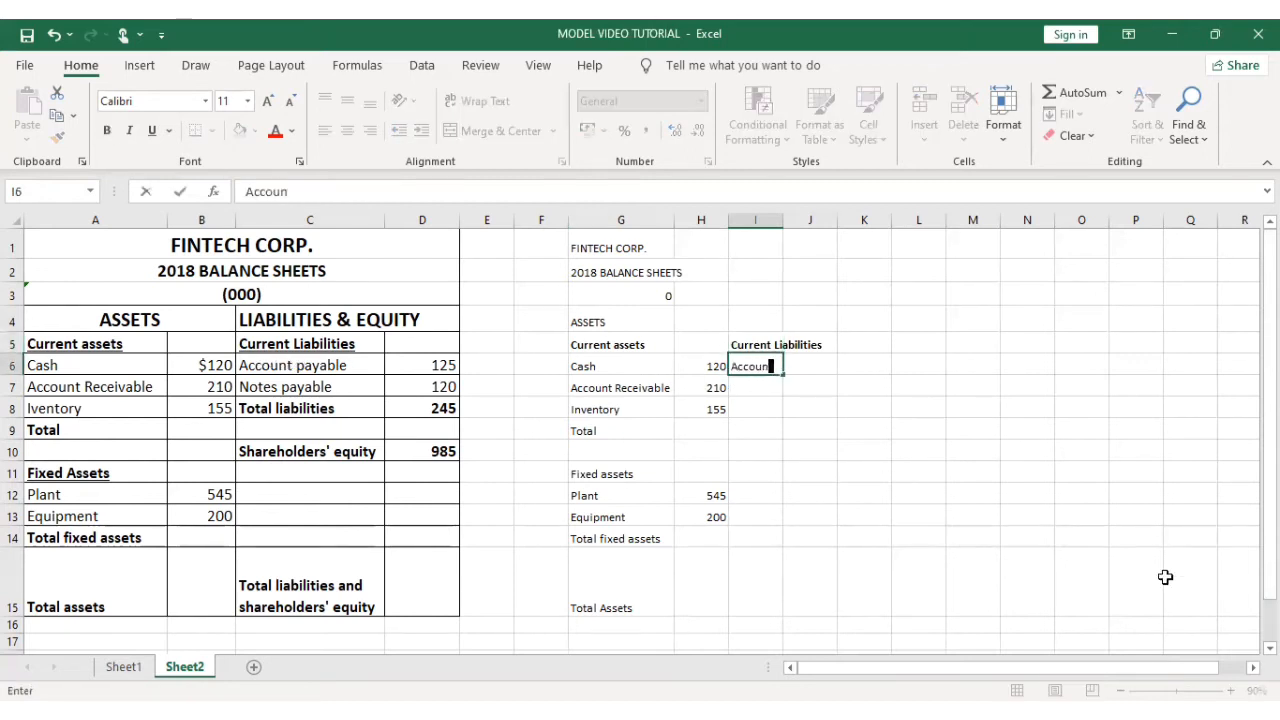
pyautogui.write('t payable')
pyautogui.press('Return')
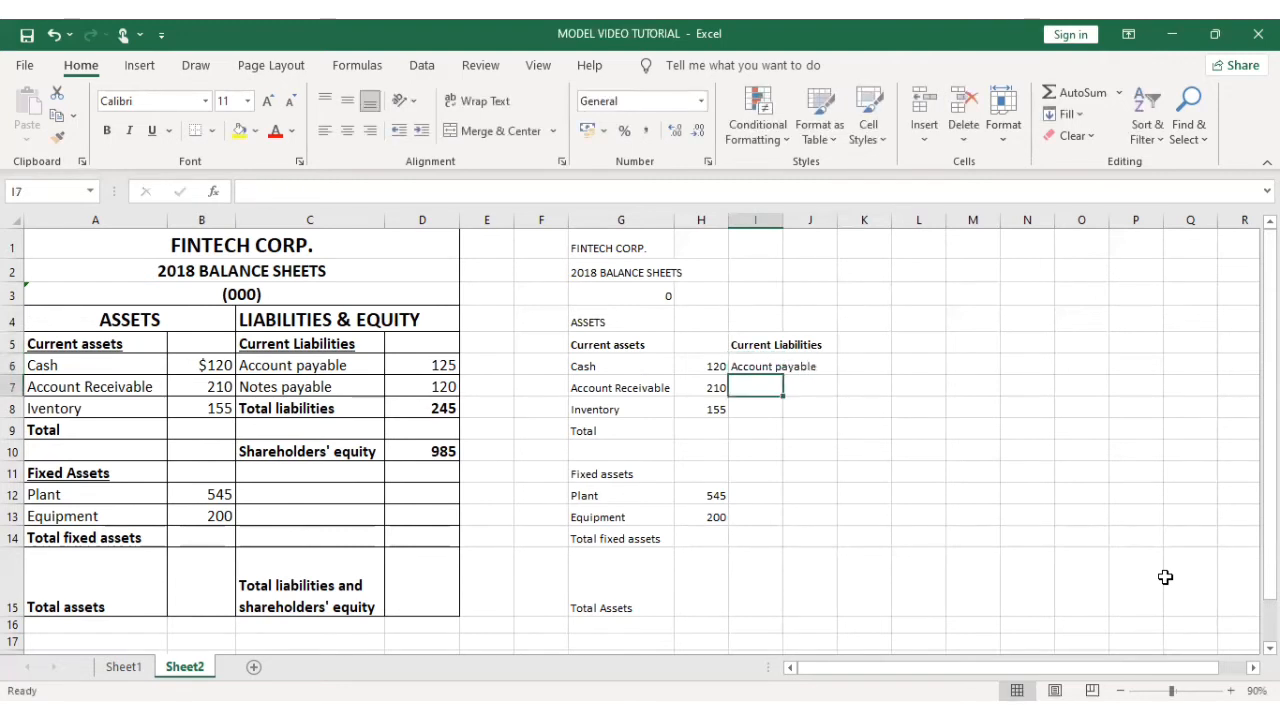
pyautogui.write('notes')
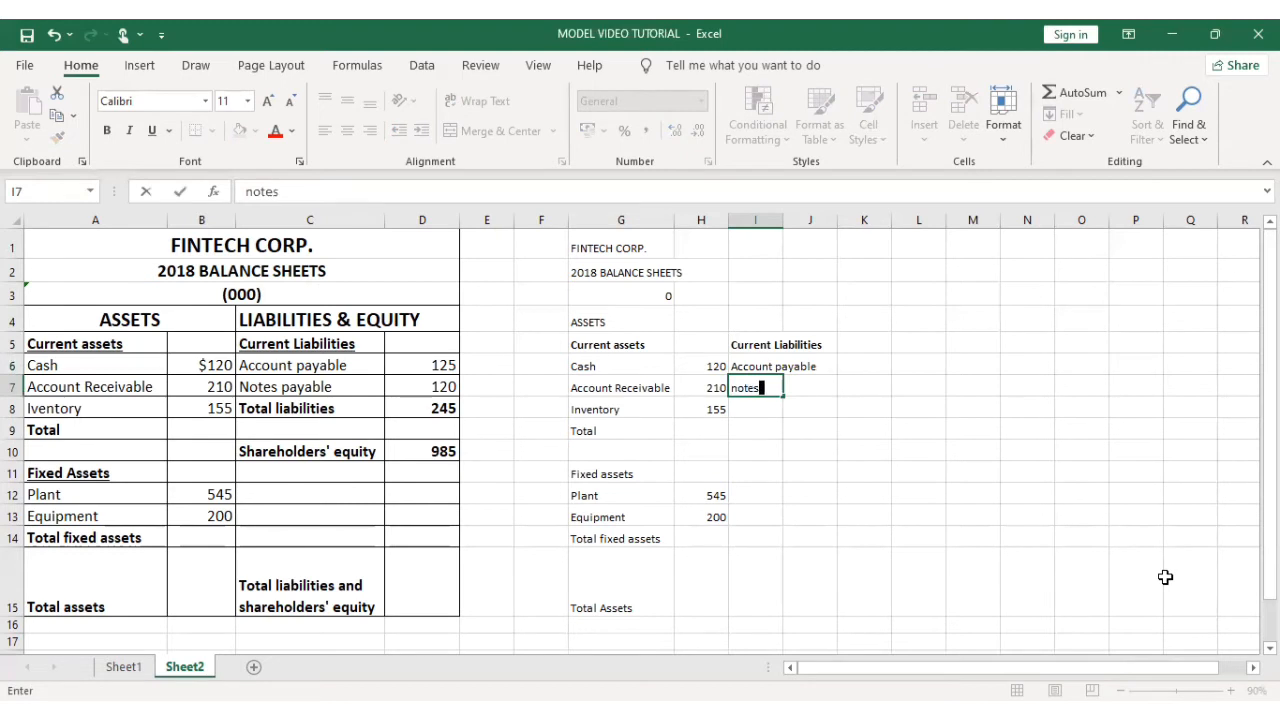
pyautogui.write(' payables')
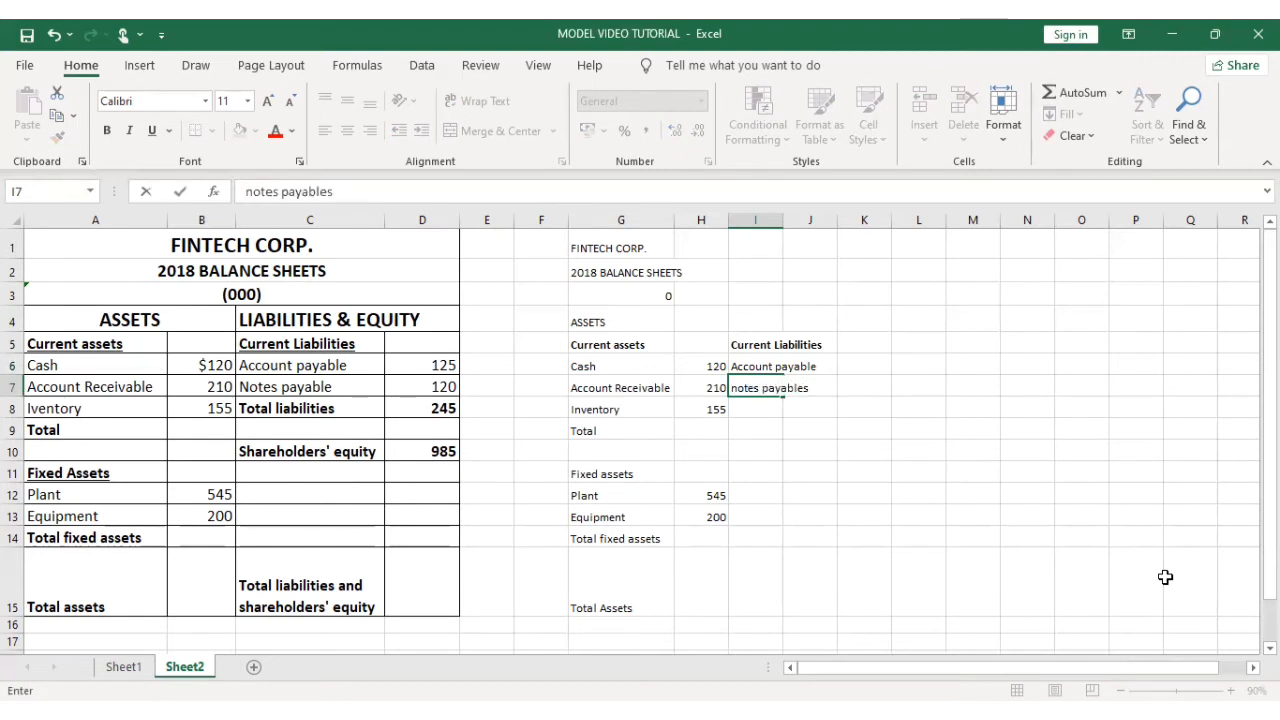
pyautogui.press('BackSpace')
pyautogui.press('Return')
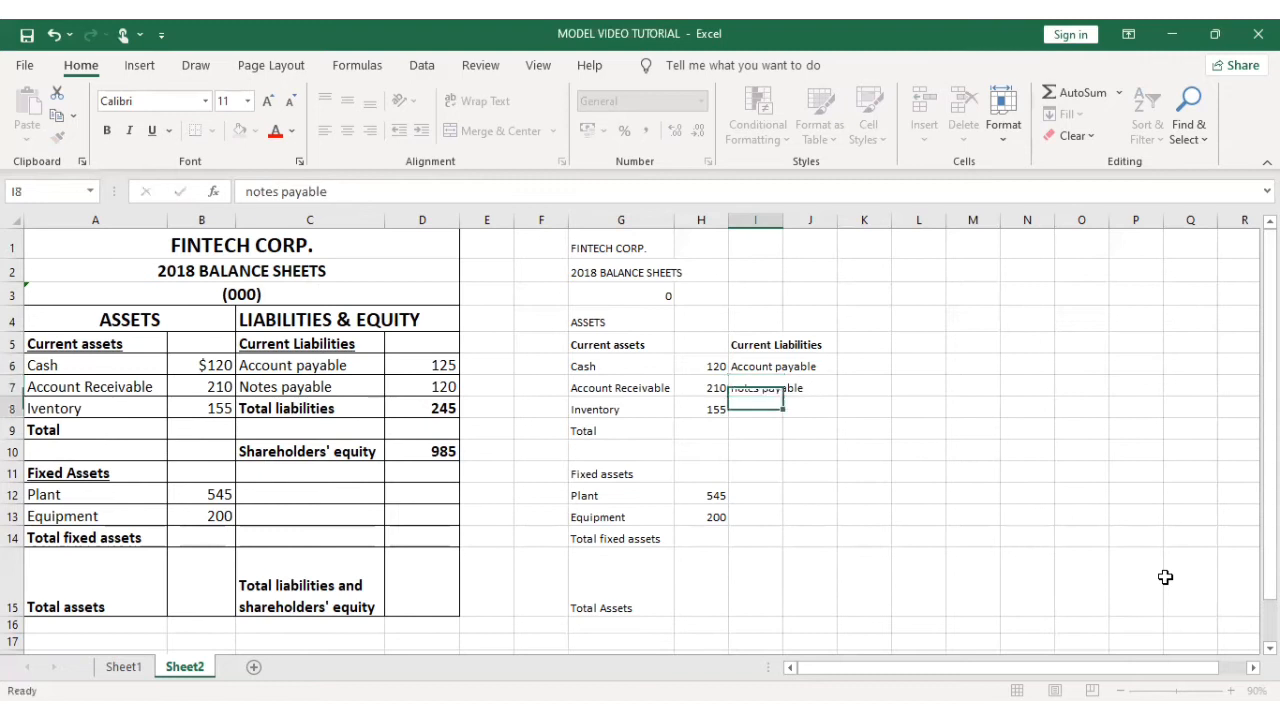
# Step: Enter the label "Total liabilities" in cell I8, below notes payable
pyautogui.write('To')
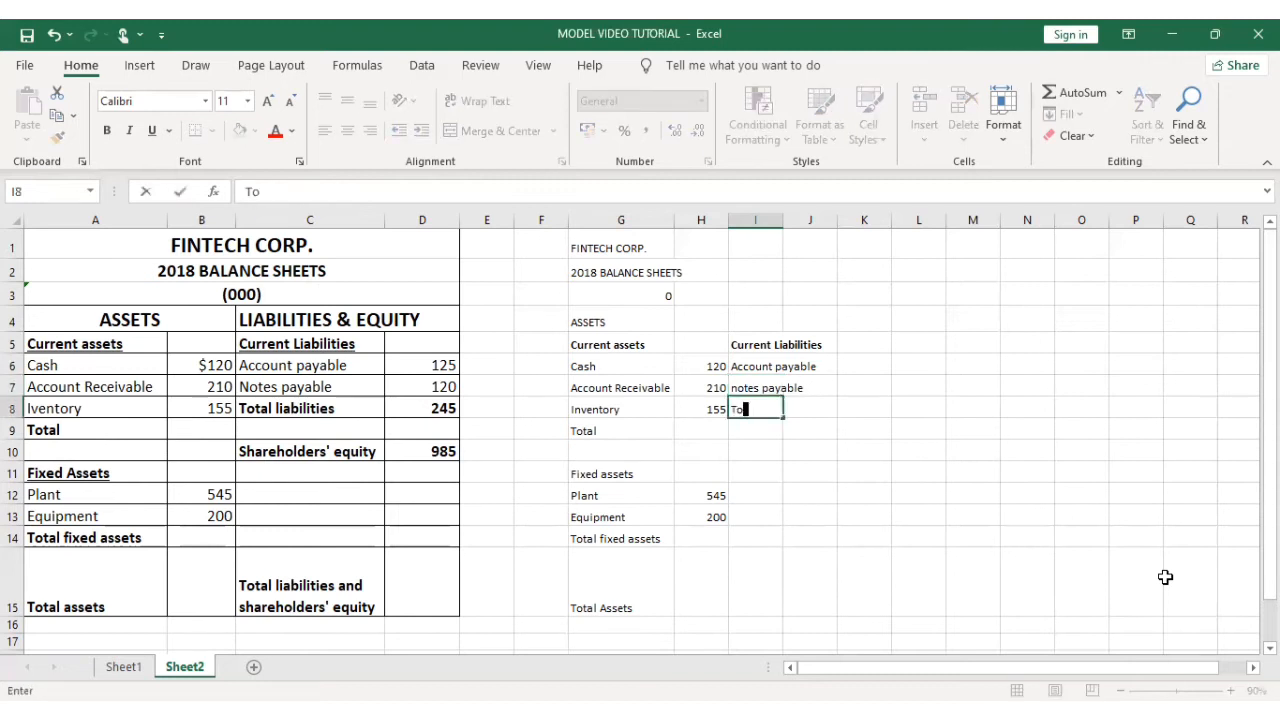
pyautogui.write('tal liabilities')
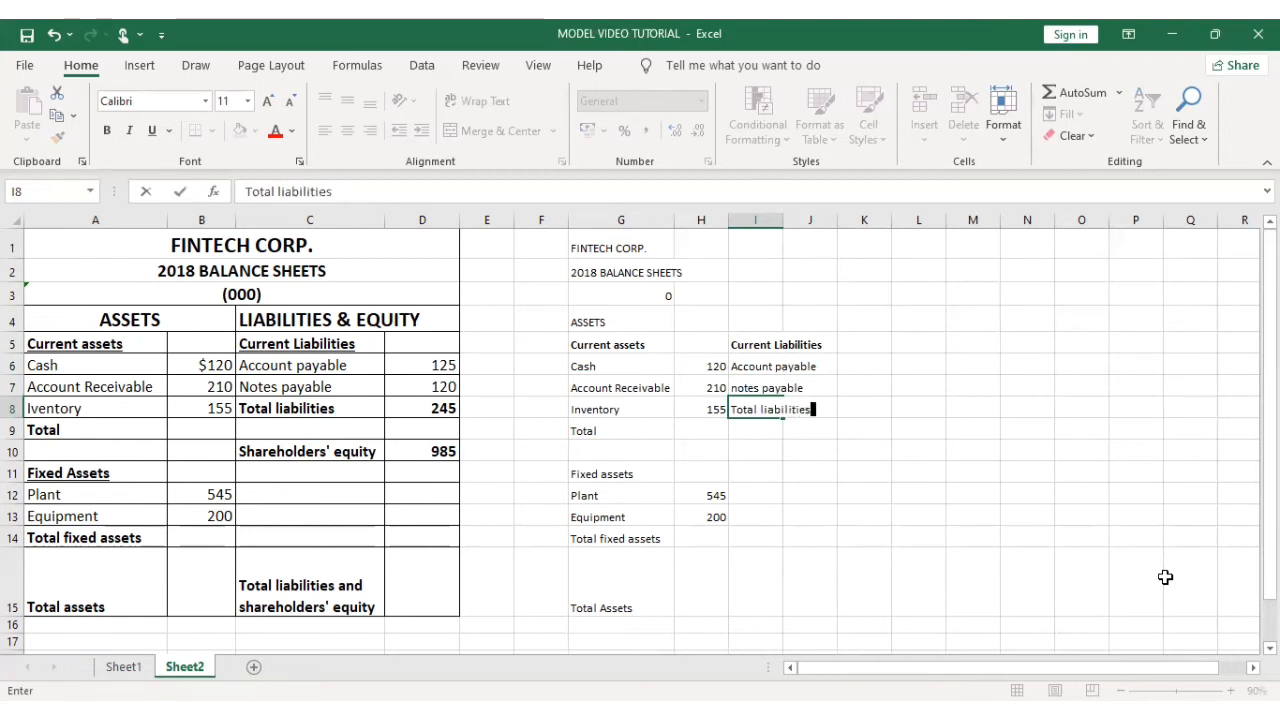
pyautogui.press('Return')
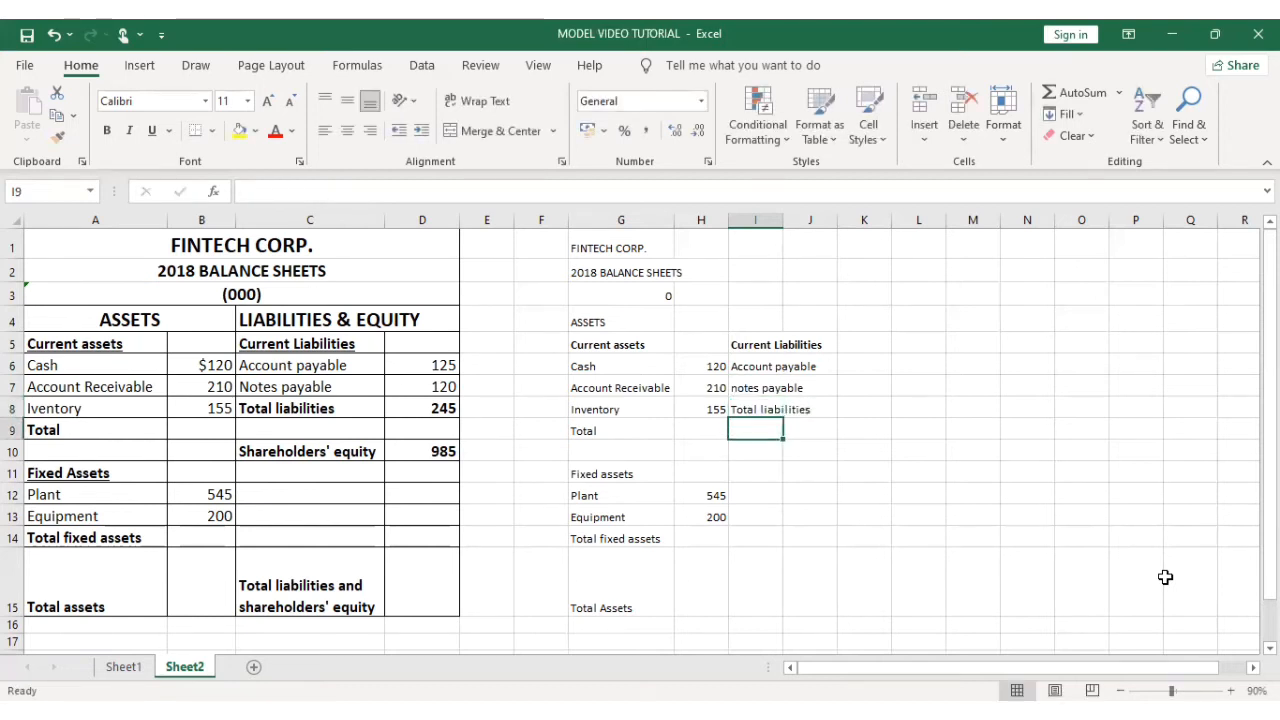
# Step: Enter the label "Shareholder's equity" in cell I10
pyautogui.press('Return')
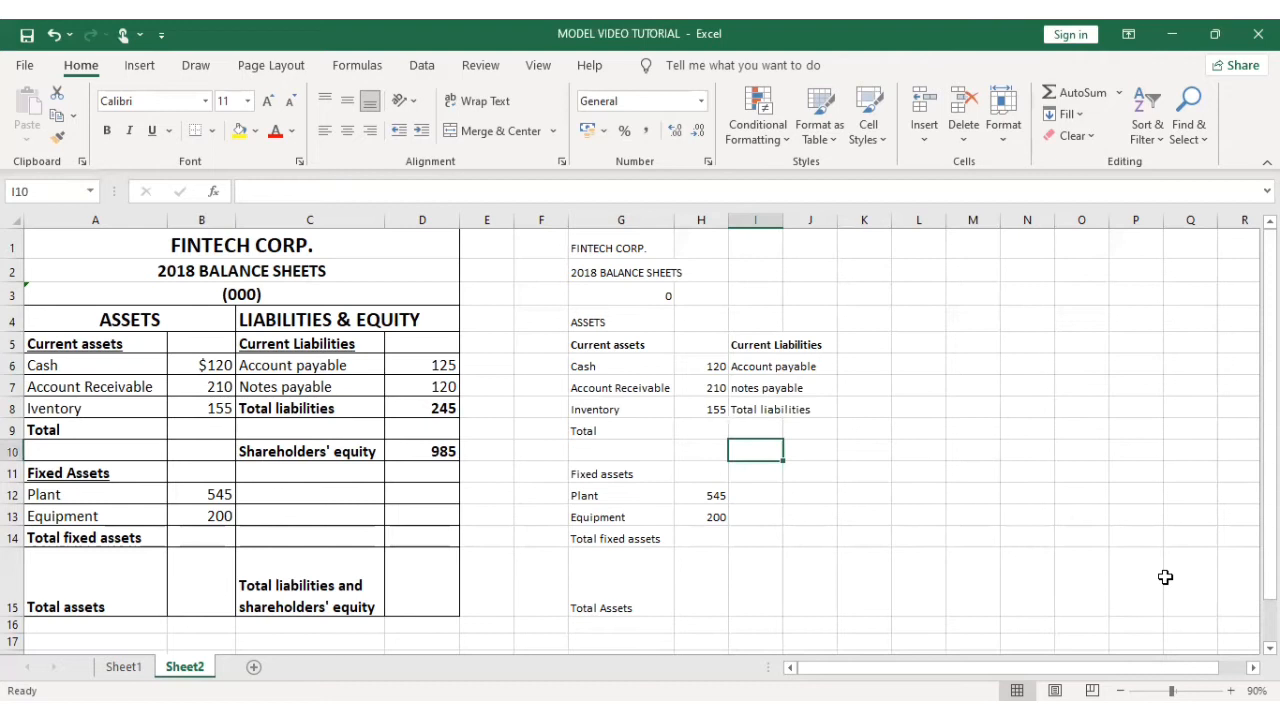
pyautogui.write('Sh')
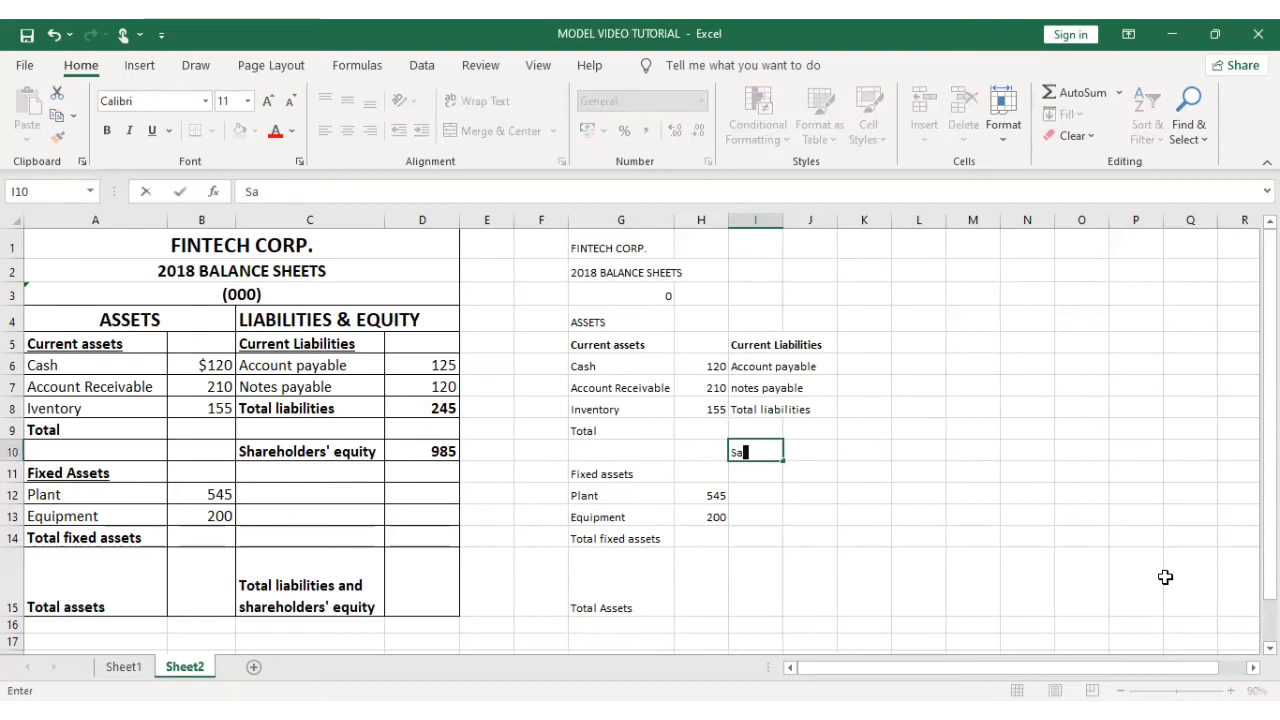
pyautogui.press('BackSpace')
pyautogui.write('hareholder')
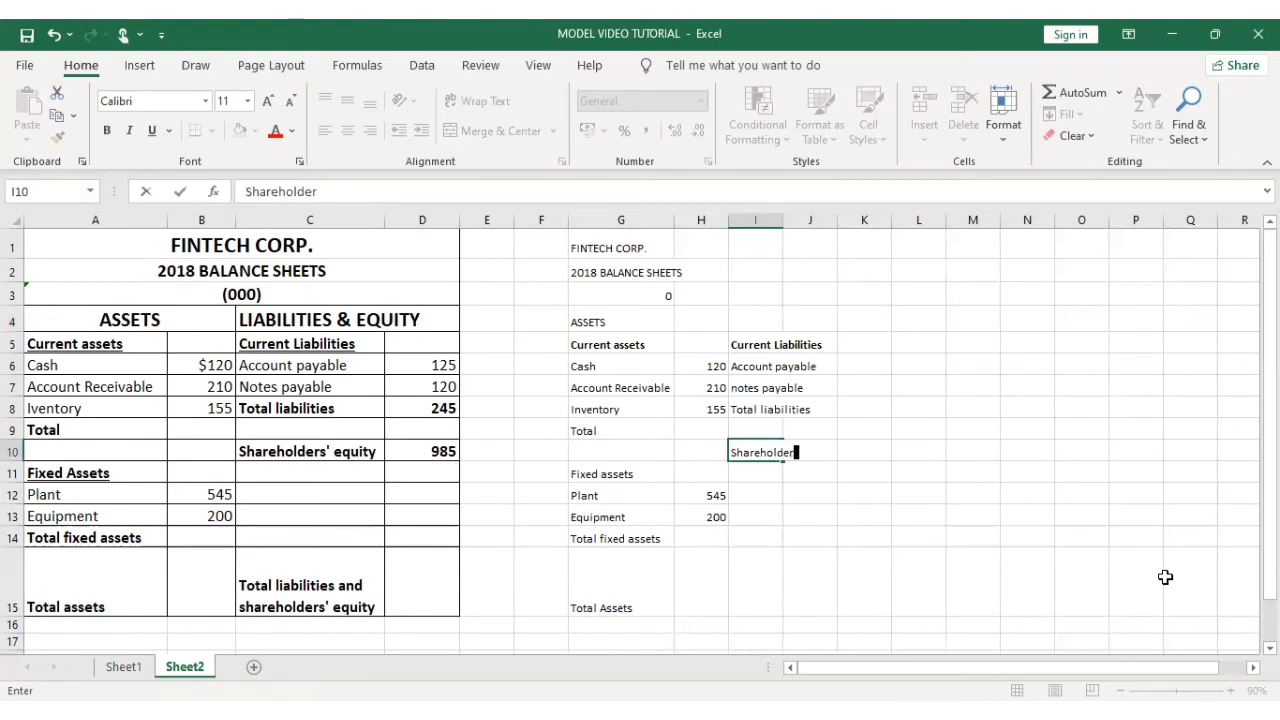
pyautogui.write("'s equity")
pyautogui.press('Return')
# Step: Enter the label "Total liabilities and shareholders' equity" in cell I15, in the same row as Total Assets
pyautogui.press('Down')
pyautogui.press('Down')
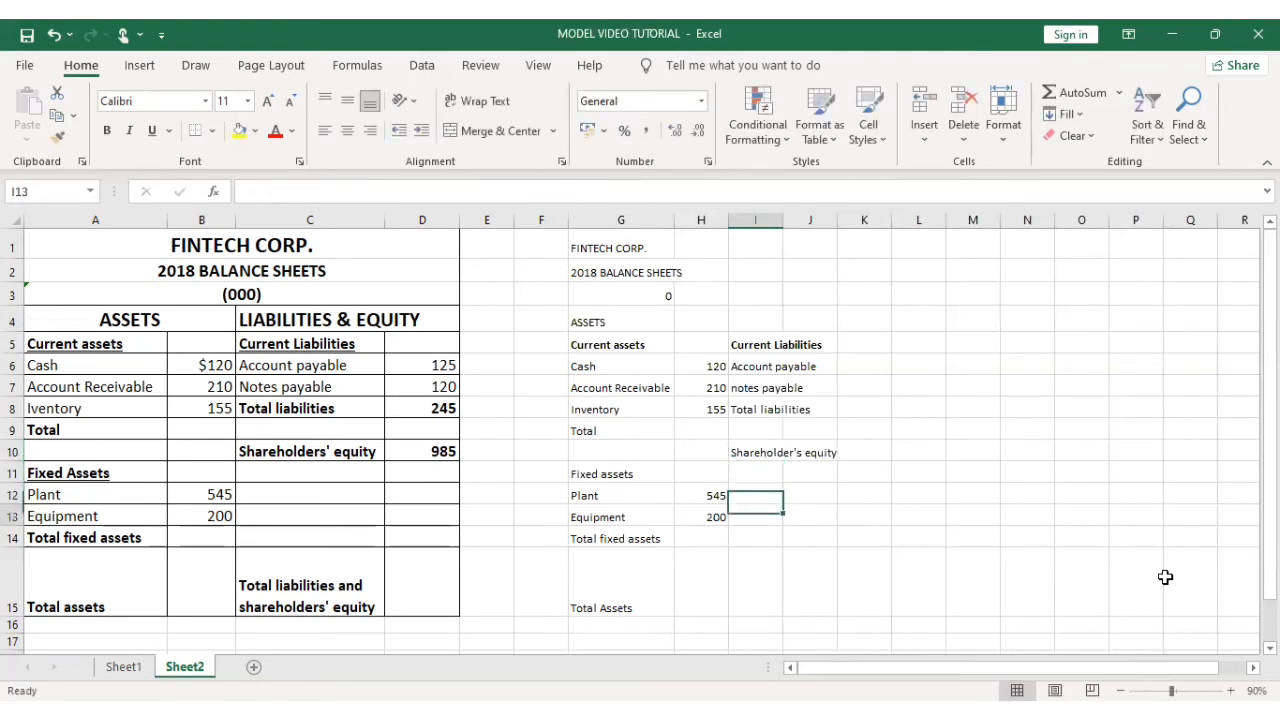
pyautogui.press('Down')
pyautogui.press('Down')
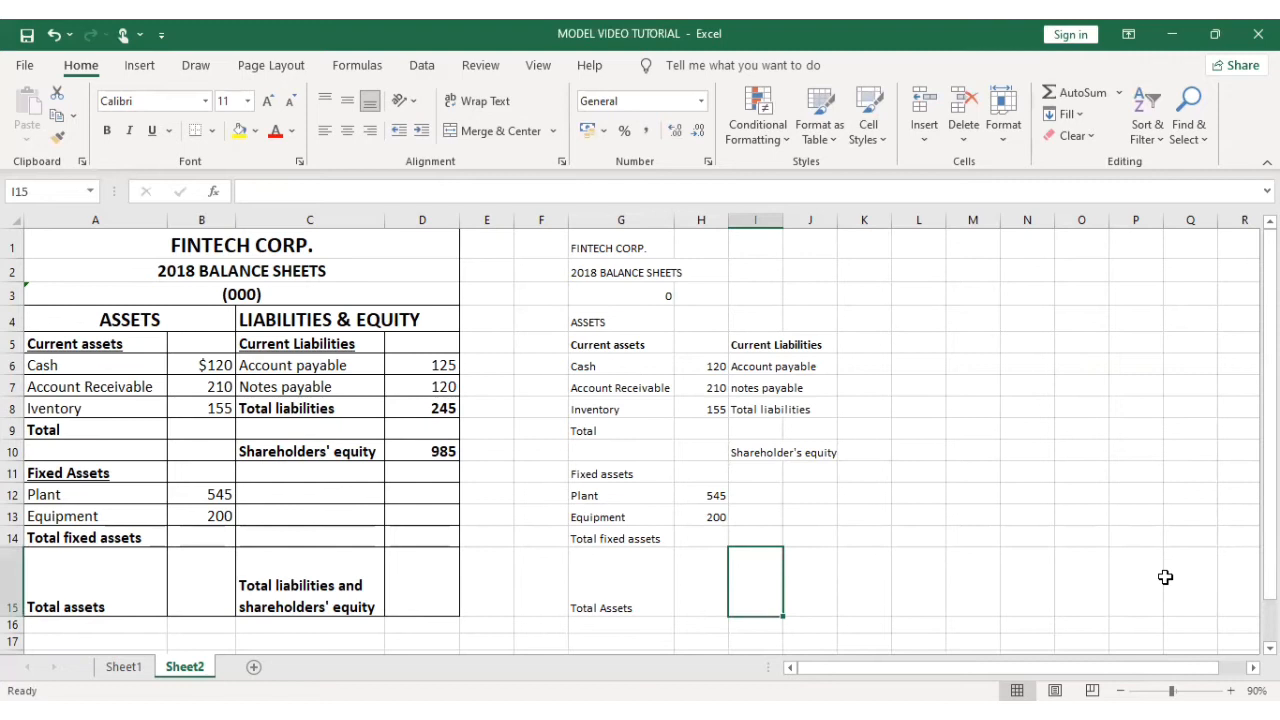
pyautogui.write('Total')
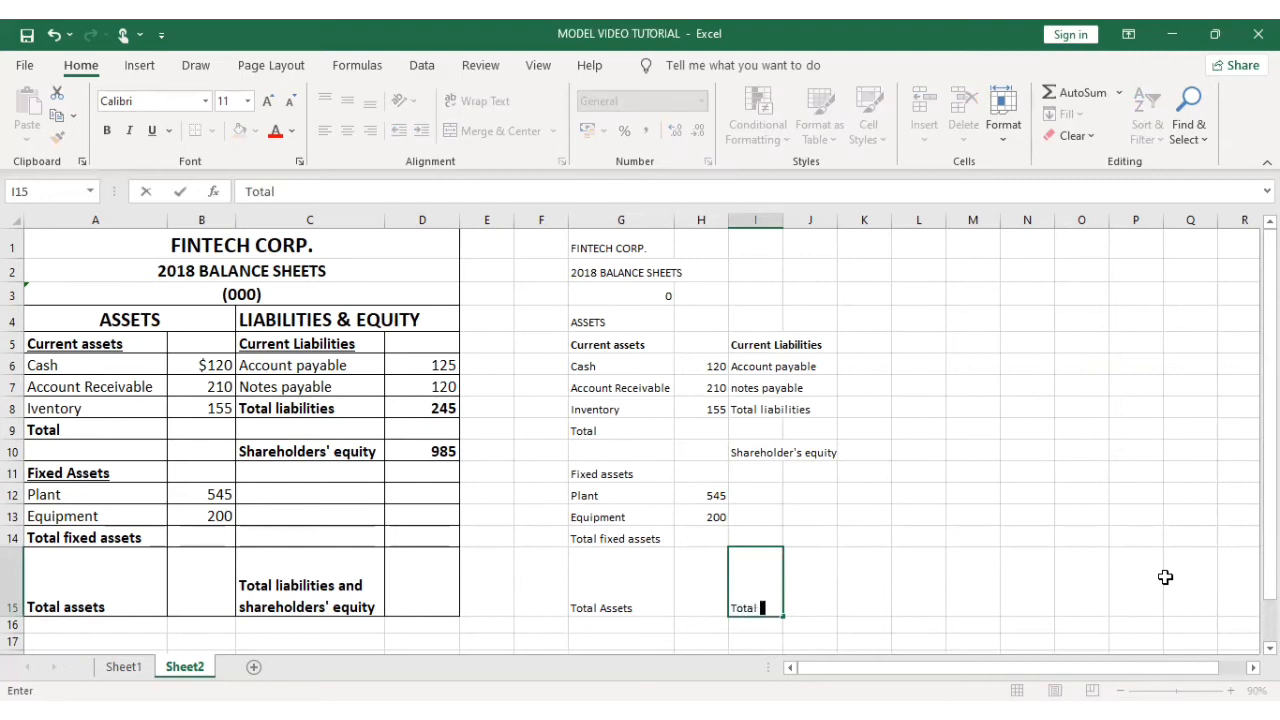
pyautogui.write(' liabili')
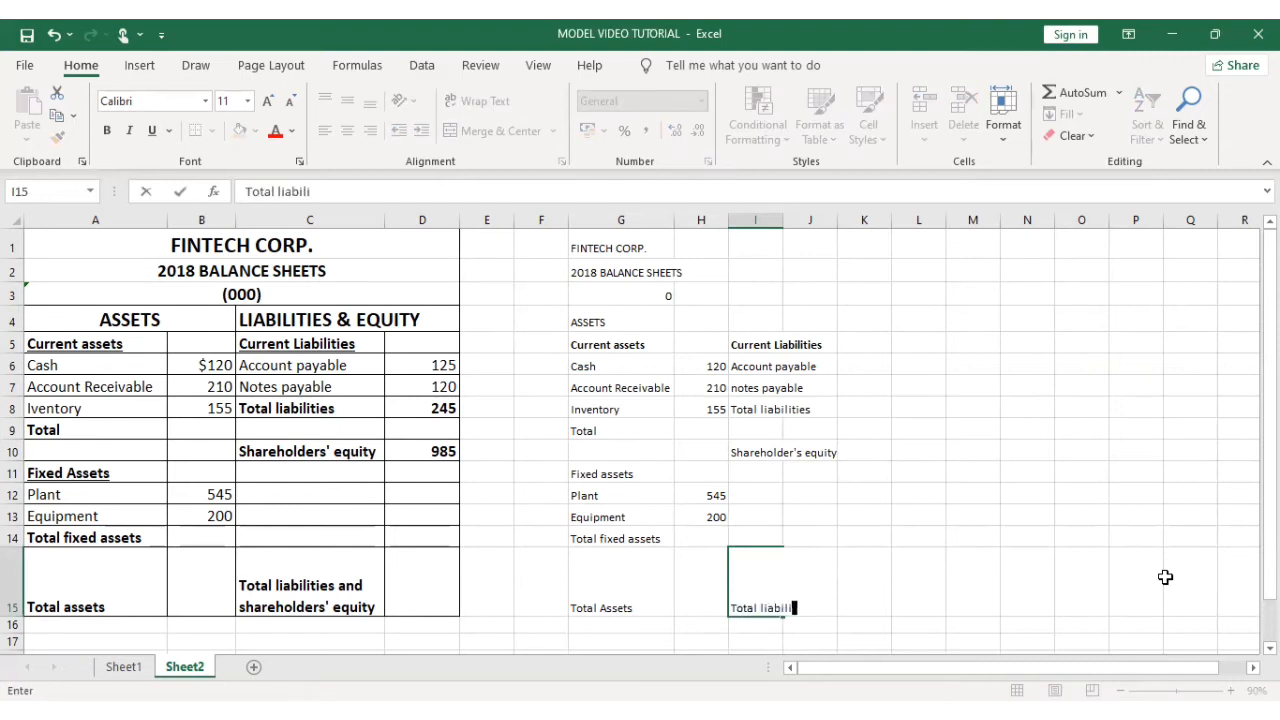
pyautogui.write('bties and shar')
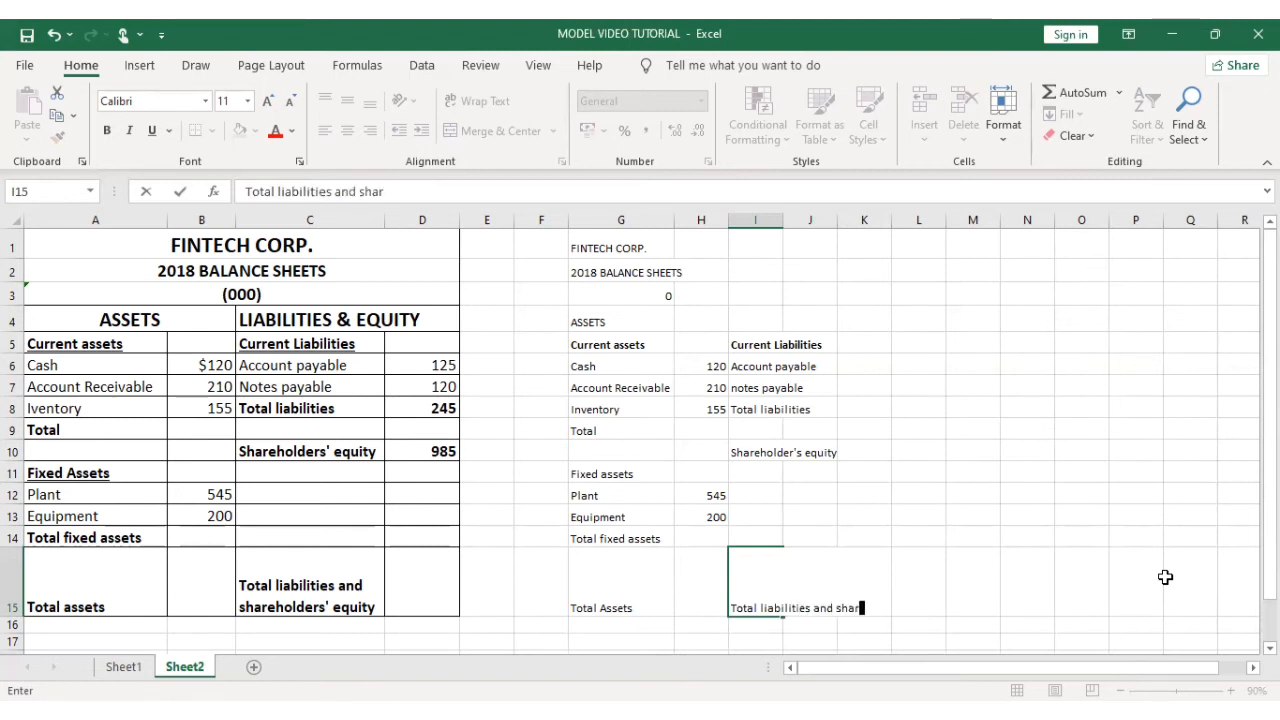
pyautogui.write("eholders'")
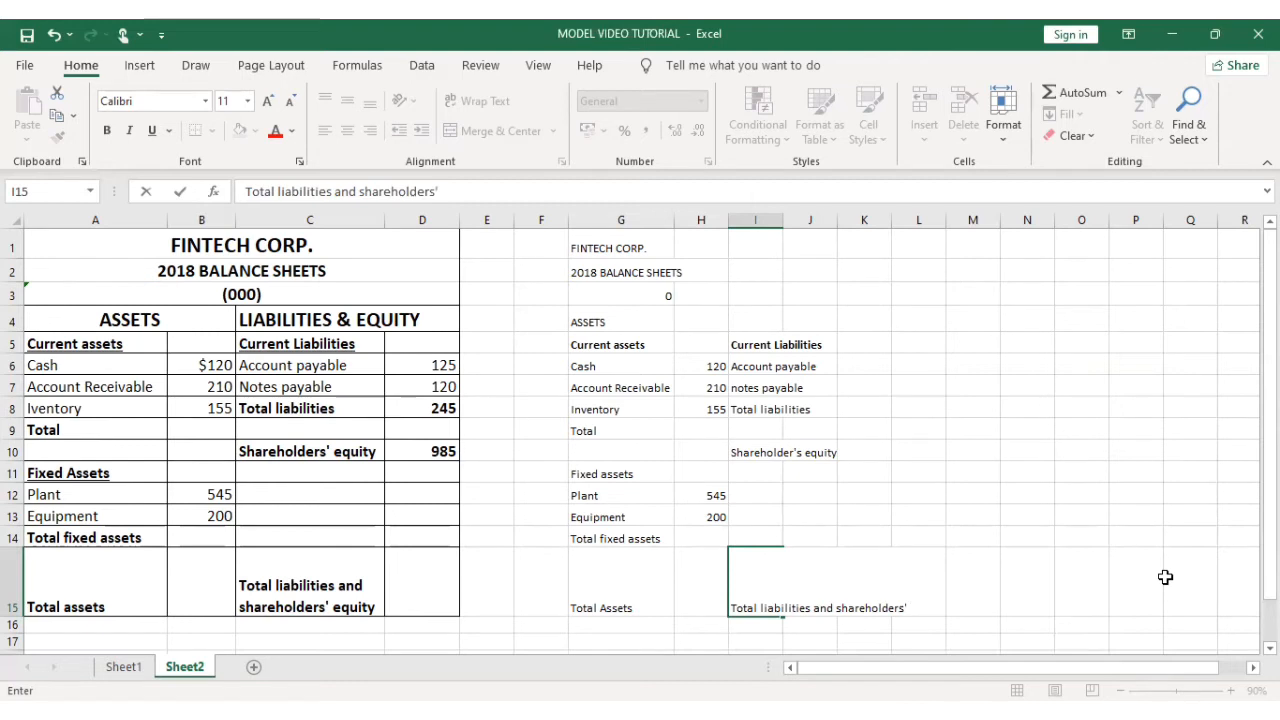
pyautogui.write(' equity')
pyautogui.click(766, 600)
pyautogui.click(729, 641)
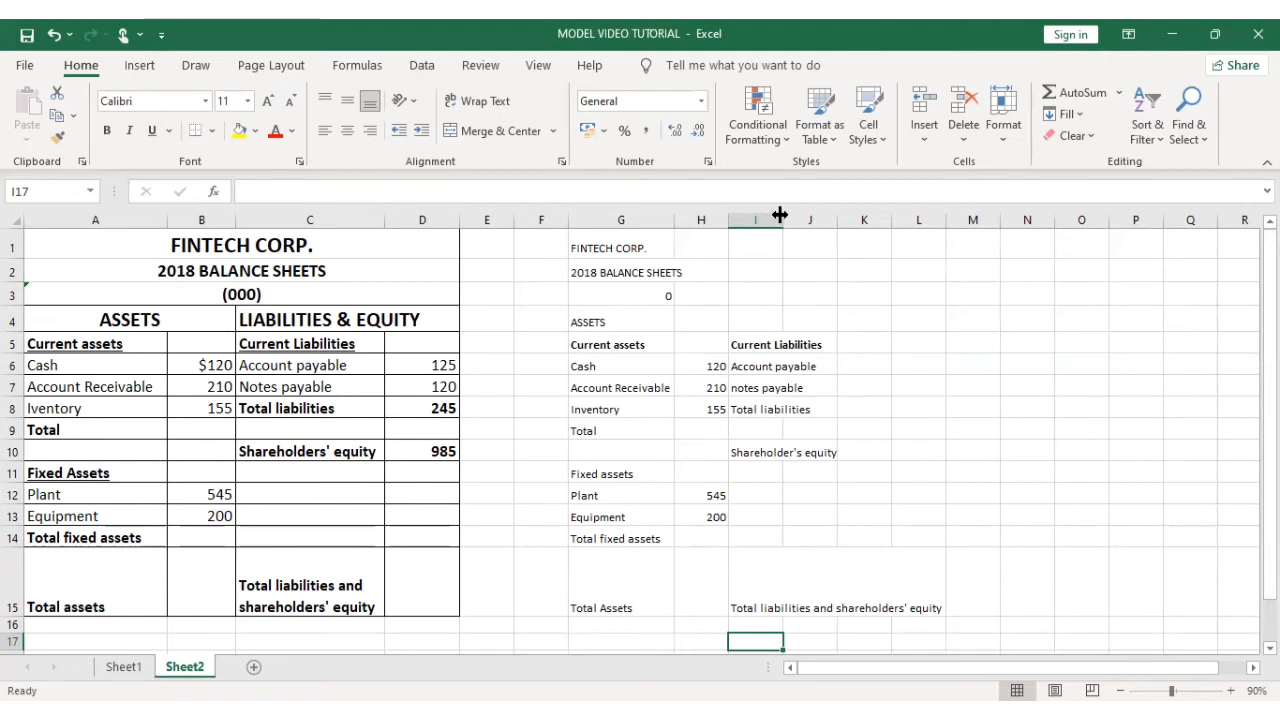
# Step: Widen column I to about 139 pixels, and center and wrap the label in cell I15
pyautogui.moveTo(779, 215); pyautogui.dragTo(843, 198)
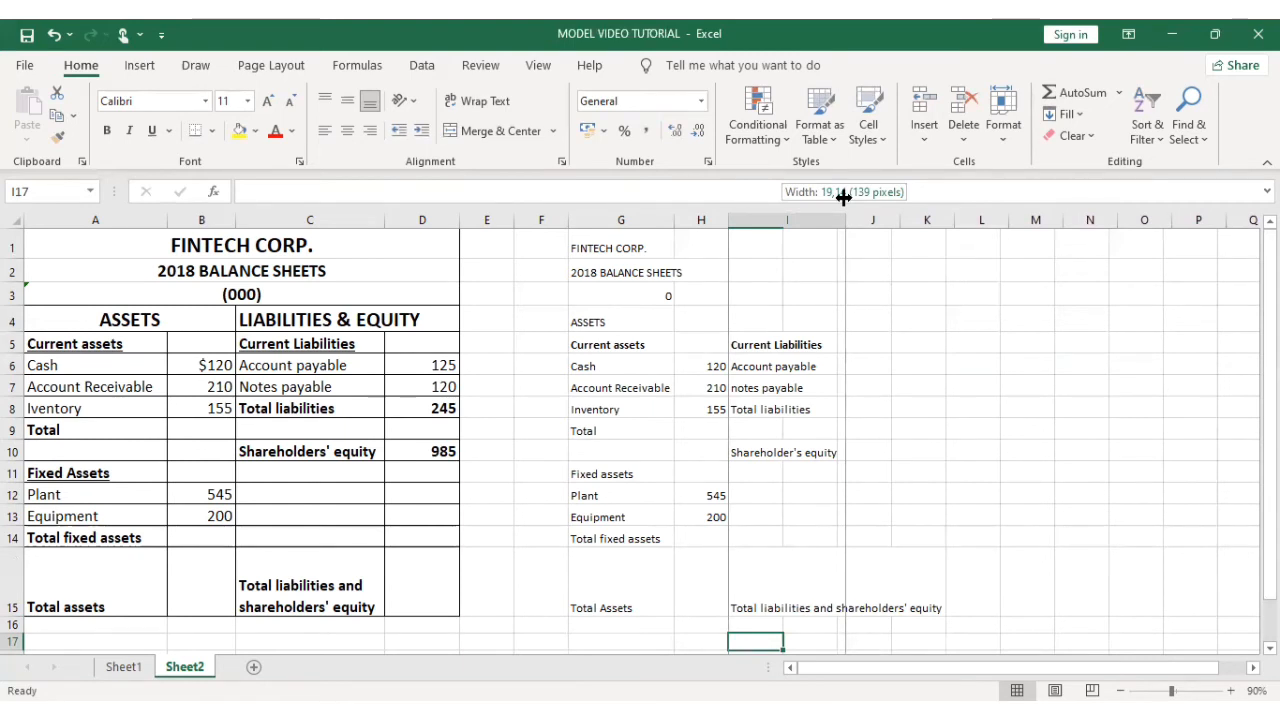
pyautogui.moveTo(843, 198); pyautogui.dragTo(843, 198)
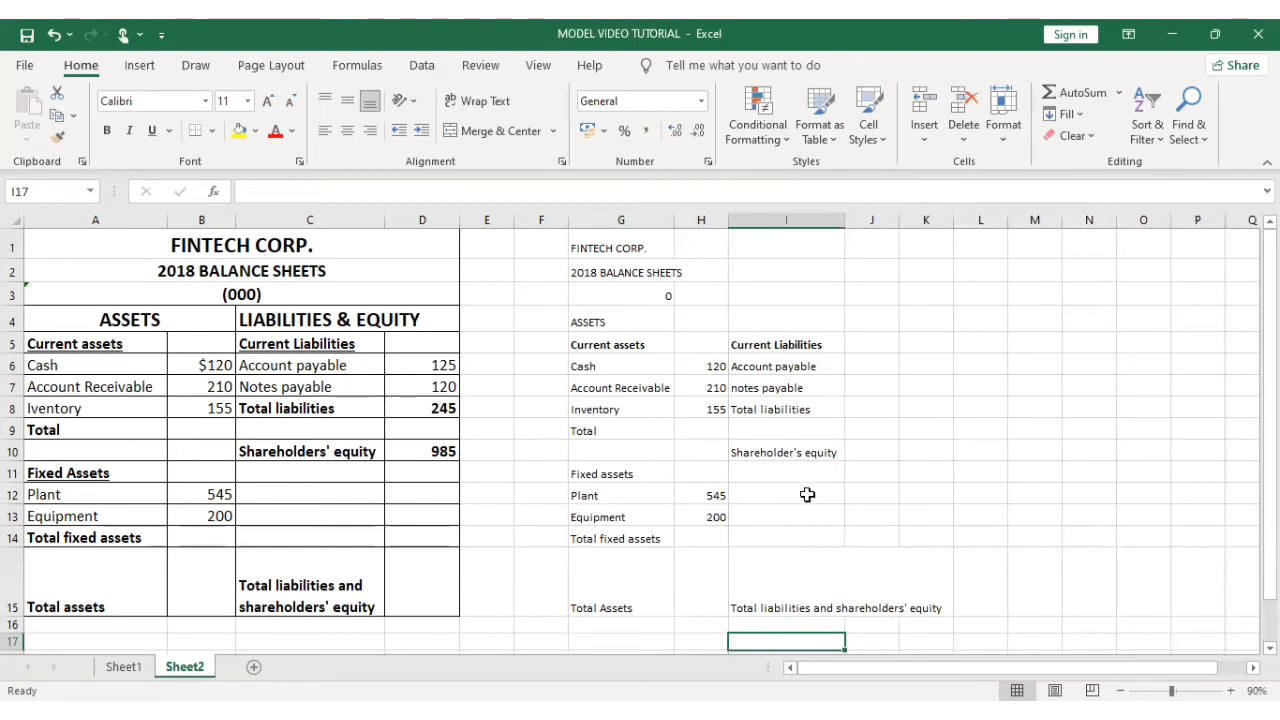
pyautogui.click(786, 606)
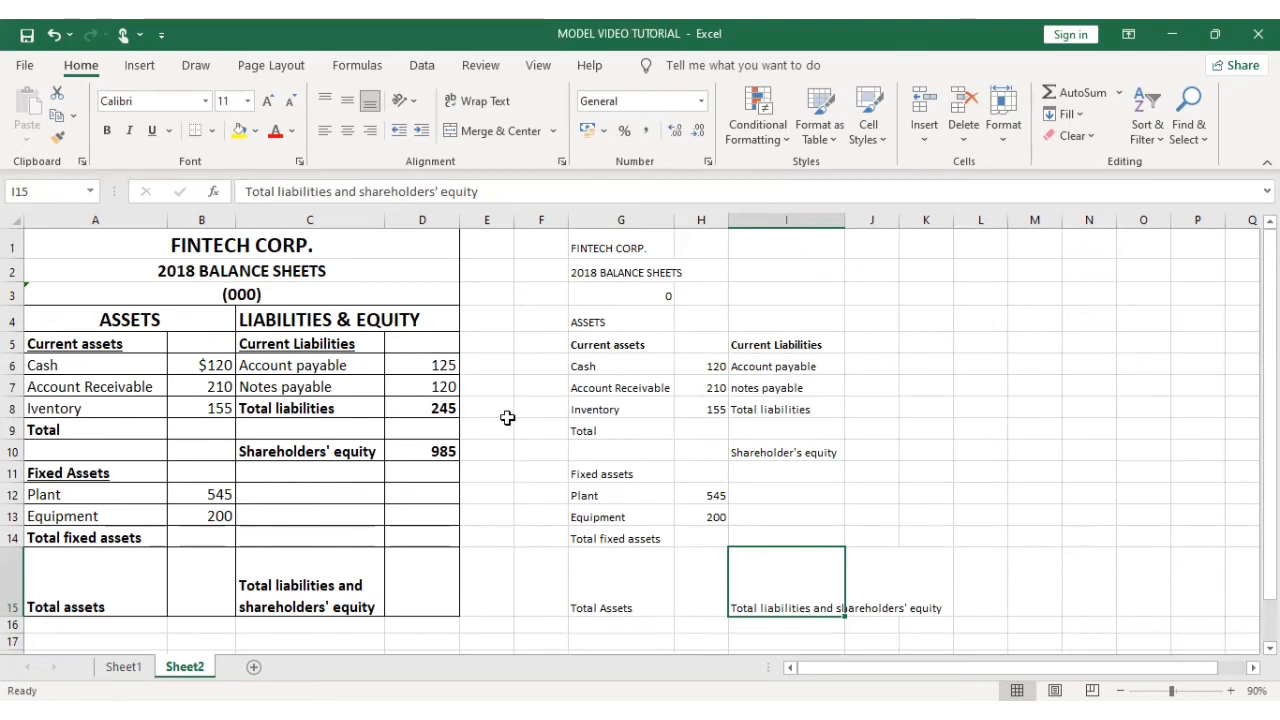
pyautogui.click(490, 132)
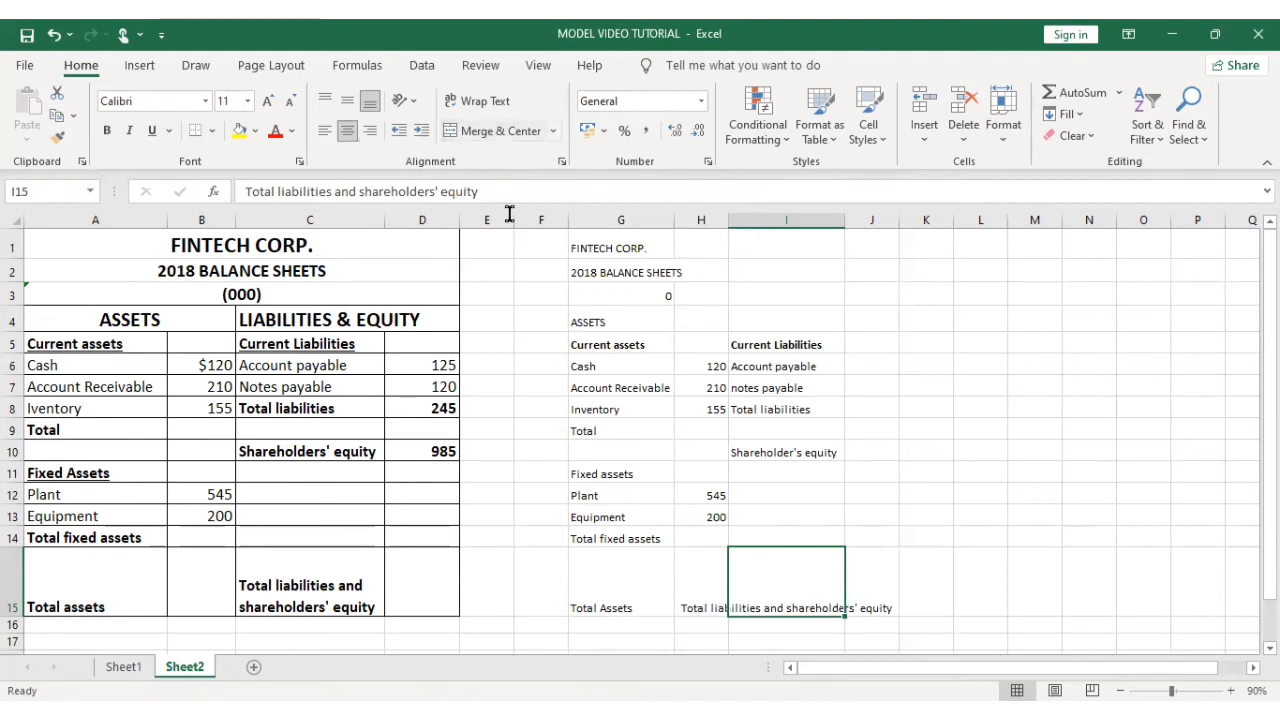
pyautogui.click(491, 103)
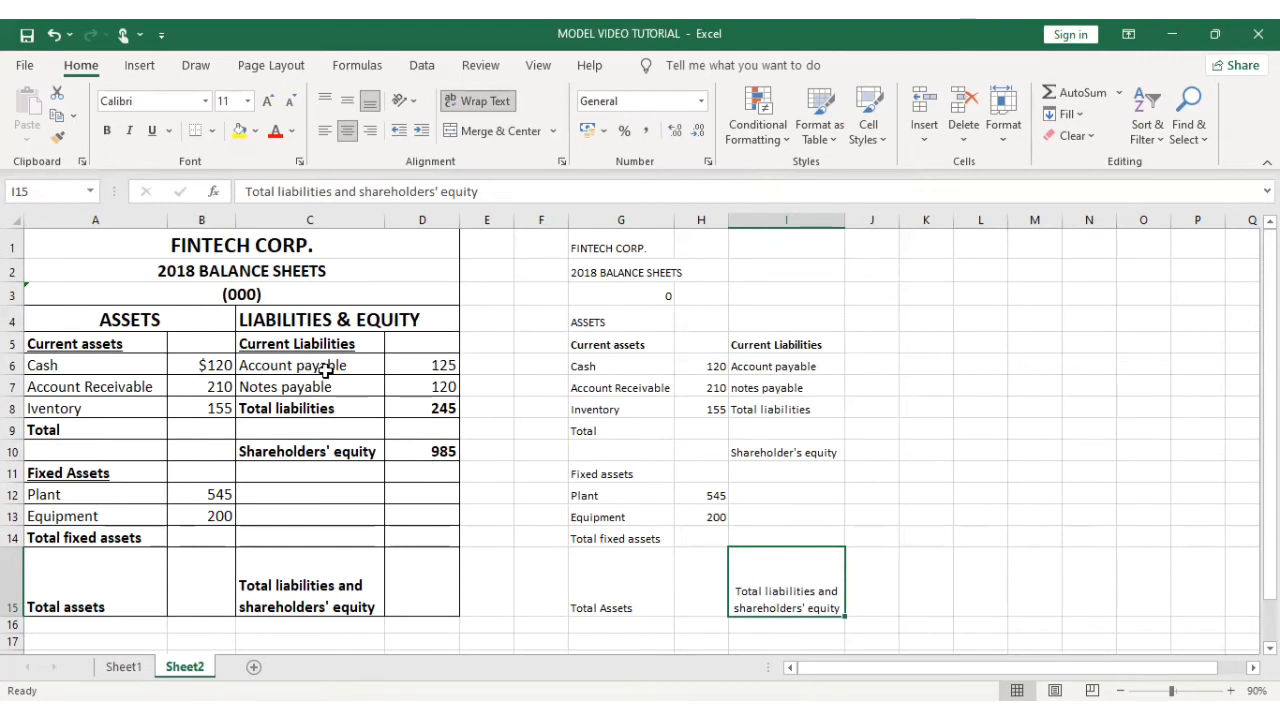
# Step: Enter the amounts 125 for Account payable, 120 for notes payable, 245 for Total liabilities and 985 for Shareholder's equity in column J
pyautogui.click(863, 364)
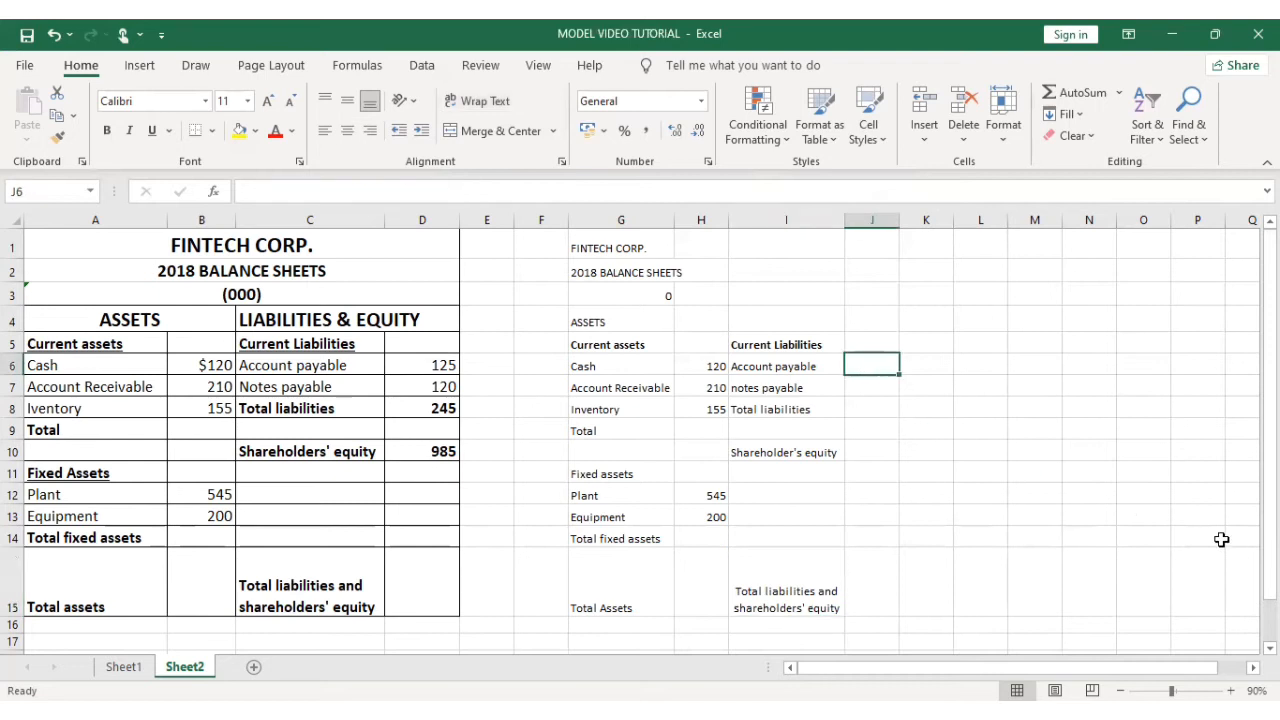
pyautogui.write('125')
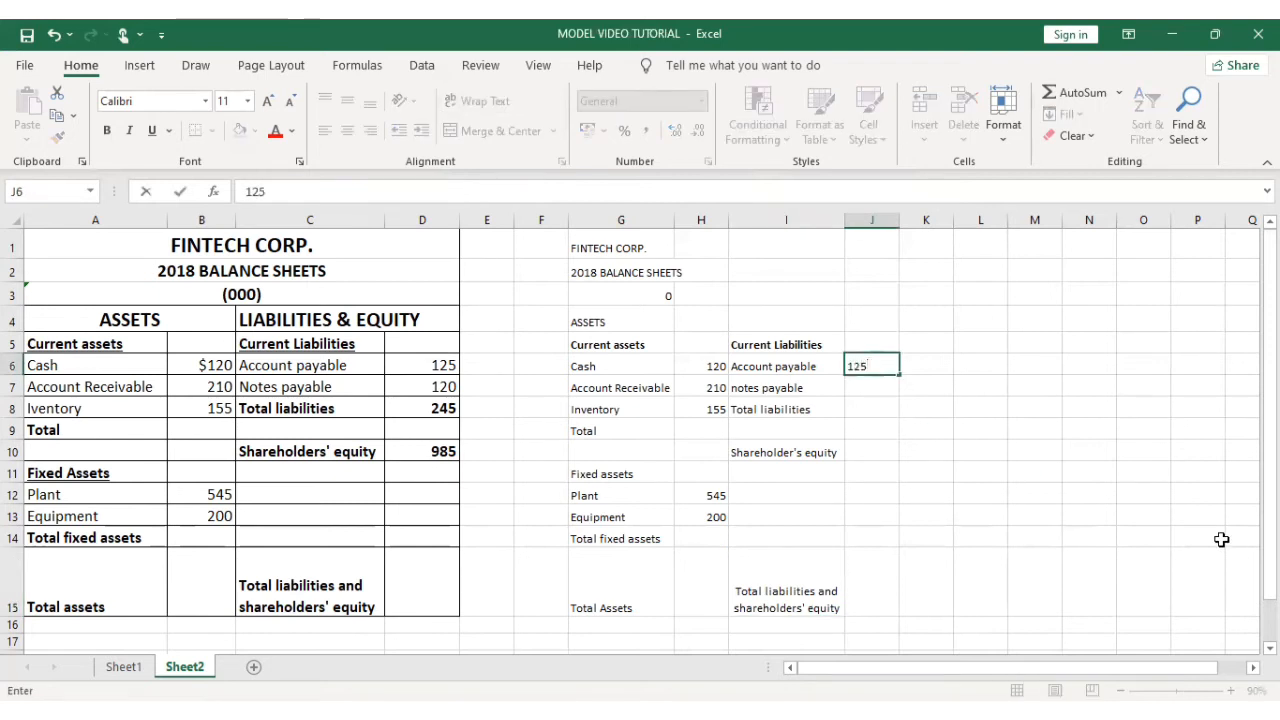
pyautogui.press('Return')
pyautogui.write('120')
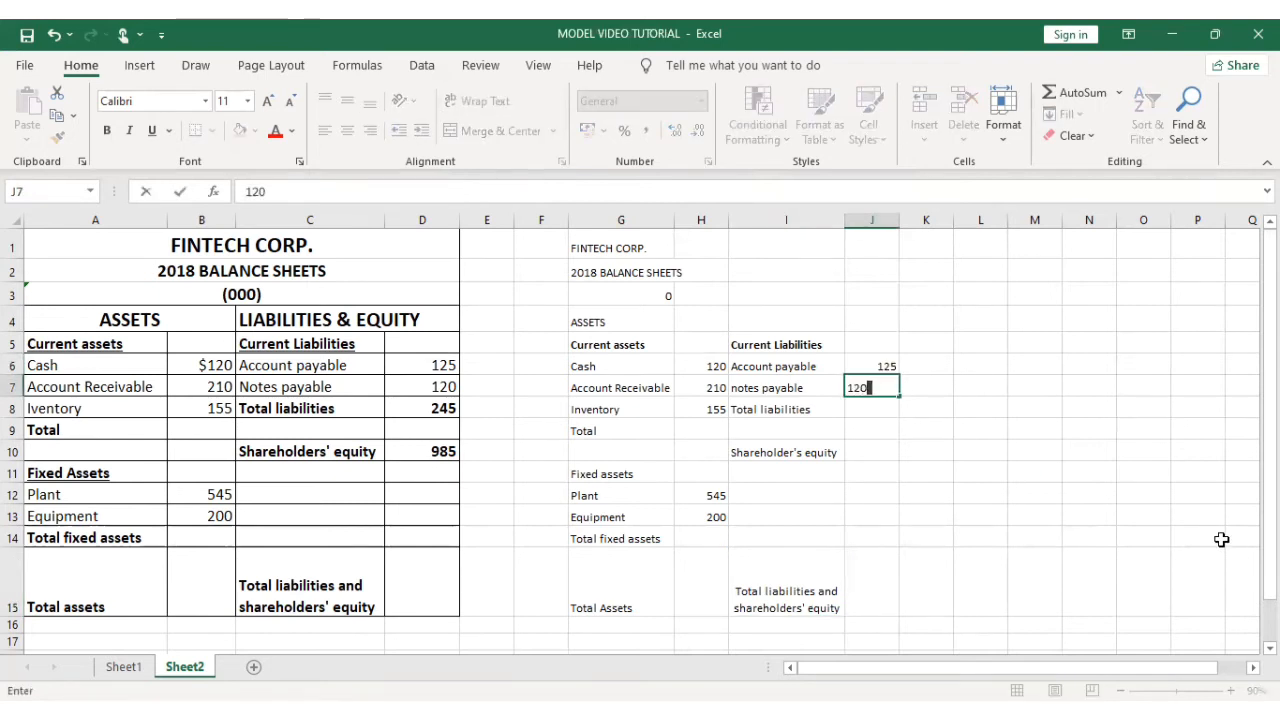
pyautogui.press('Return')
pyautogui.write('245')
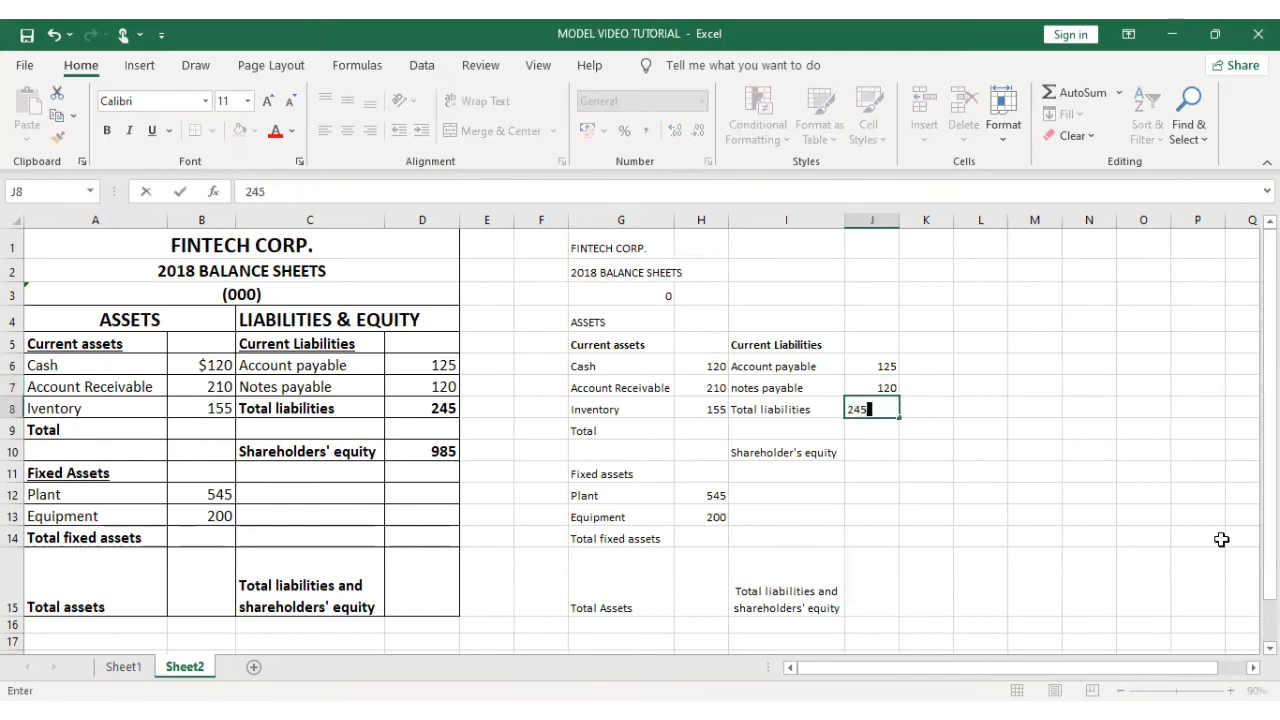
pyautogui.press('Return')
pyautogui.press('Return')
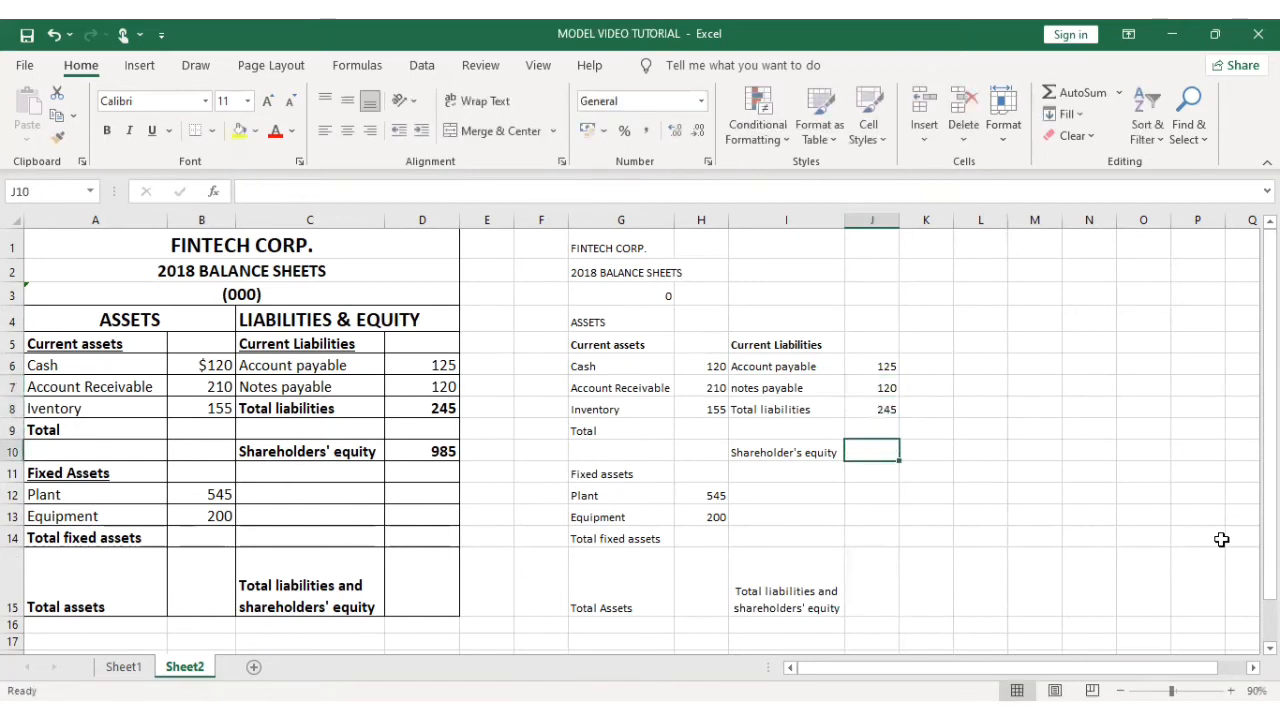
pyautogui.write('985')
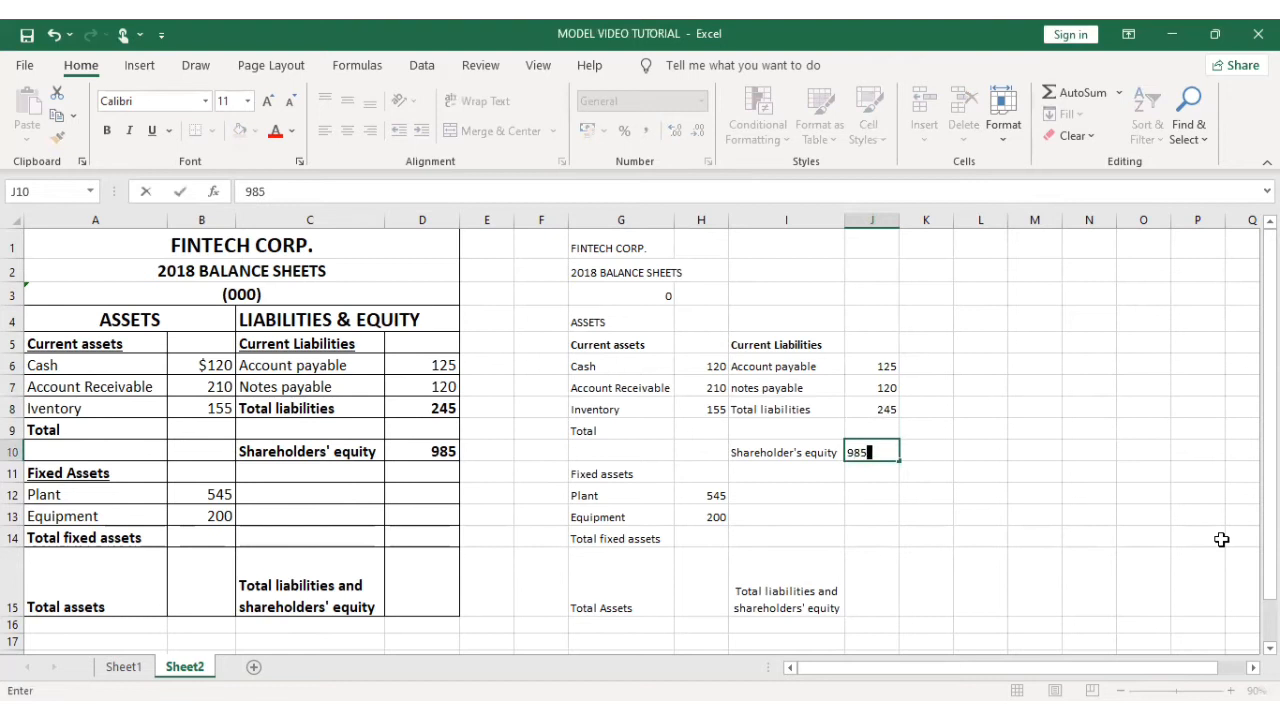
pyautogui.press('Return')
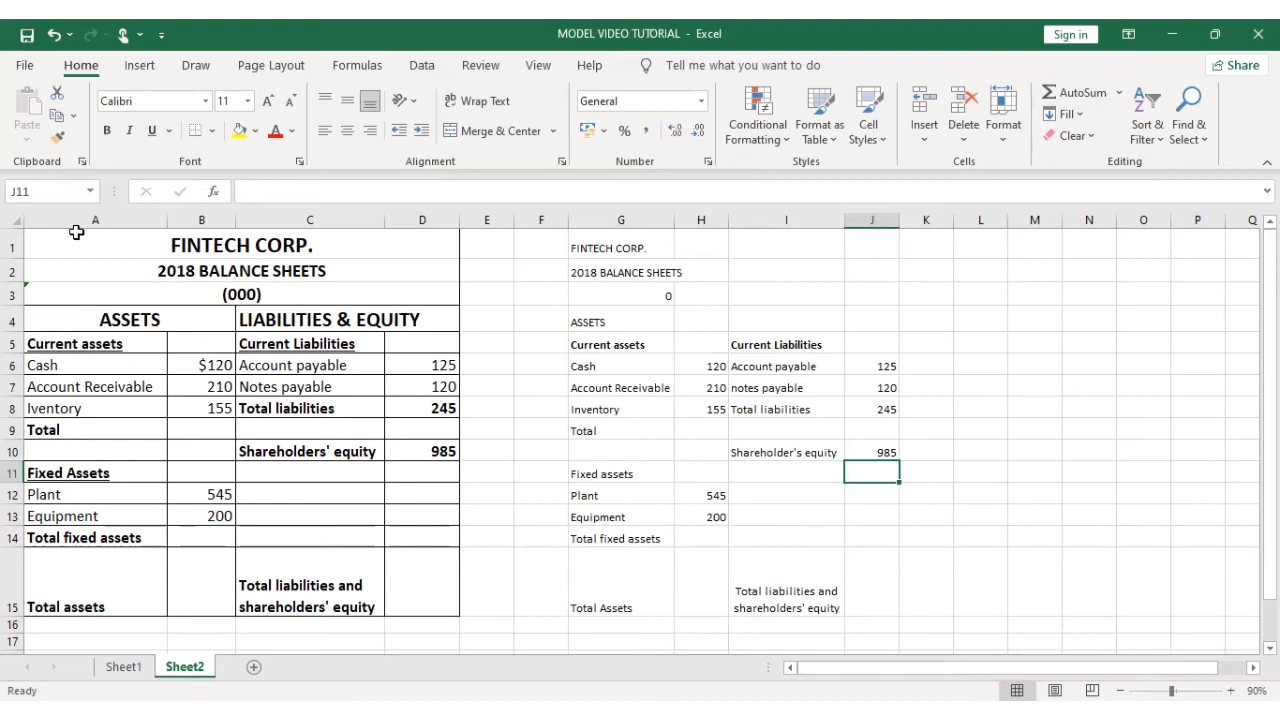
# Step: Make the three title rows in cells G1 to G3 bold
pyautogui.moveTo(597, 246); pyautogui.dragTo(597, 275)
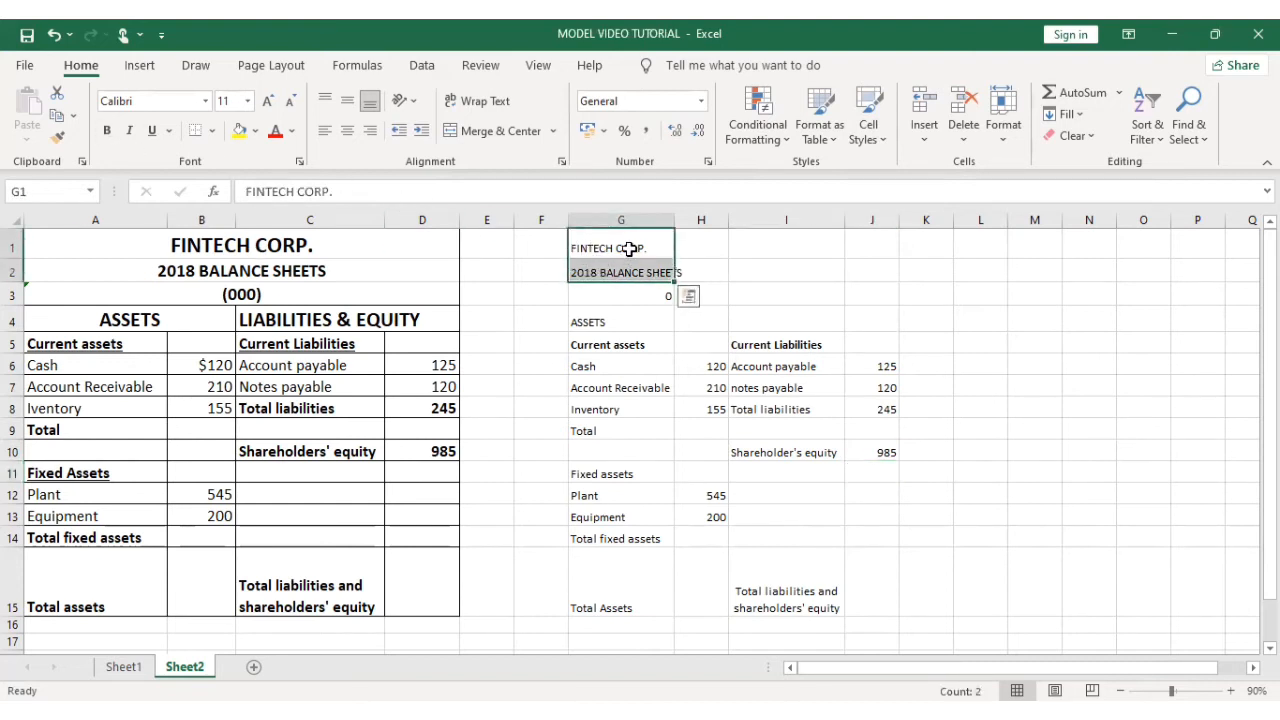
pyautogui.click(628, 249)
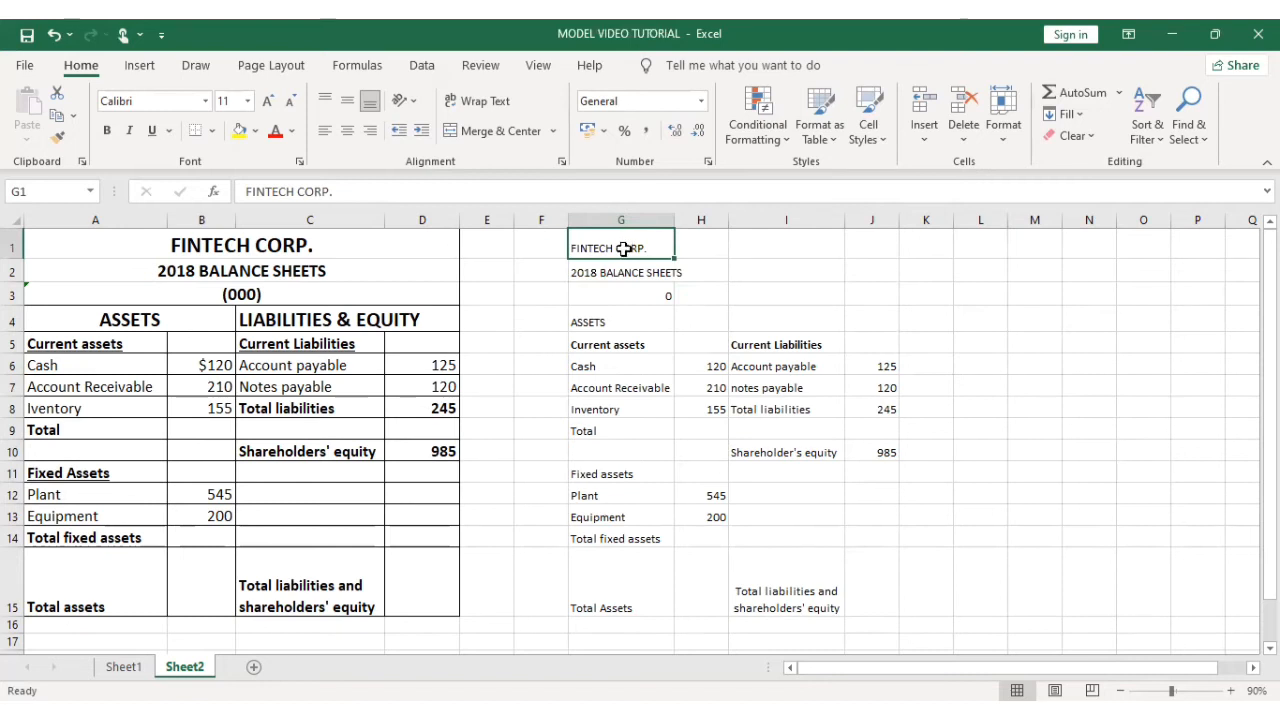
pyautogui.moveTo(623, 249); pyautogui.dragTo(627, 294)
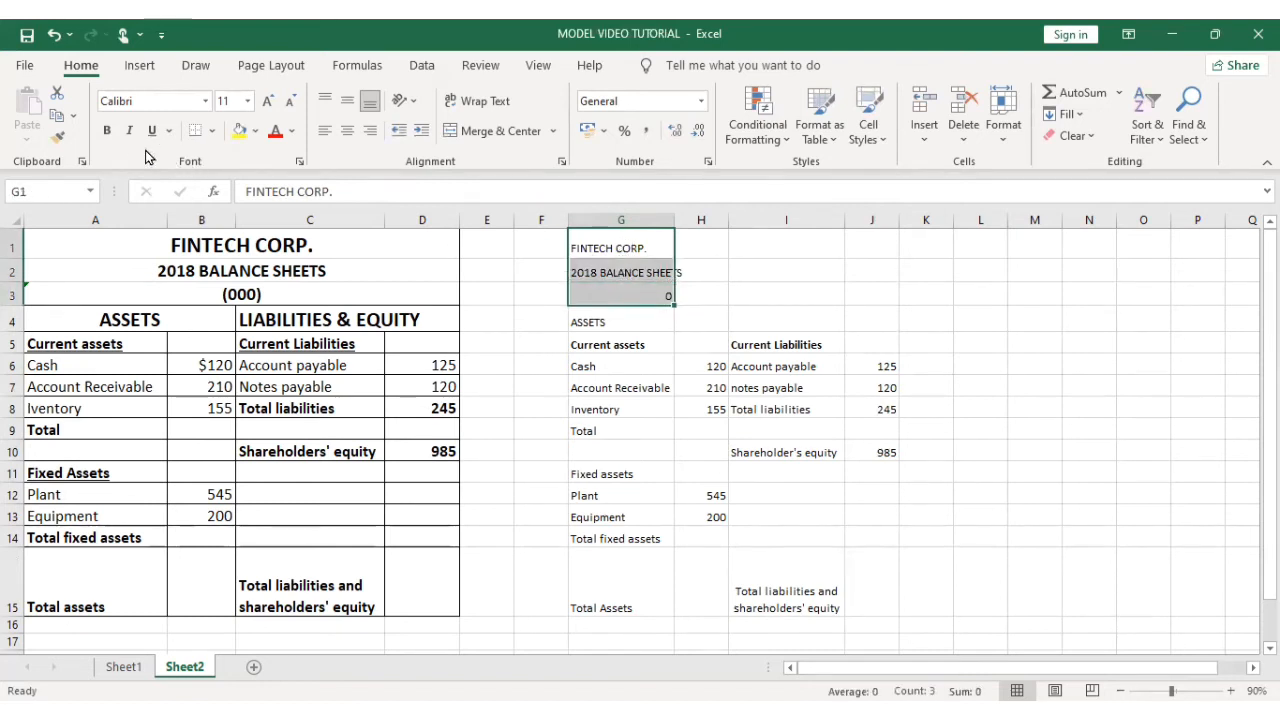
pyautogui.click(107, 131)
pyautogui.click(647, 369)
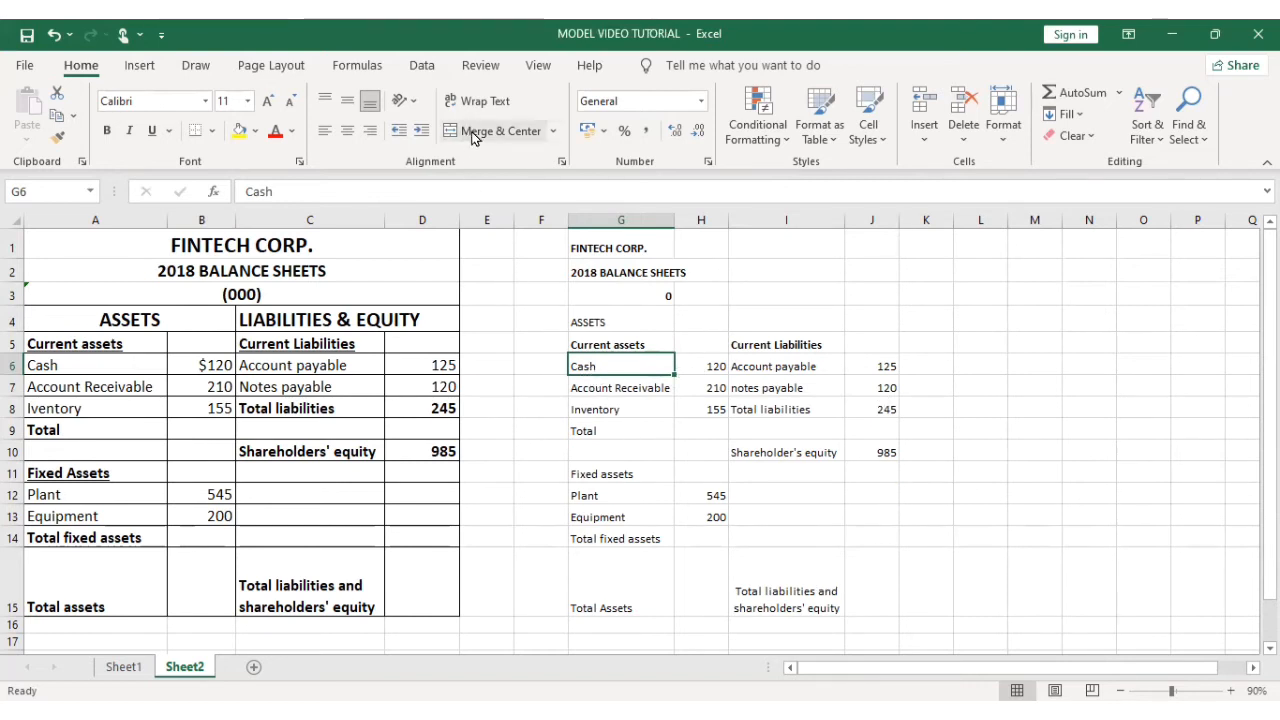
pyautogui.click(806, 310)
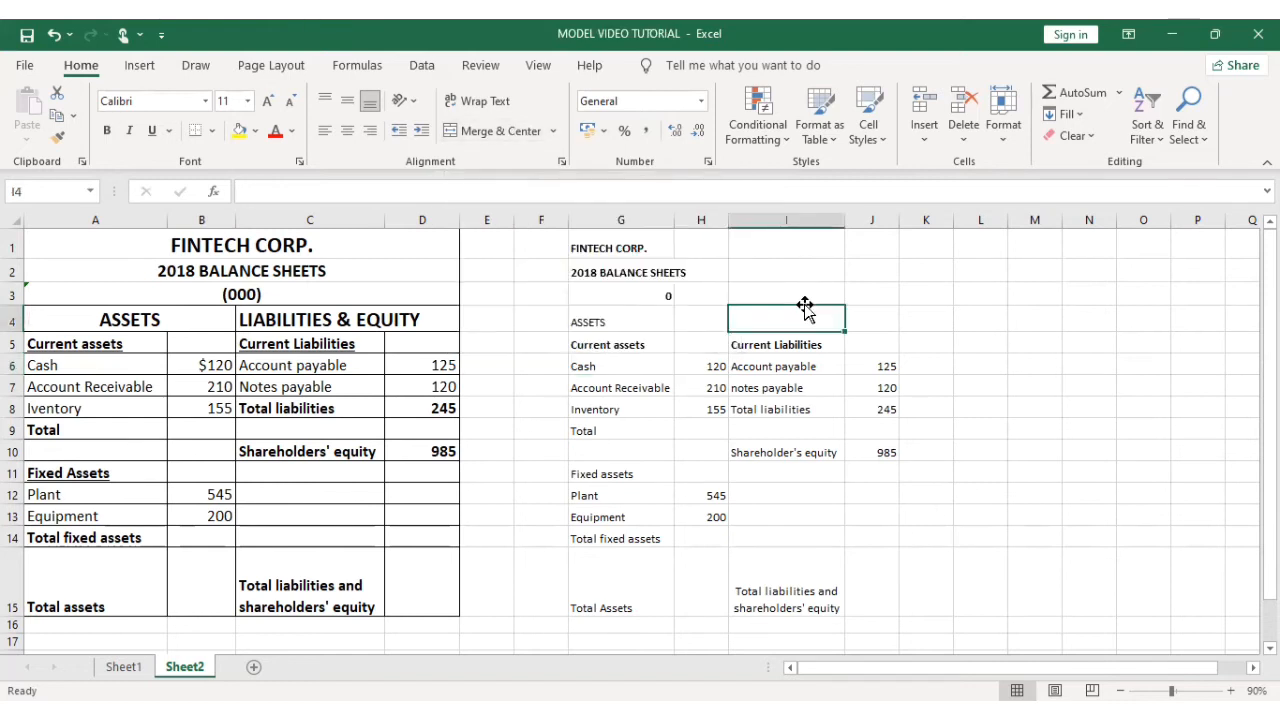
# Step: Merge and center the "FINTECH CORP." title across cells G1 to J1
pyautogui.click(603, 248)
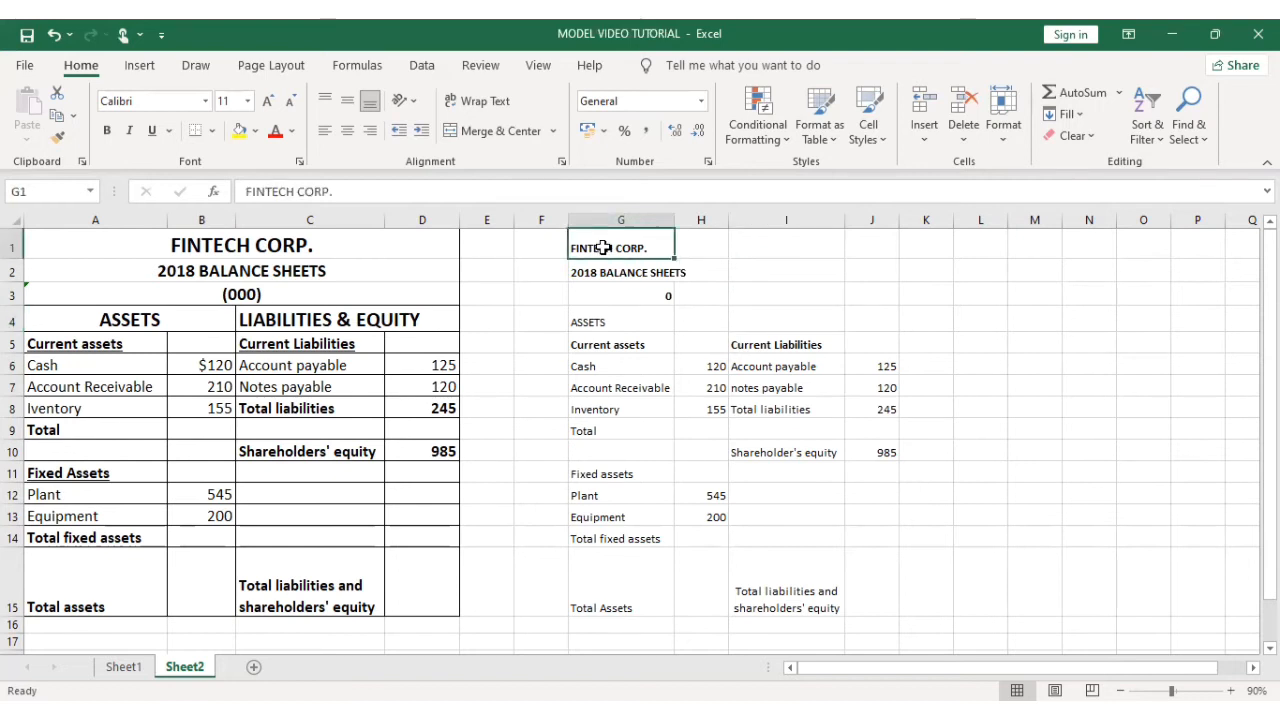
pyautogui.hotkey('ctrl', 'b')
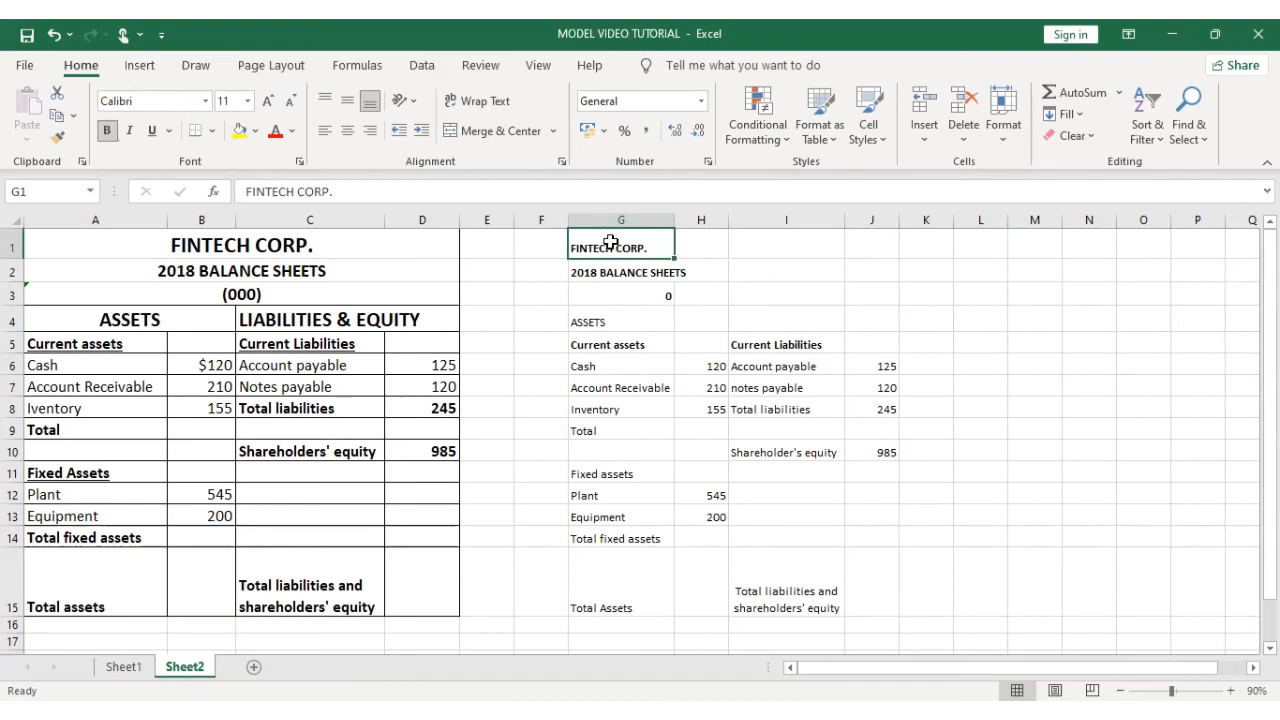
pyautogui.moveTo(651, 249); pyautogui.dragTo(858, 243)
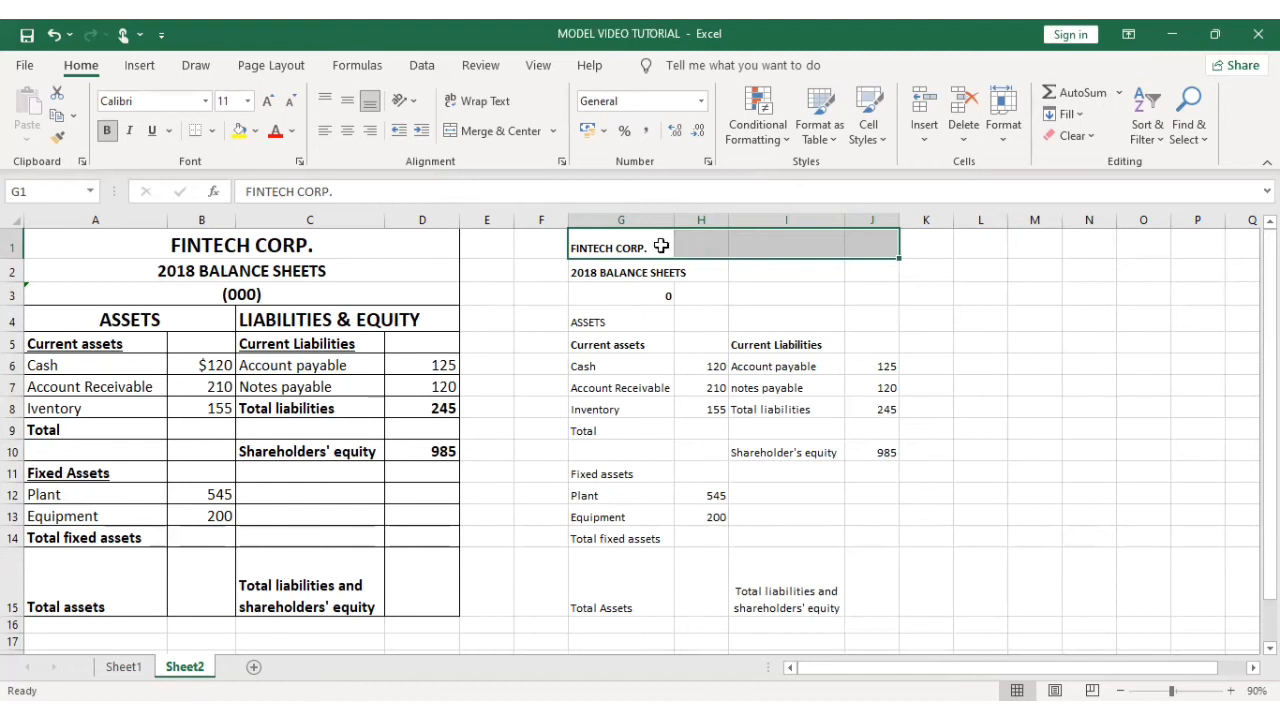
pyautogui.click(497, 131)
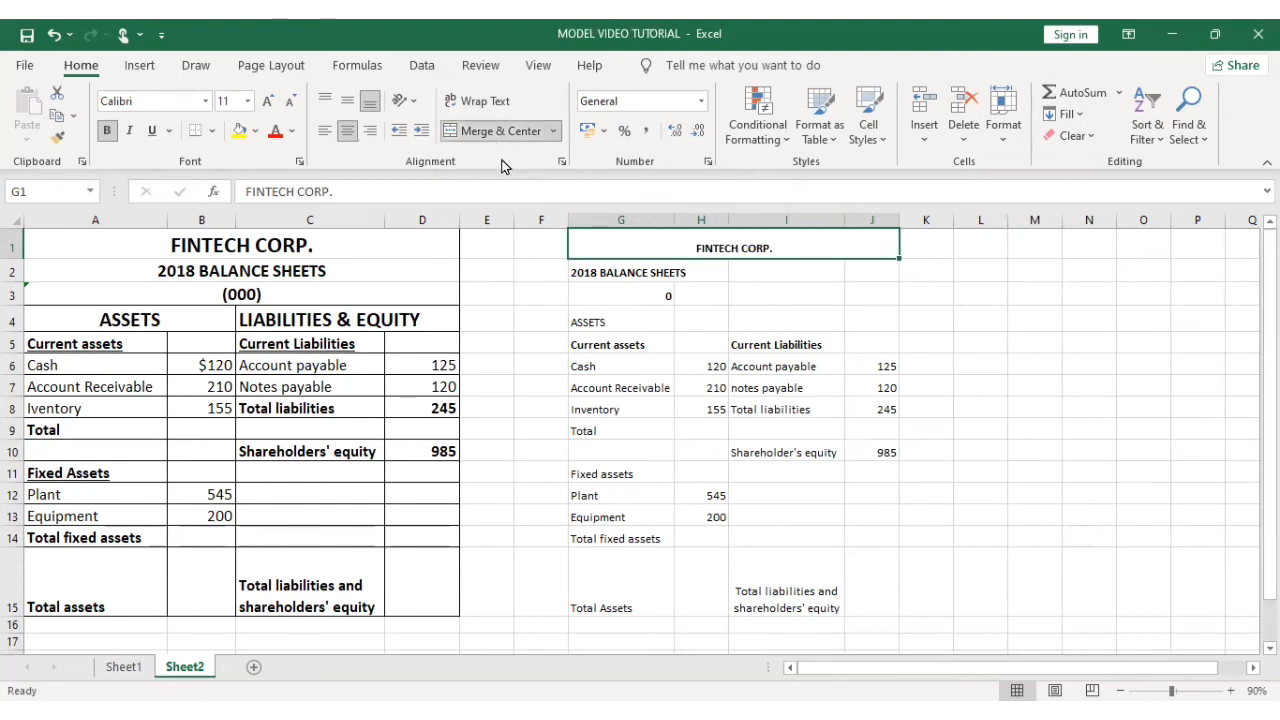
# Step: Merge and center the "2018 BALANCE SHEETS" title across G2 to J2 and the row below it across G3 to J3
pyautogui.click(598, 273)
pyautogui.moveTo(598, 273); pyautogui.dragTo(848, 272)
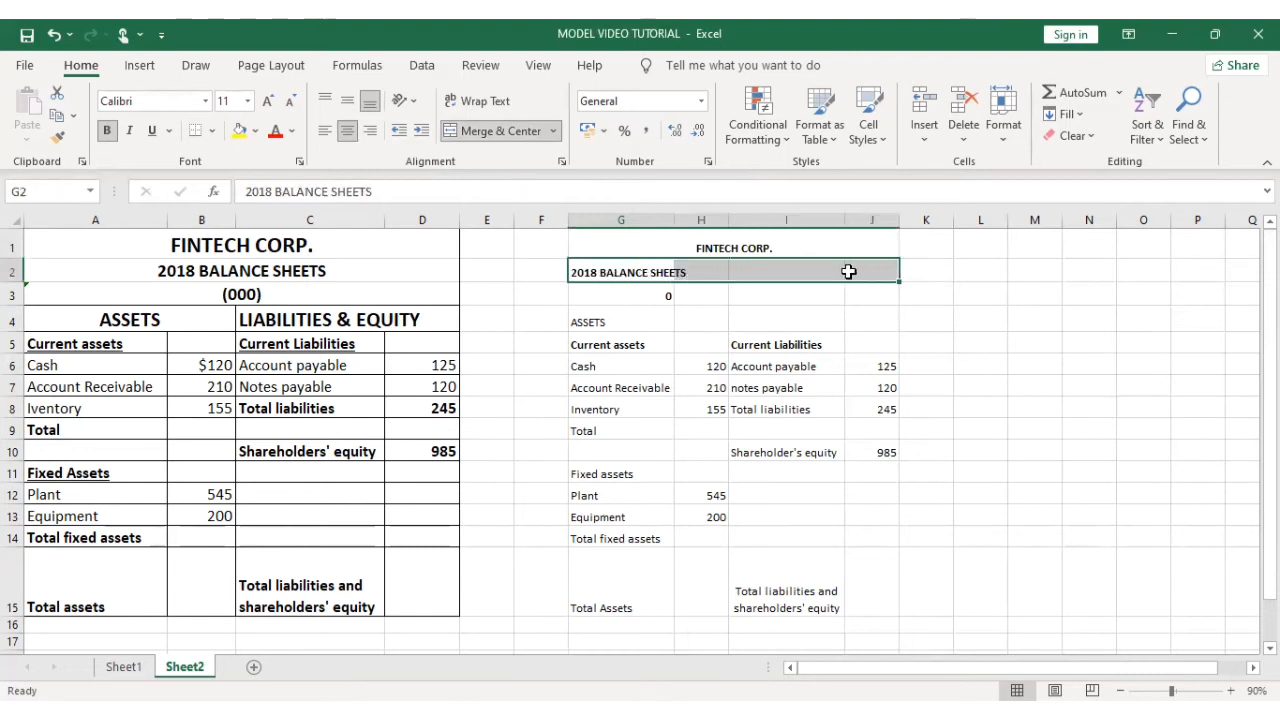
pyautogui.click(502, 140)
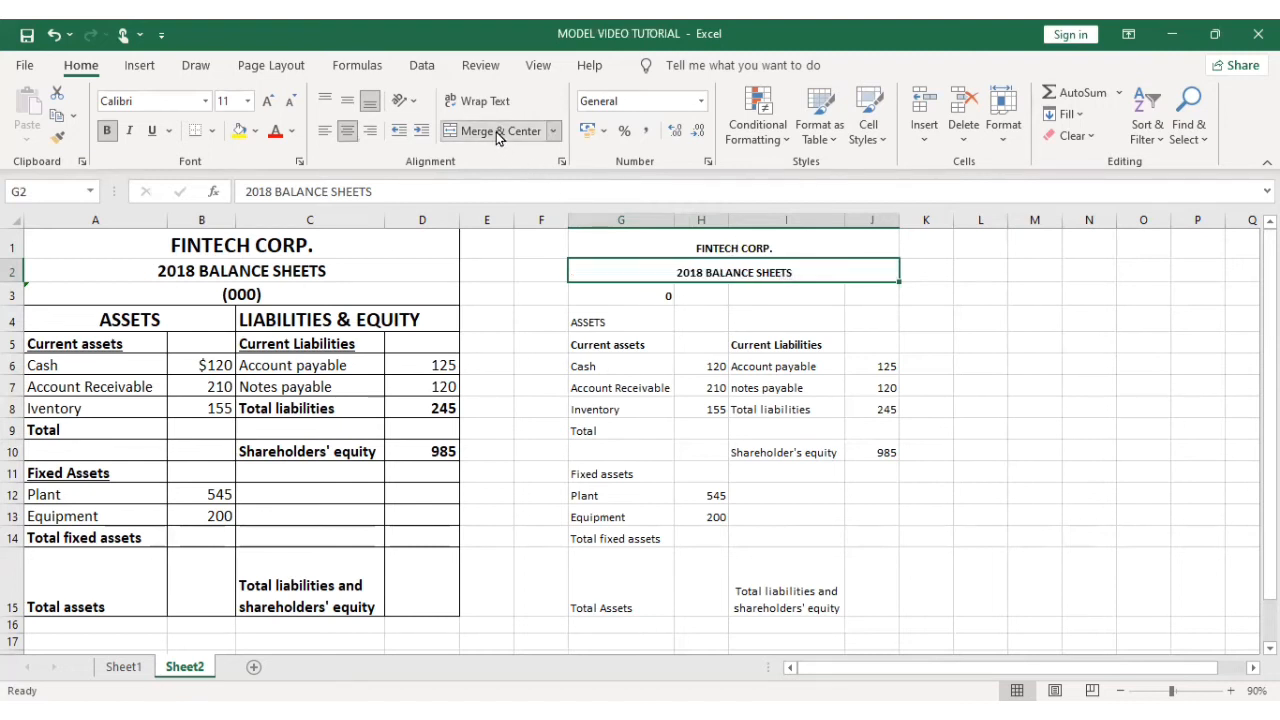
pyautogui.click(618, 292)
pyautogui.moveTo(620, 290); pyautogui.dragTo(847, 297)
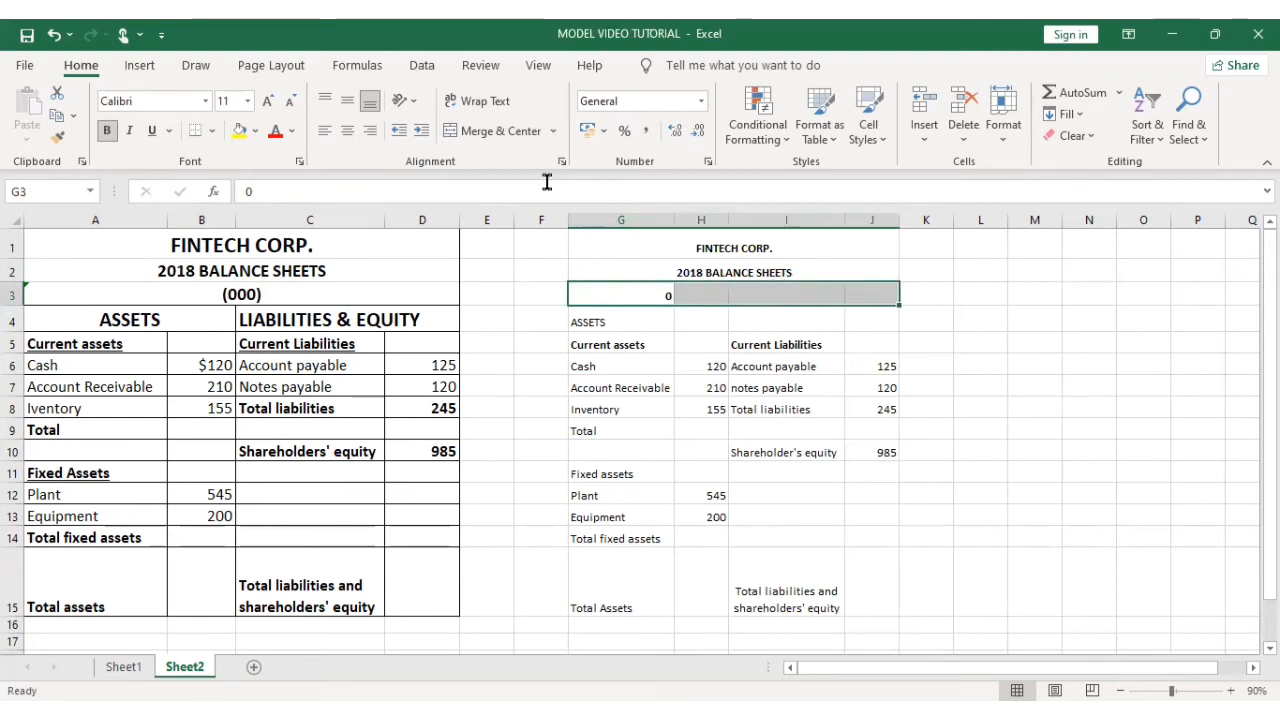
pyautogui.click(492, 131)
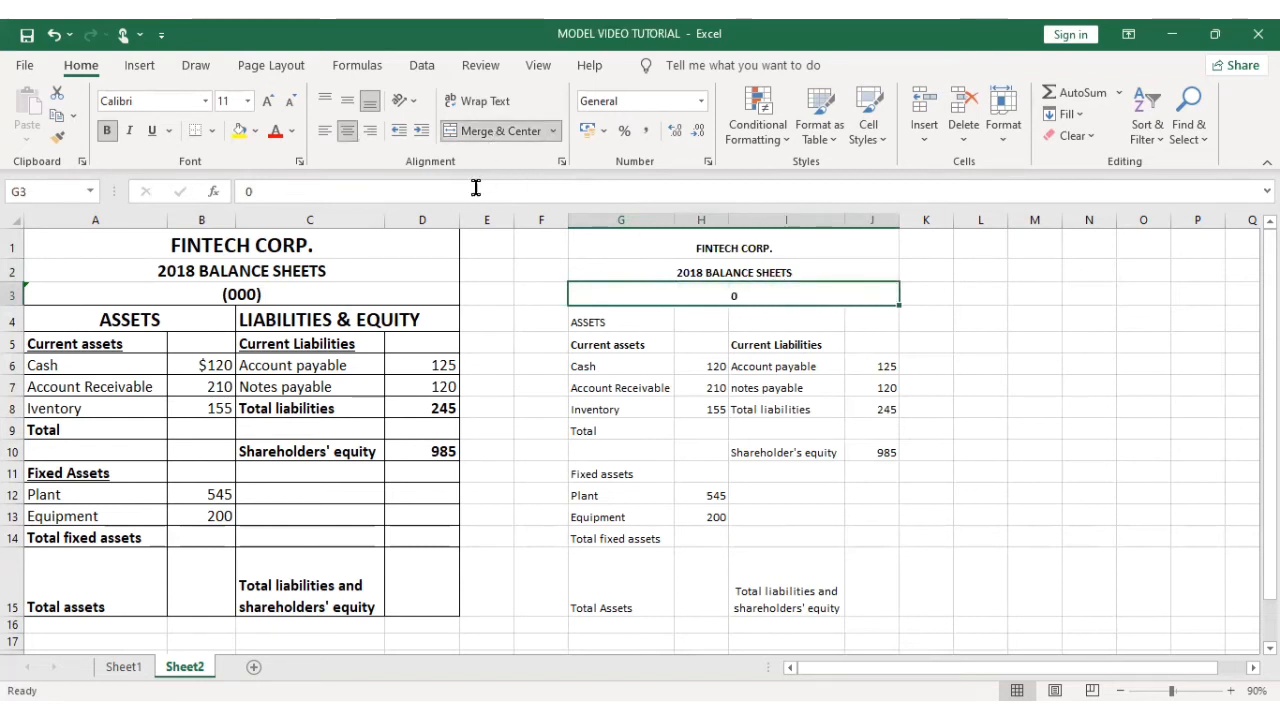
# Step: Replace the content of merged cell G3 with the text entry '(000)
pyautogui.click(244, 190)
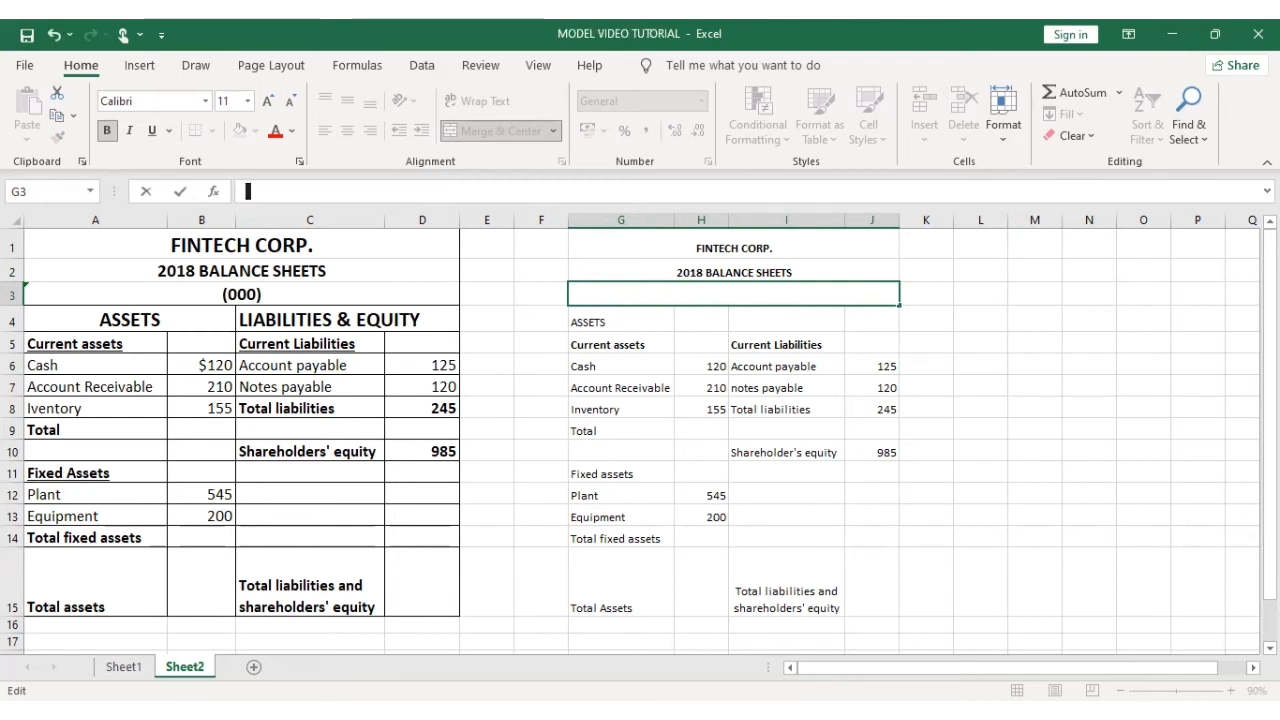
pyautogui.write("'")
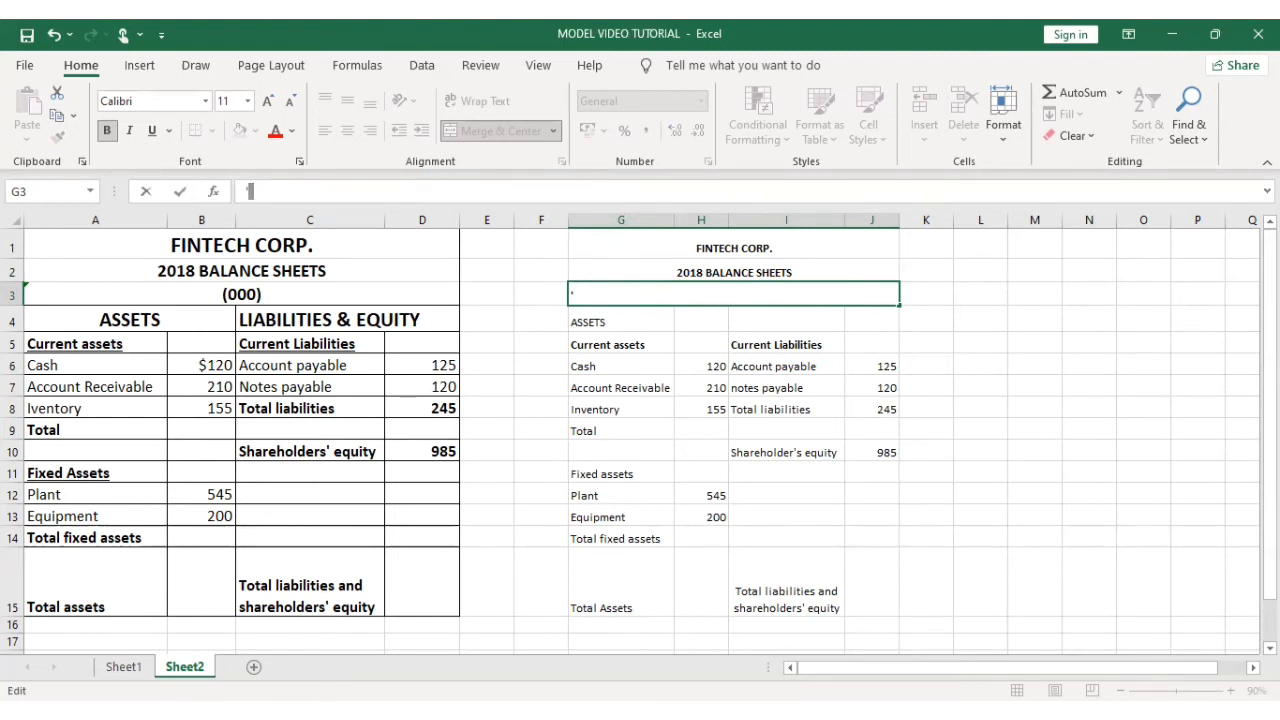
pyautogui.write('(000)')
pyautogui.press('Return')
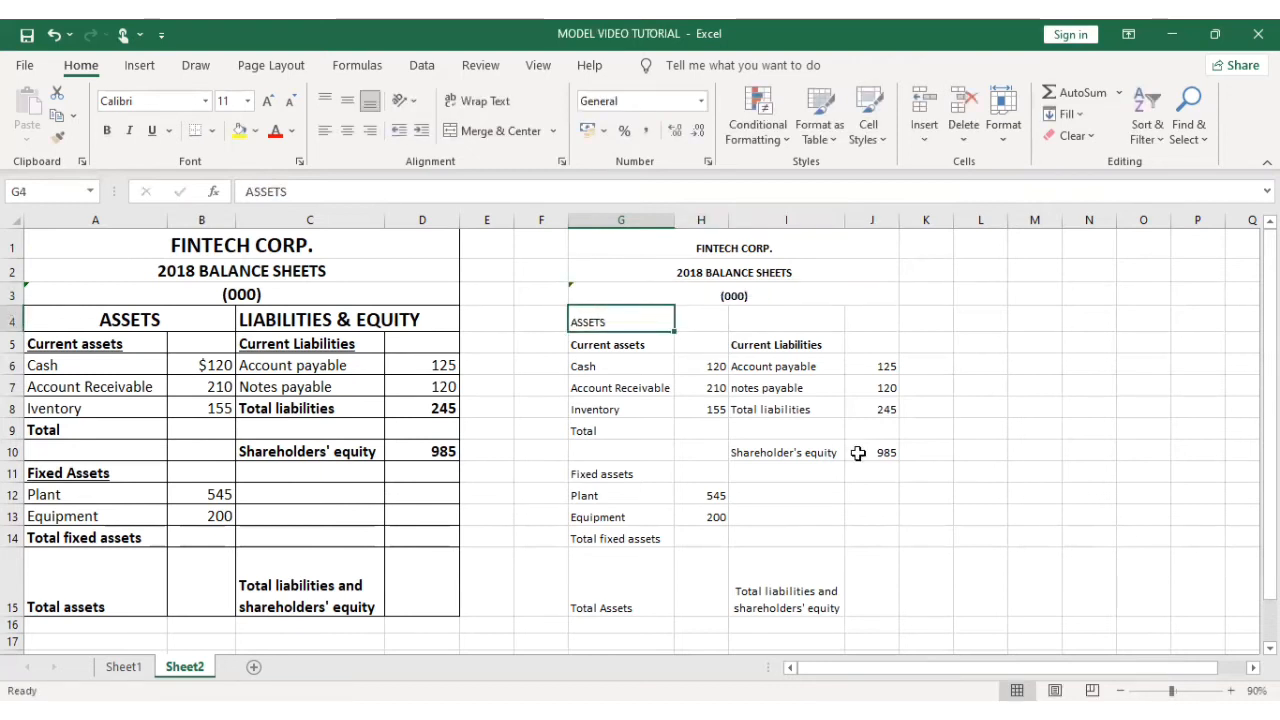
# Step: Set the font size of the three title rows in G1 to G3 to 20, matching the model's company title
pyautogui.moveTo(620, 245); pyautogui.dragTo(655, 288)
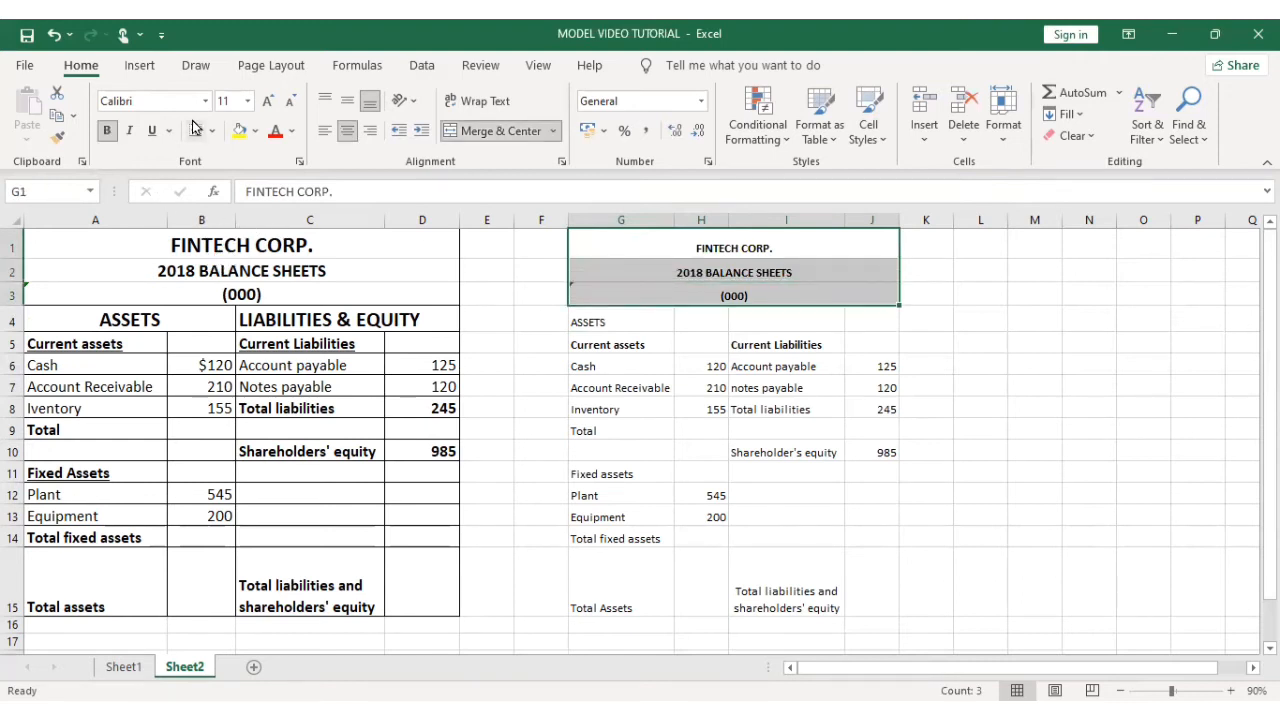
pyautogui.click(201, 252)
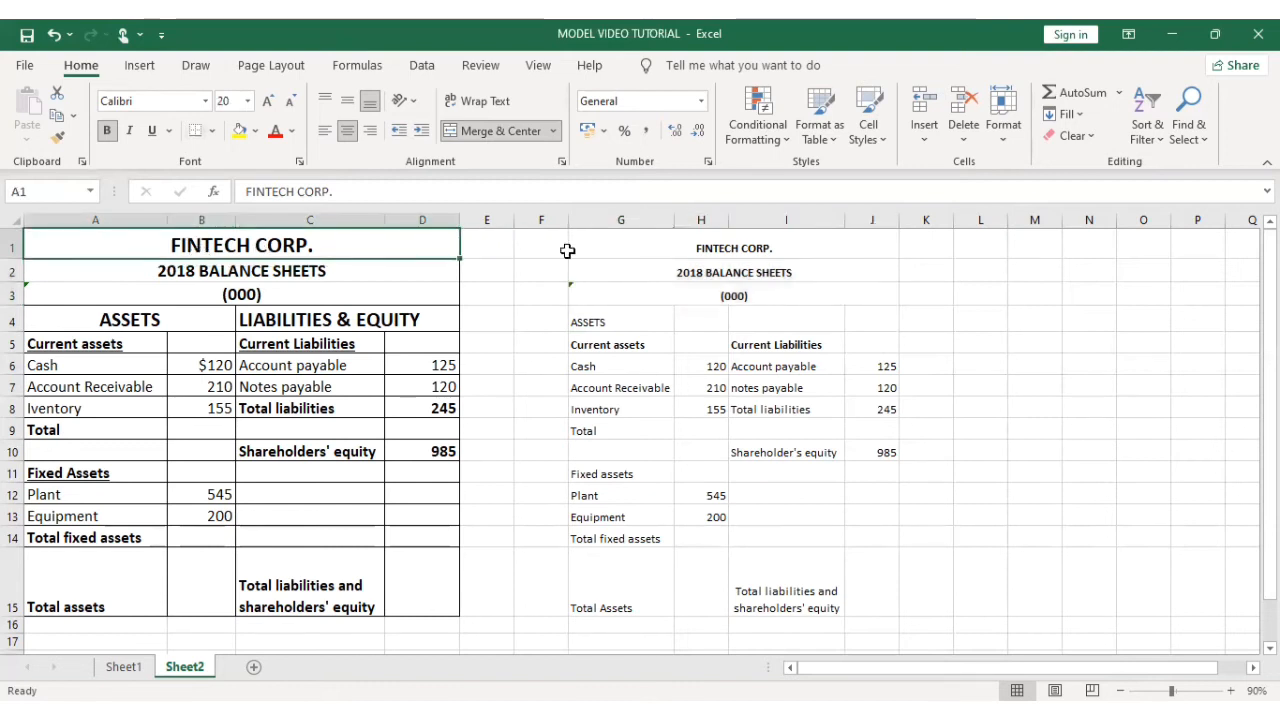
pyautogui.click(723, 251)
pyautogui.moveTo(723, 251); pyautogui.dragTo(720, 290)
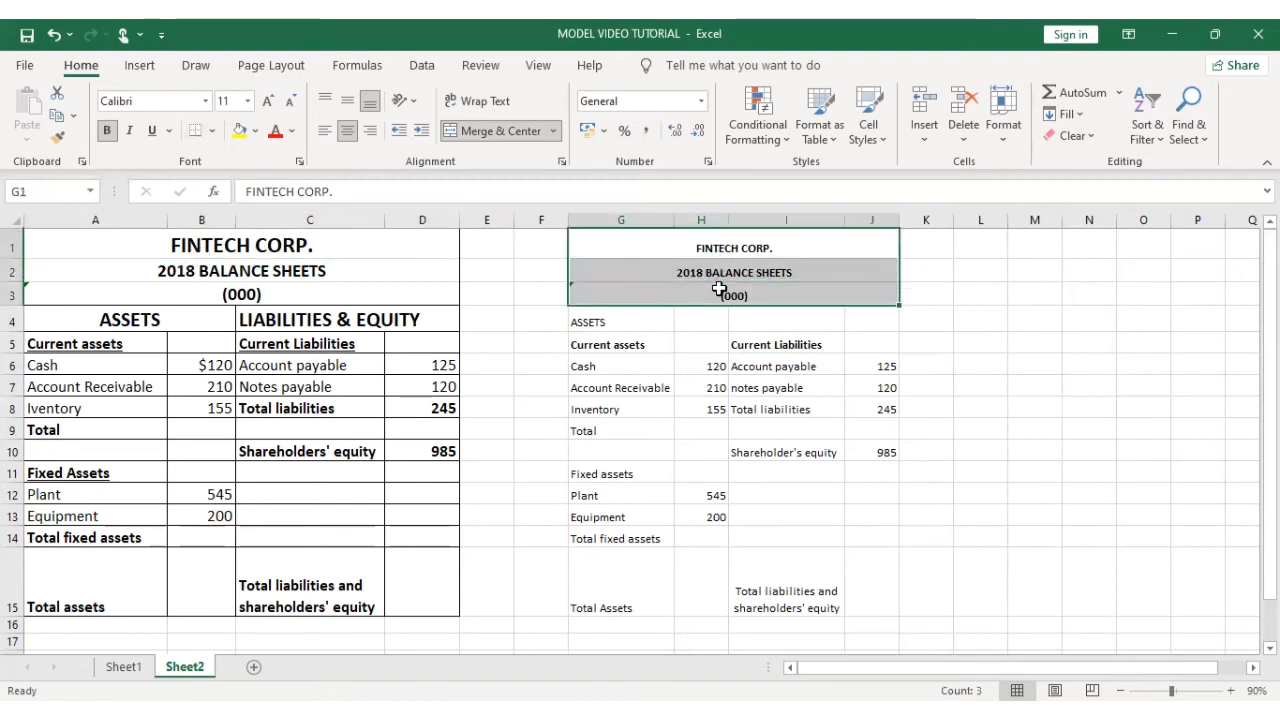
pyautogui.click(247, 101)
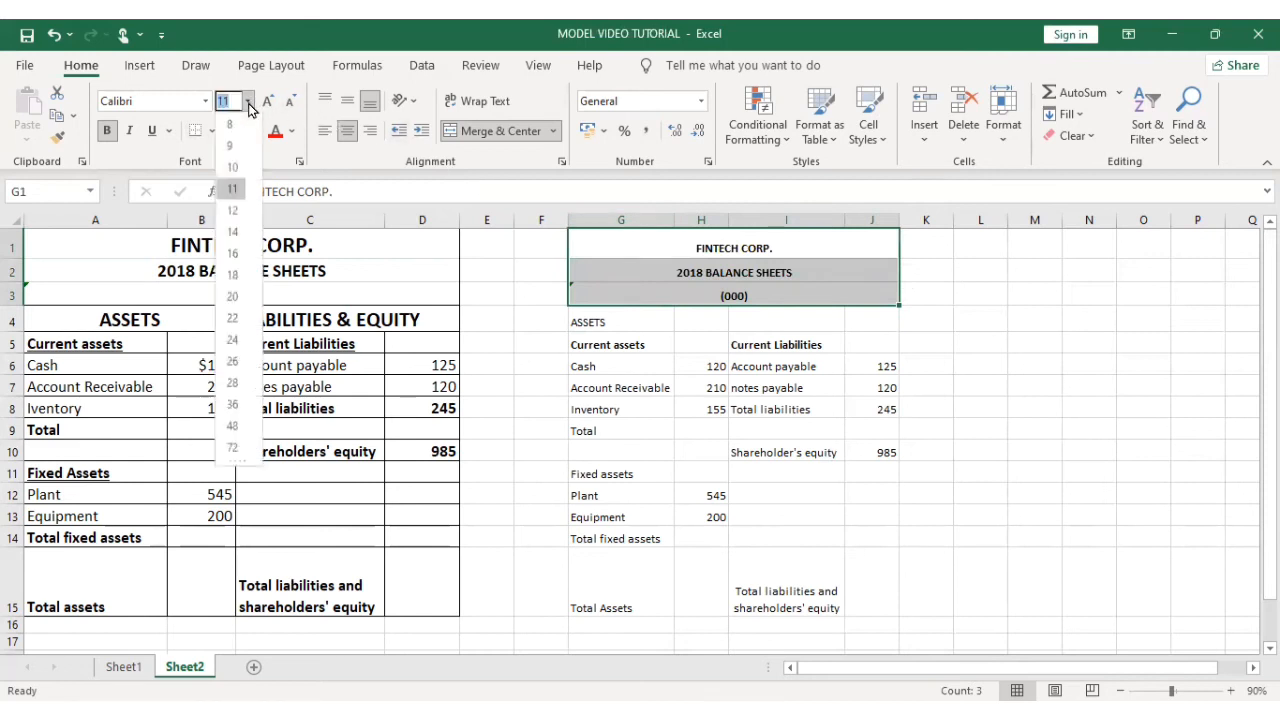
pyautogui.click(233, 298)
pyautogui.click(1046, 499)
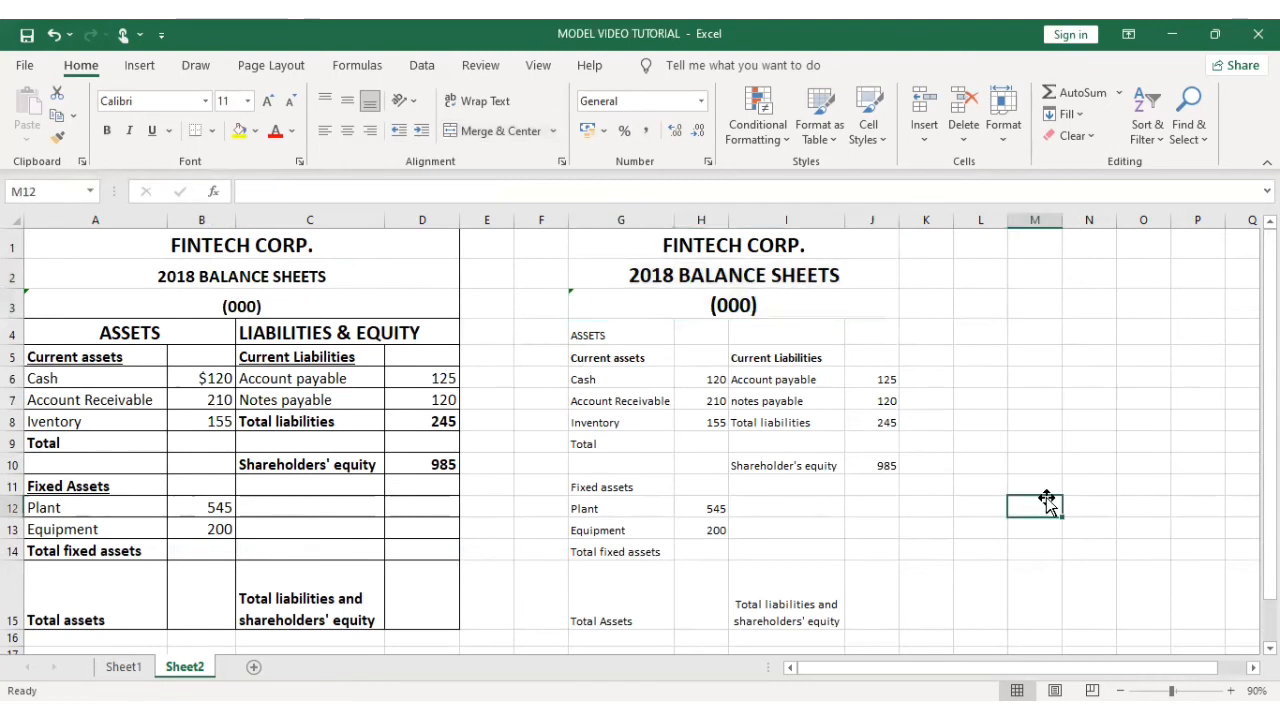
# Step: Check the model's row 4 headings and merge and center "ASSETS" across cells G4 and H4
pyautogui.click(118, 338)
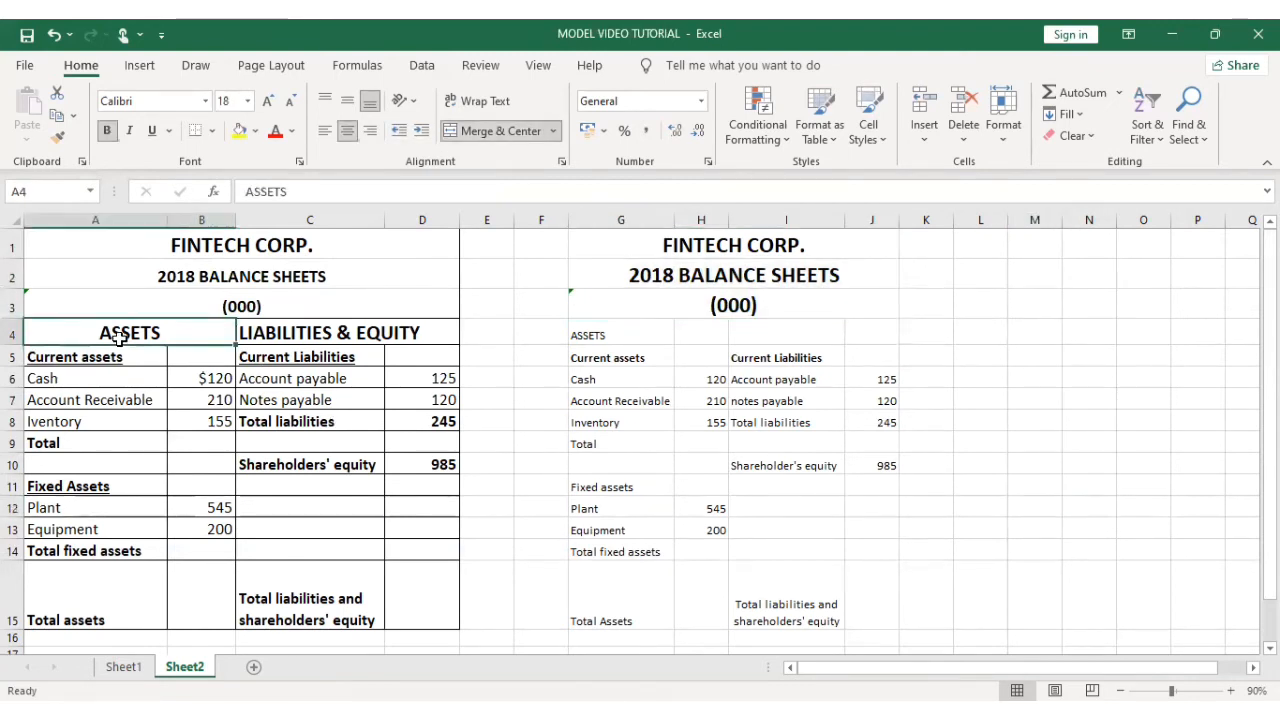
pyautogui.click(276, 334)
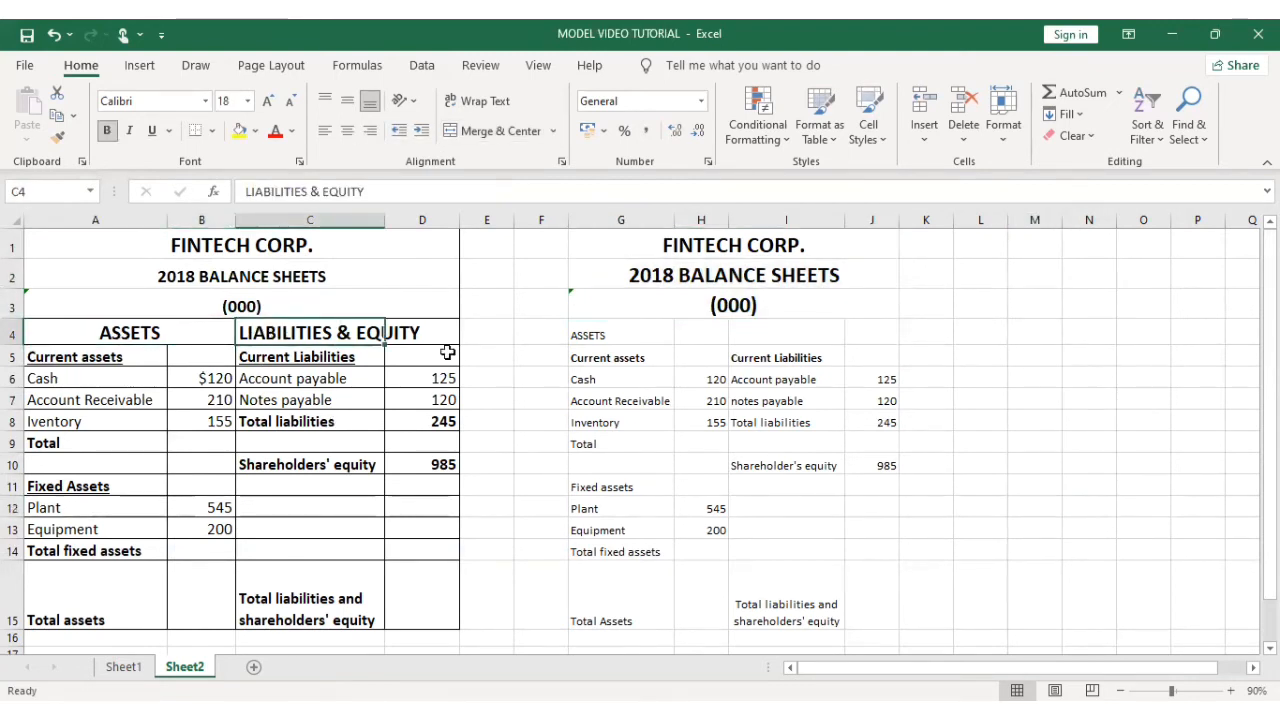
pyautogui.click(598, 334)
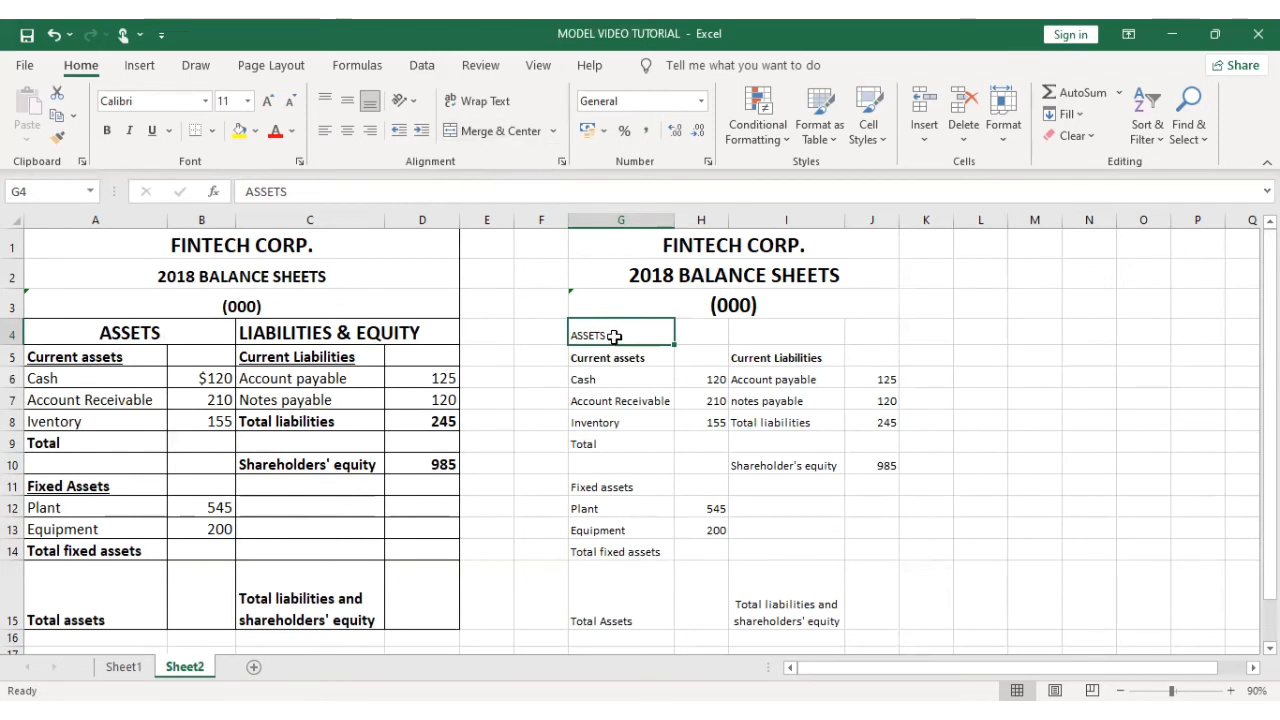
pyautogui.moveTo(619, 332); pyautogui.dragTo(687, 339)
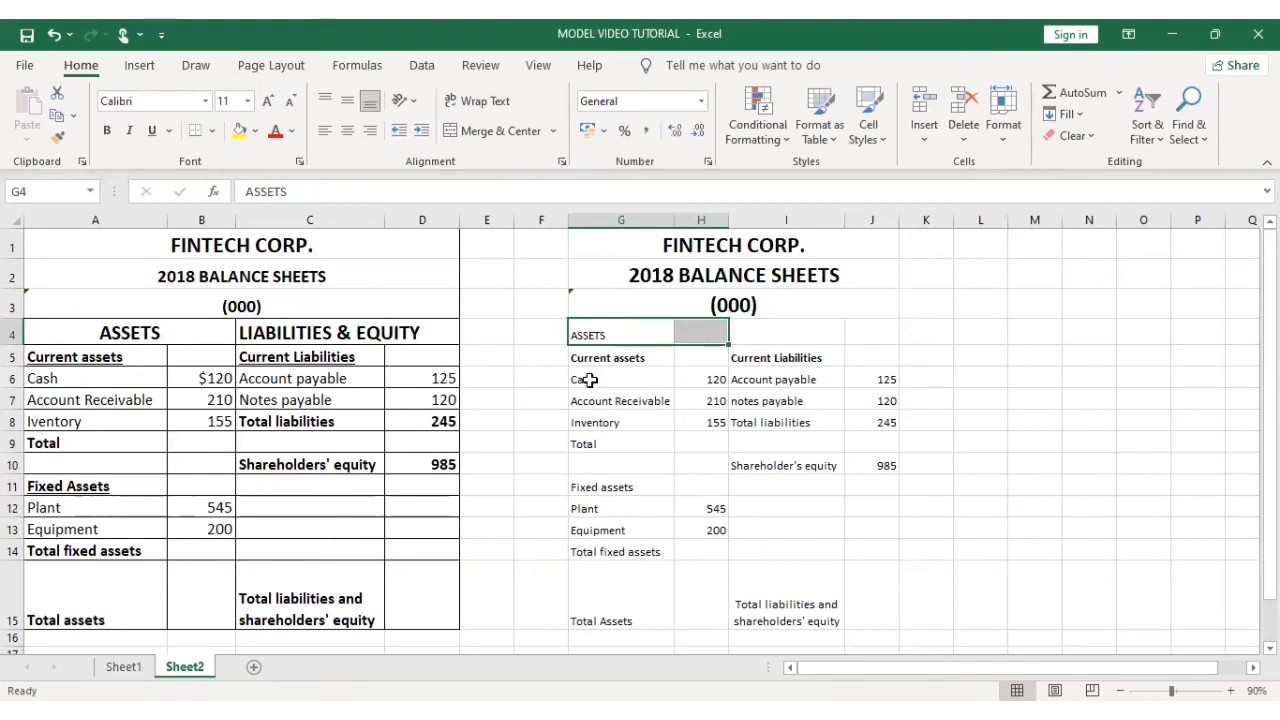
pyautogui.click(490, 133)
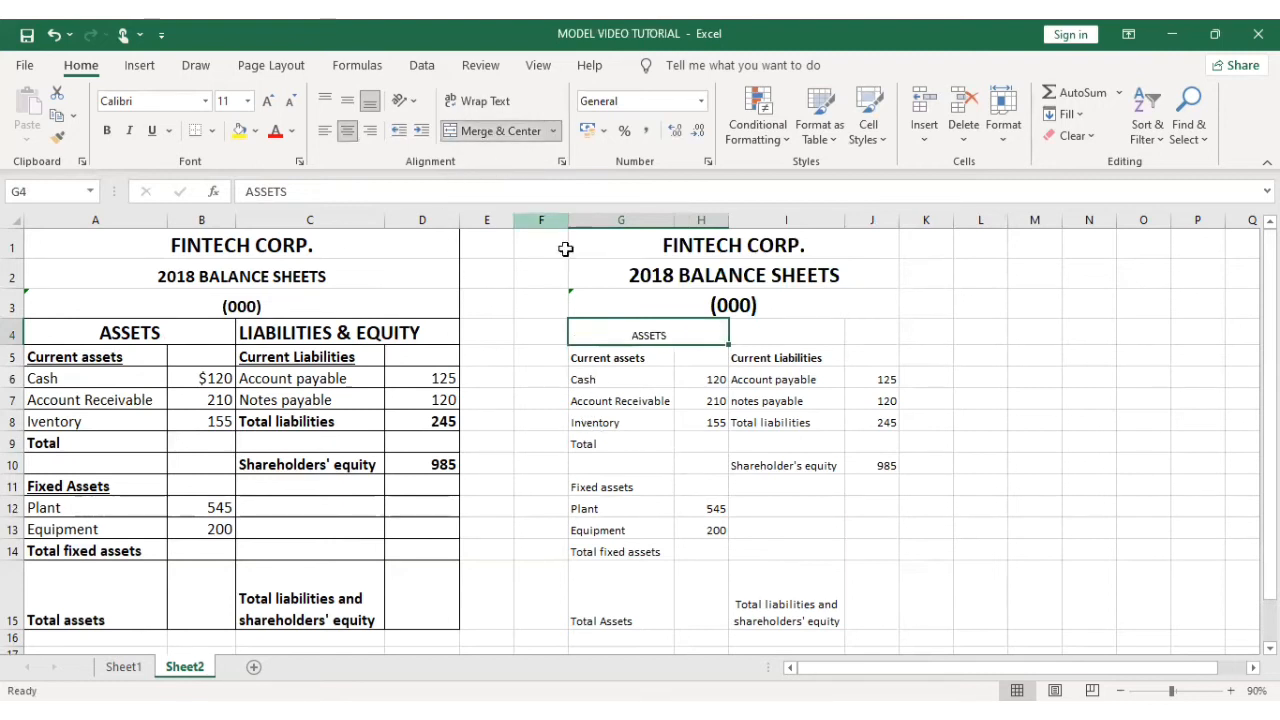
# Step: Enter the heading "LIABILITIES & EQUITY" in cell I4
pyautogui.click(757, 331)
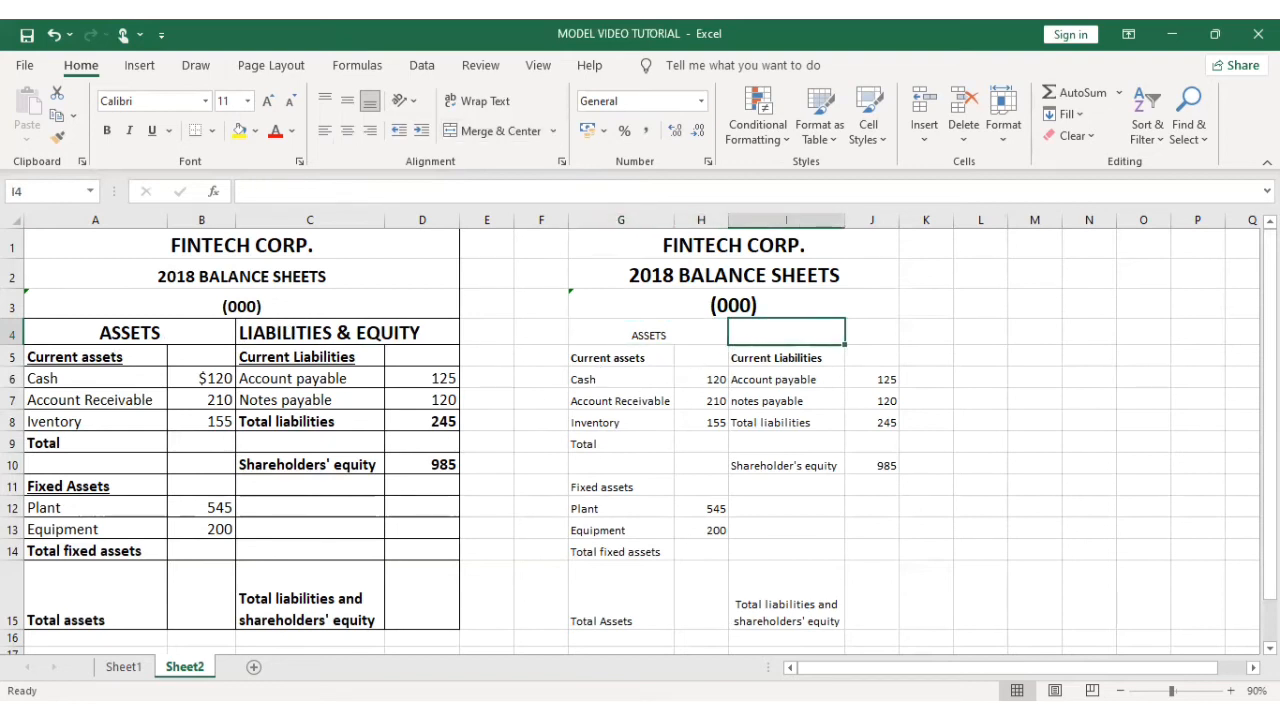
pyautogui.write('LIABIL')
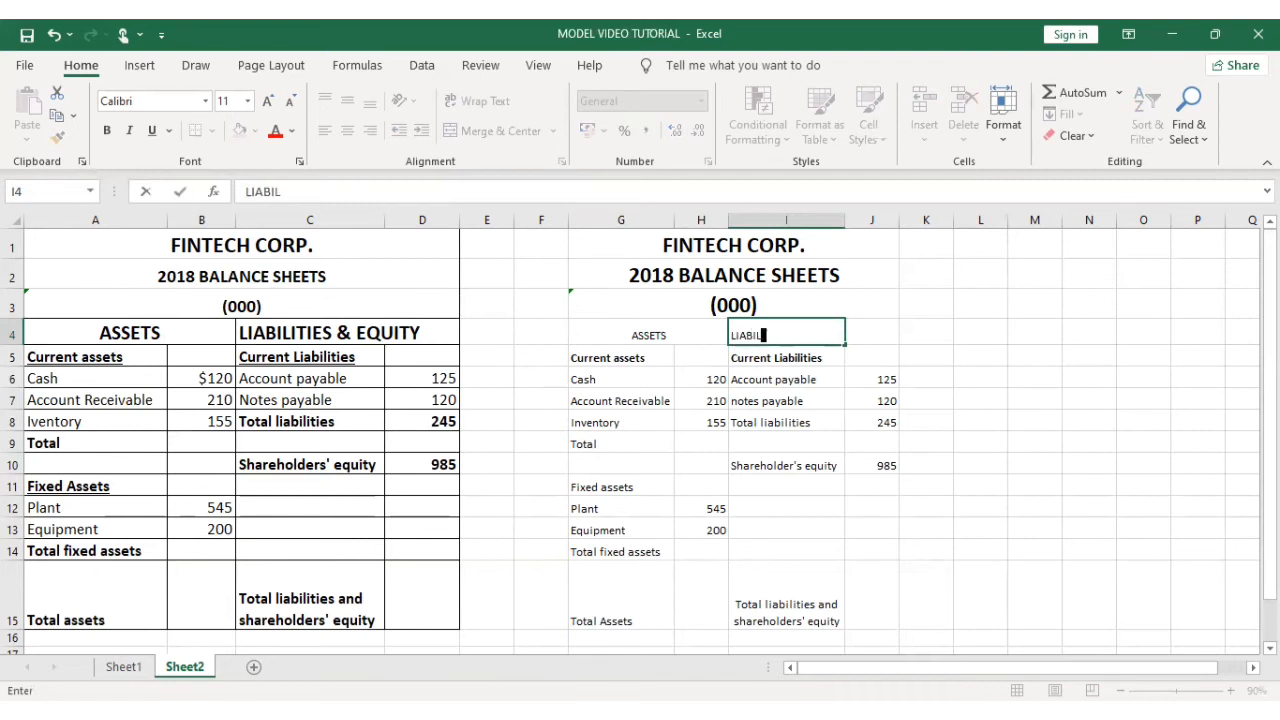
pyautogui.write('ITIES & EQUITY')
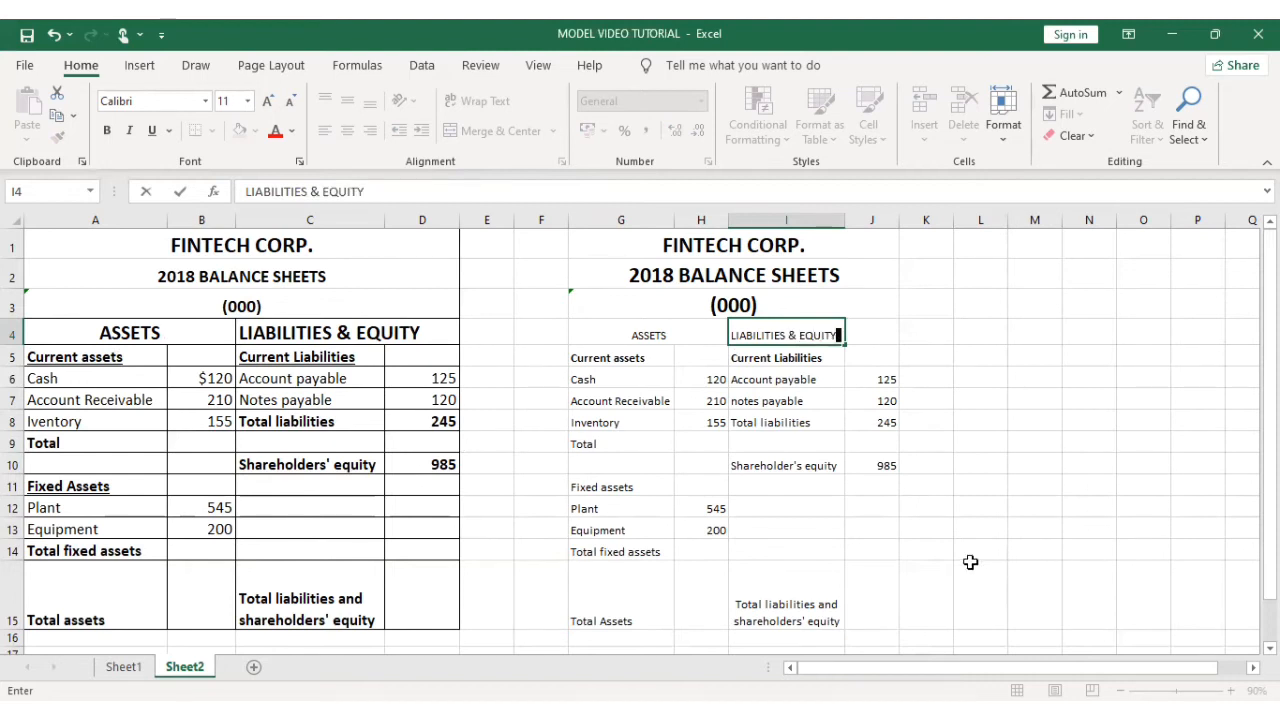
pyautogui.moveTo(838, 550); pyautogui.dragTo(834, 531)
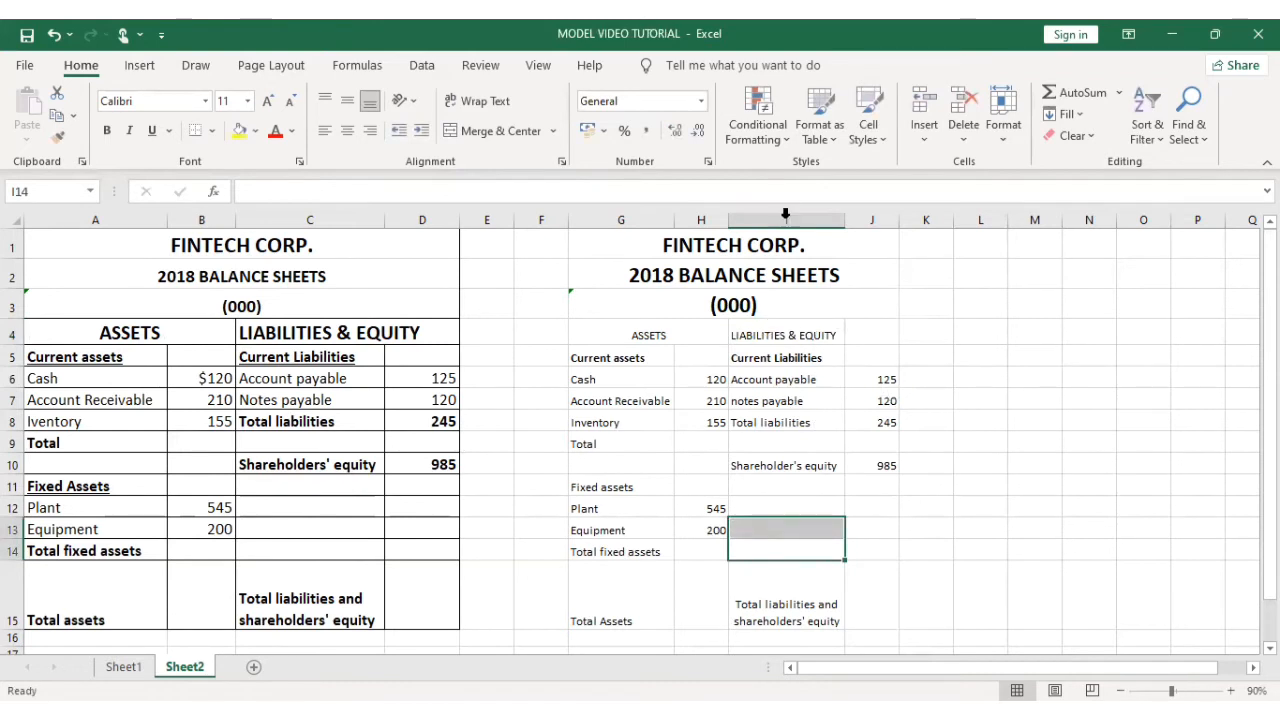
# Step: Merge and center the "LIABILITIES & EQUITY" heading across cells I4 and J4
pyautogui.click(784, 335)
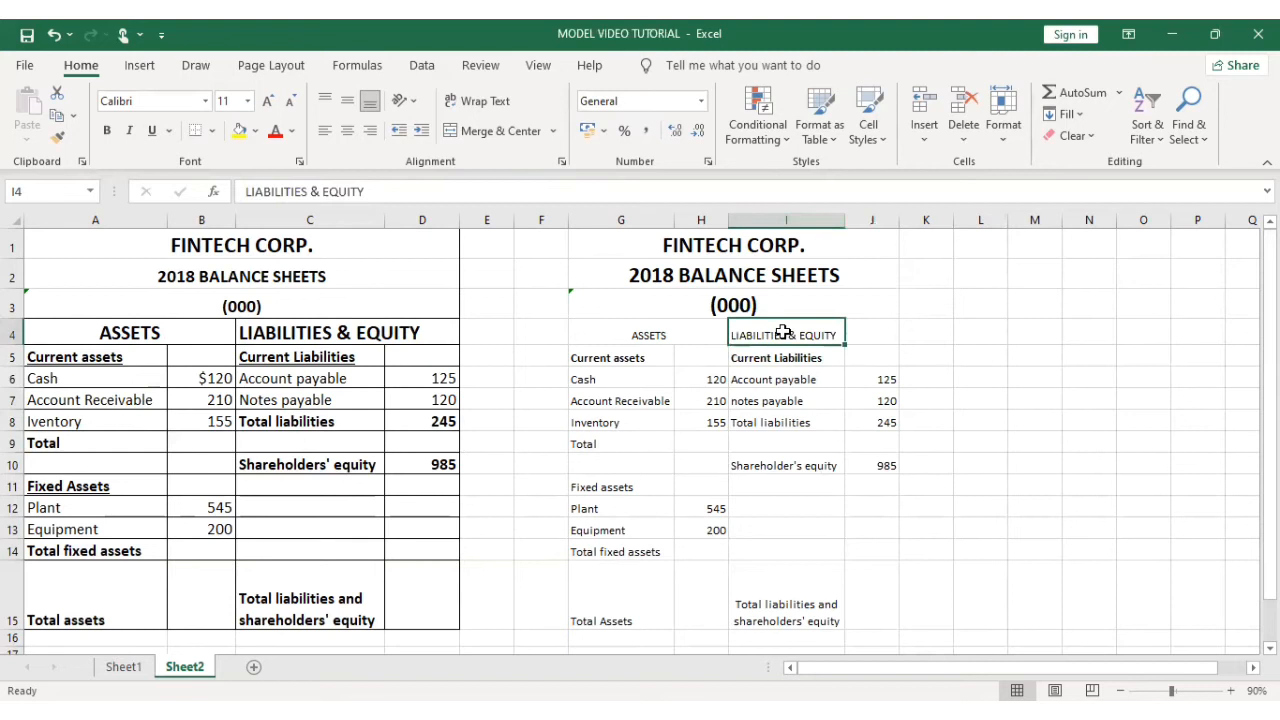
pyautogui.moveTo(784, 335); pyautogui.dragTo(862, 333)
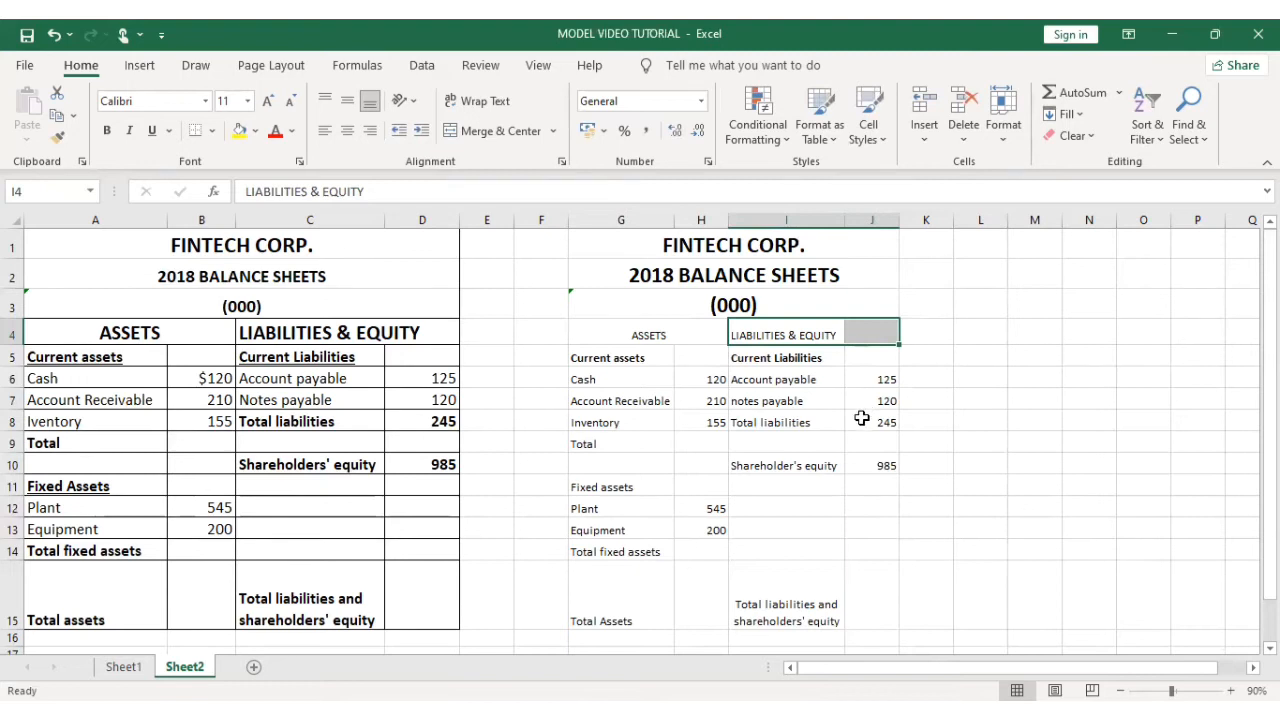
pyautogui.click(490, 135)
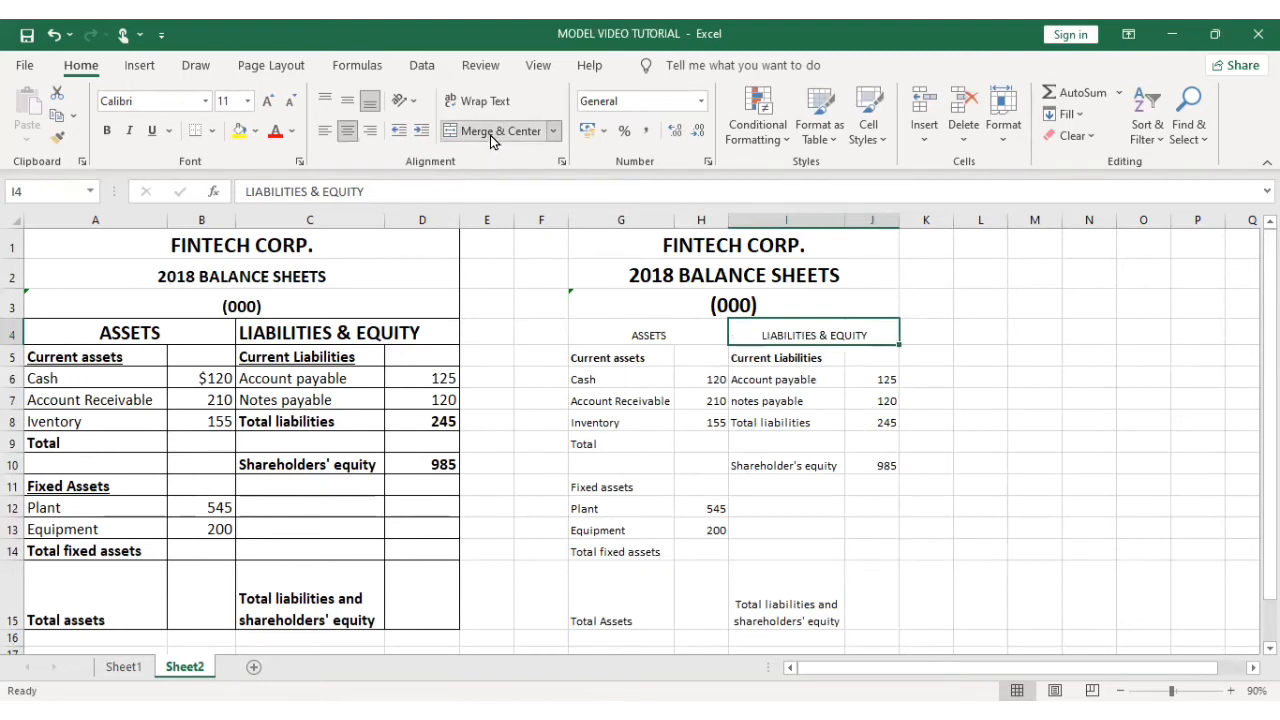
# Step: Set the font size of the "ASSETS" and "LIABILITIES & EQUITY" headings in row 4 to 18, as in the model
pyautogui.moveTo(630, 331); pyautogui.dragTo(777, 328)
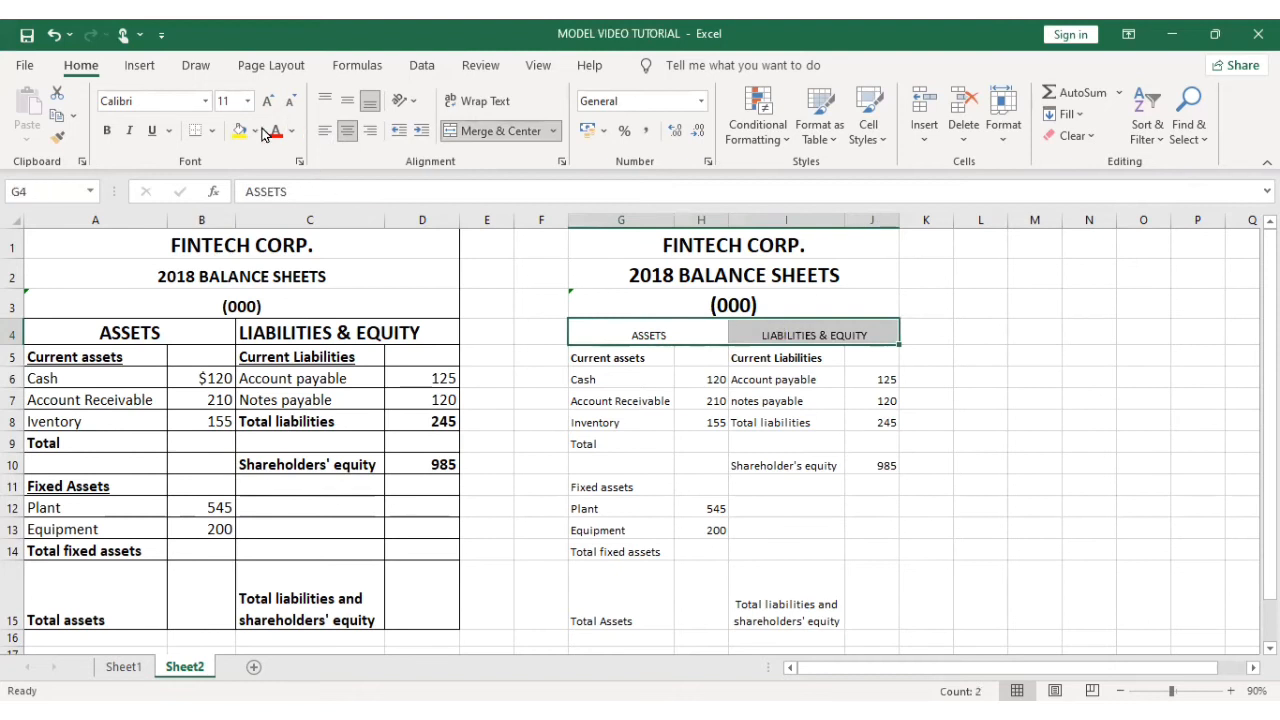
pyautogui.click(150, 333)
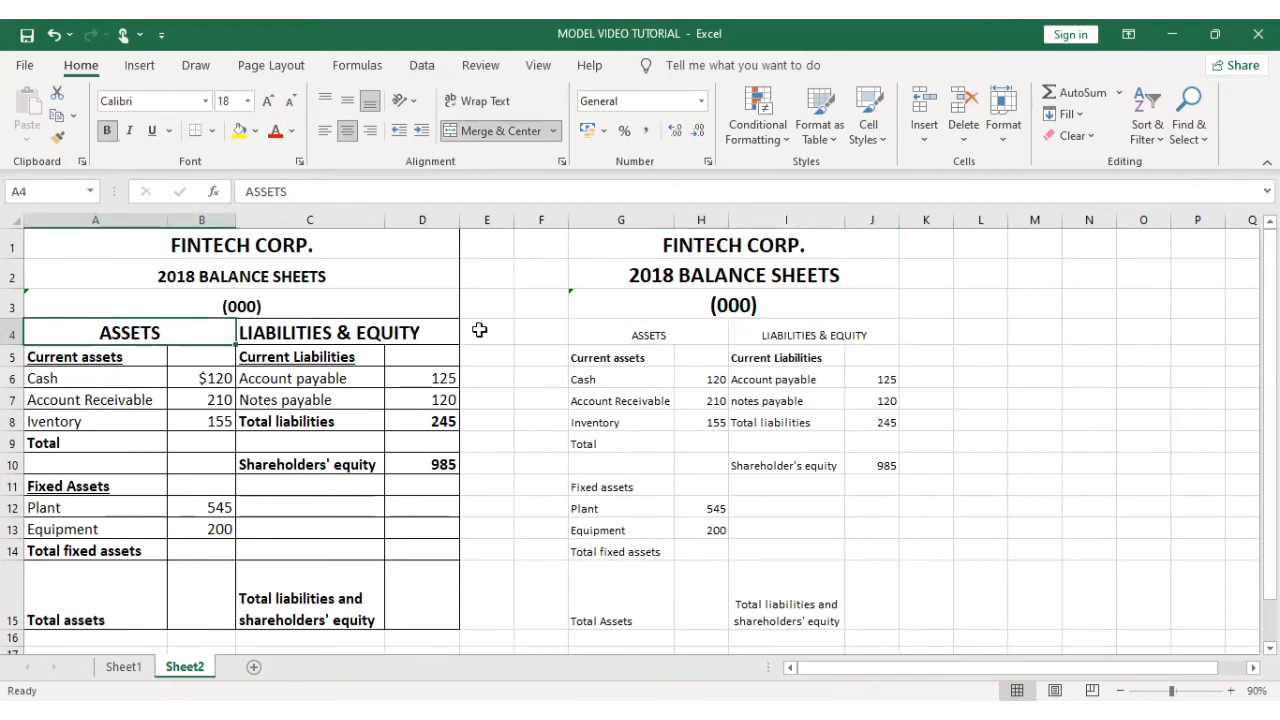
pyautogui.click(648, 333)
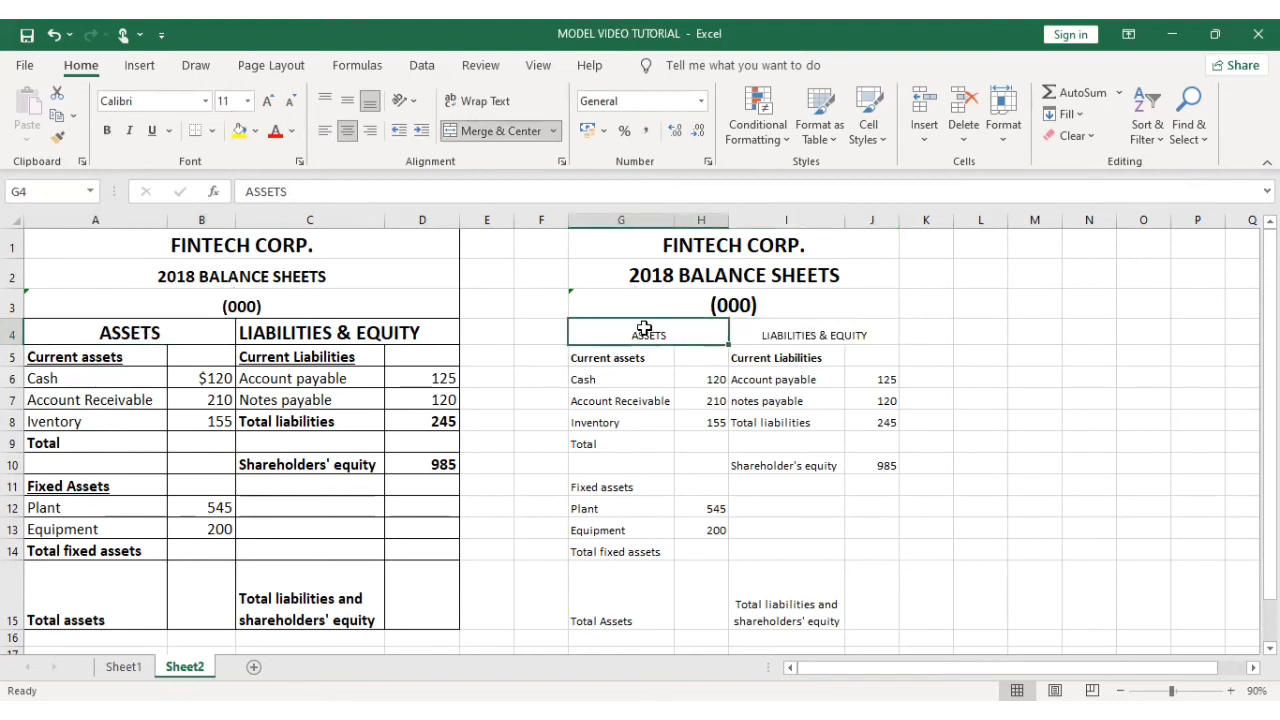
pyautogui.moveTo(644, 328); pyautogui.dragTo(777, 329)
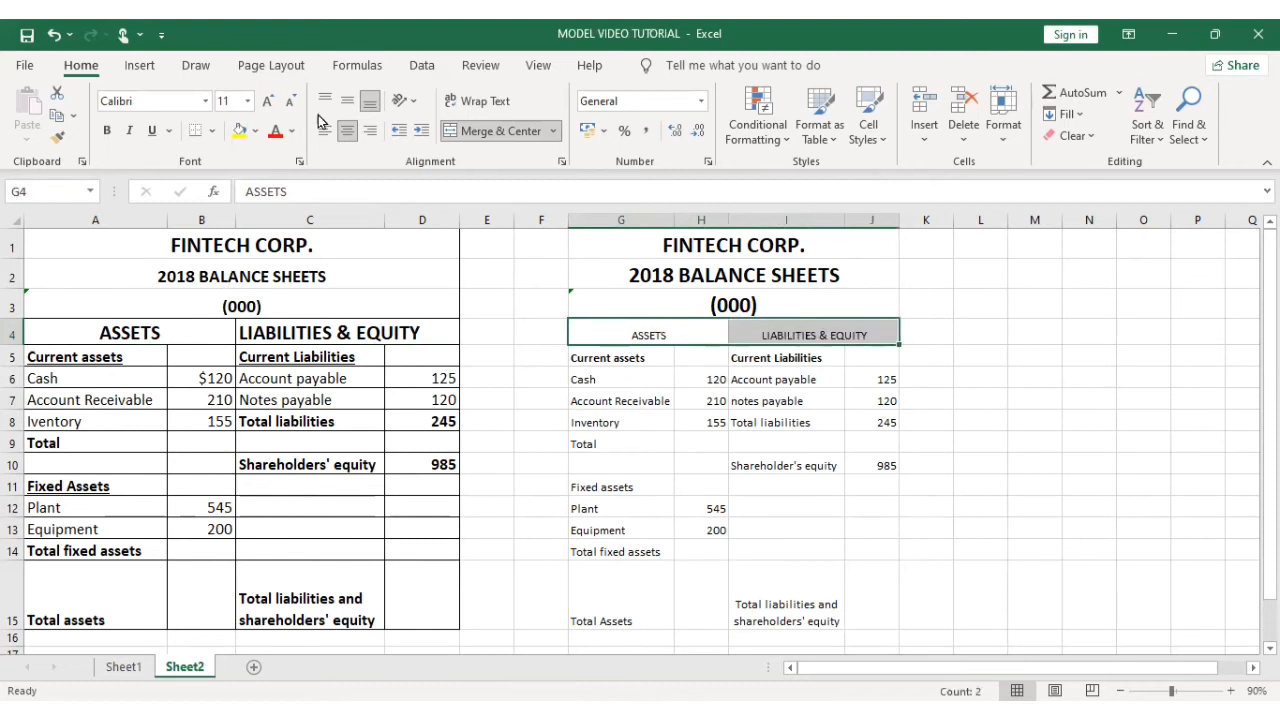
pyautogui.click(247, 101)
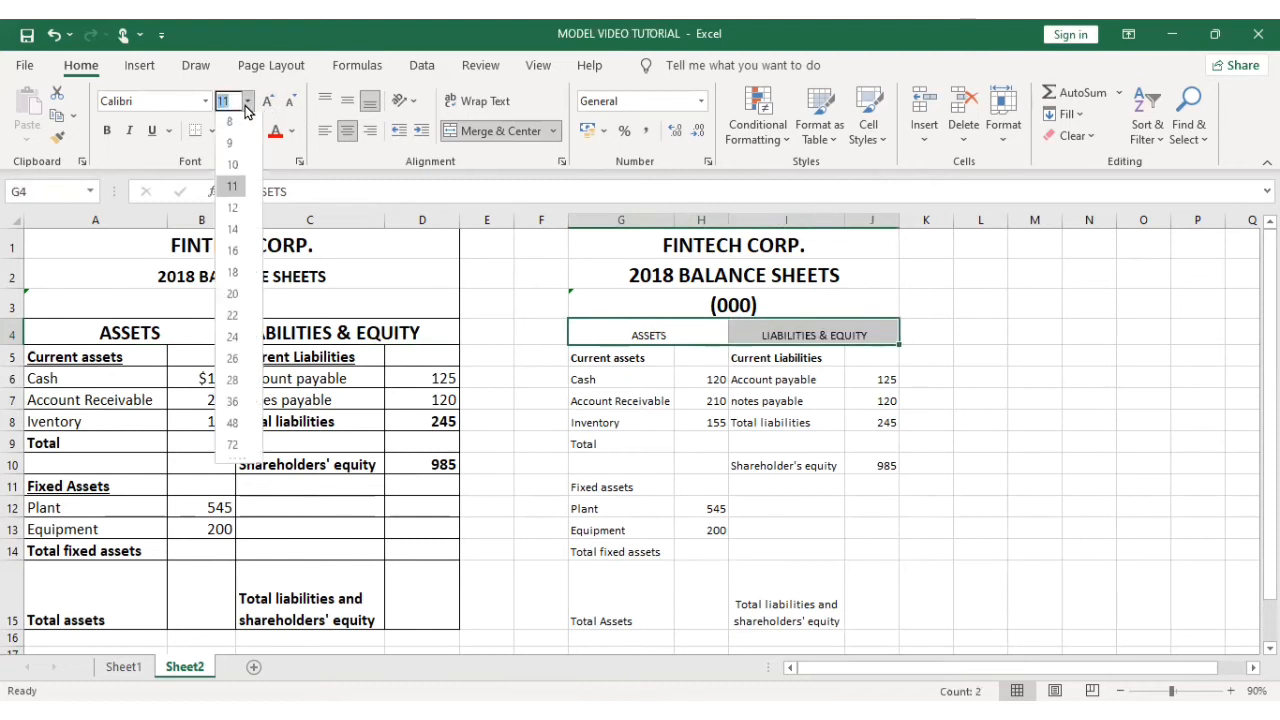
pyautogui.click(232, 276)
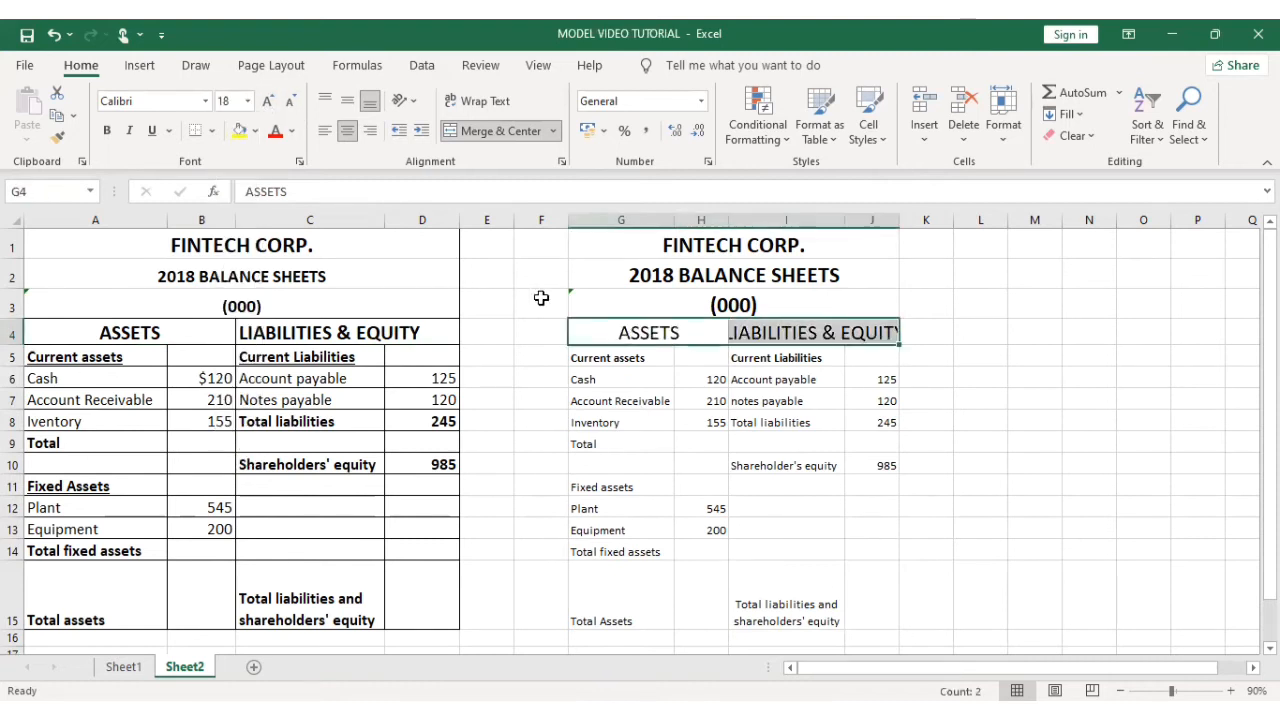
# Step: Widen column J so the whole "LIABILITIES & EQUITY" heading fits in its merged cell
pyautogui.click(800, 333)
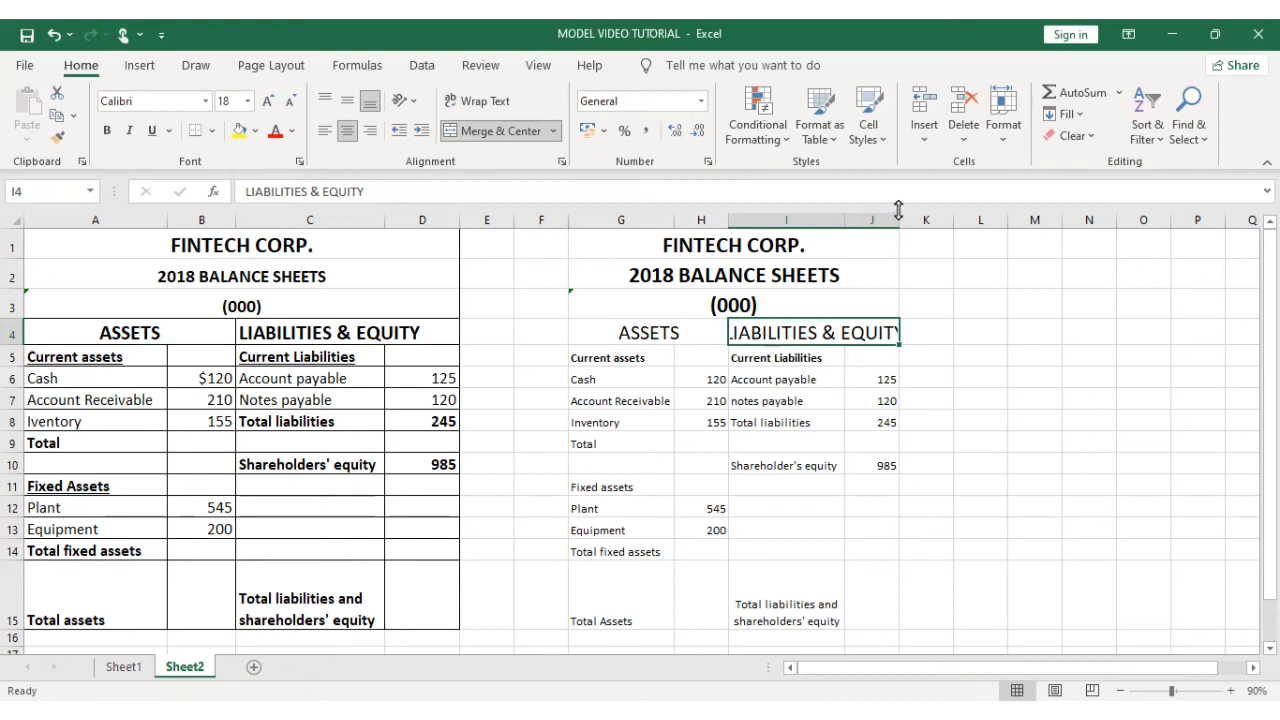
pyautogui.click(922, 398)
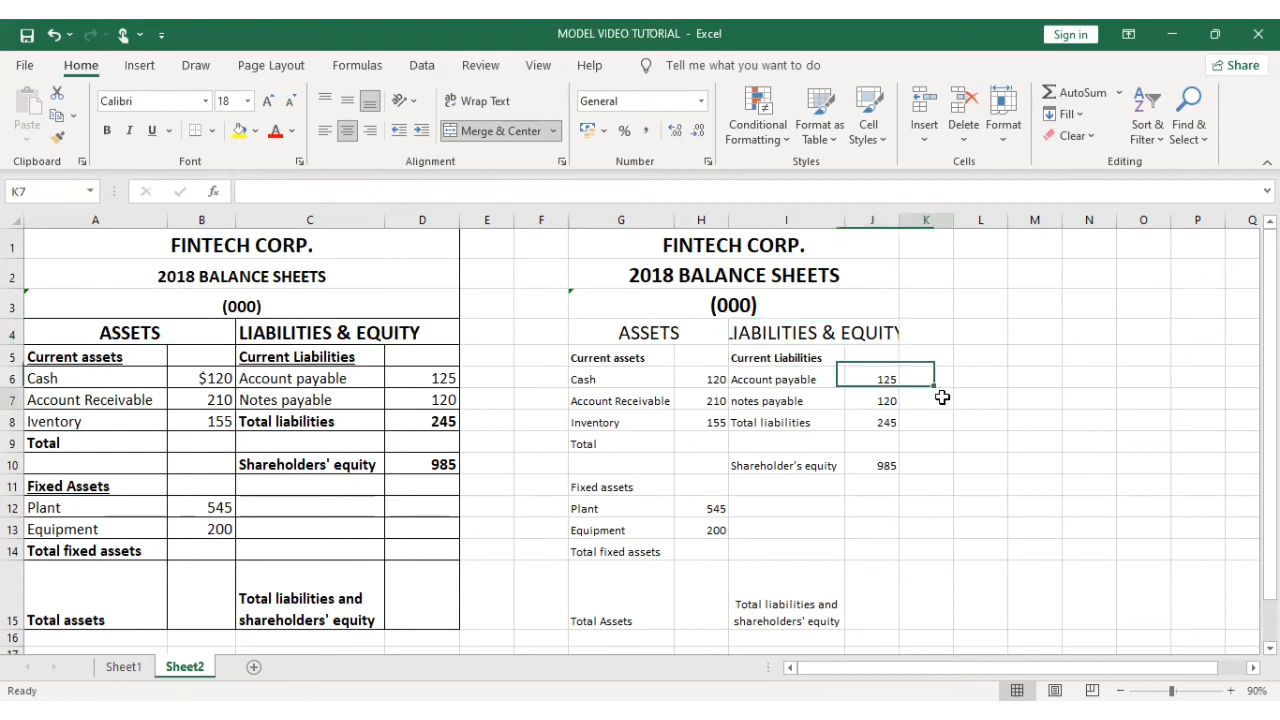
pyautogui.click(856, 331)
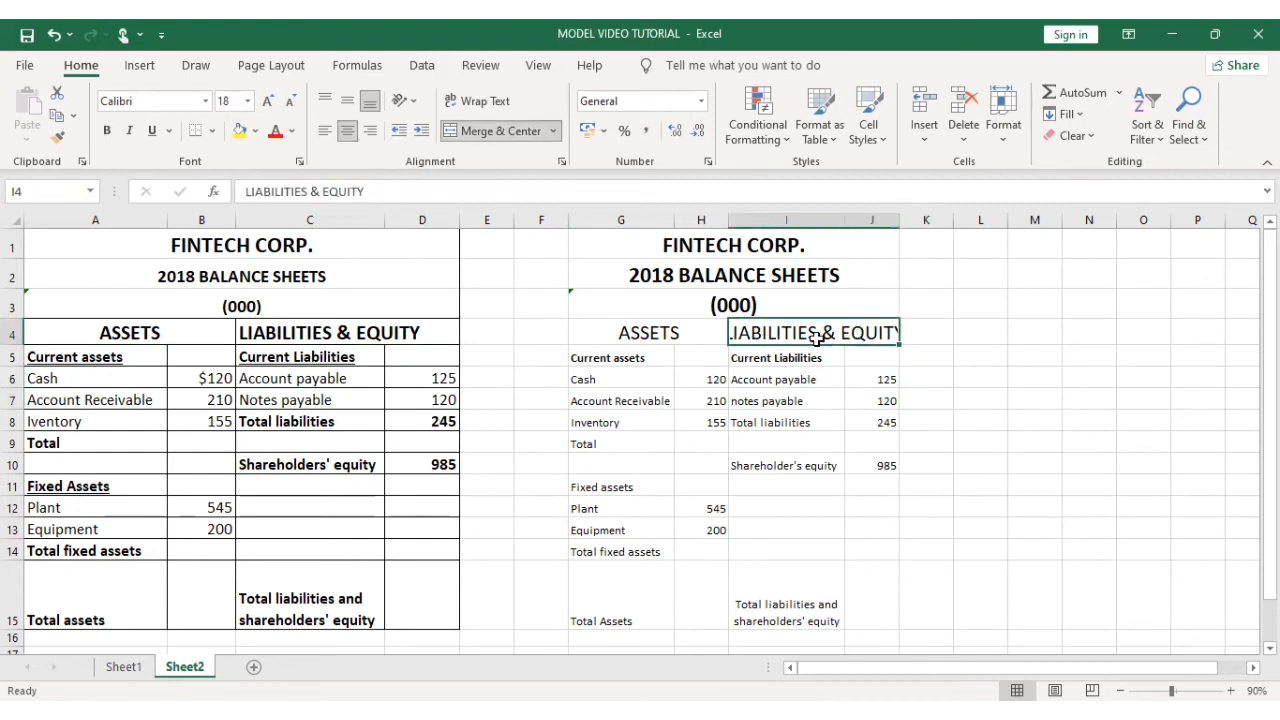
pyautogui.click(898, 213)
pyautogui.moveTo(898, 218); pyautogui.dragTo(939, 218)
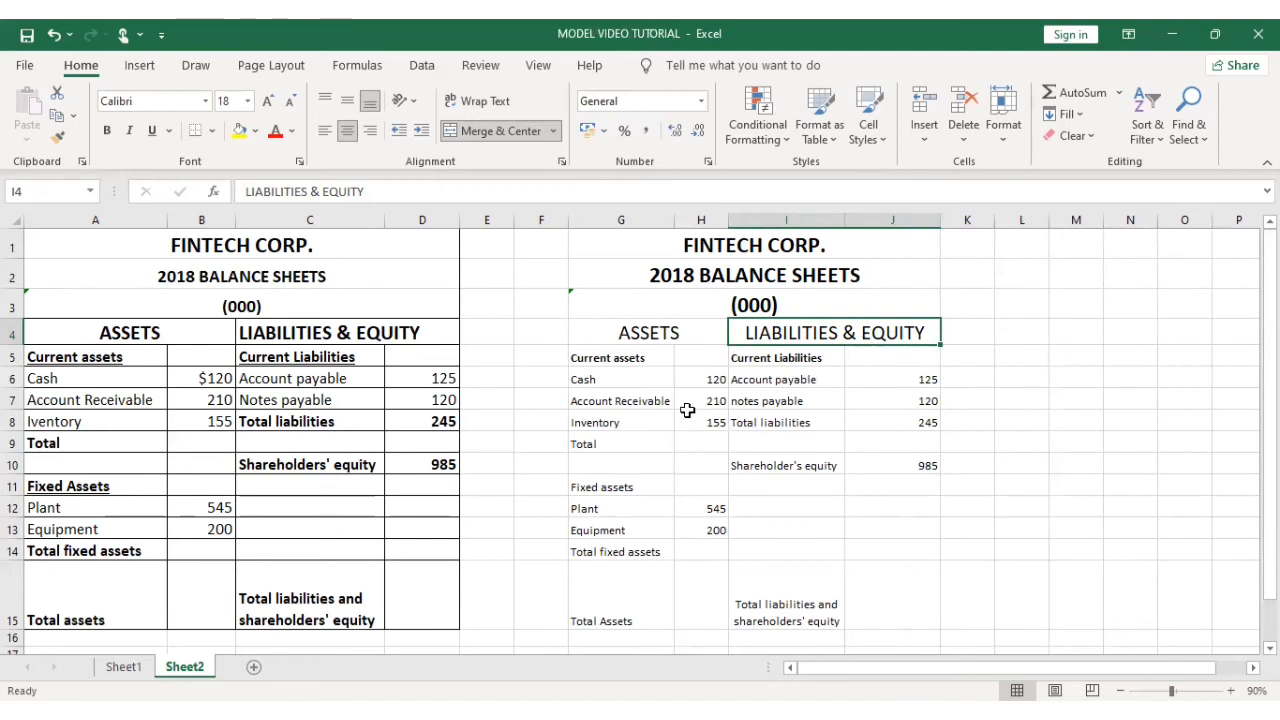
# Step: Set the font size of the "Current assets" and "Current Liabilities" subheadings in G5 to I5 to 14, as in the model
pyautogui.click(50, 357)
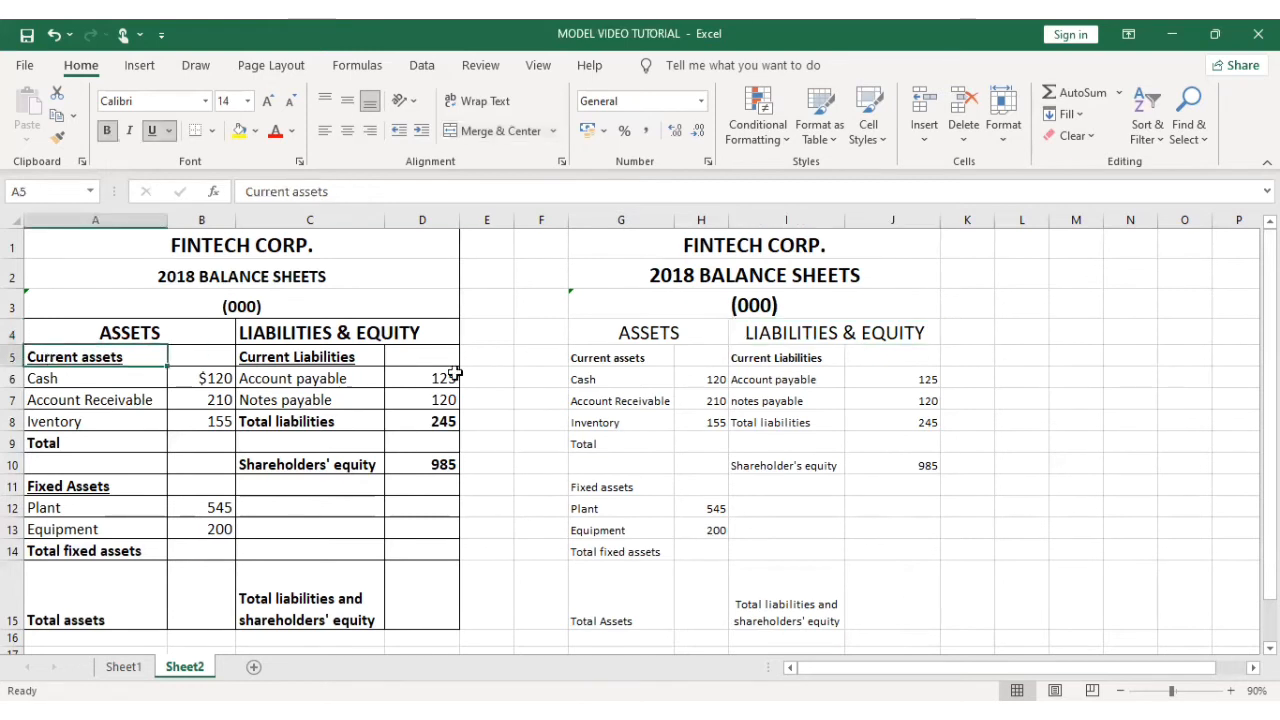
pyautogui.moveTo(596, 358); pyautogui.dragTo(783, 357)
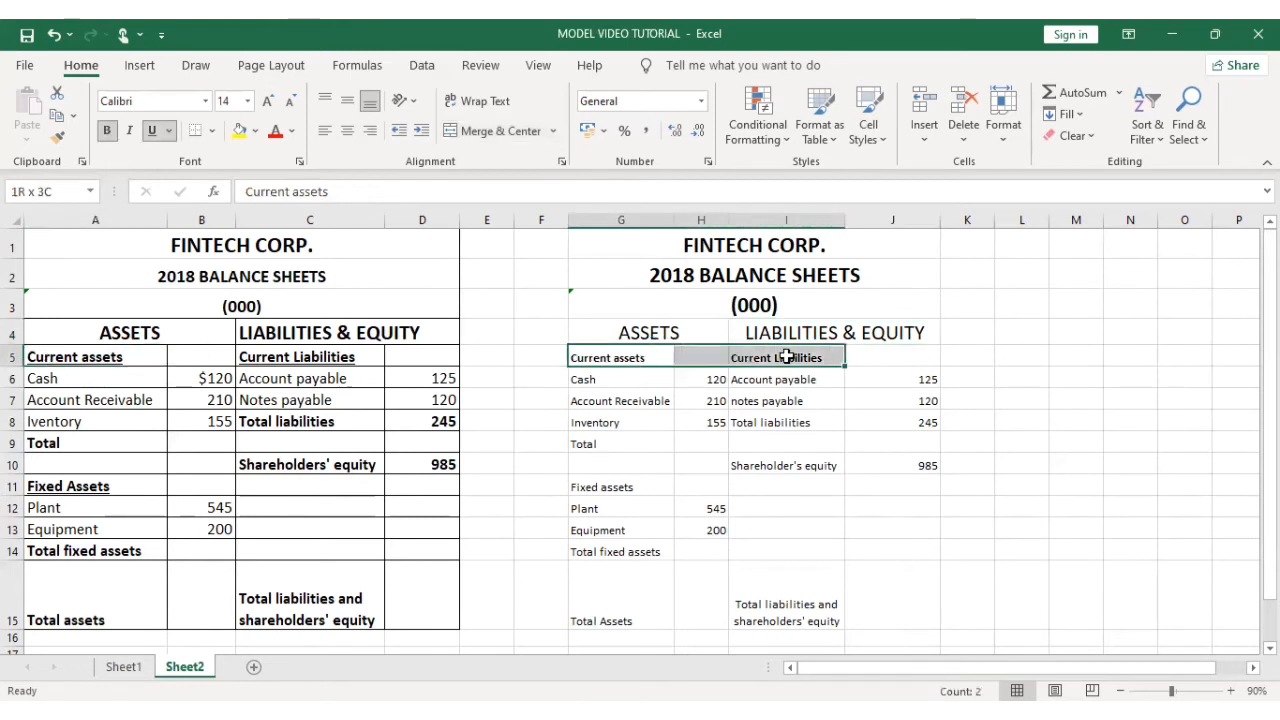
pyautogui.click(247, 101)
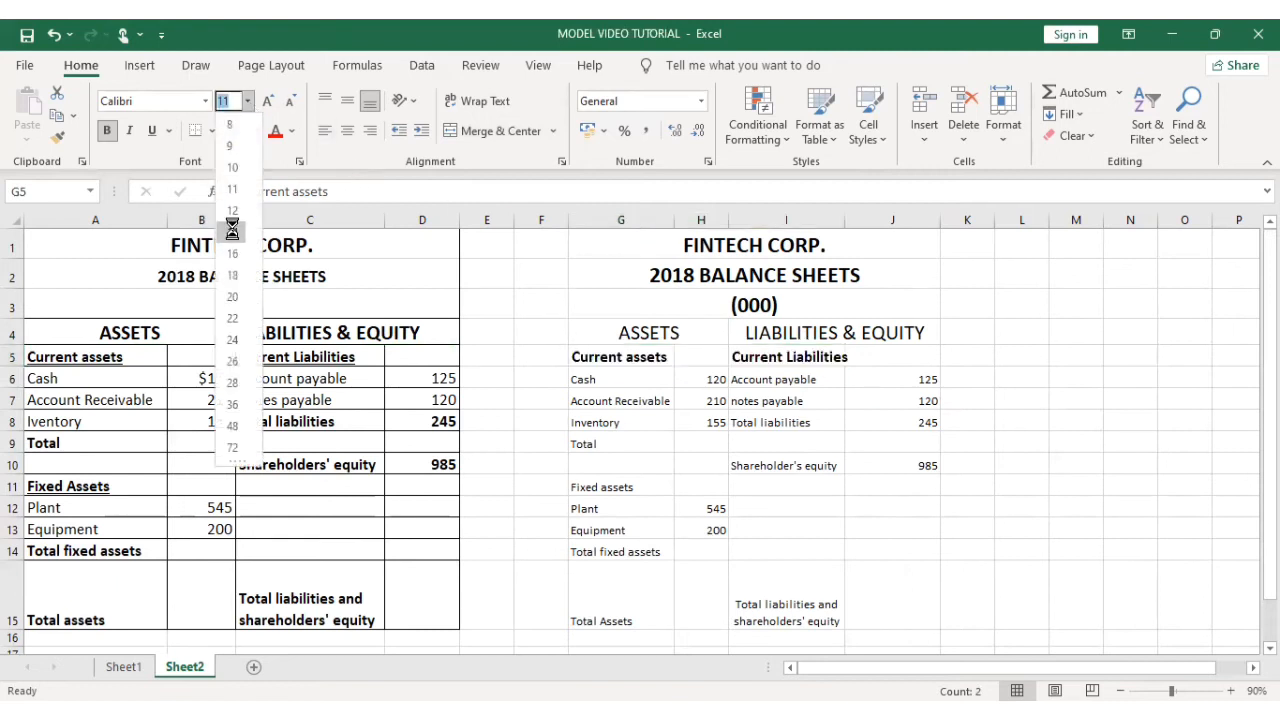
pyautogui.click(233, 224)
pyautogui.click(640, 401)
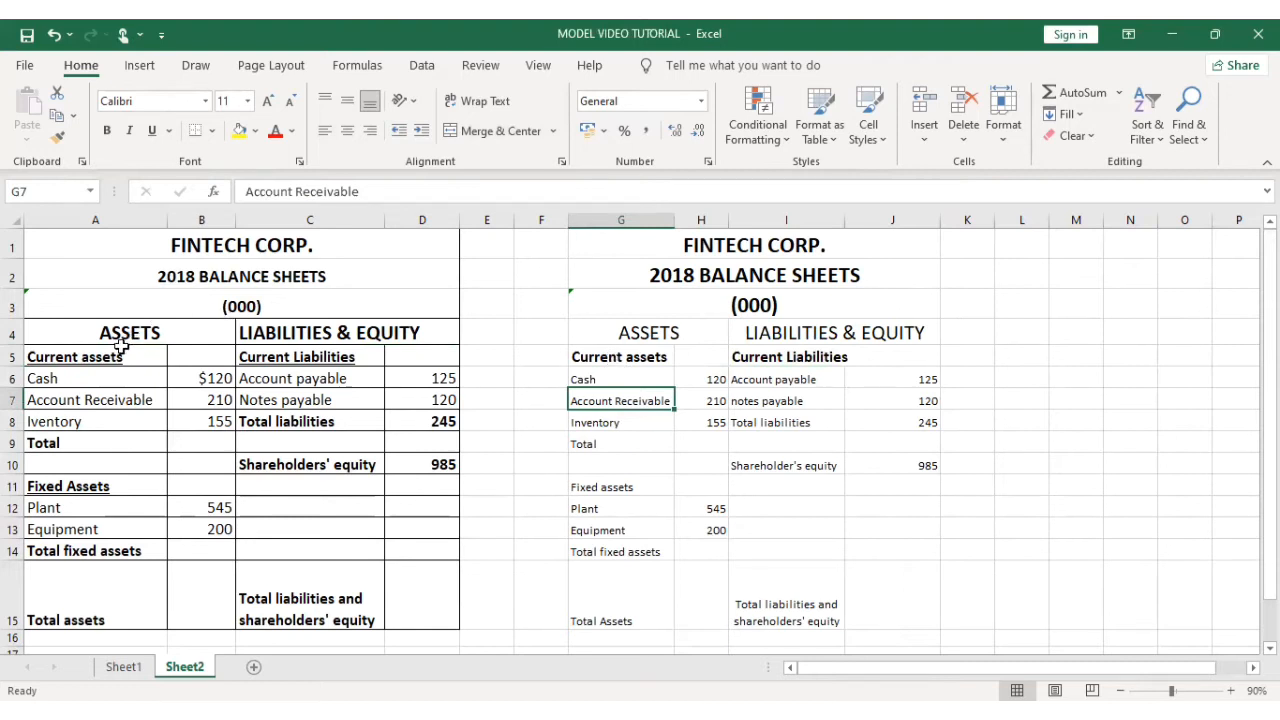
# Step: Underline the "Current assets" subheading in G5 and the "Current Liabilities" subheading in I5, as in the model
pyautogui.click(592, 358)
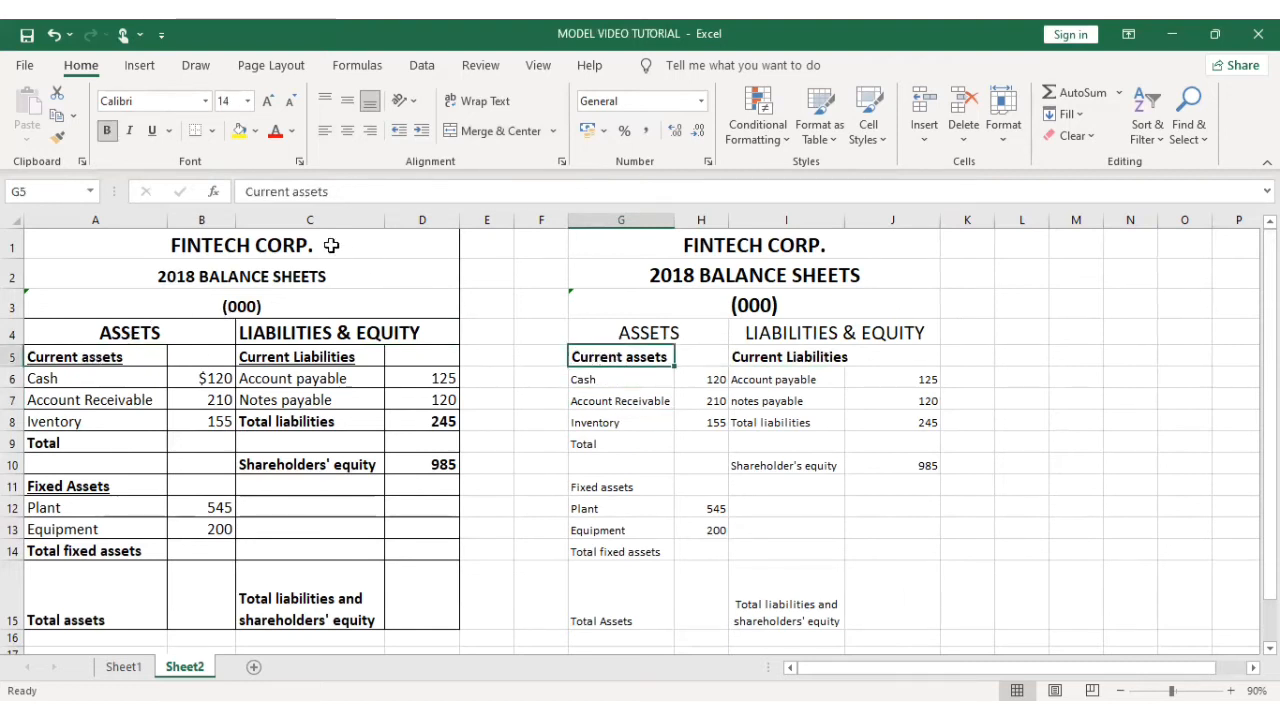
pyautogui.click(152, 133)
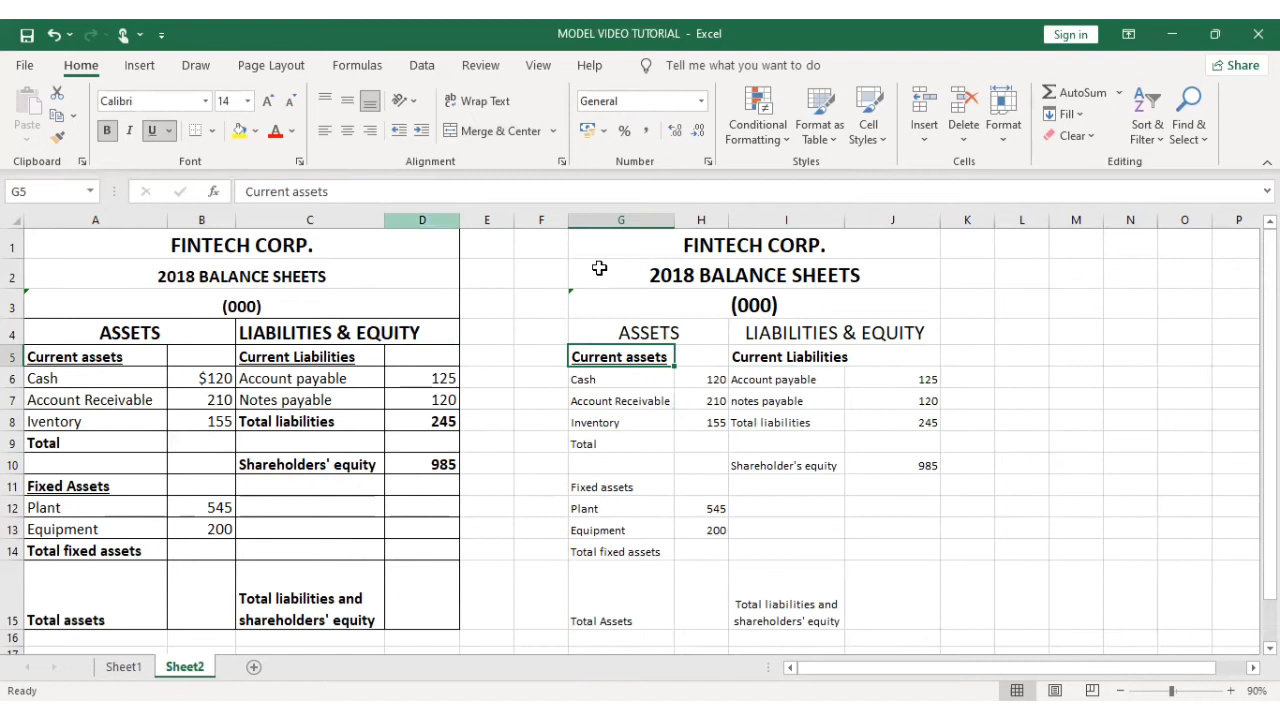
pyautogui.click(772, 352)
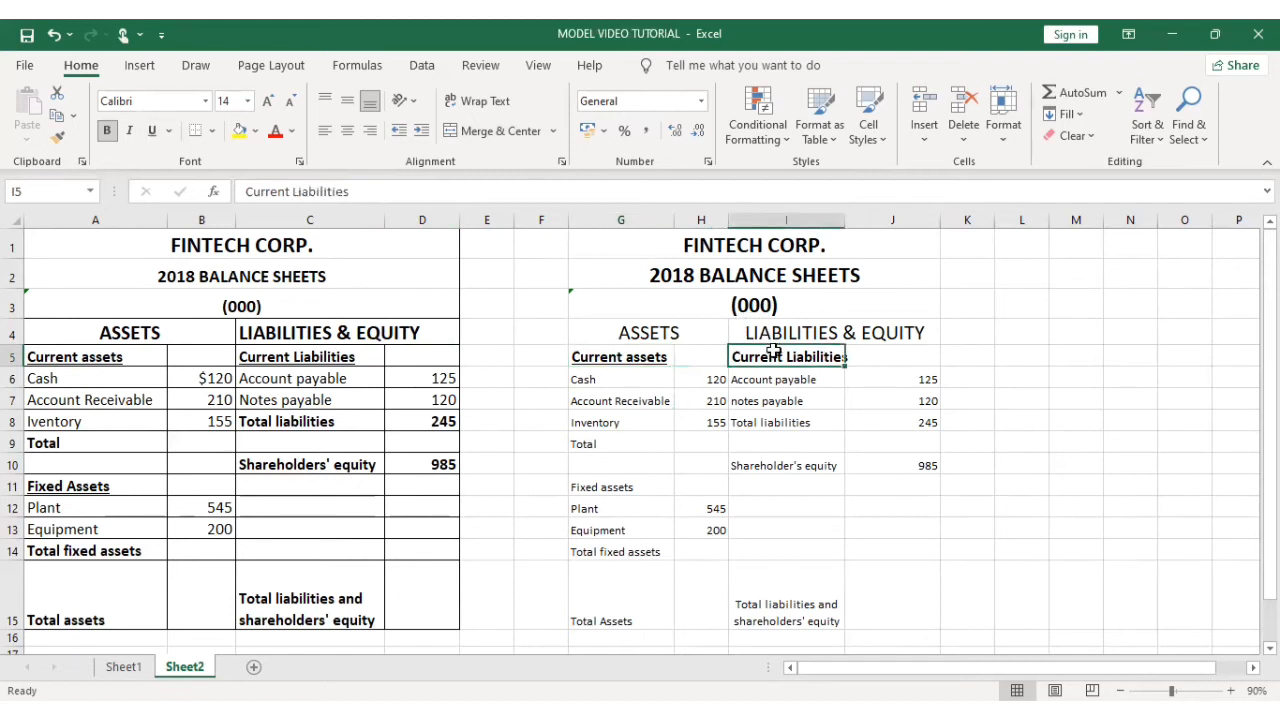
pyautogui.click(152, 131)
pyautogui.click(857, 441)
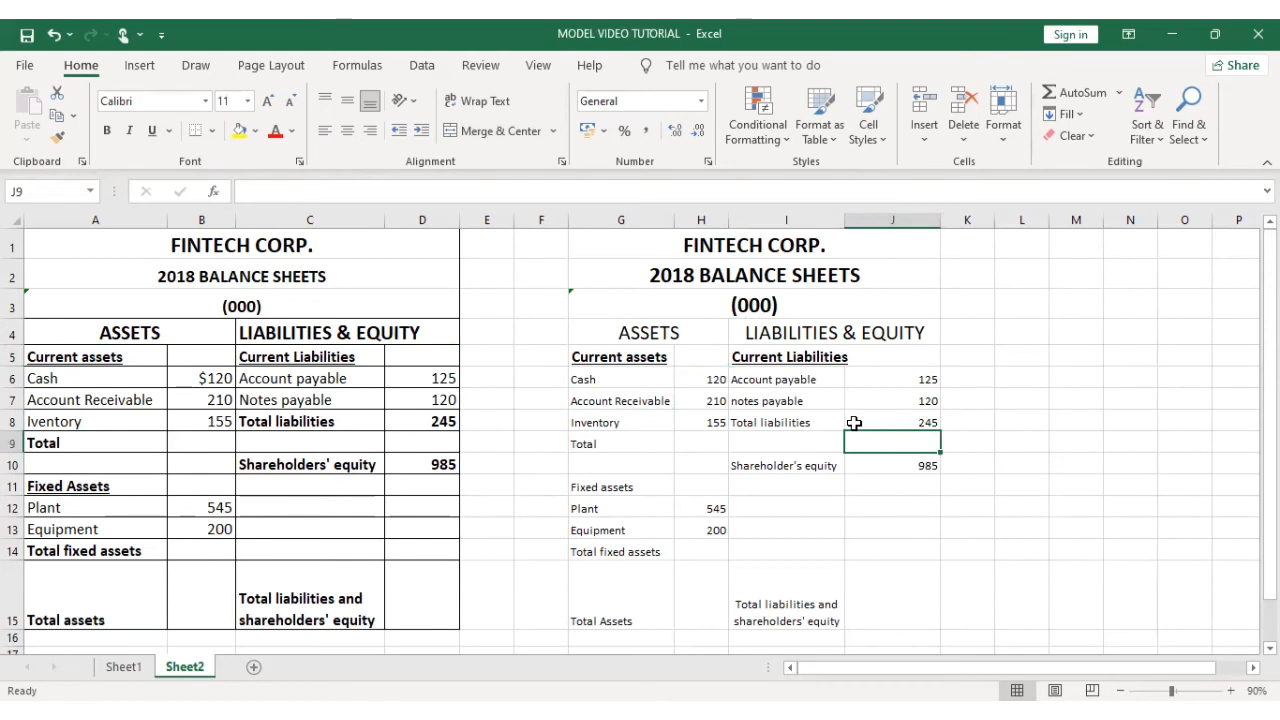
# Step: Merge and center "Current assets" across G5 and H5, and "Current Liabilities" across I5 and J5
pyautogui.click(626, 357)
pyautogui.moveTo(632, 357); pyautogui.dragTo(694, 358)
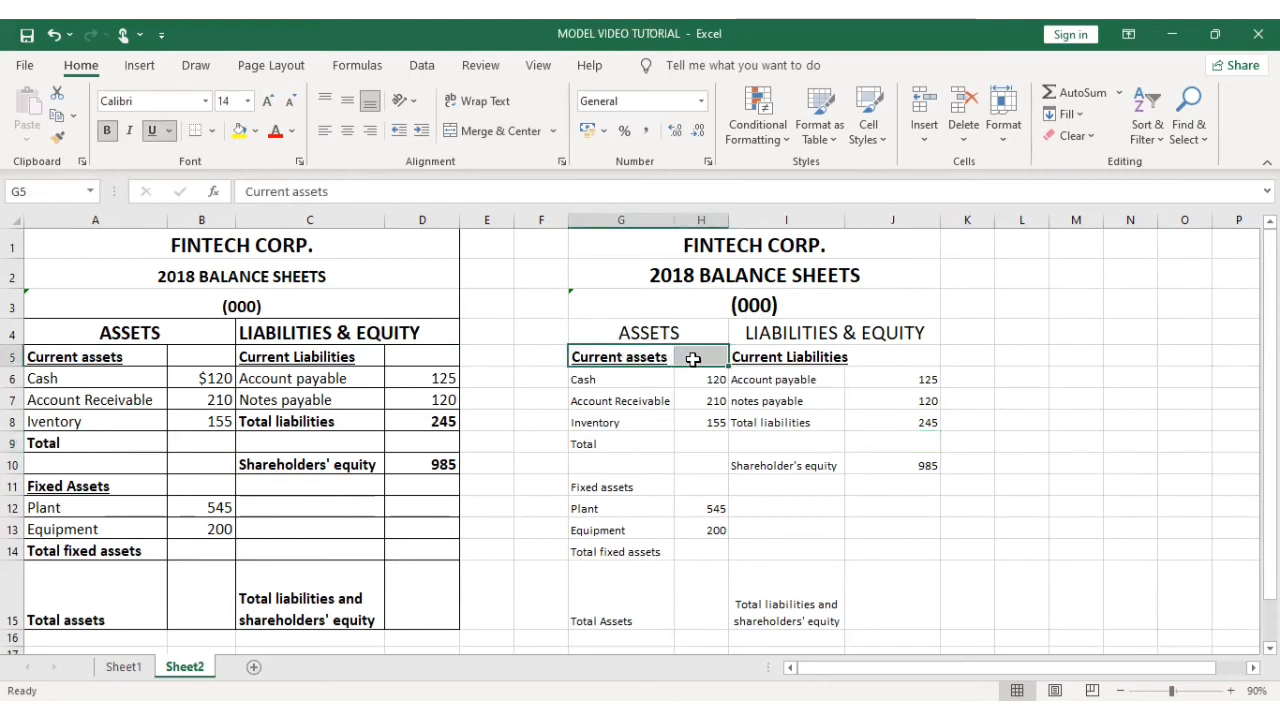
pyautogui.click(520, 131)
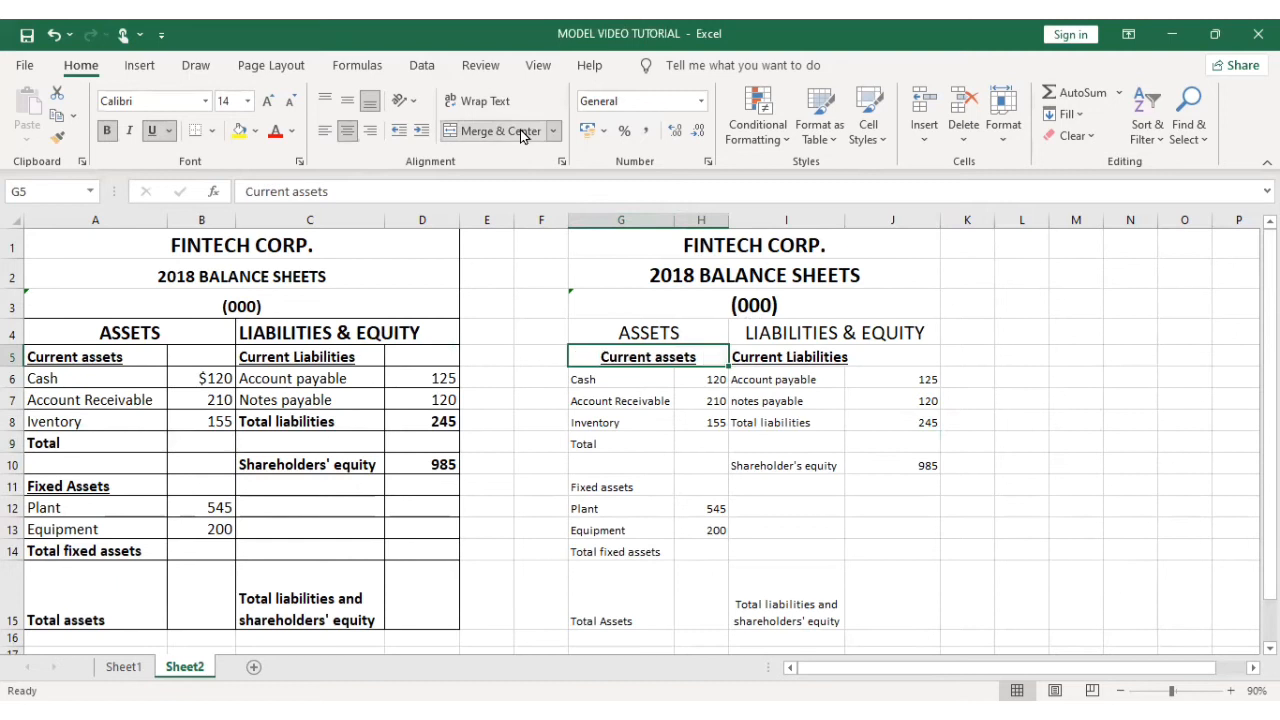
pyautogui.click(806, 357)
pyautogui.moveTo(806, 357); pyautogui.dragTo(860, 358)
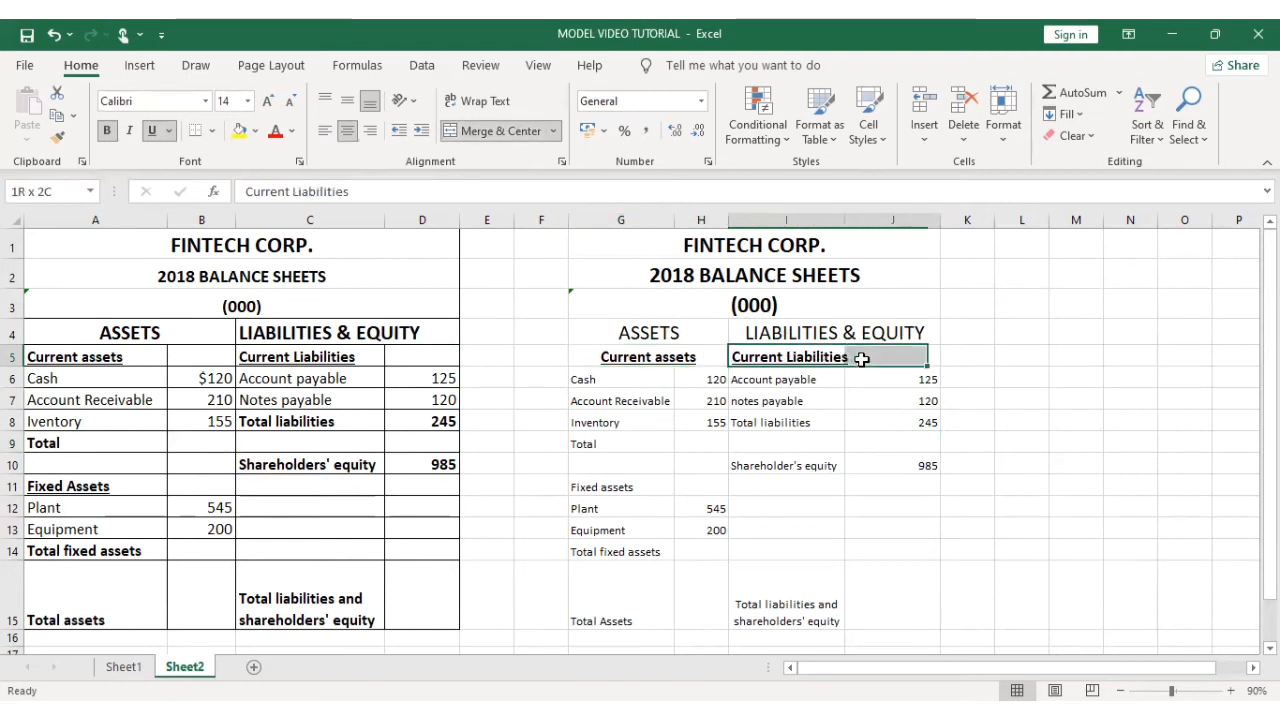
pyautogui.click(474, 134)
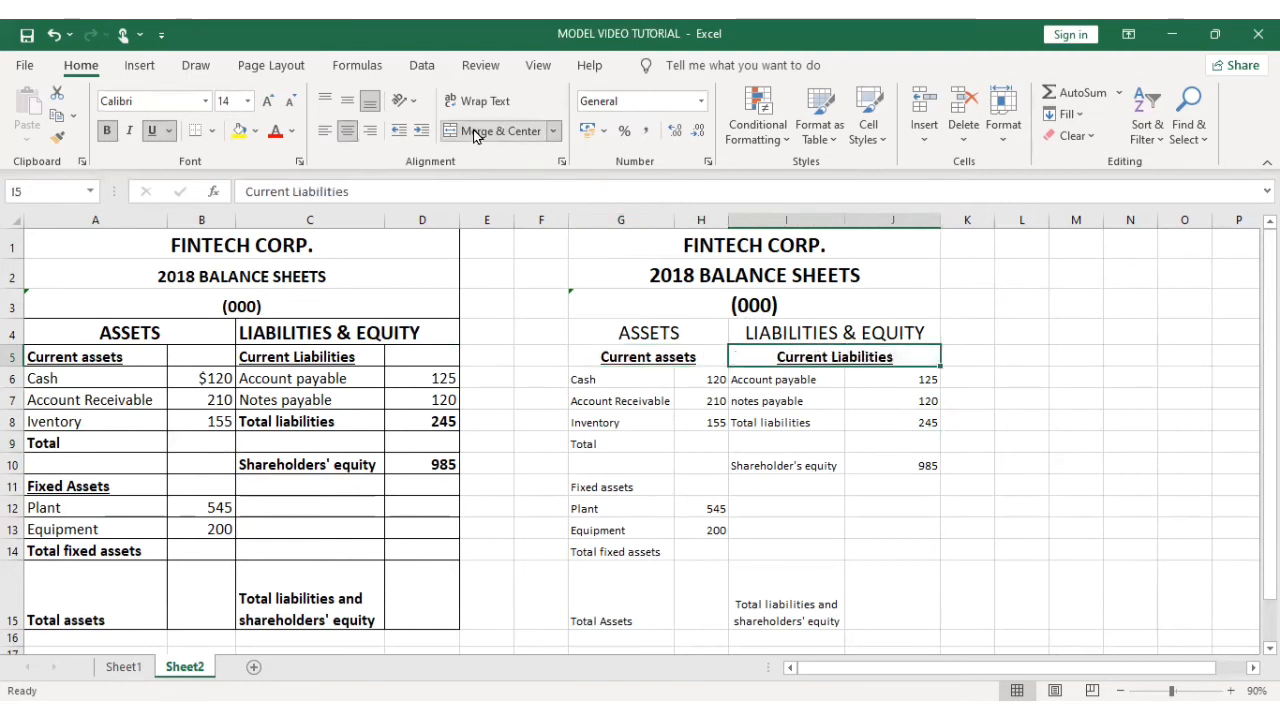
# Step: Check both pages of the print preview to compare the borders of the model with the recreated balance sheet
pyautogui.click(820, 467)
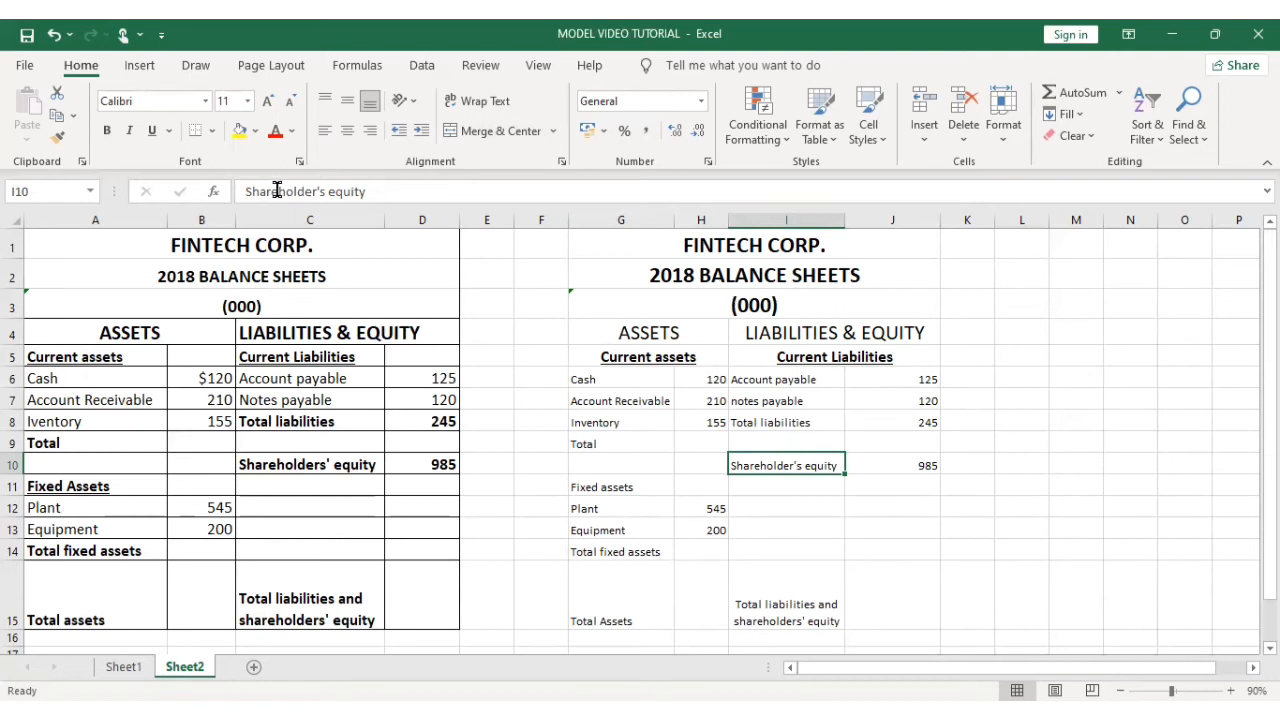
pyautogui.click(24, 66)
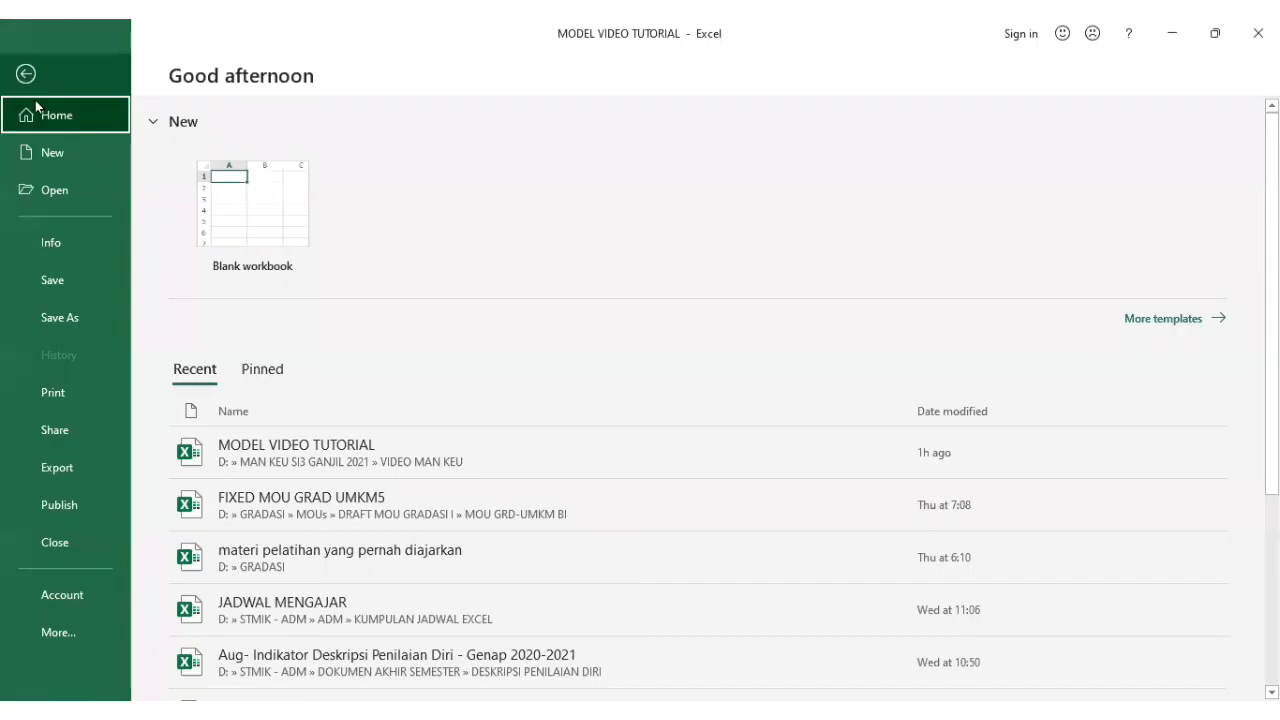
pyautogui.click(53, 393)
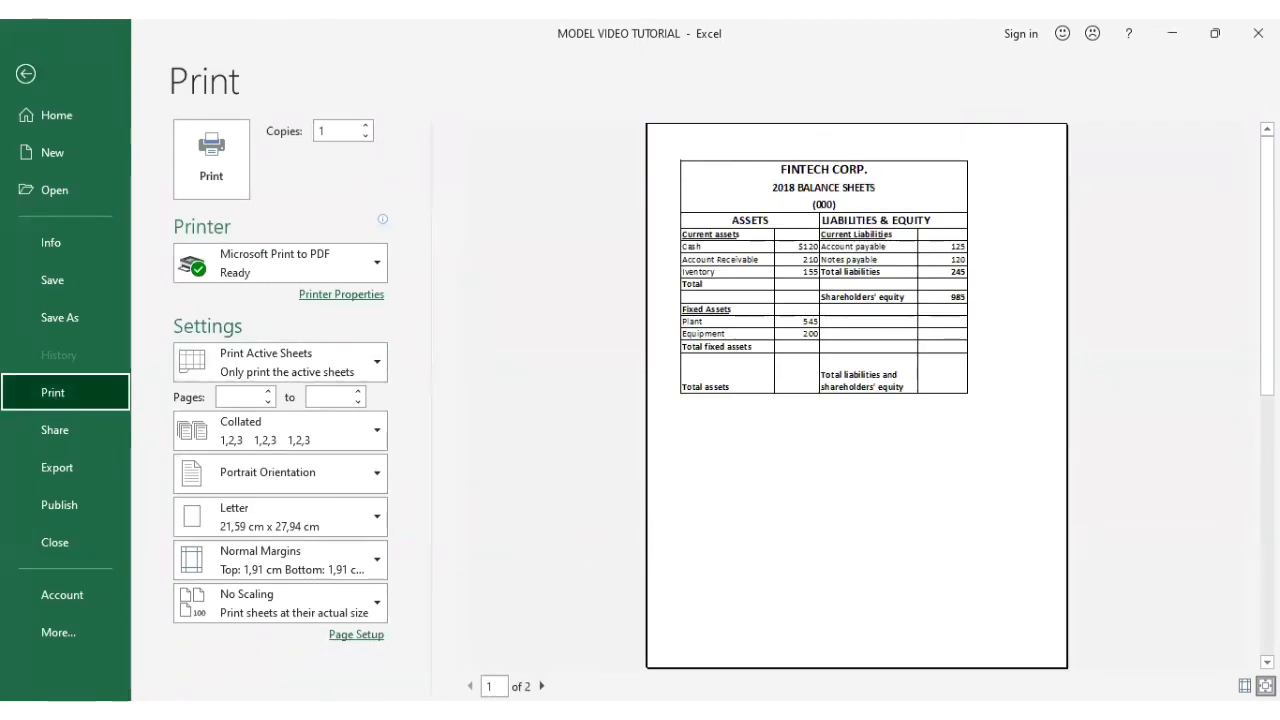
pyautogui.click(541, 686)
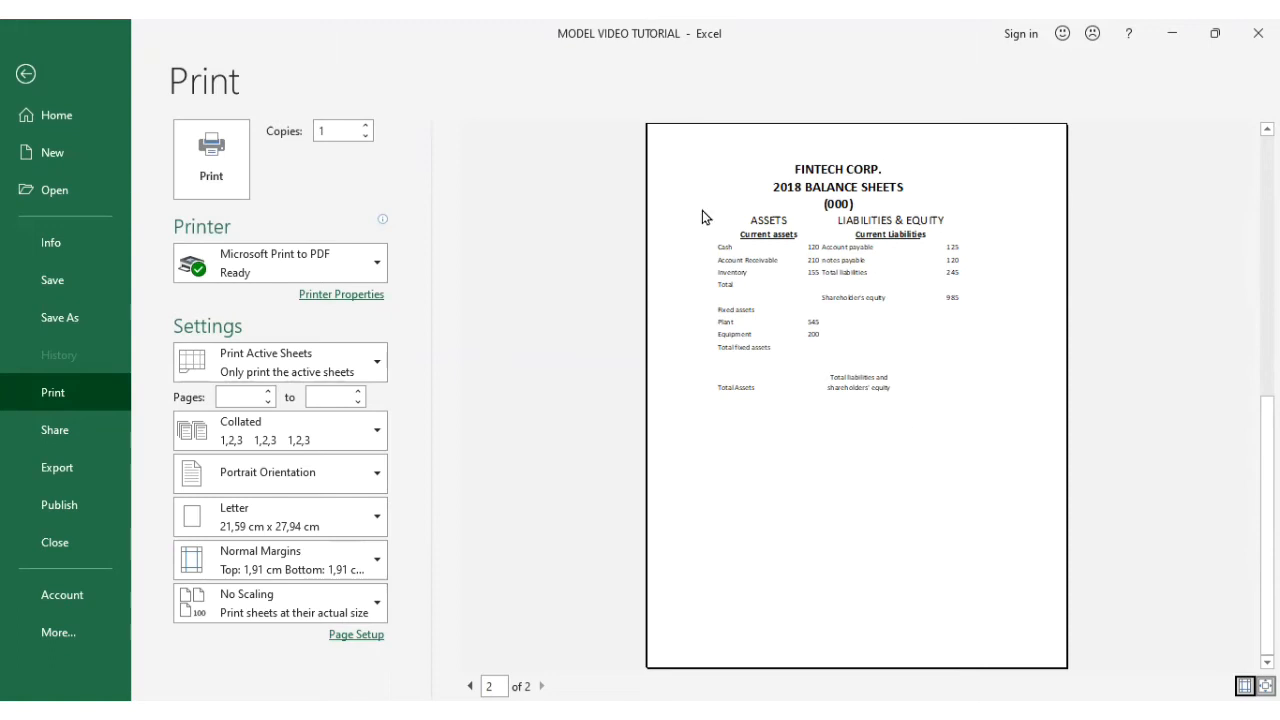
pyautogui.click(25, 74)
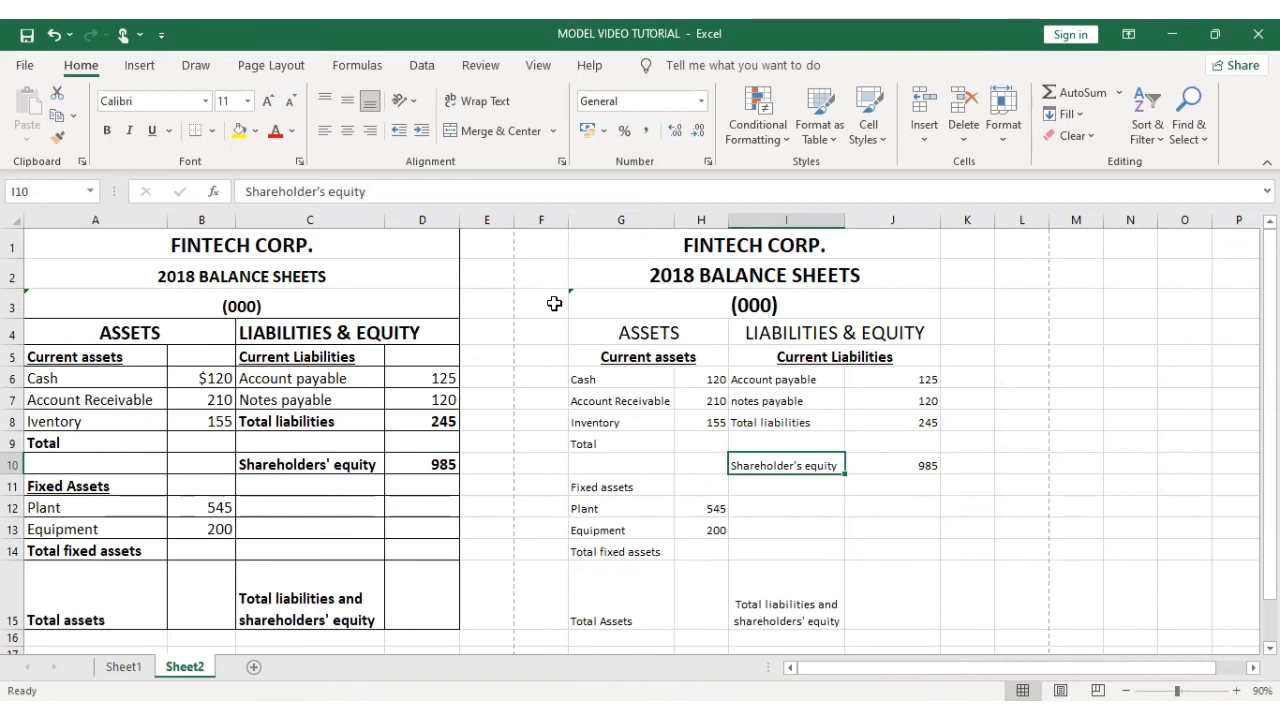
# Step: Apply outside borders around the three-line title block in G1 to J3
pyautogui.click(675, 244)
pyautogui.moveTo(675, 244); pyautogui.dragTo(675, 293)
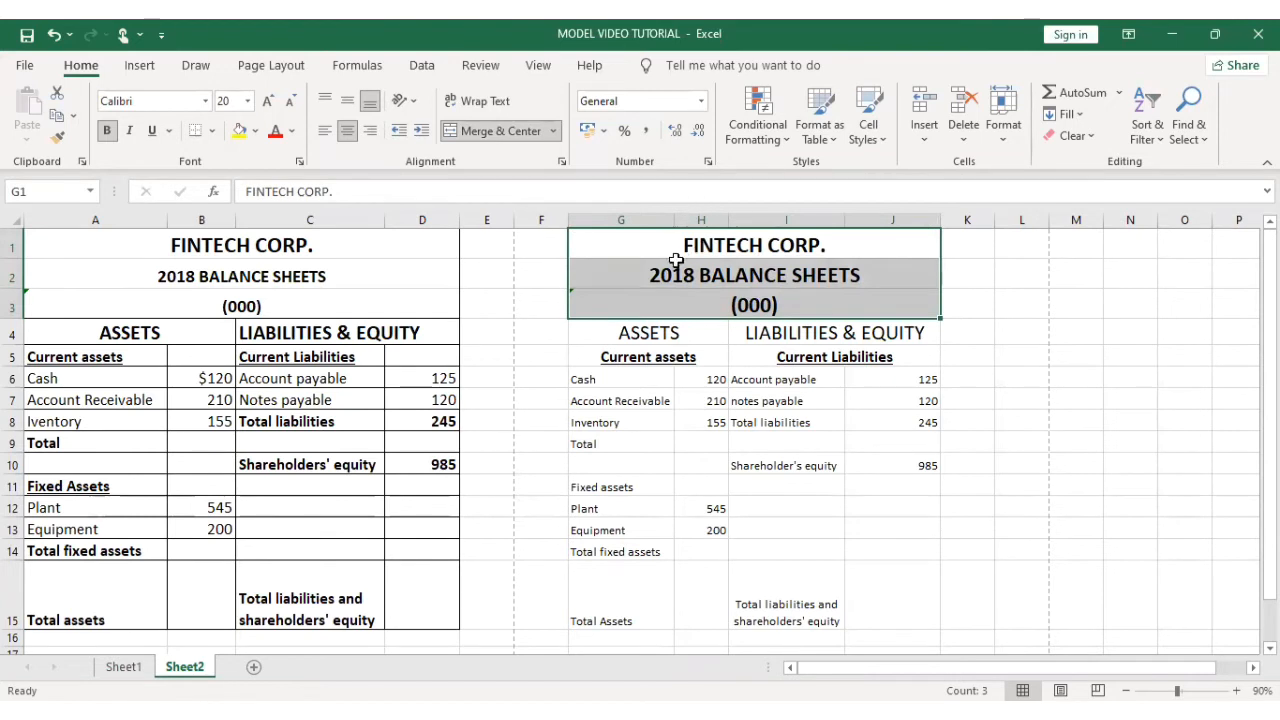
pyautogui.click(211, 131)
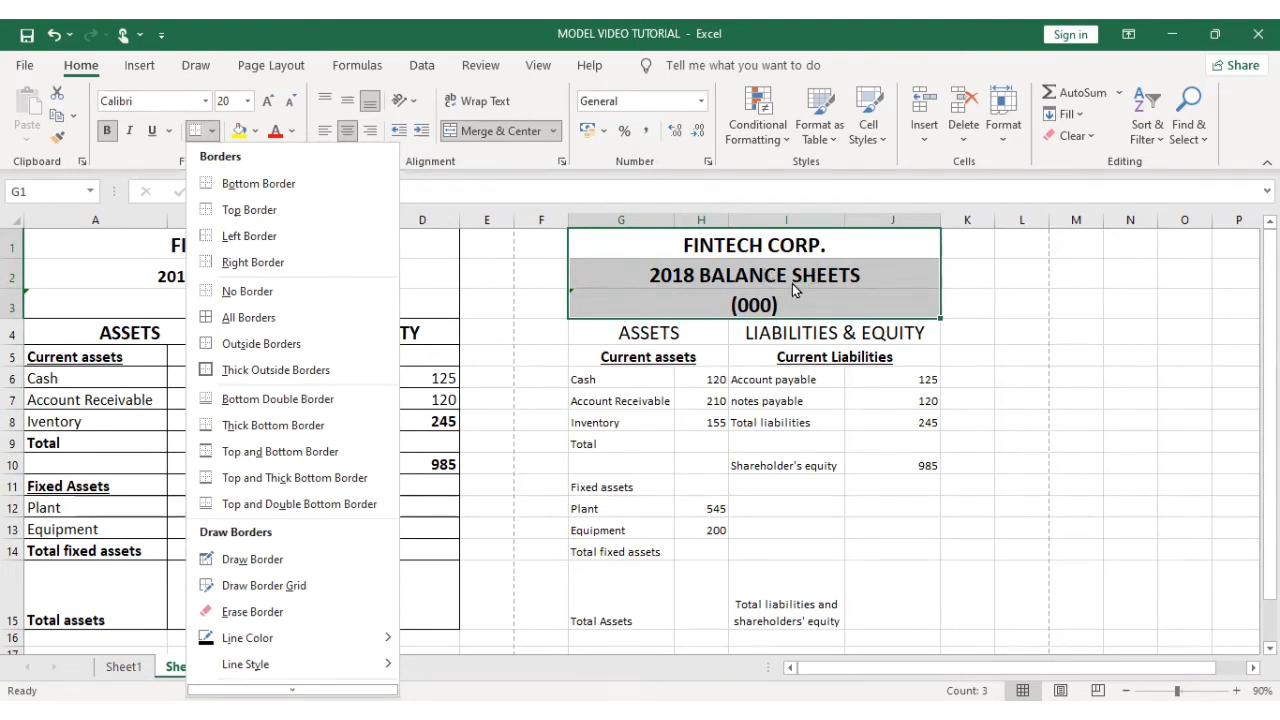
pyautogui.click(244, 344)
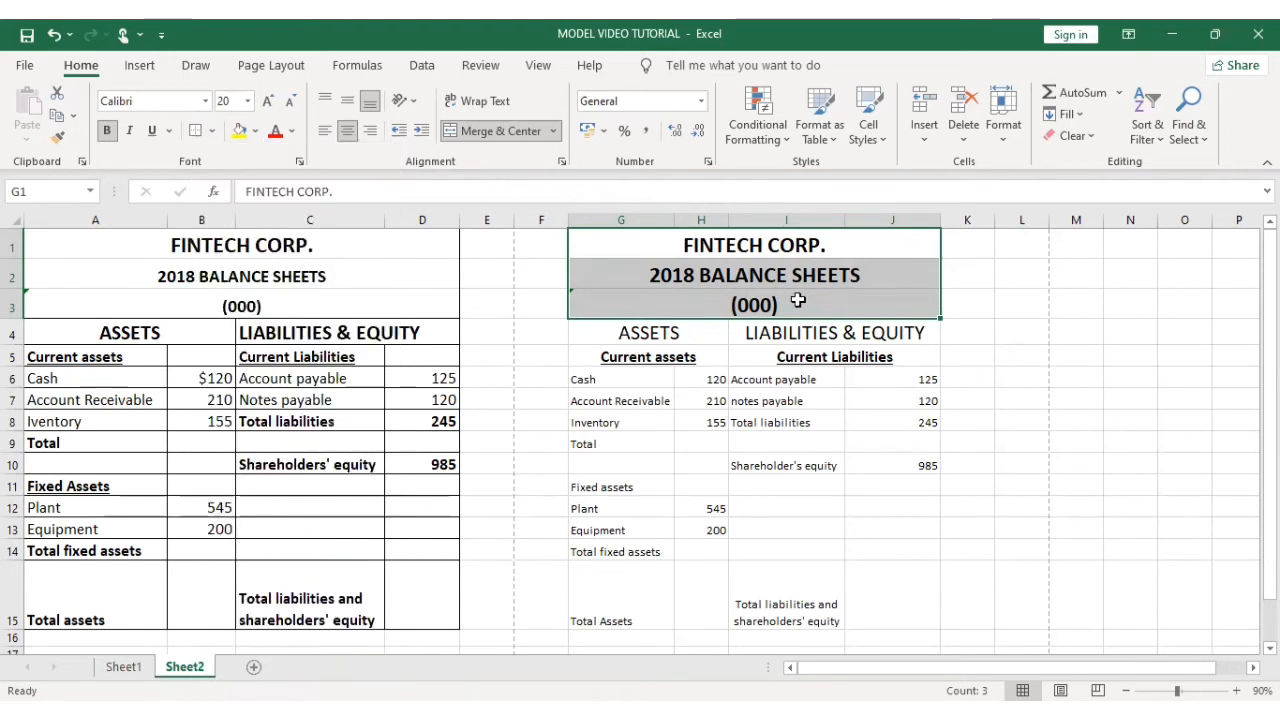
pyautogui.click(968, 354)
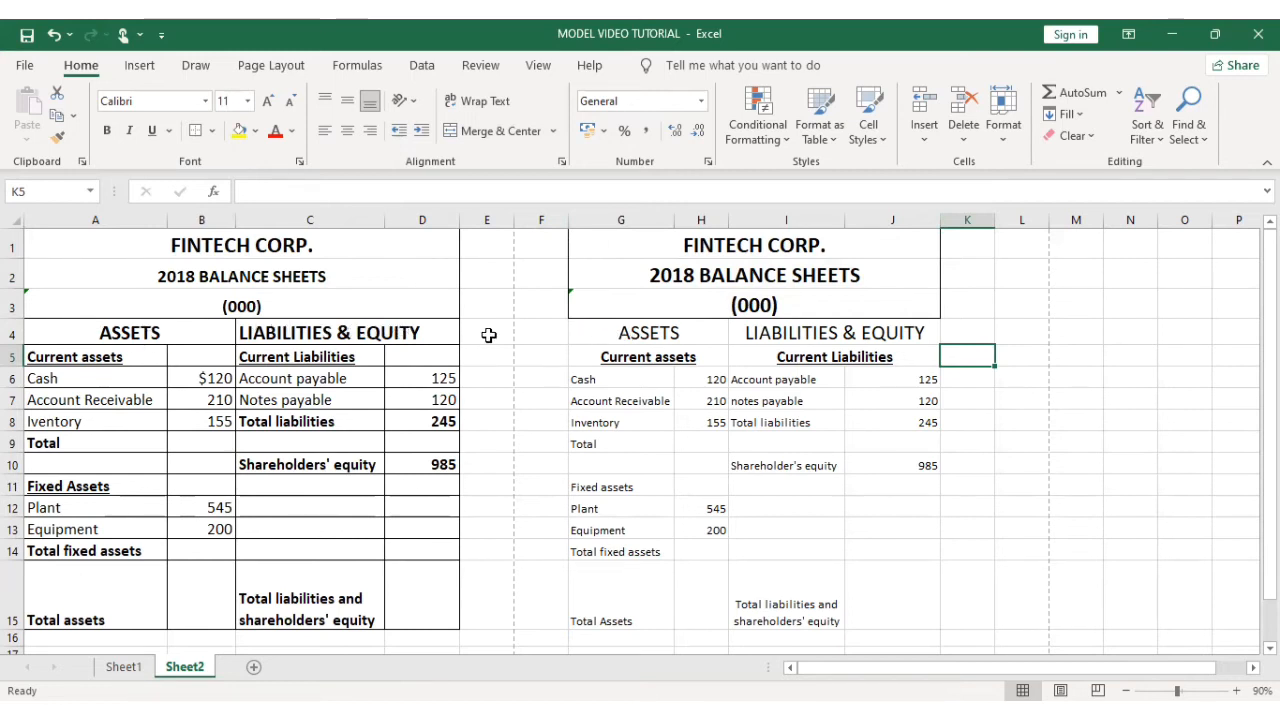
# Step: Put outside borders around each merged heading in rows 4 and 5: "ASSETS", "LIABILITIES & EQUITY", "Current assets" and "Current Liabilities"
pyautogui.click(603, 332)
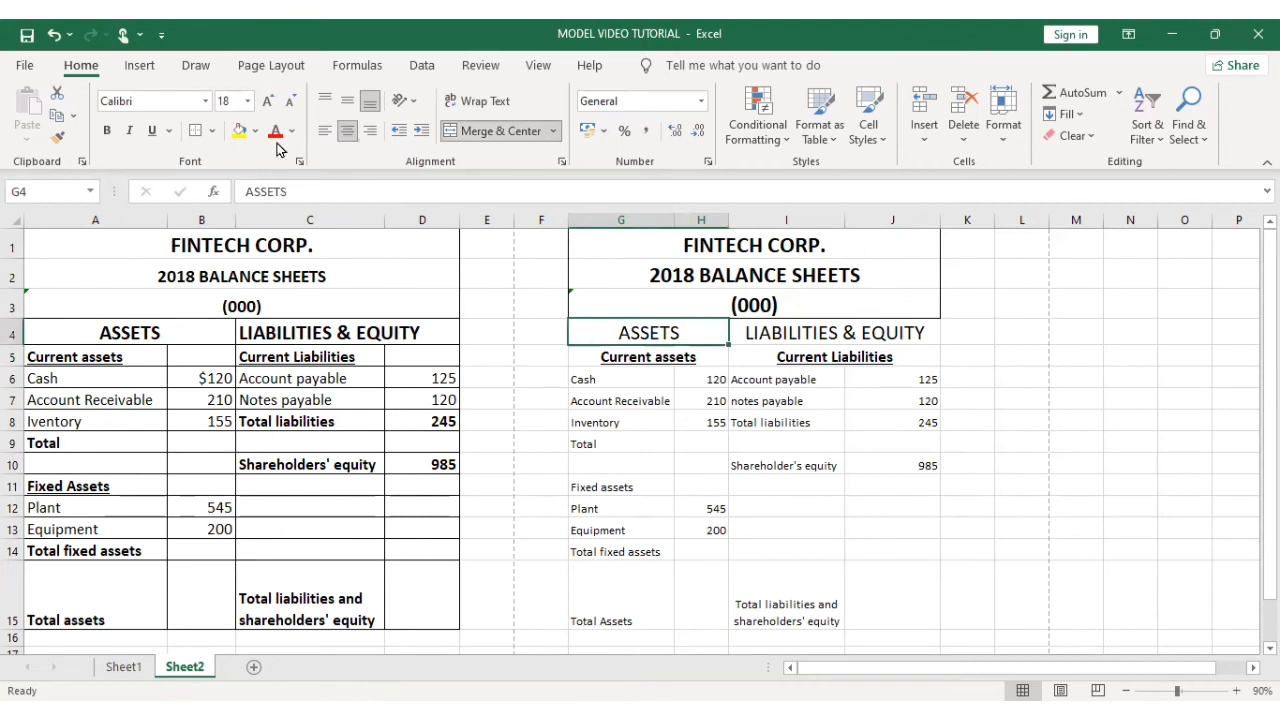
pyautogui.click(849, 333)
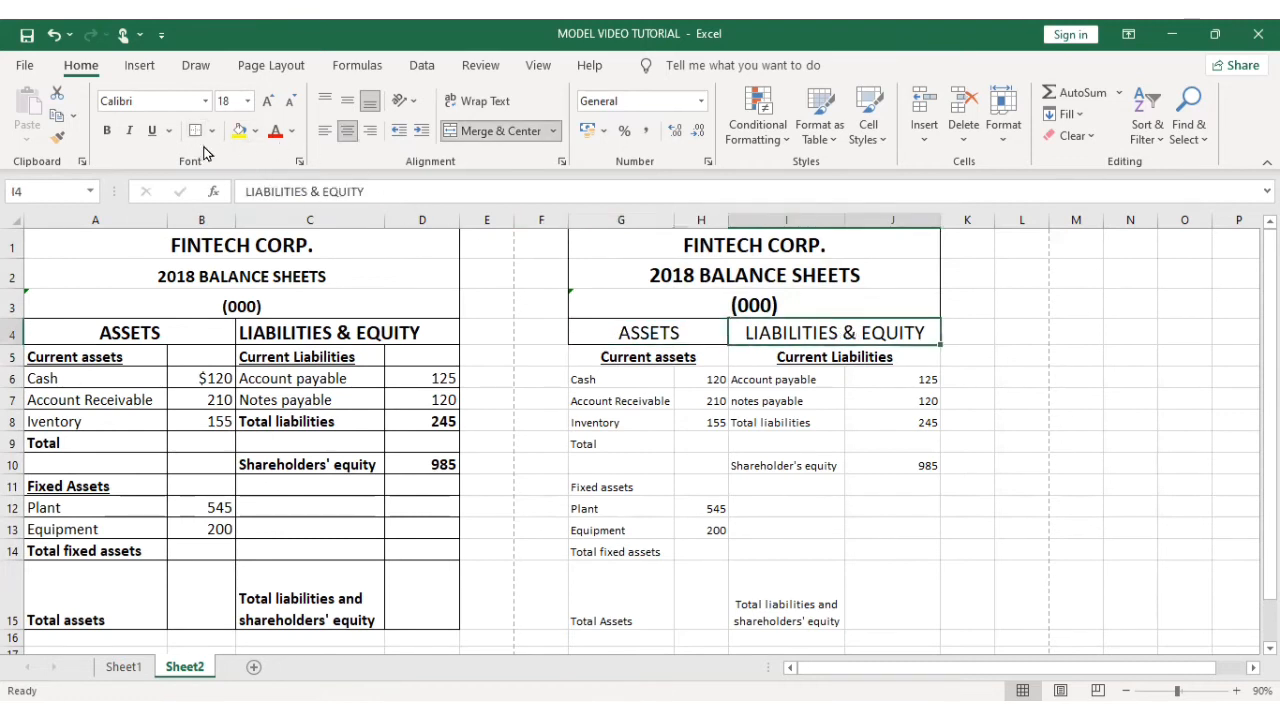
pyautogui.click(966, 442)
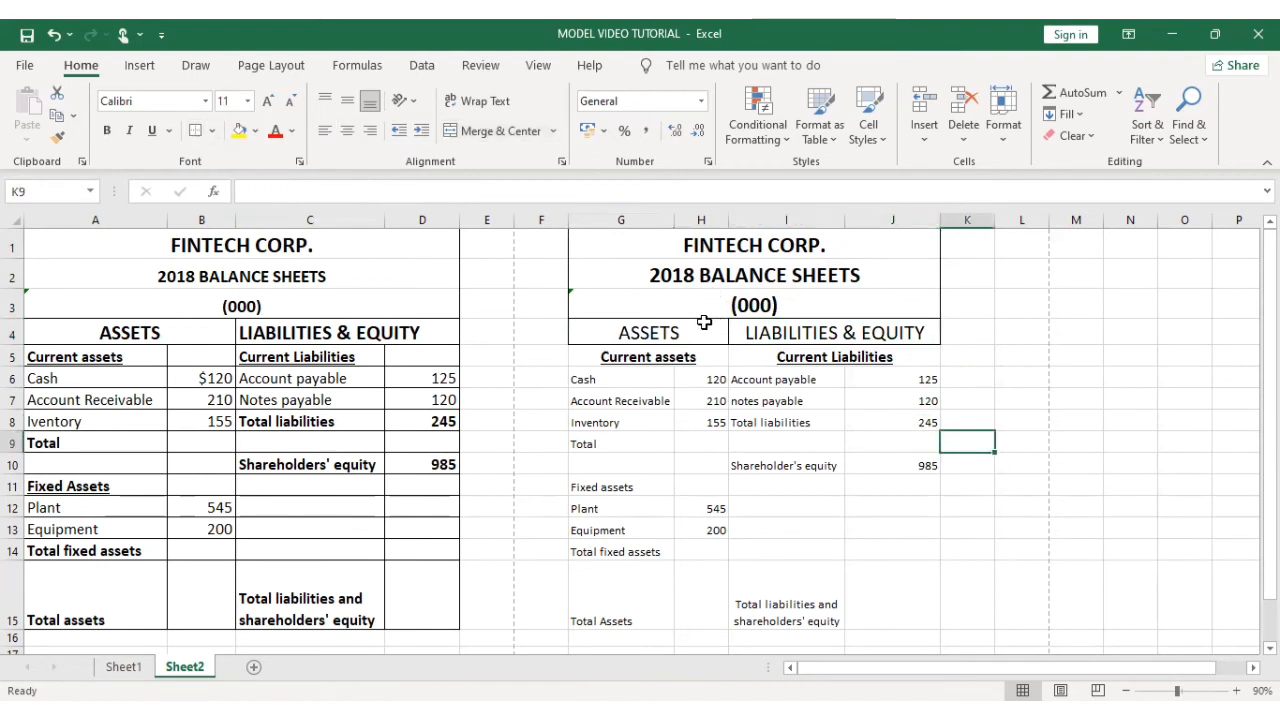
pyautogui.click(650, 356)
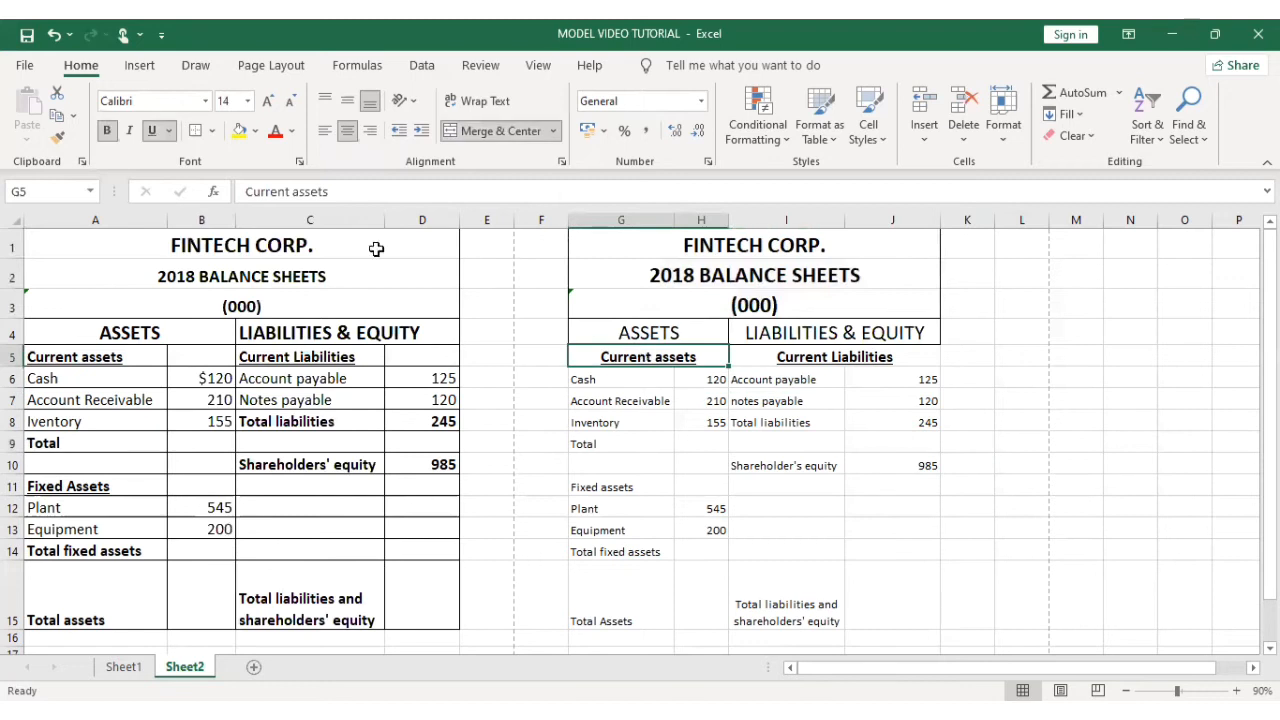
pyautogui.click(836, 360)
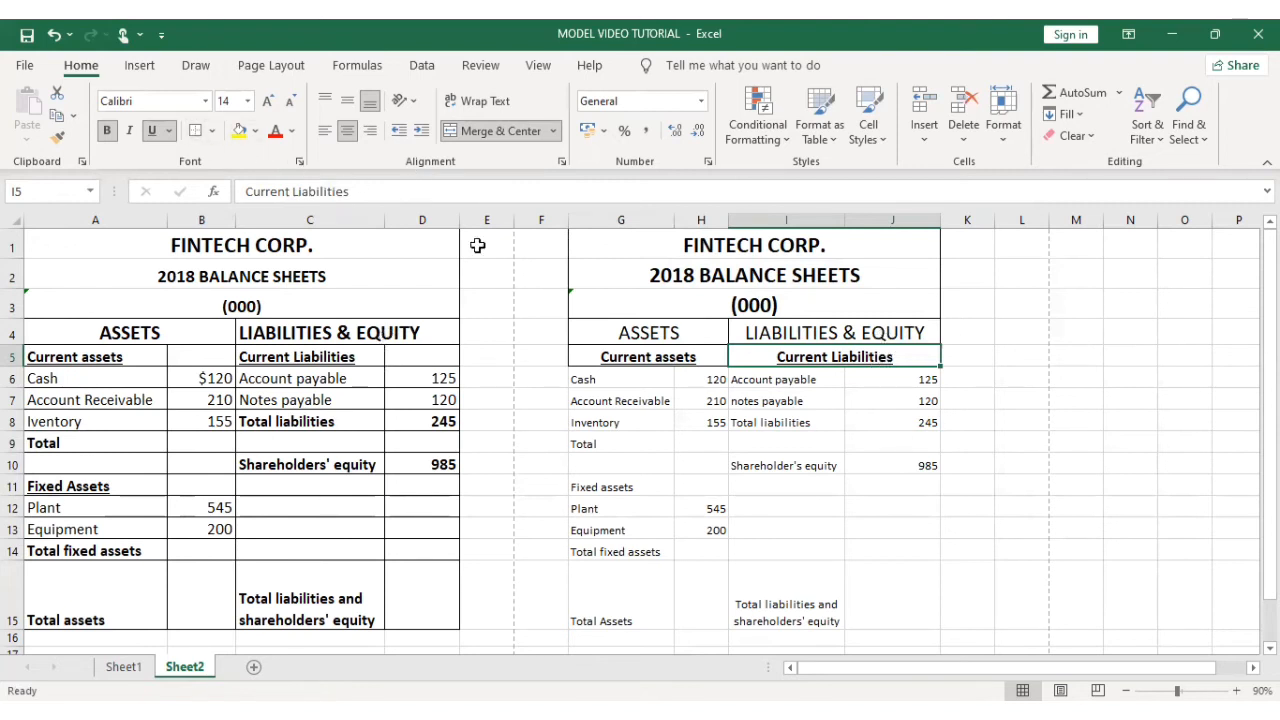
pyautogui.click(802, 420)
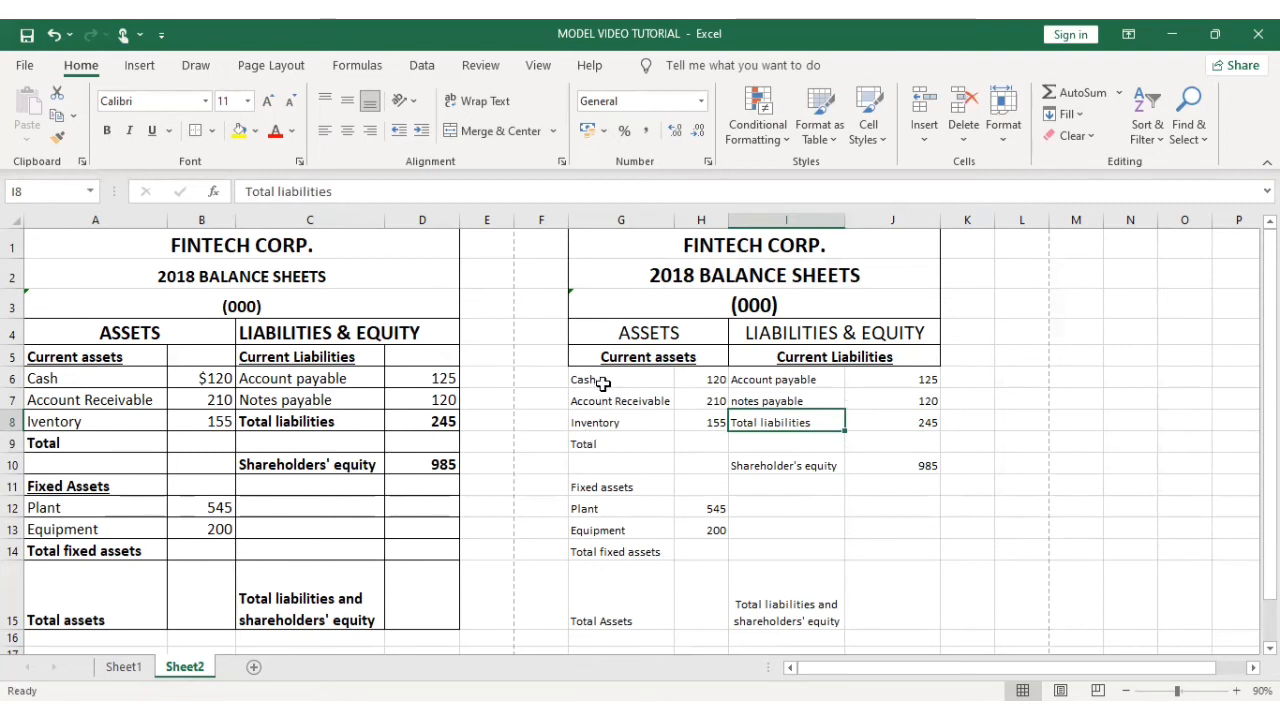
# Step: Apply all borders to the balance sheet body from G6 to J15
pyautogui.click(211, 134)
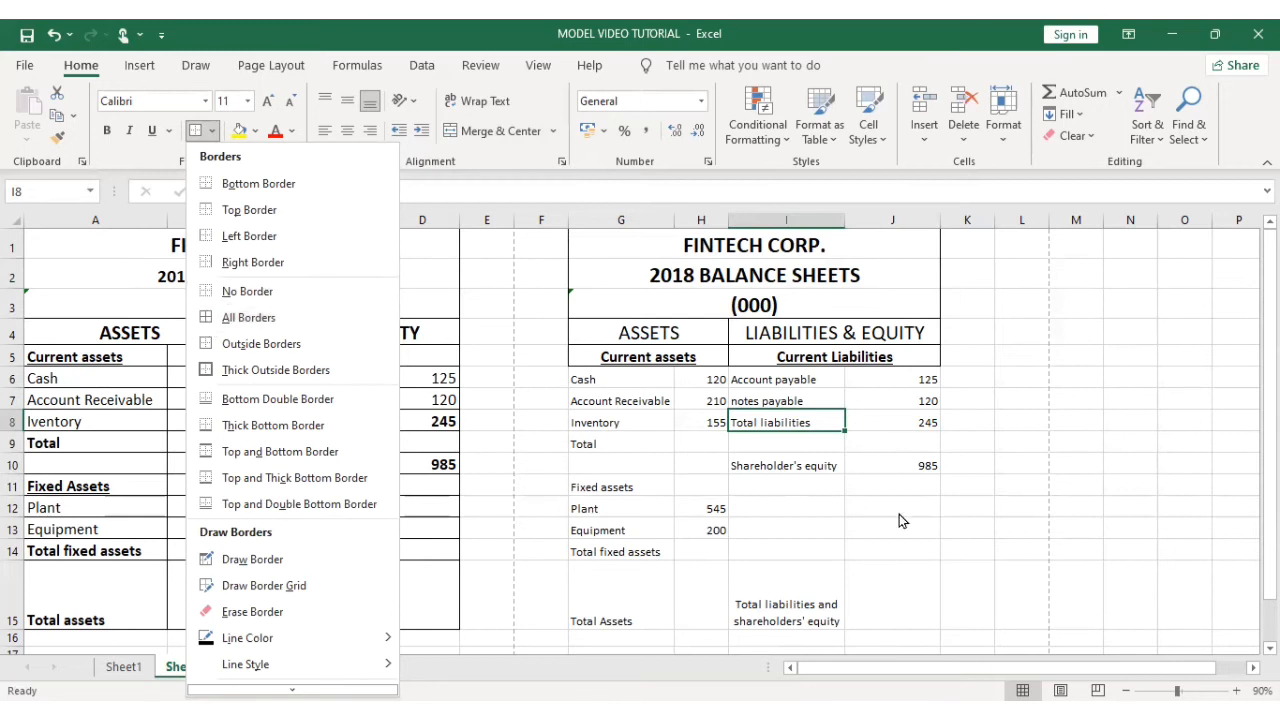
pyautogui.click(583, 377)
pyautogui.click(594, 376)
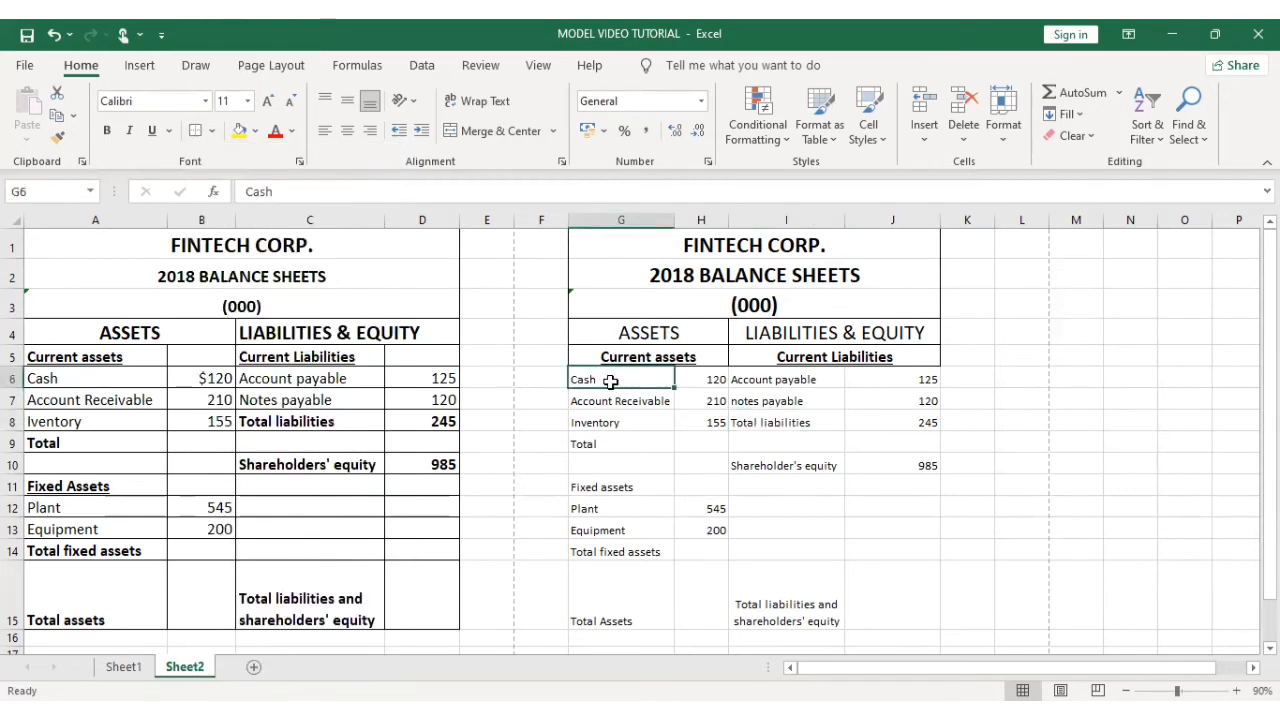
pyautogui.moveTo(666, 384); pyautogui.dragTo(888, 607)
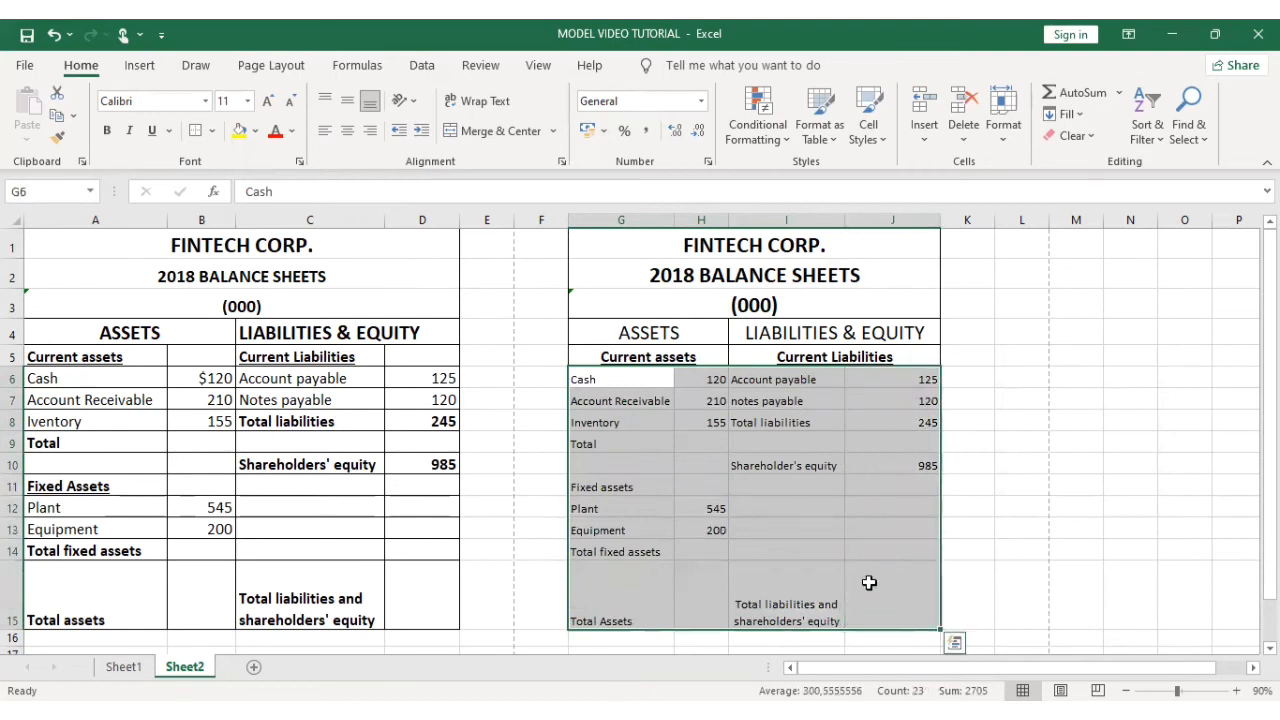
pyautogui.click(212, 131)
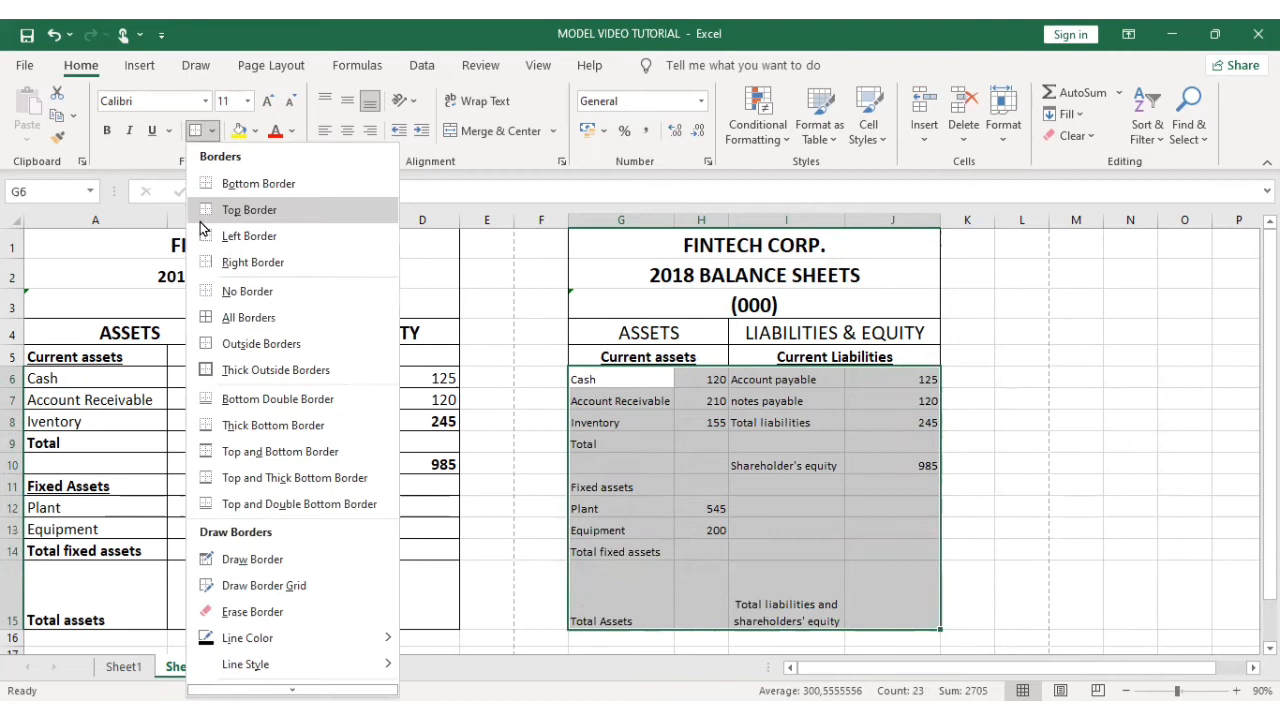
pyautogui.click(228, 319)
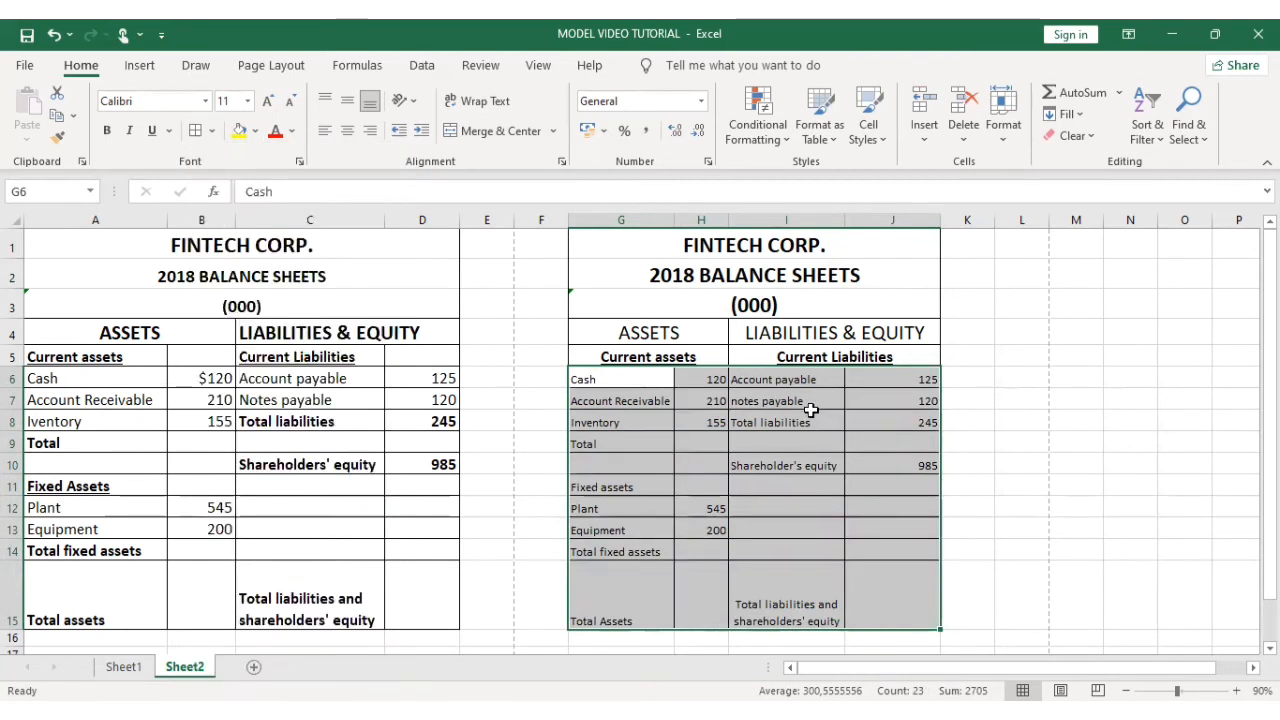
pyautogui.click(1008, 502)
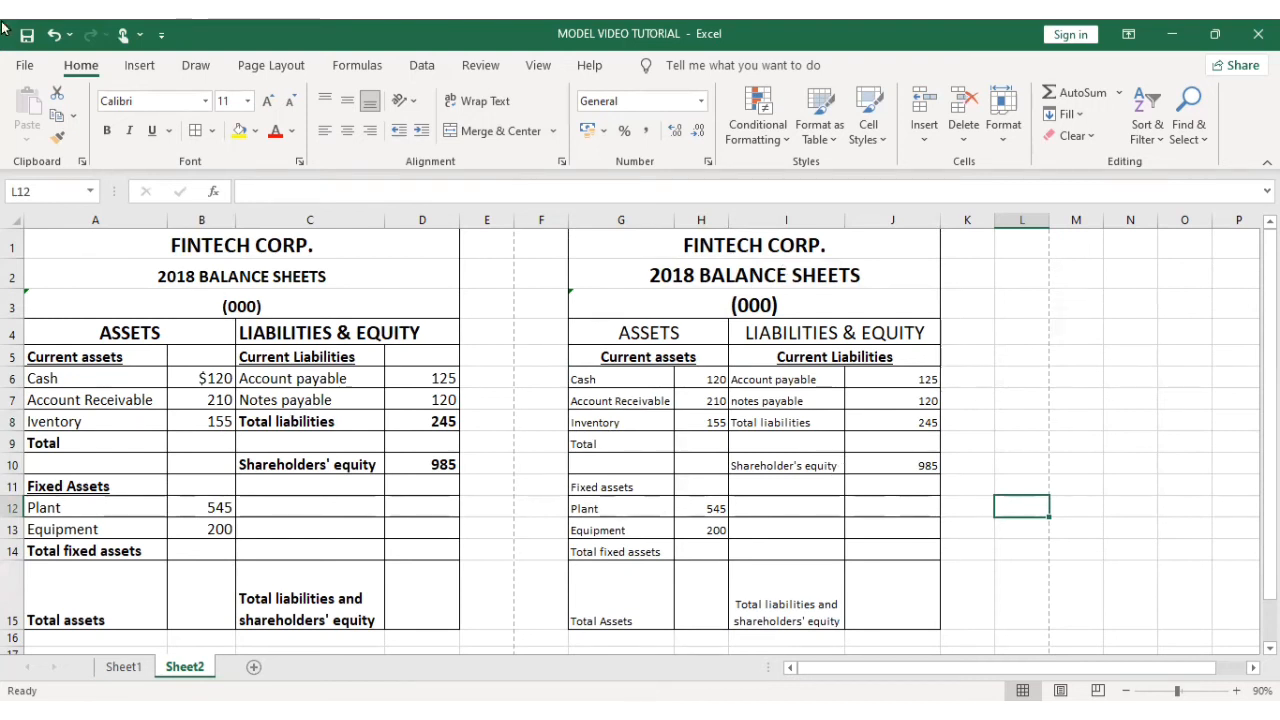
# Step: Check the print preview of both pages to review the borders of the recreated balance sheet on page 2
pyautogui.click(24, 65)
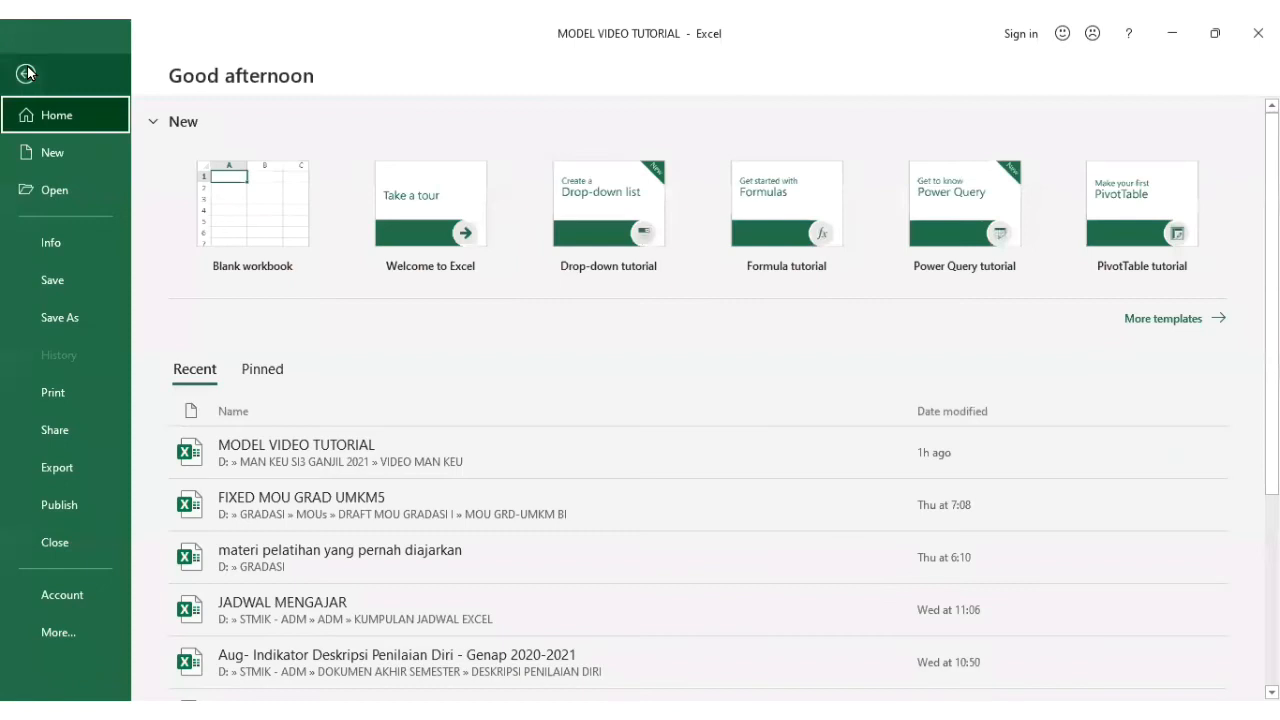
pyautogui.click(52, 396)
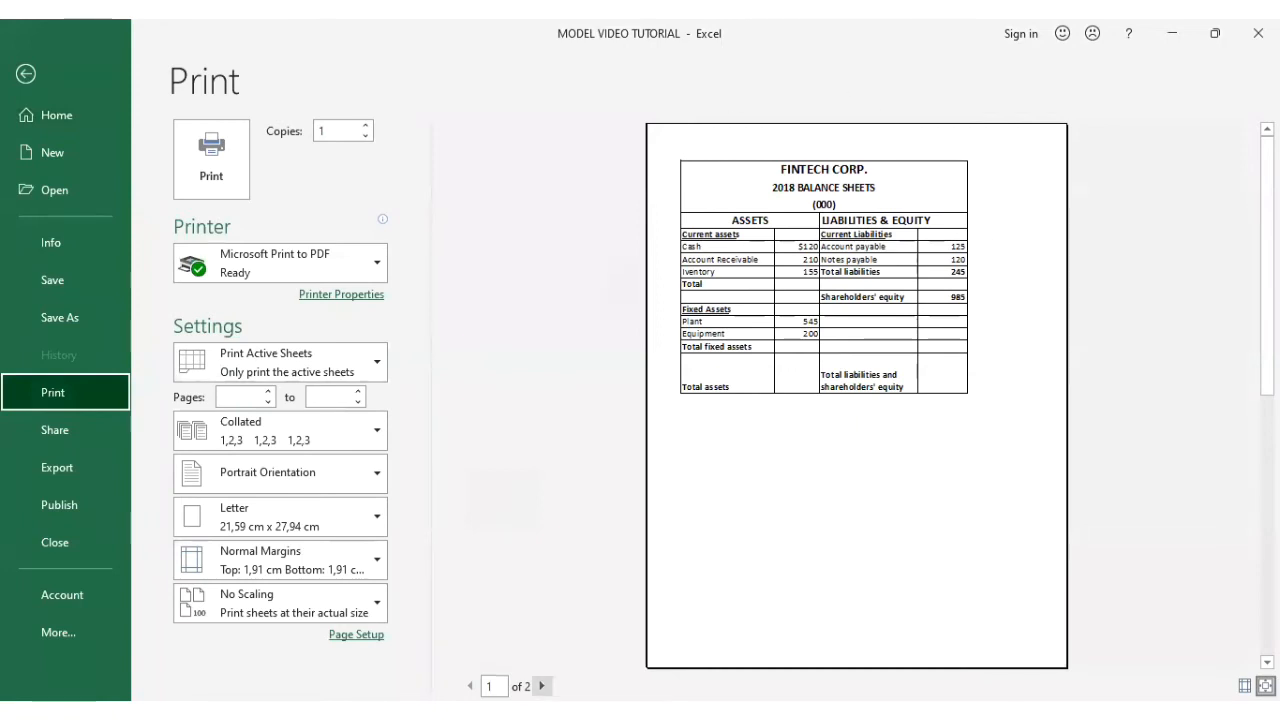
pyautogui.scroll(-2, 708, 560)
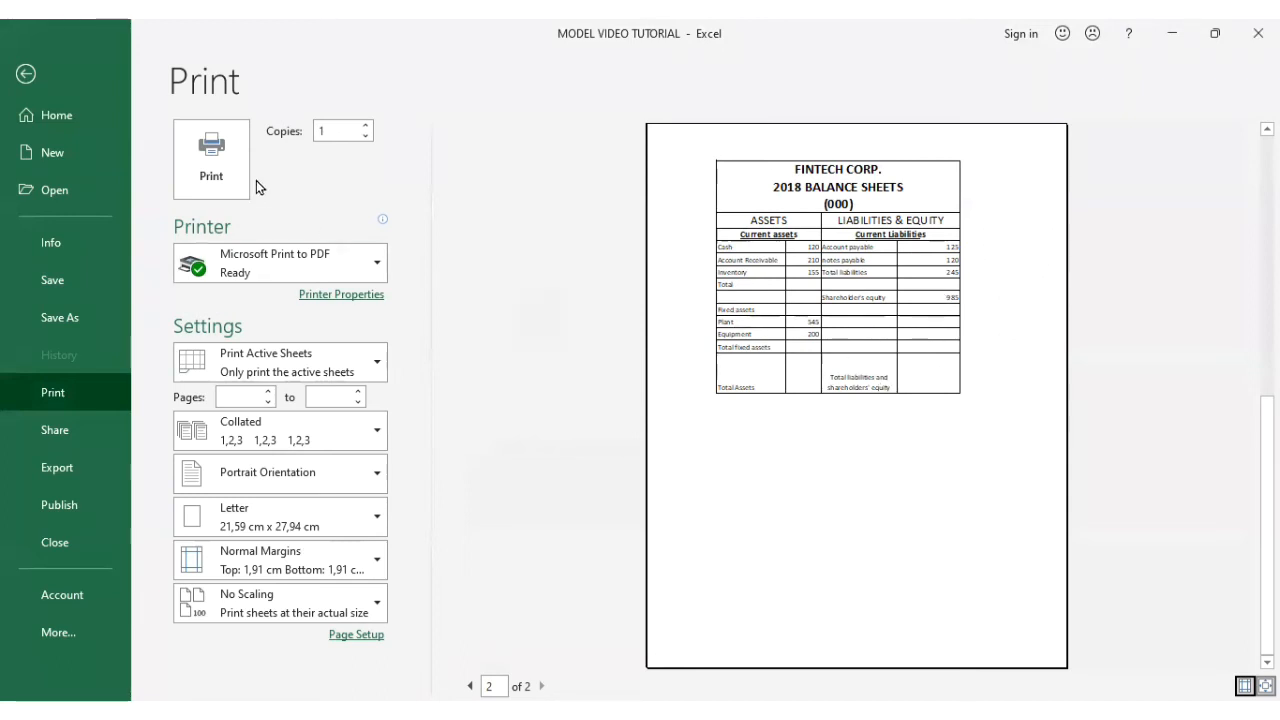
pyautogui.click(26, 74)
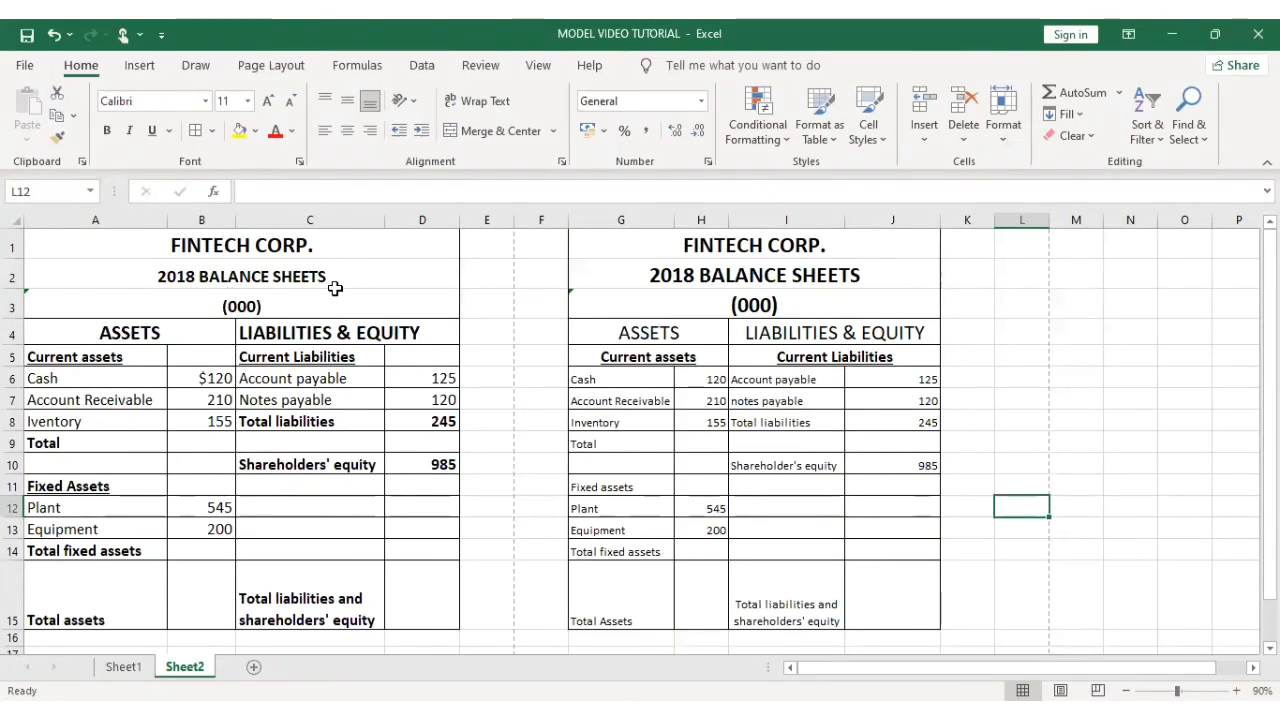
# Step: Look over the lower rows of the two balance sheets and switch to Sheet1
pyautogui.scroll(-3, 335, 288)
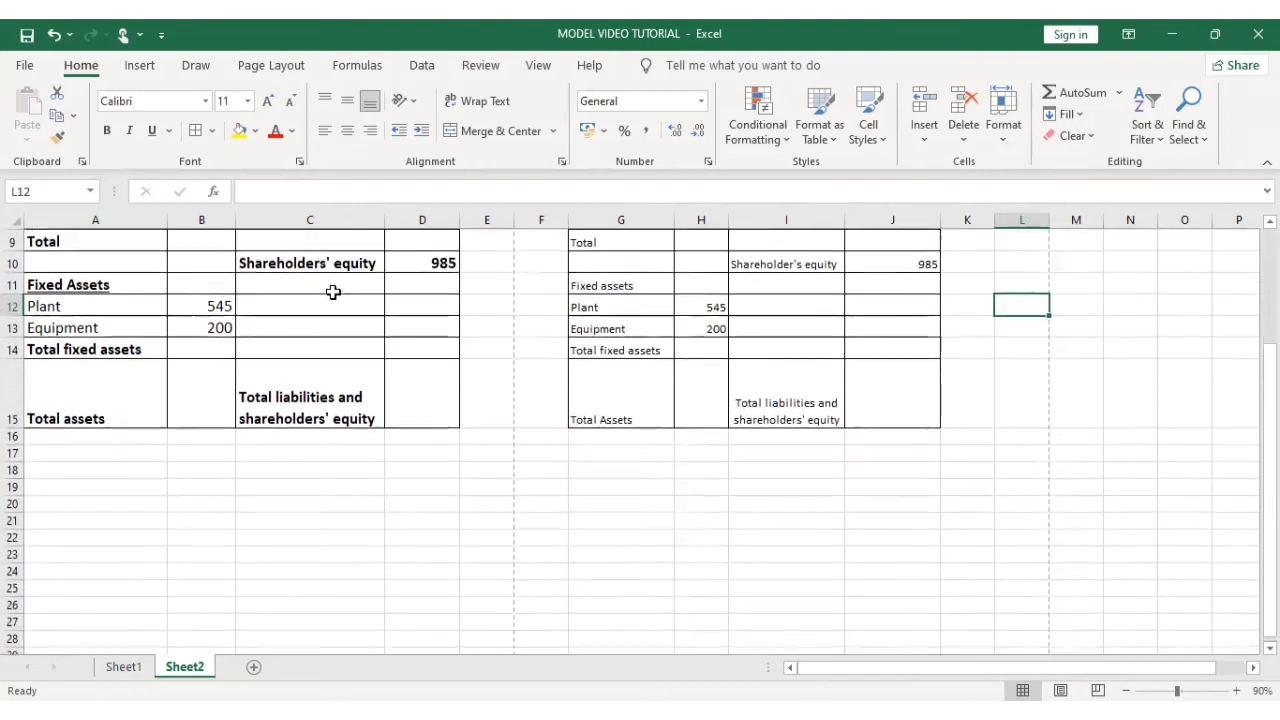
pyautogui.click(123, 666)
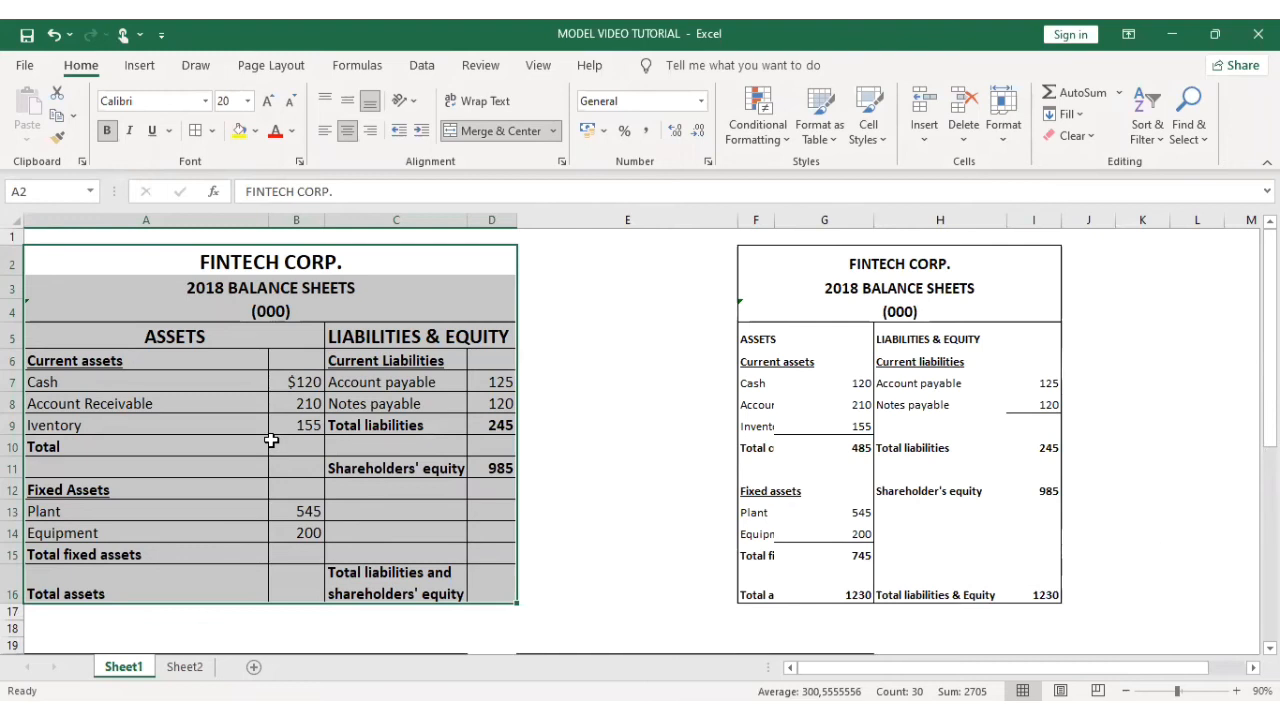
# Step: Copy the FINTECH CORP. 2018 income statement in A20:C32 on Sheet1
pyautogui.scroll(-5, 270, 432)
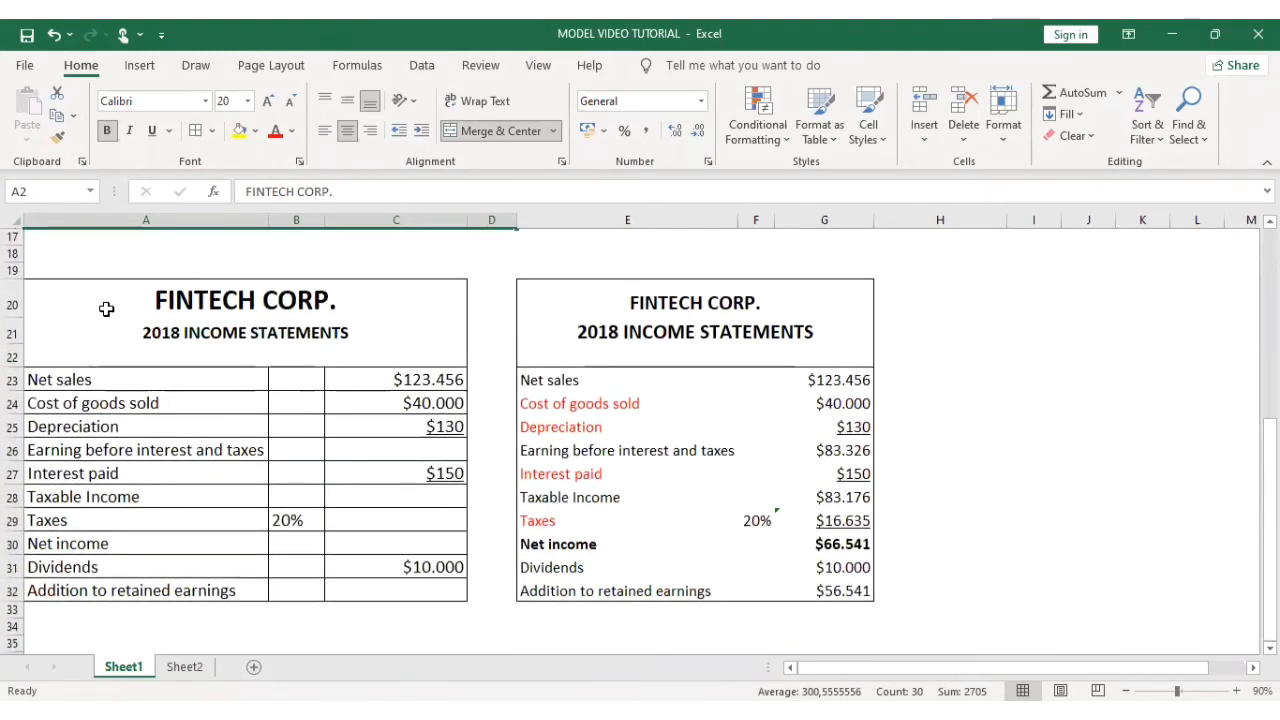
pyautogui.moveTo(103, 306); pyautogui.dragTo(140, 567)
pyautogui.click(131, 396)
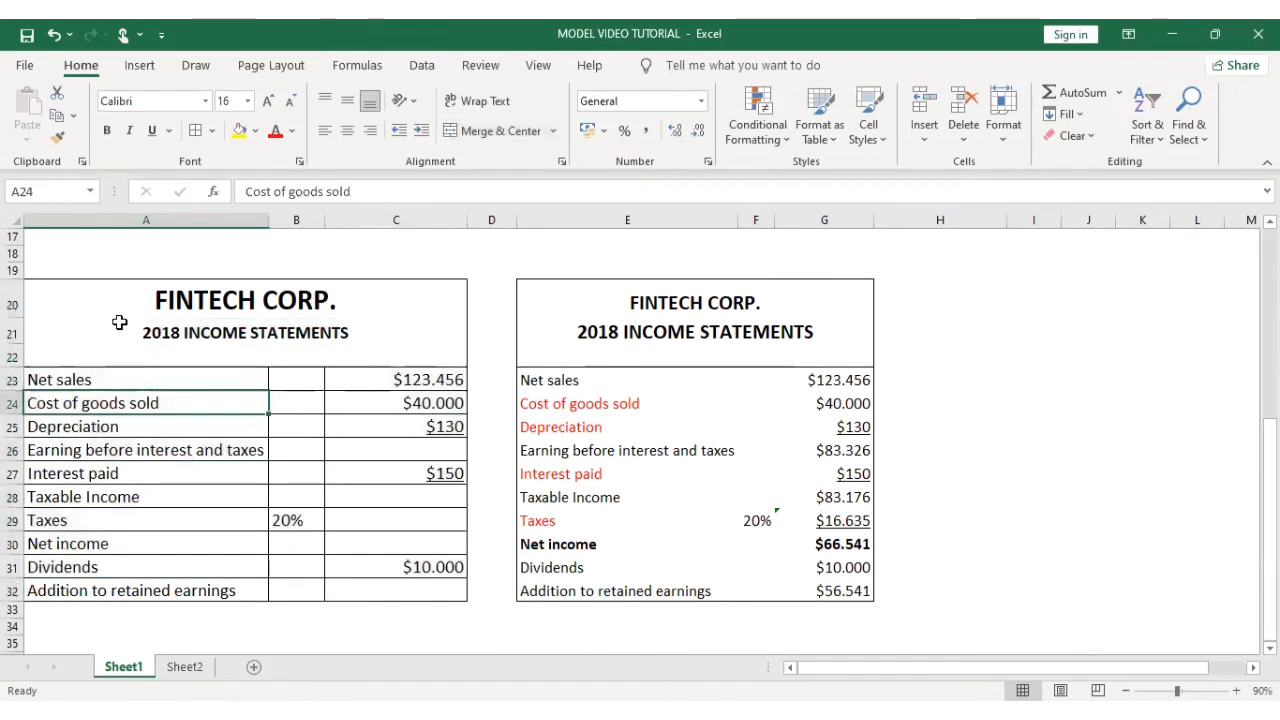
pyautogui.moveTo(117, 300); pyautogui.dragTo(161, 594)
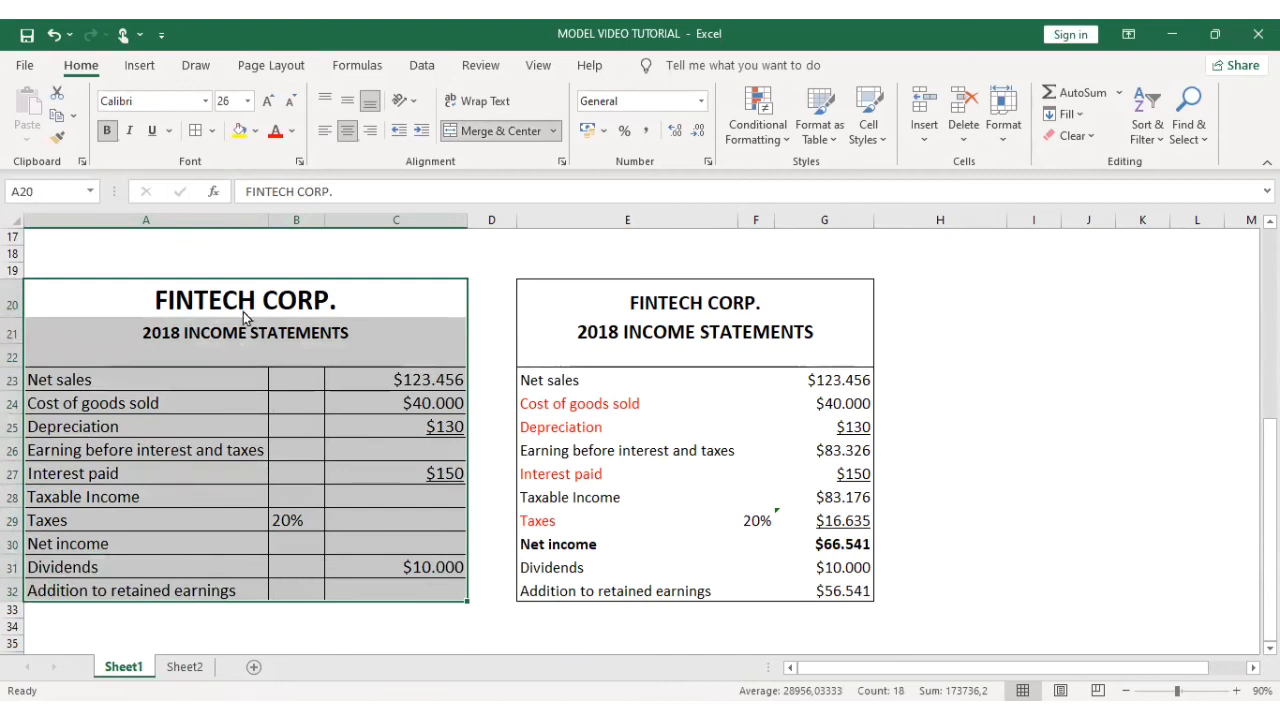
pyautogui.rightClick(182, 300)
pyautogui.click(228, 211)
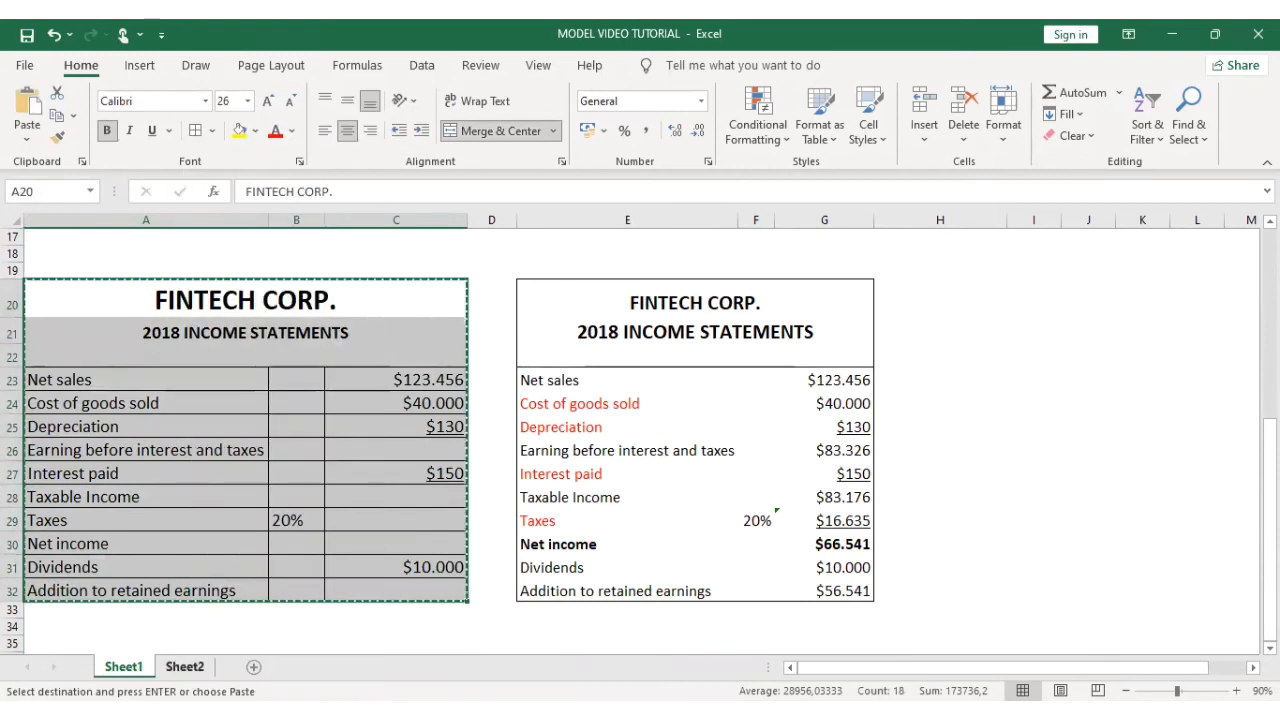
# Step: Paste the copied income statement, keeping its formatting, into Sheet2 starting at cell A19 below the balance sheet
pyautogui.click(185, 666)
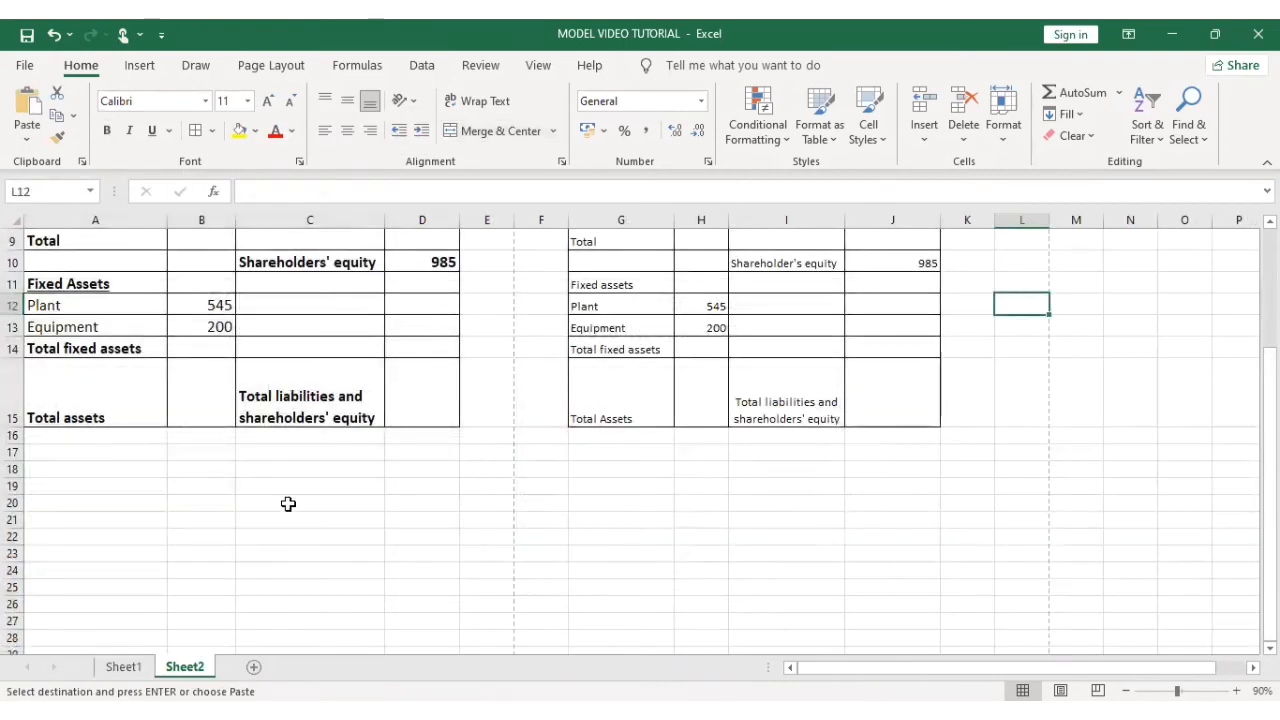
pyautogui.click(75, 452)
pyautogui.click(74, 483)
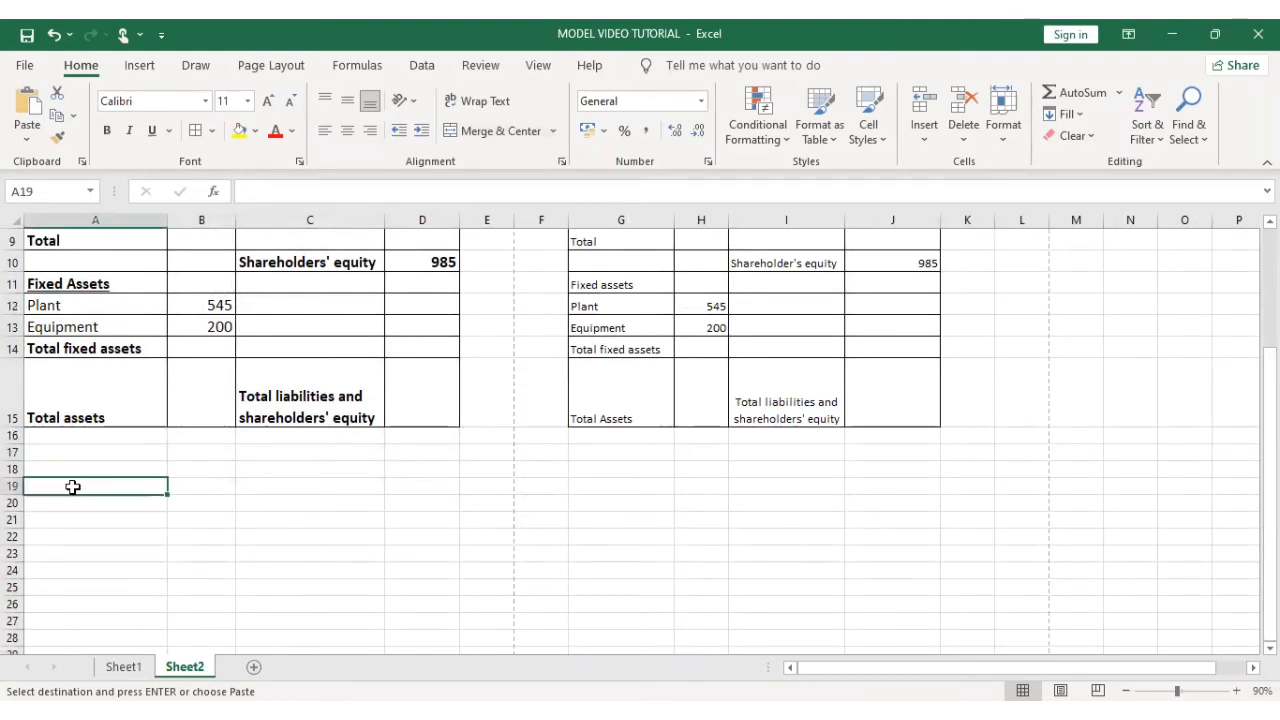
pyautogui.rightClick(75, 485)
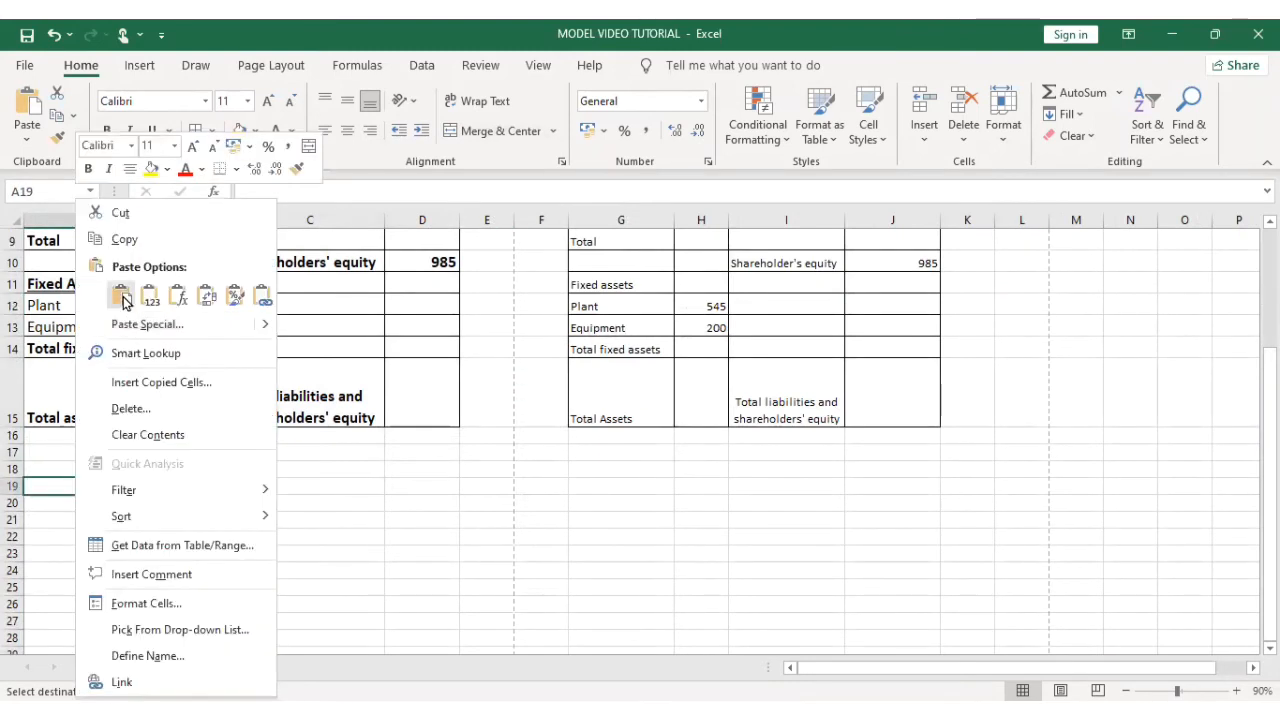
pyautogui.click(122, 300)
pyautogui.scroll(-3, 471, 520)
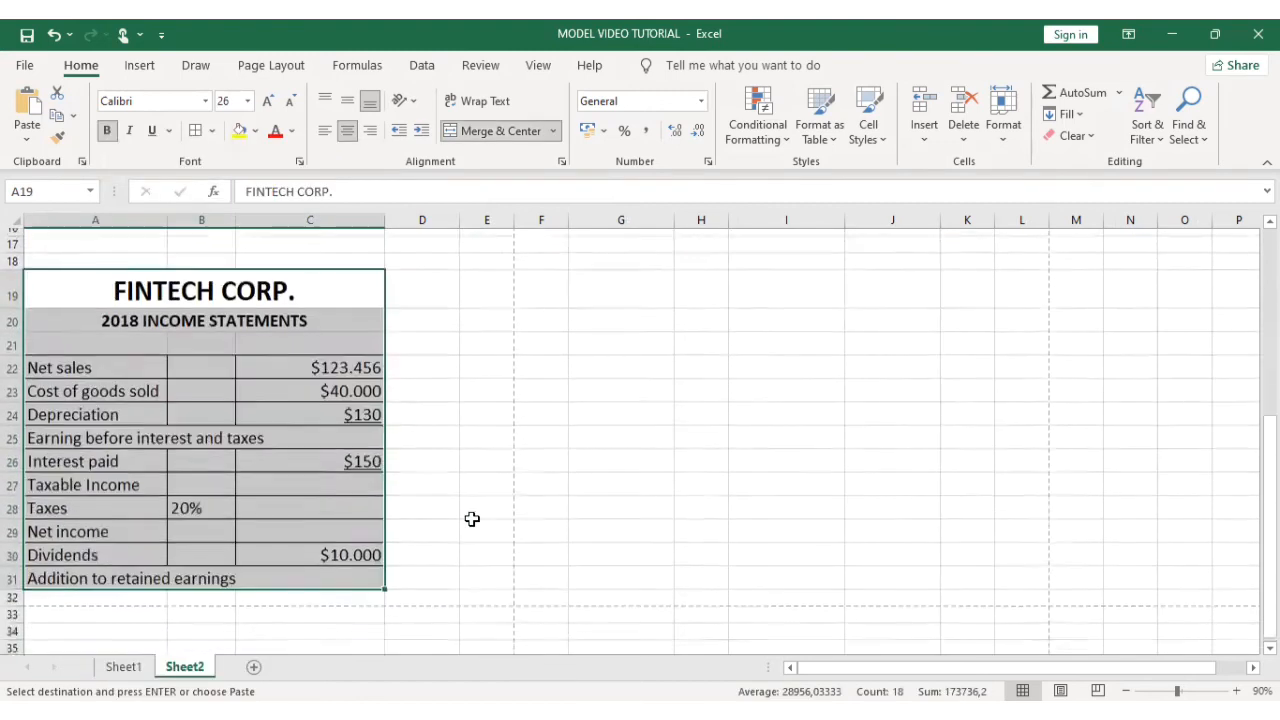
pyautogui.click(278, 515)
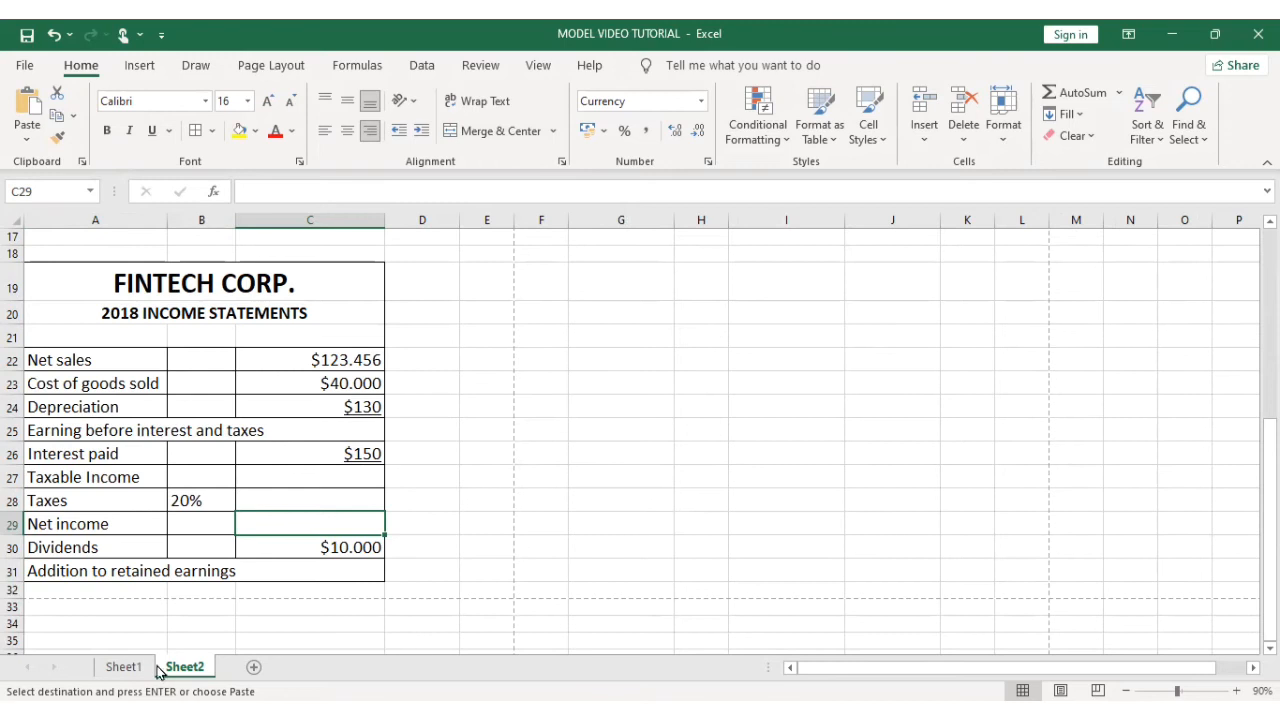
# Step: Compare the pasted statement with the original on Sheet1, and widen column A on Sheet2 to fit its longest labels
pyautogui.click(126, 667)
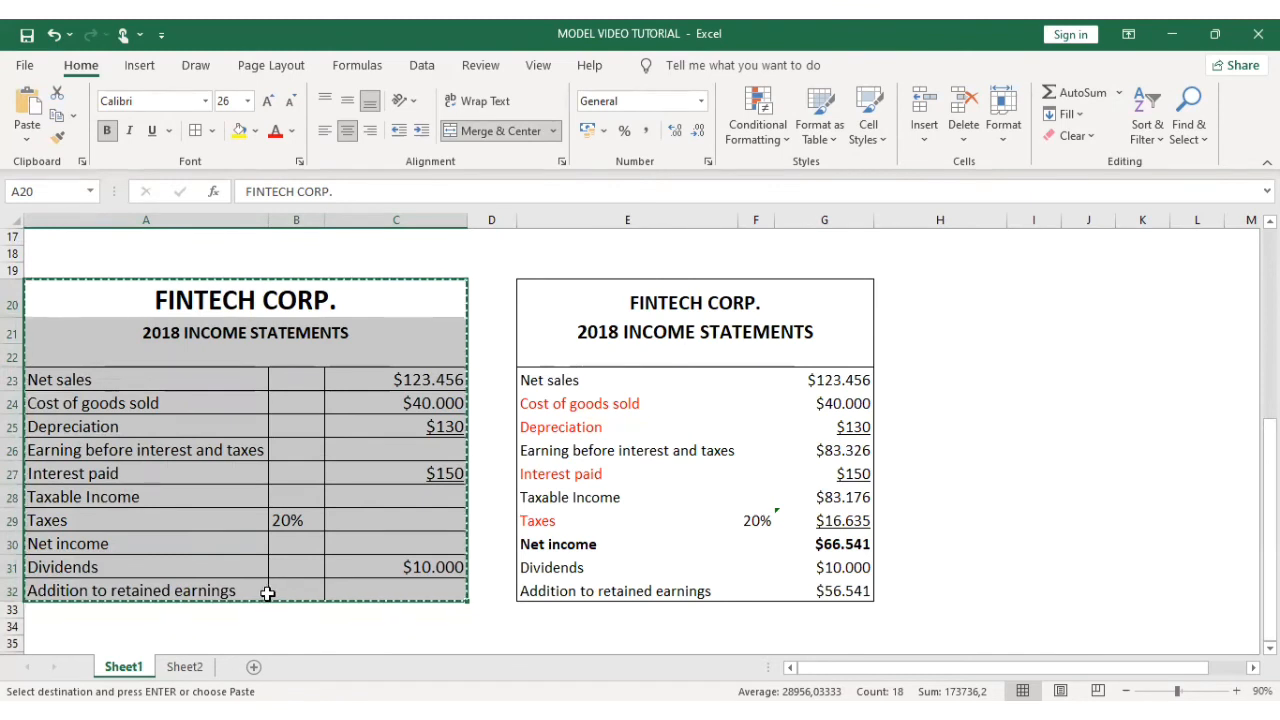
pyautogui.click(184, 667)
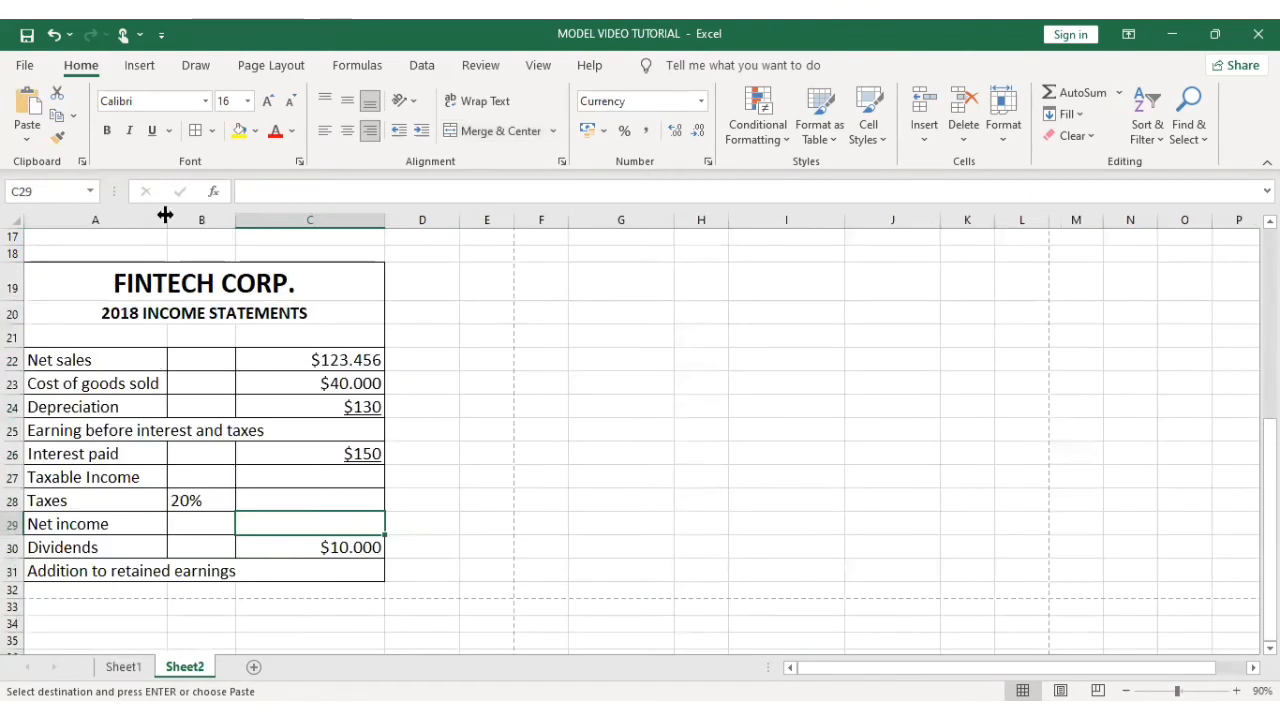
pyautogui.moveTo(165, 215); pyautogui.dragTo(273, 211)
pyautogui.click(553, 520)
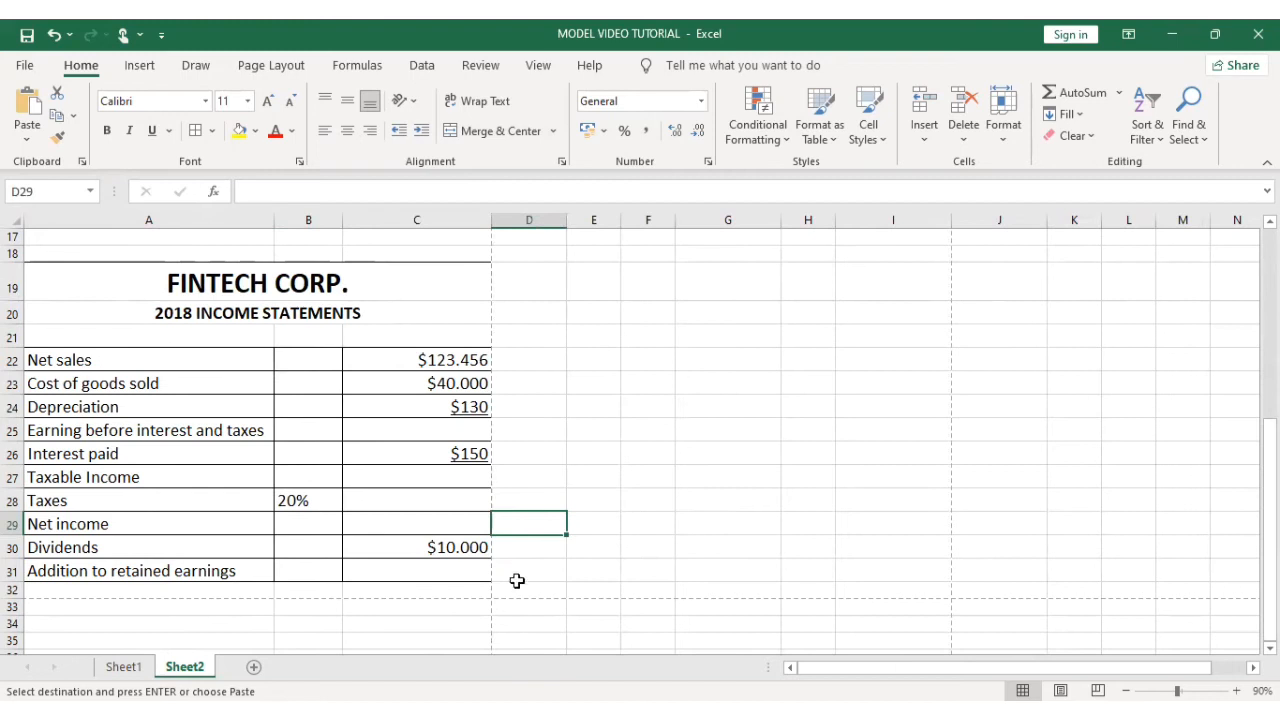
pyautogui.click(628, 640)
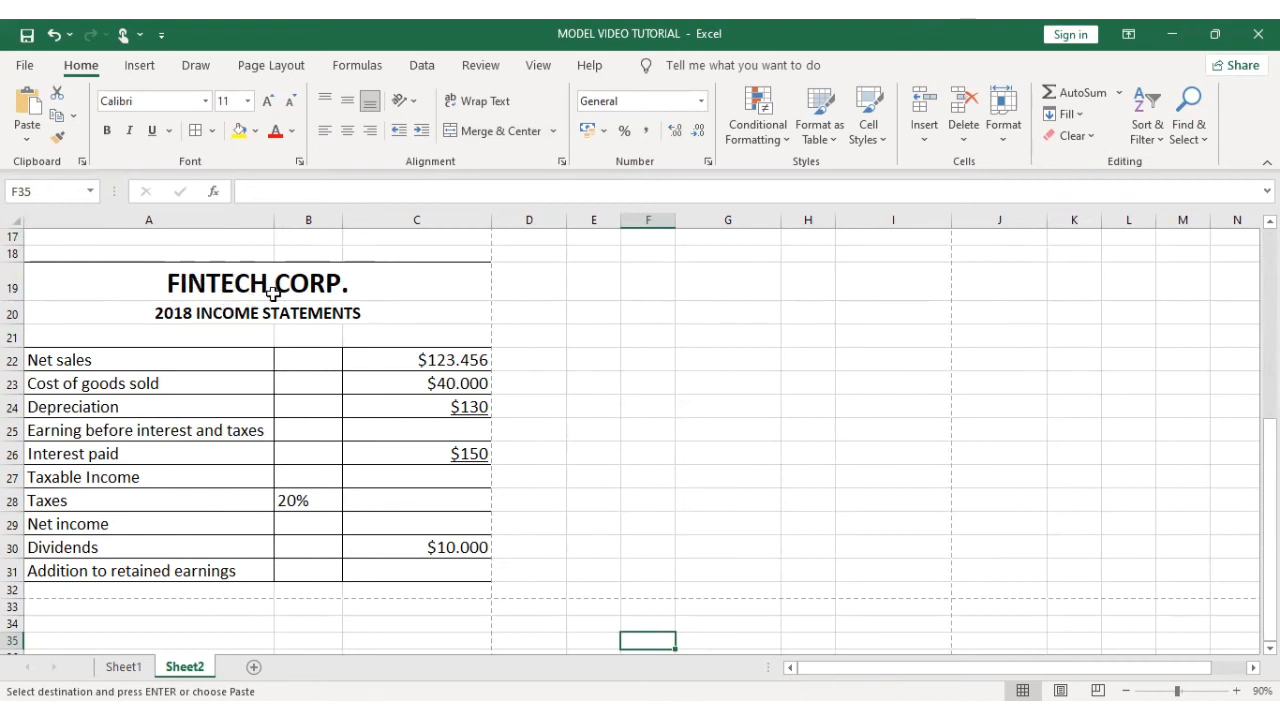
# Step: Enter the company title "FINTECH CORP." in G19, beside the pasted income statement
pyautogui.click(710, 283)
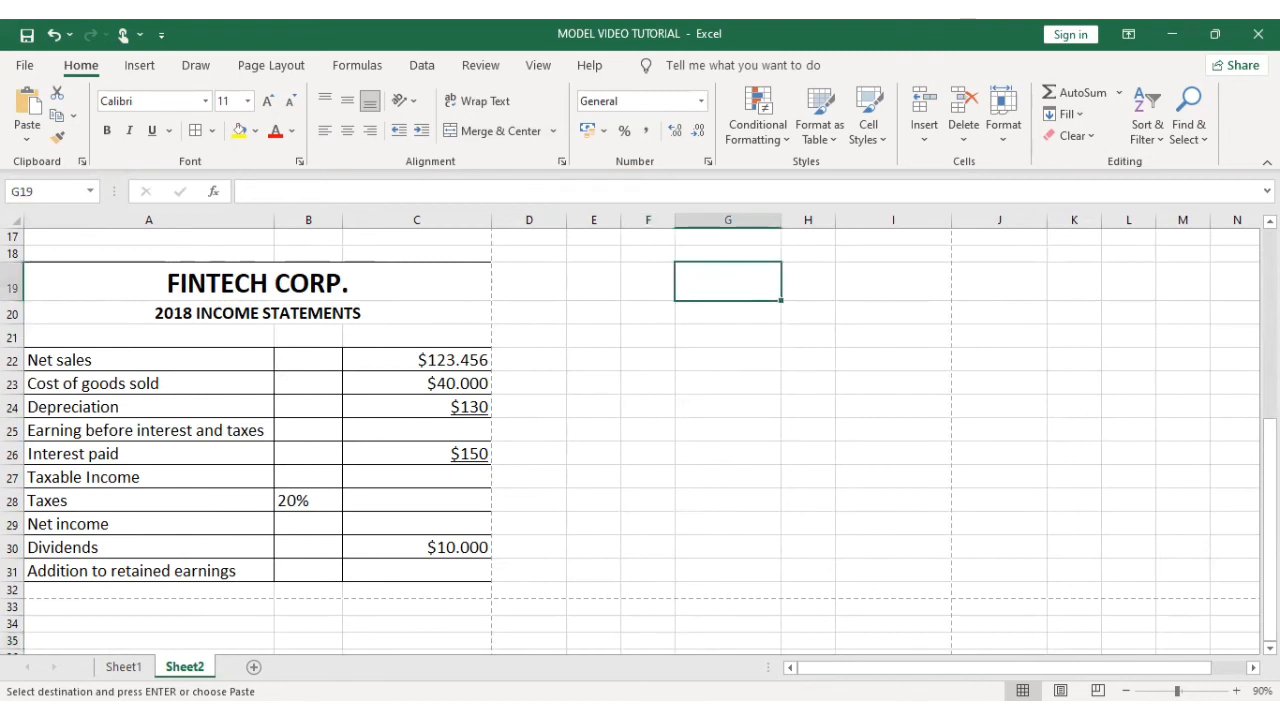
pyautogui.press('Escape')
pyautogui.write('FIN')
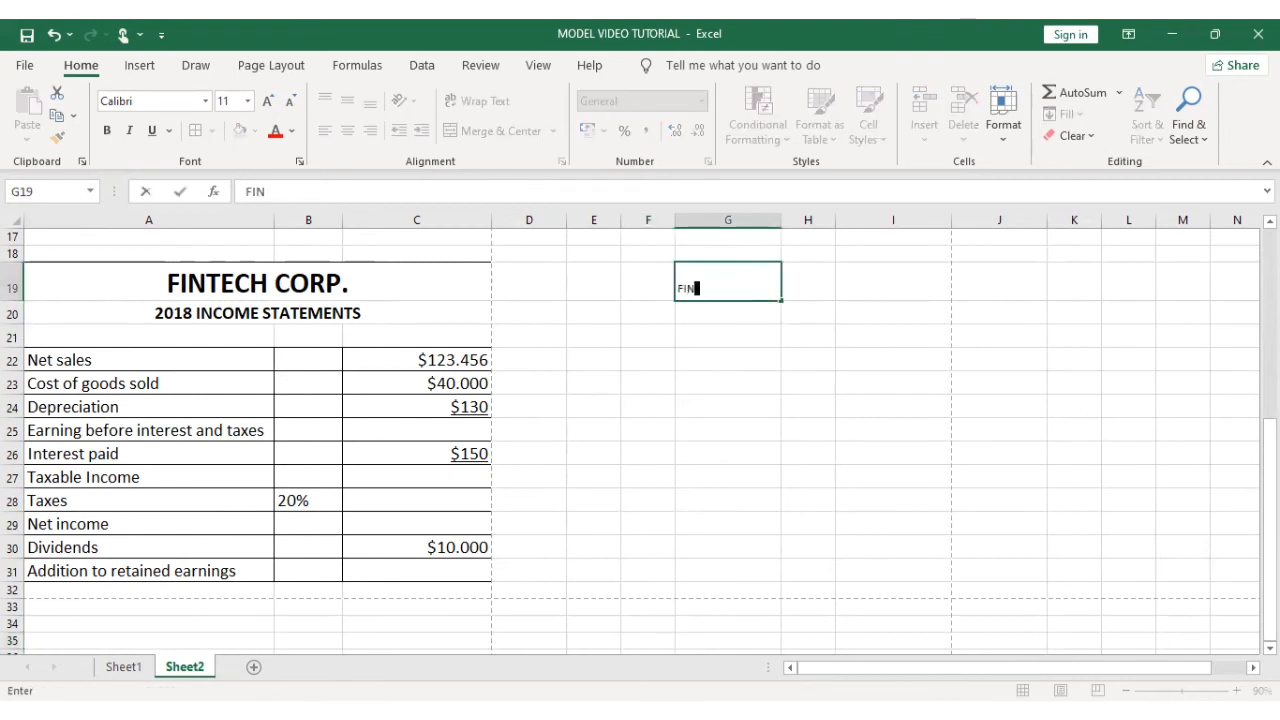
pyautogui.write('TECH CORP.')
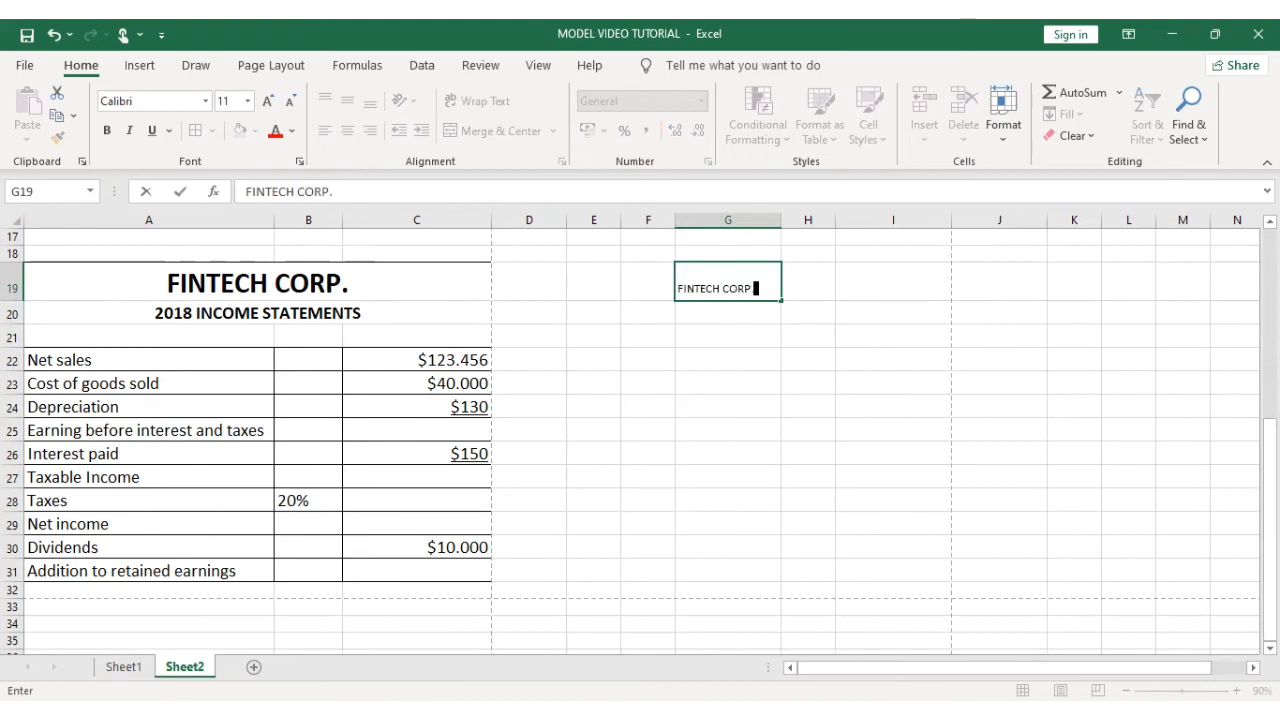
pyautogui.press('Return')
# Step: Enter the subtitle "2018 INCOME STATEMENTS" in G20
pyautogui.write('20')
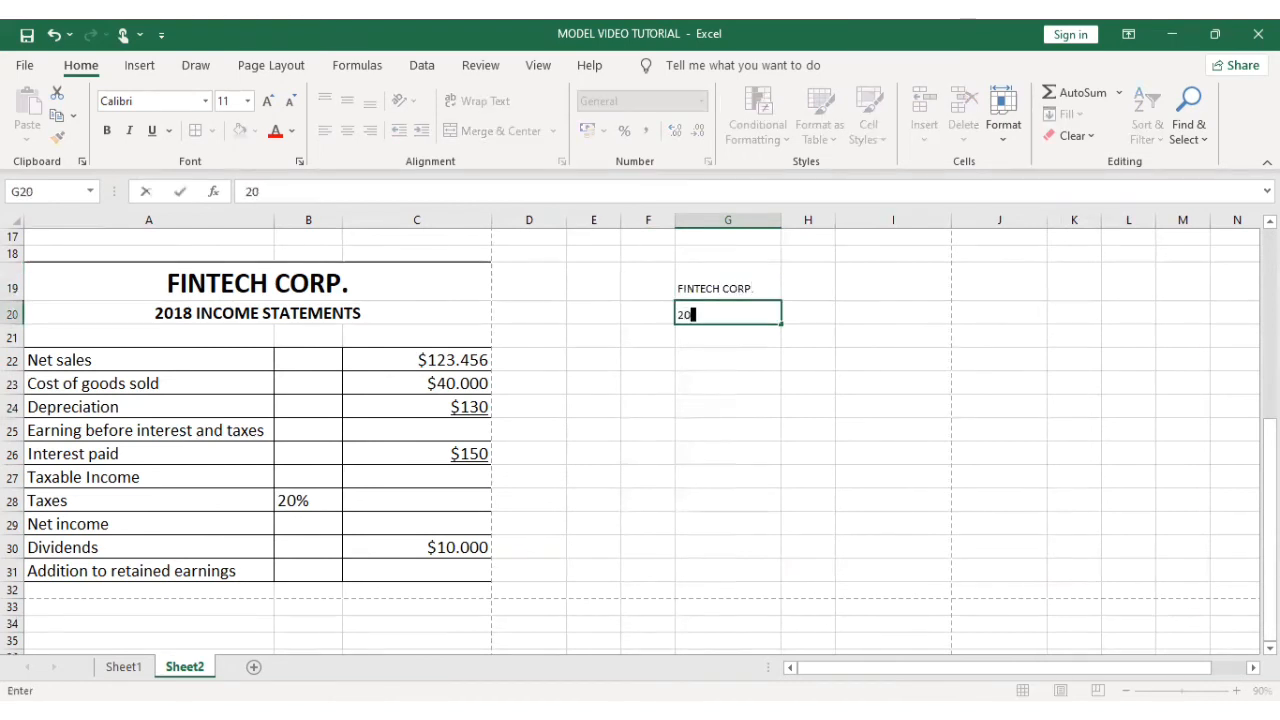
pyautogui.write('18 INCO')
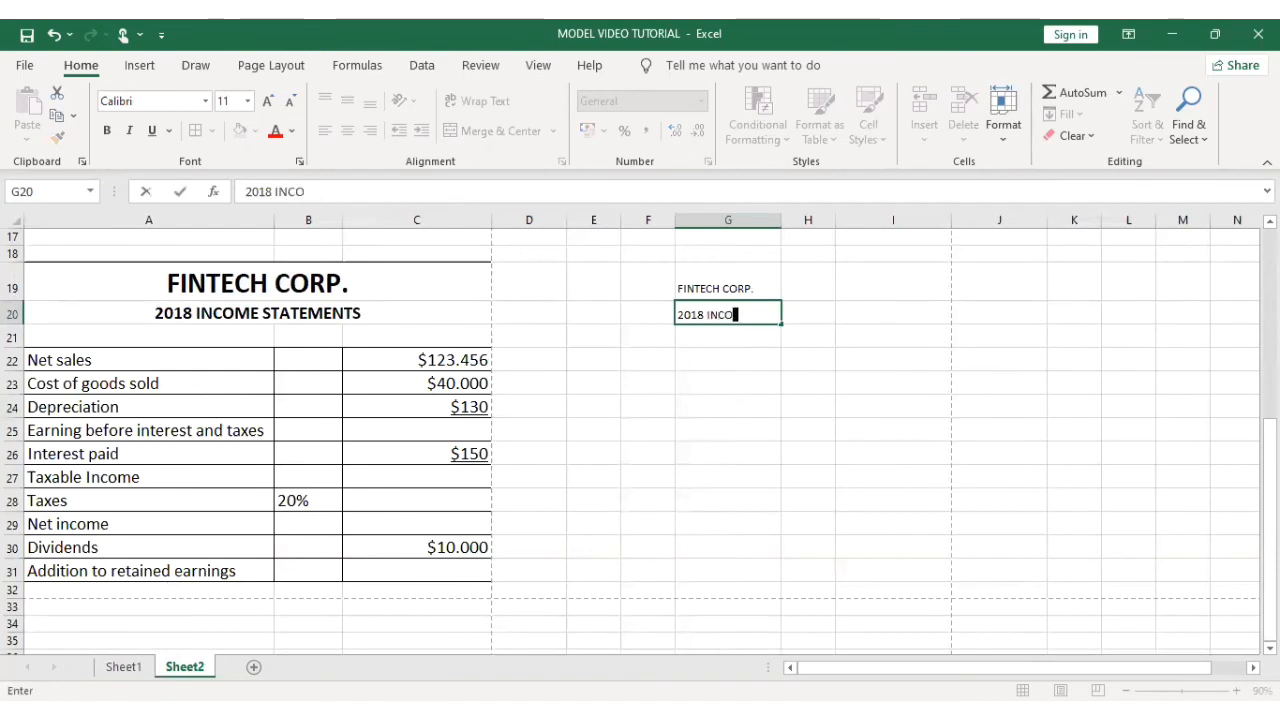
pyautogui.write('ME STATEMANT')
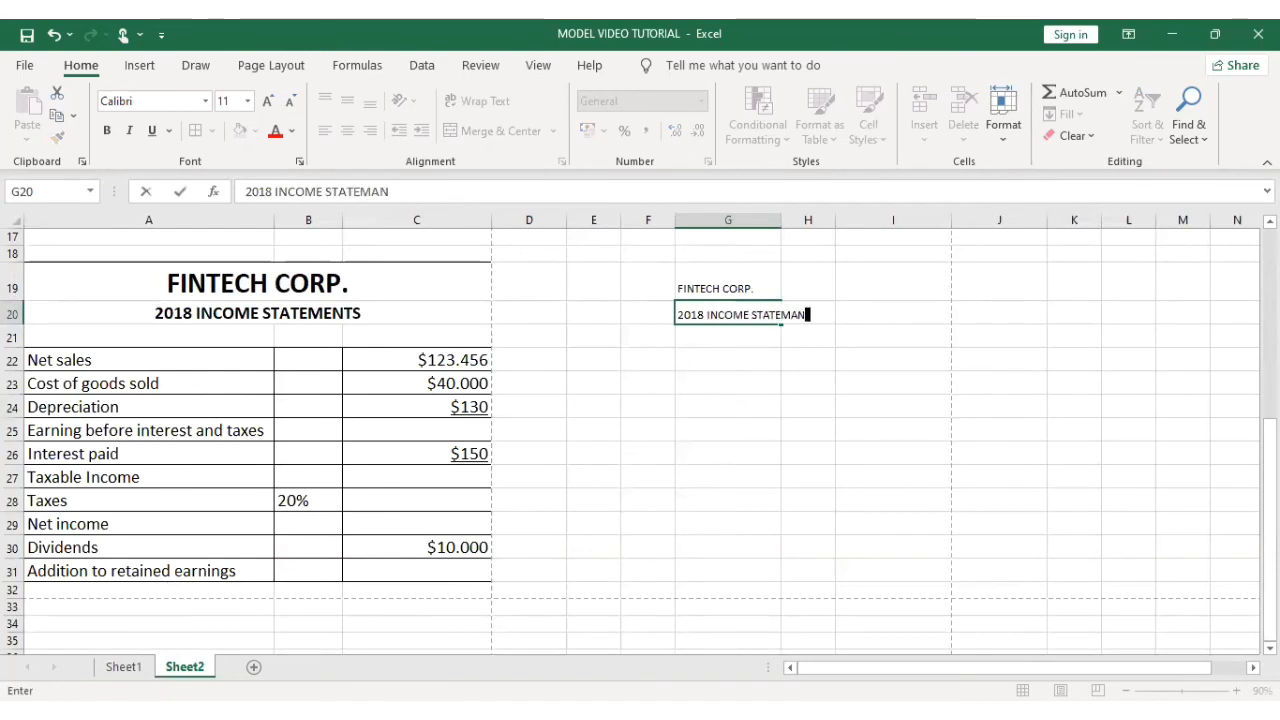
pyautogui.press('BackSpace')
pyautogui.press('BackSpace')
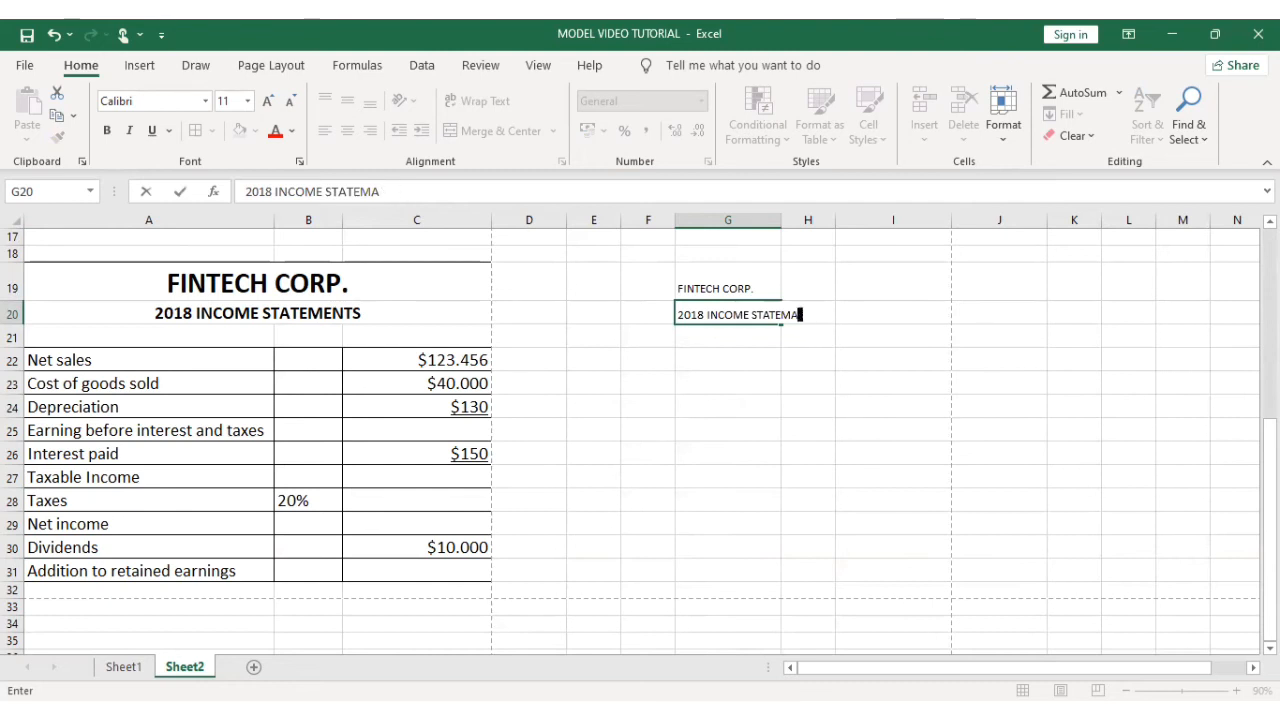
pyautogui.write('S')
pyautogui.press('Return')
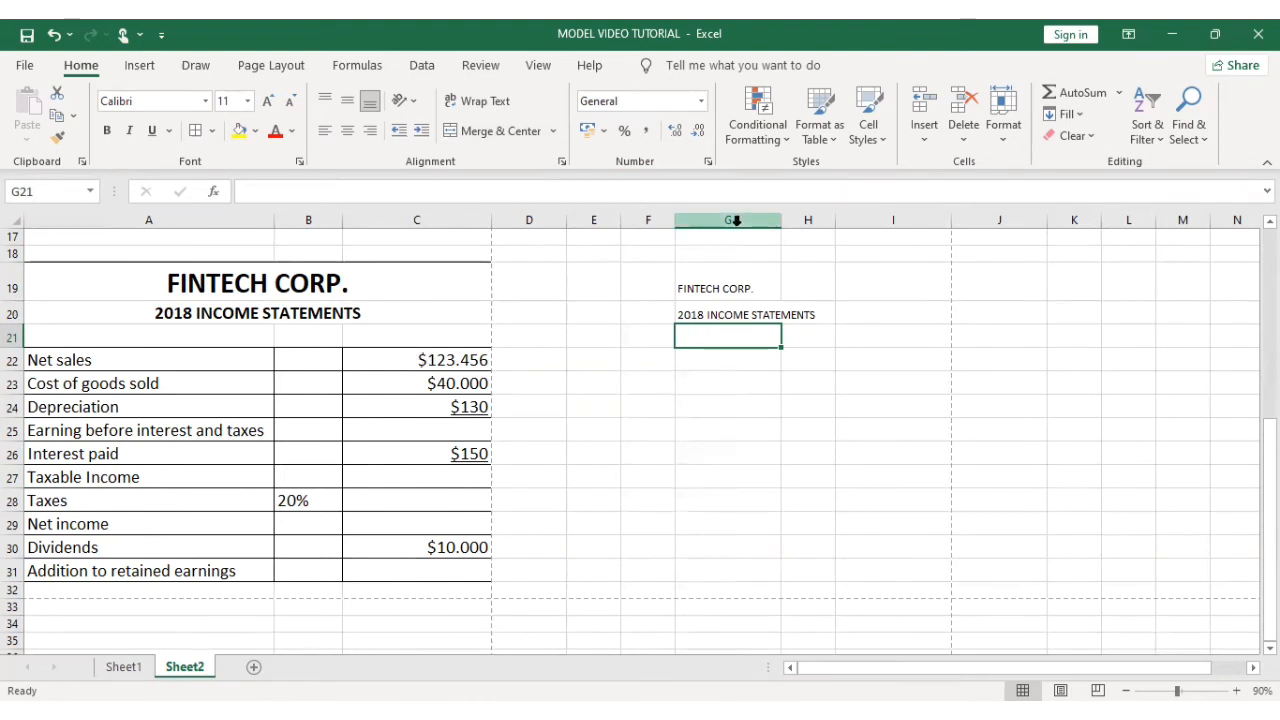
# Step: Enter the row labels "Net sales" in G22 and "Cost of goods sold" in G23
pyautogui.click(704, 363)
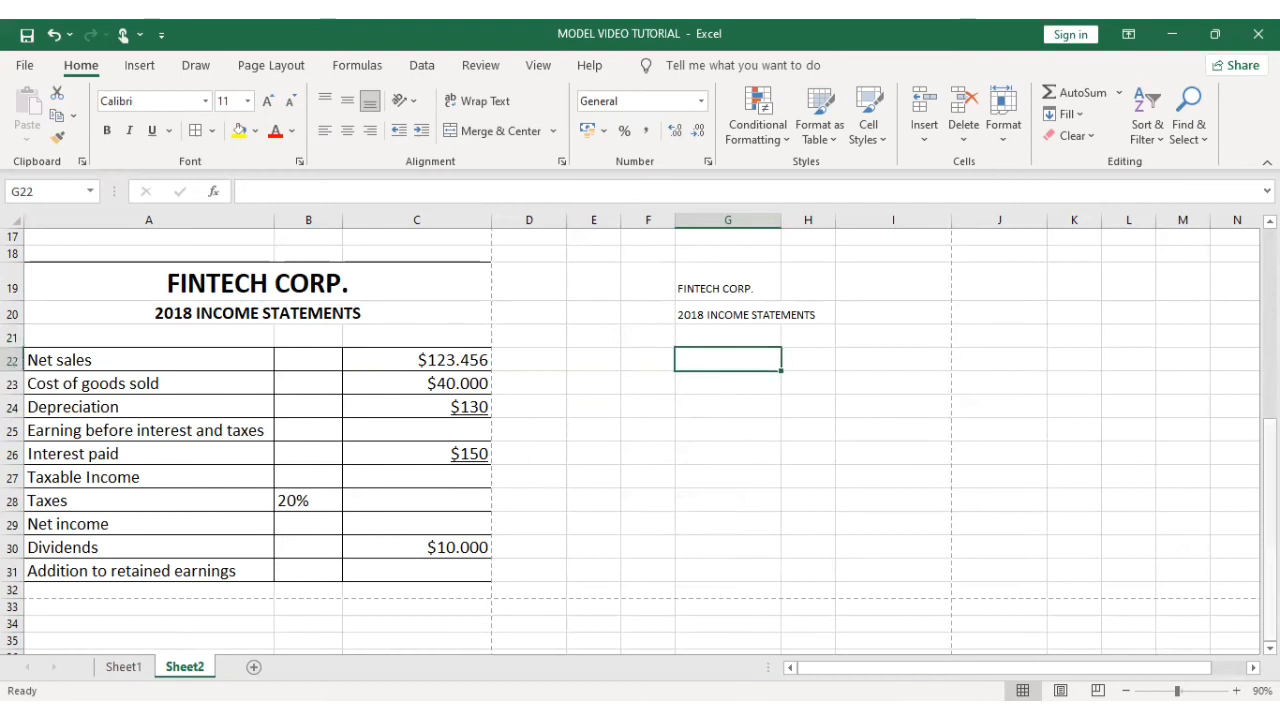
pyautogui.write('Net')
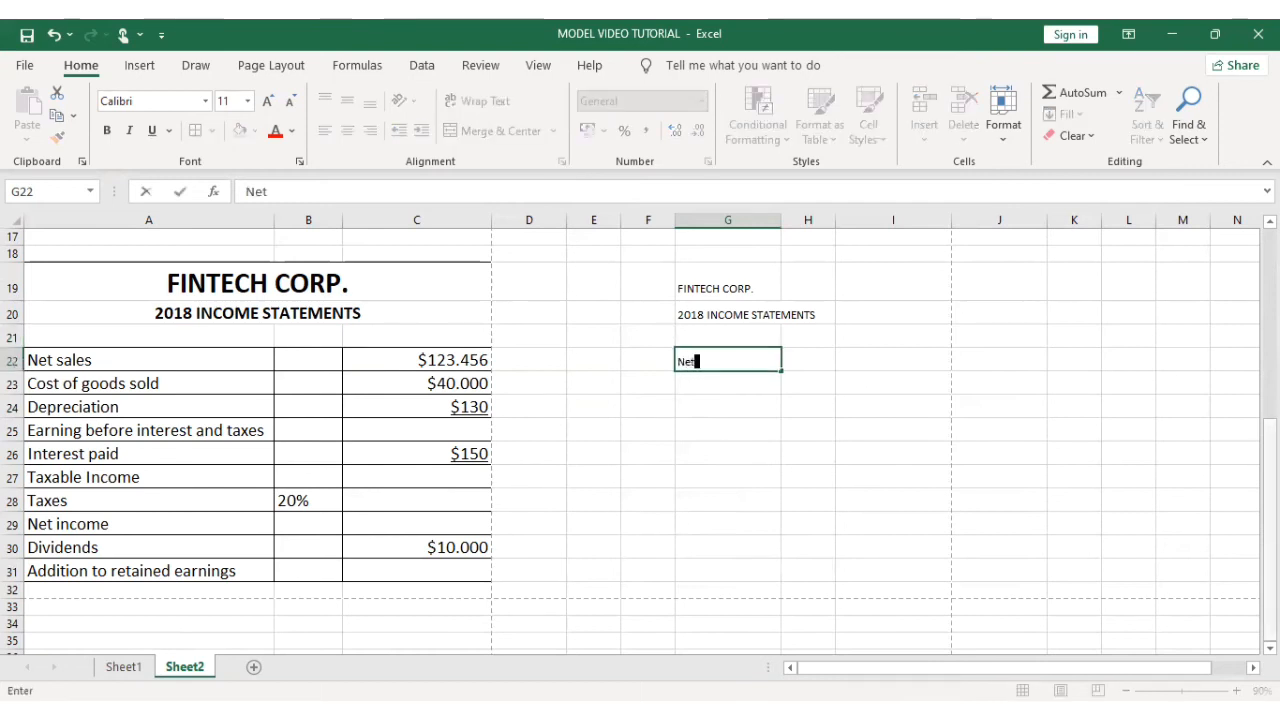
pyautogui.write(' sales')
pyautogui.press('Return')
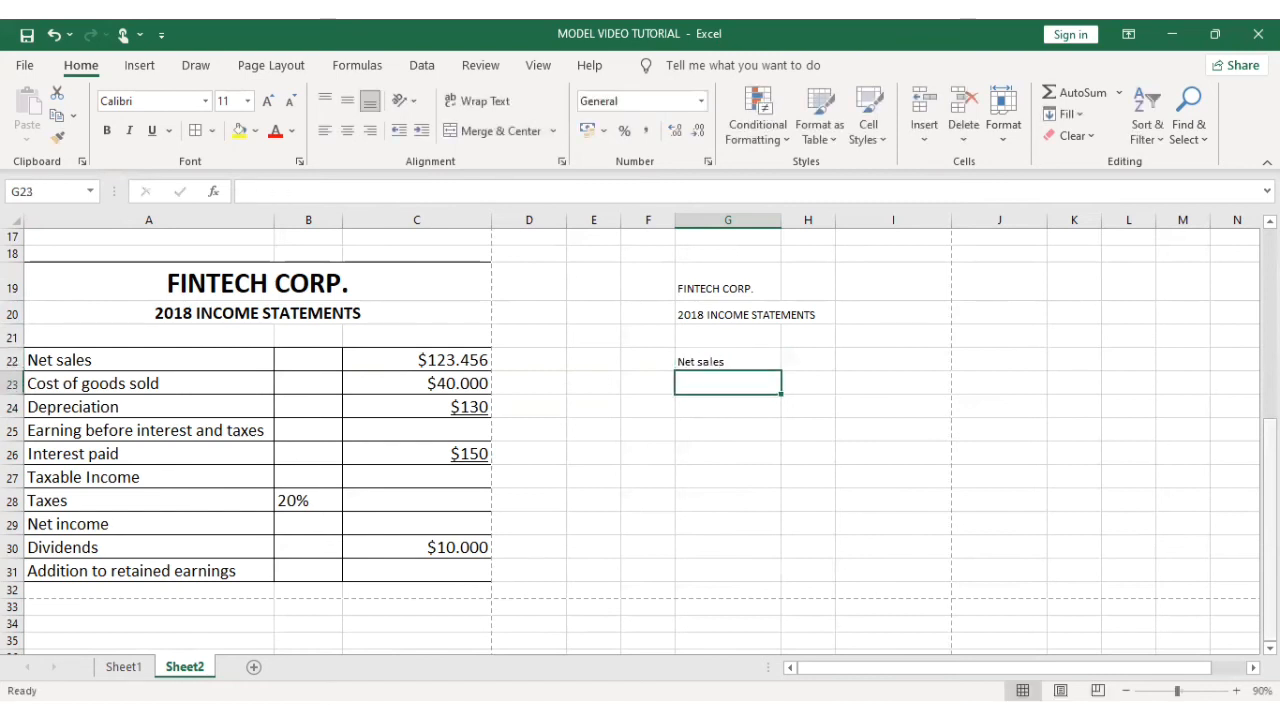
pyautogui.write('Cost of')
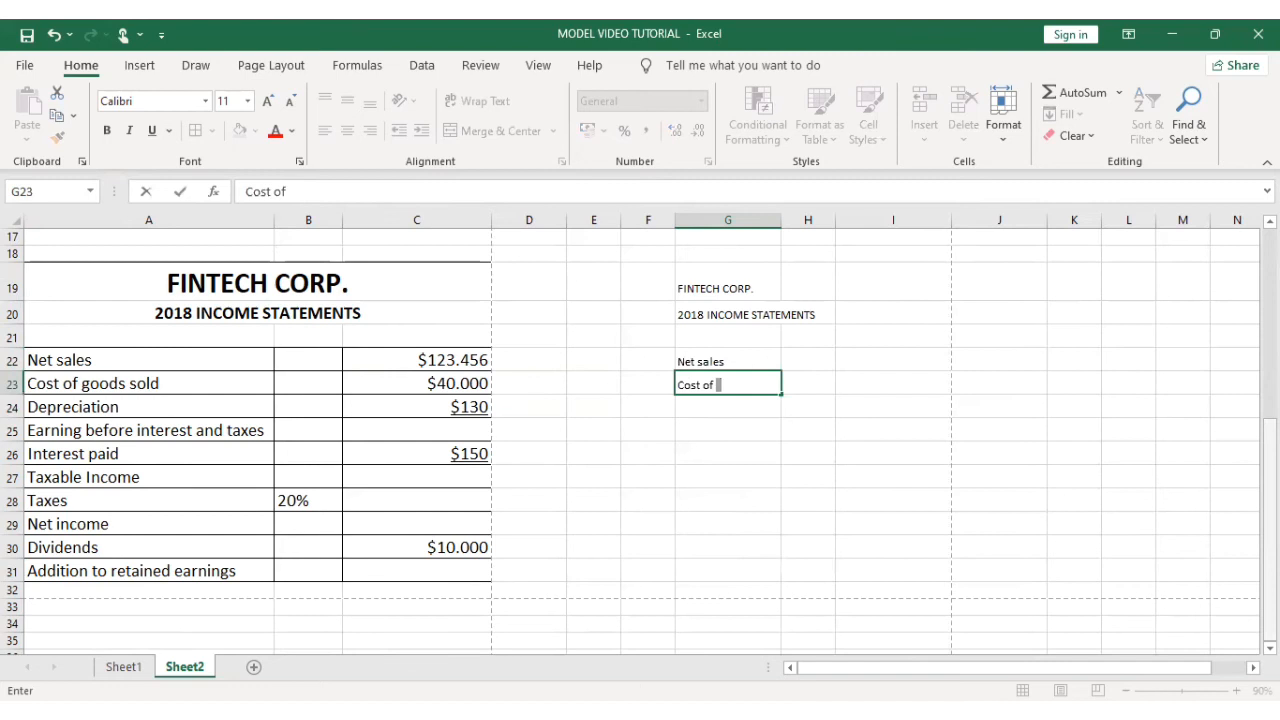
pyautogui.write(' goods sold')
pyautogui.press('Return')
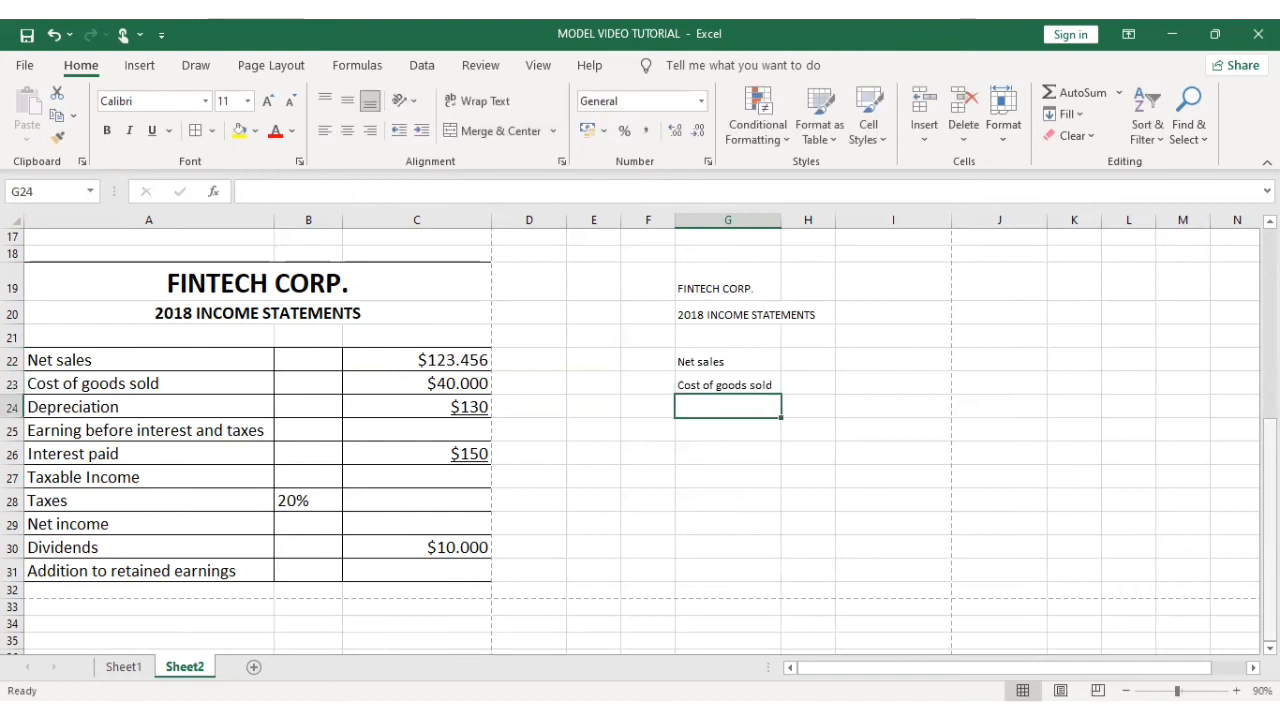
# Step: Enter the row labels "Depreciation" in G24 and "Earning before interest and taxes" in G25
pyautogui.write('De')
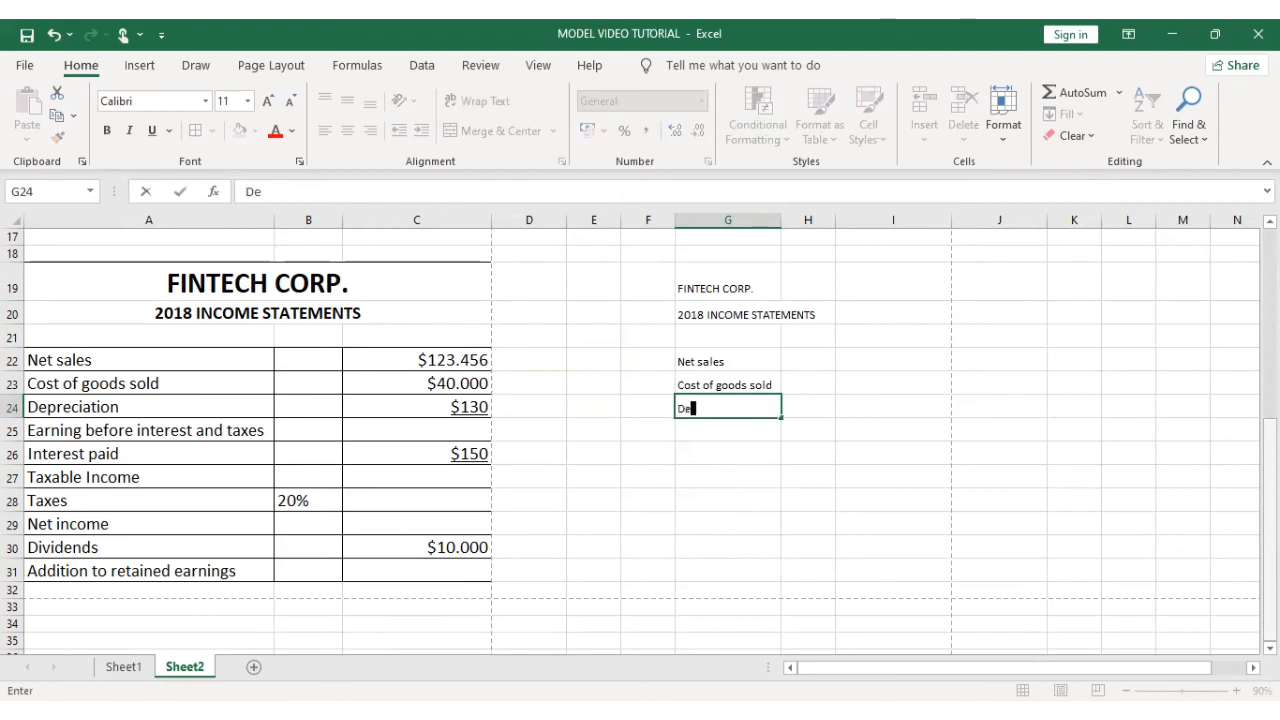
pyautogui.write('preciation')
pyautogui.press('Return')
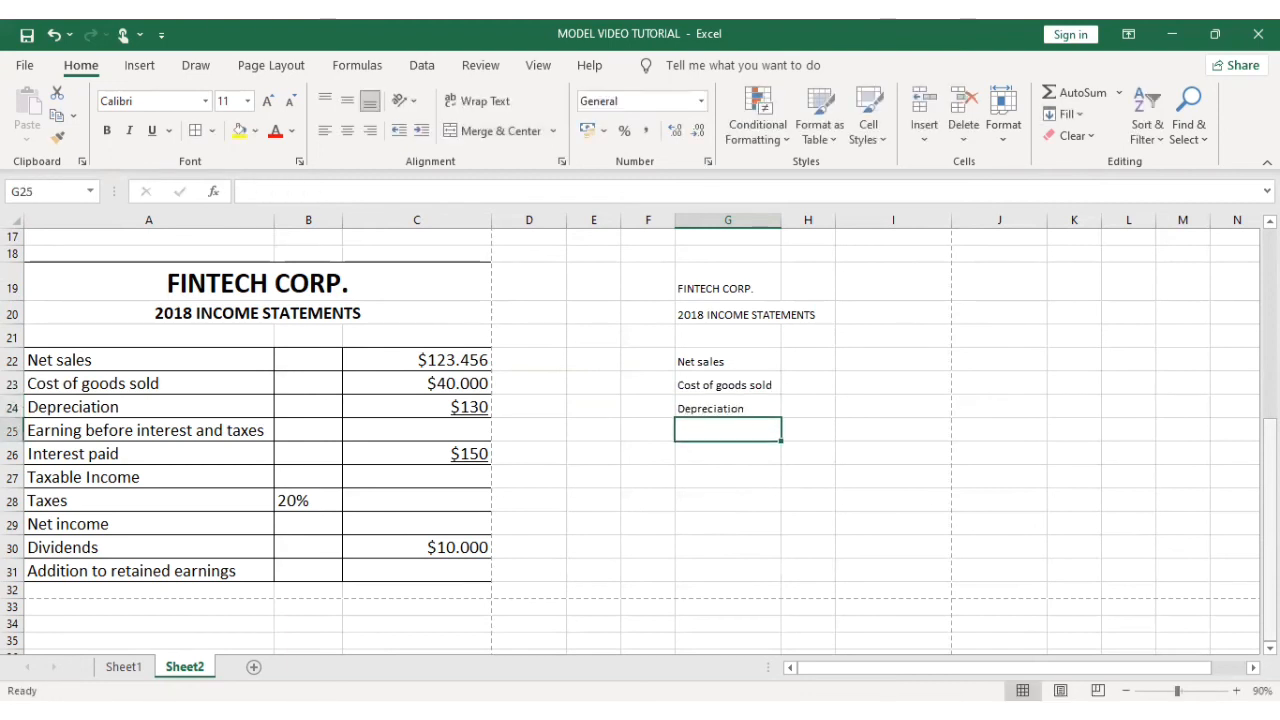
pyautogui.write('Earnin')
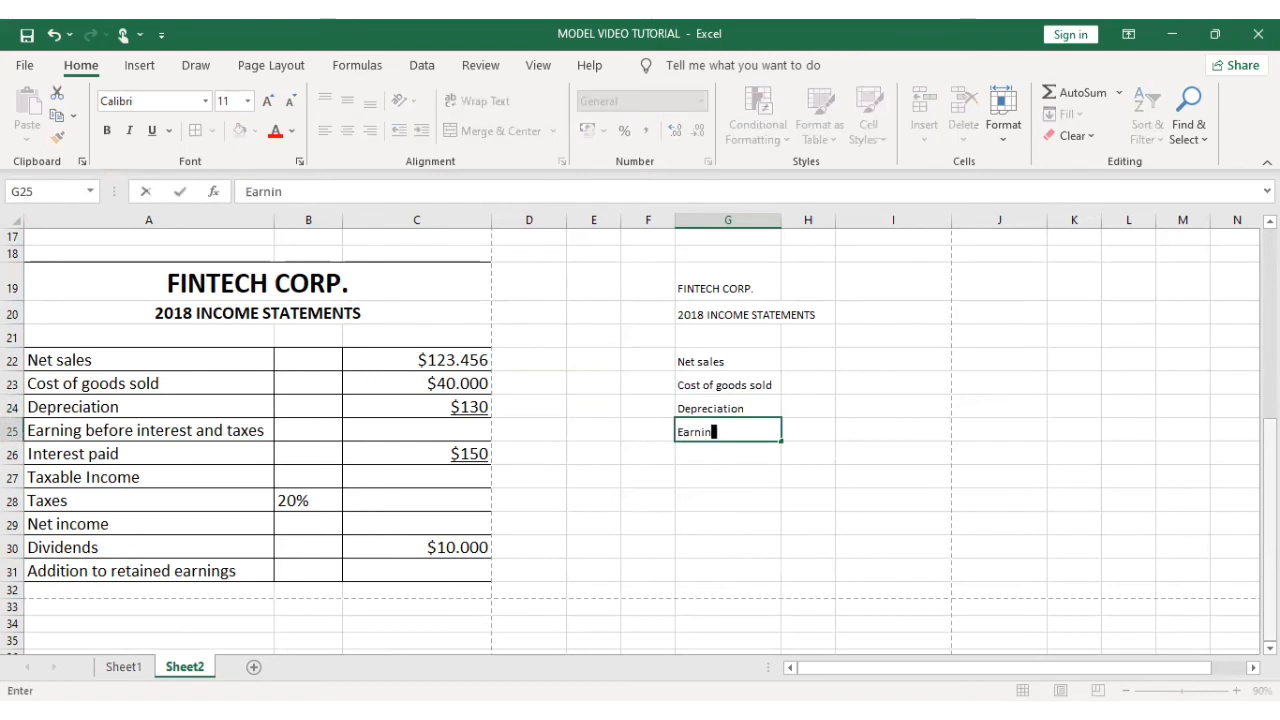
pyautogui.write('g before in')
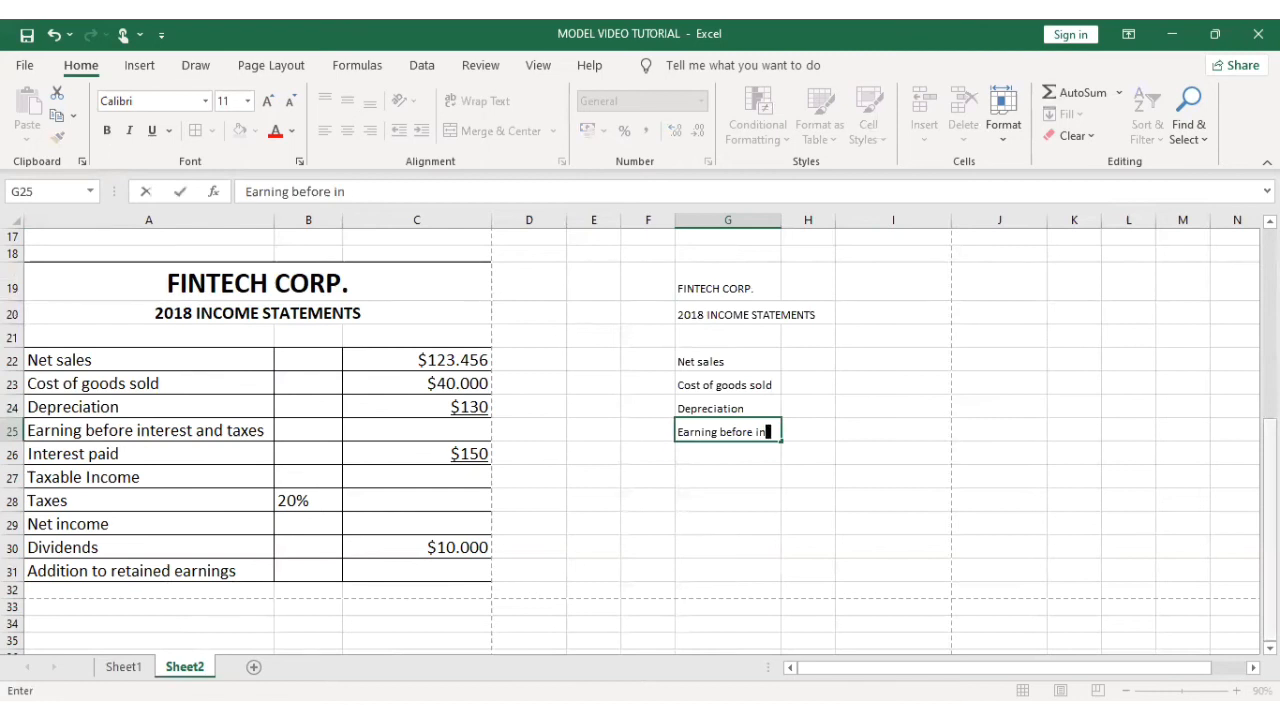
pyautogui.write('ter')
pyautogui.write('esr')
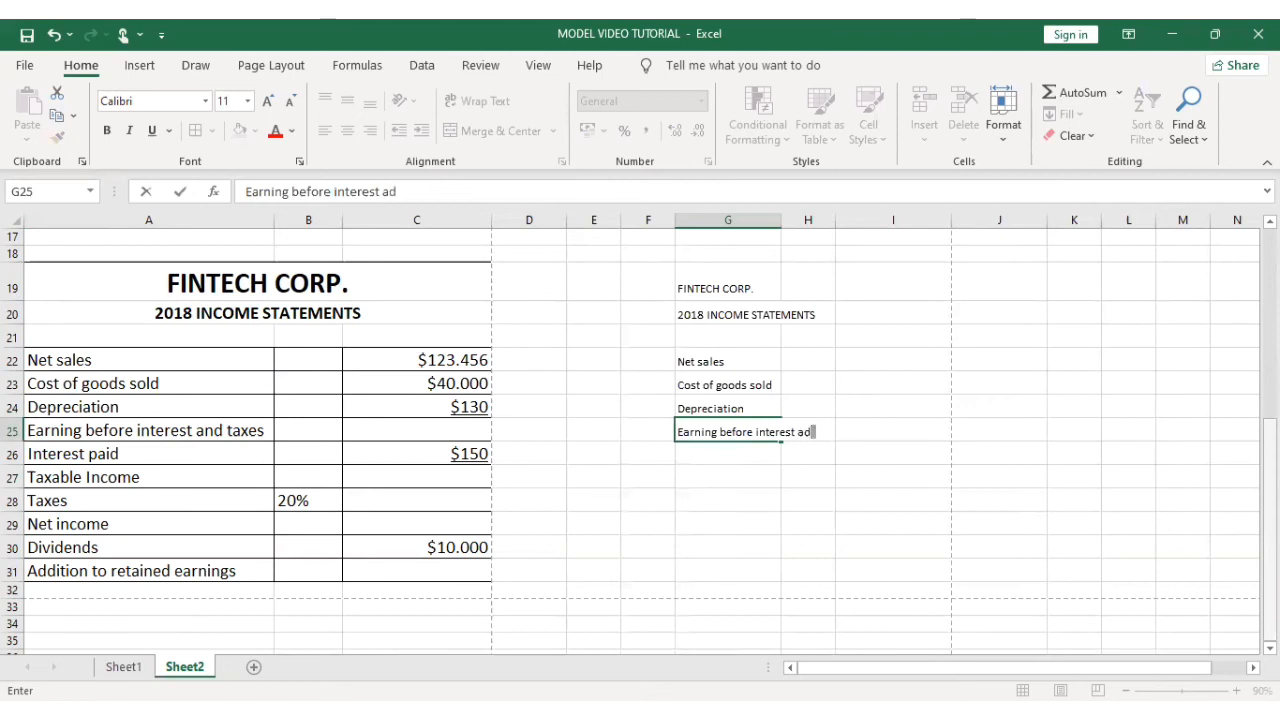
pyautogui.write('nd taxes')
pyautogui.press('Return')
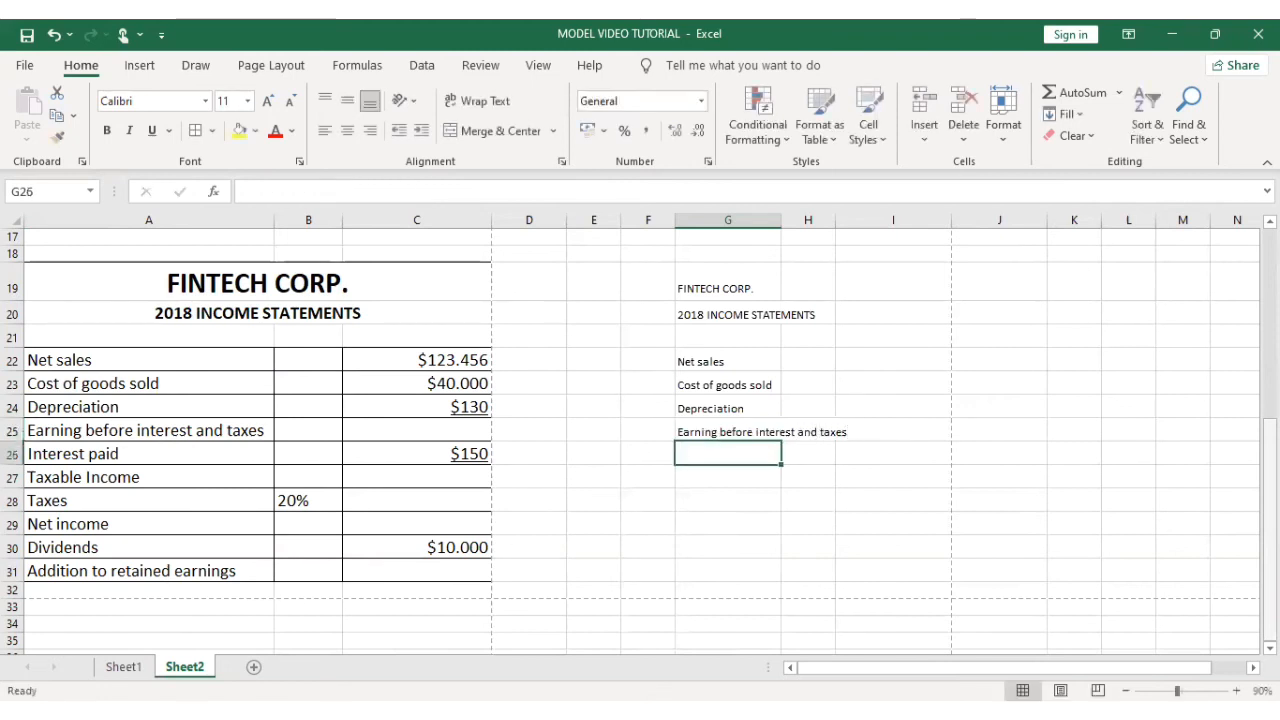
# Step: Enter the row label "interest paid" in G26
pyautogui.write('intere')
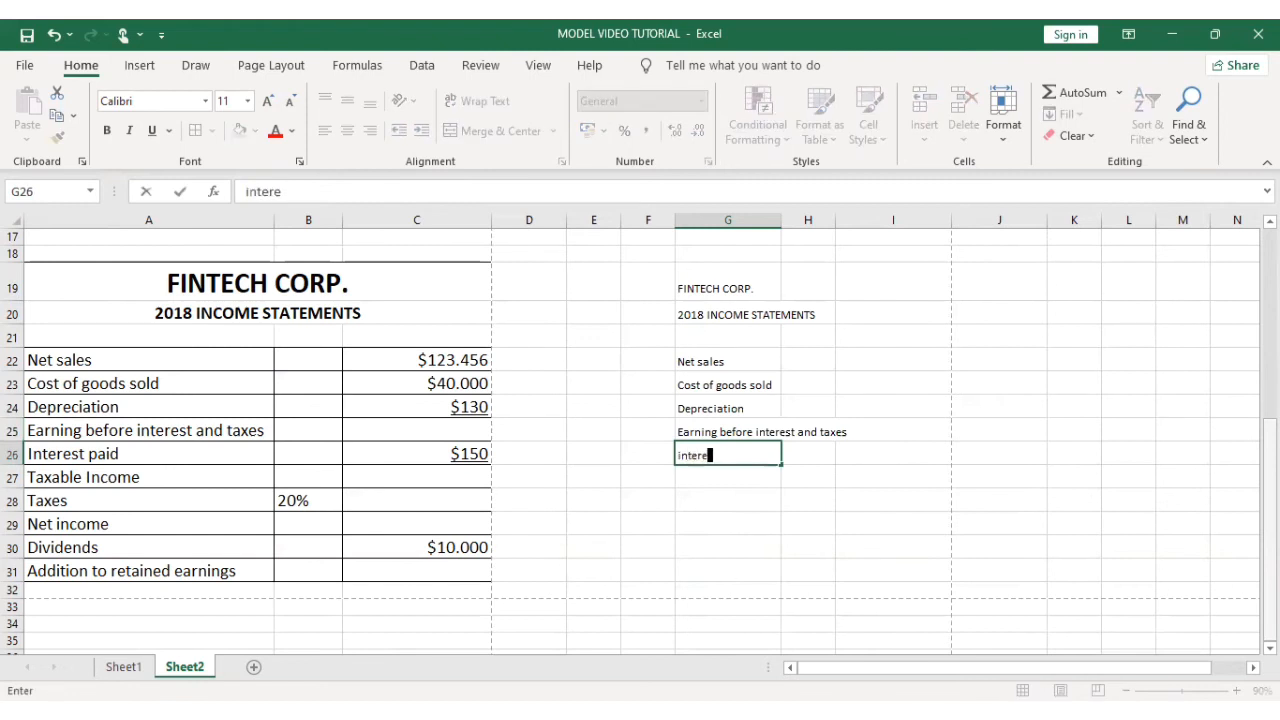
pyautogui.write('st pa')
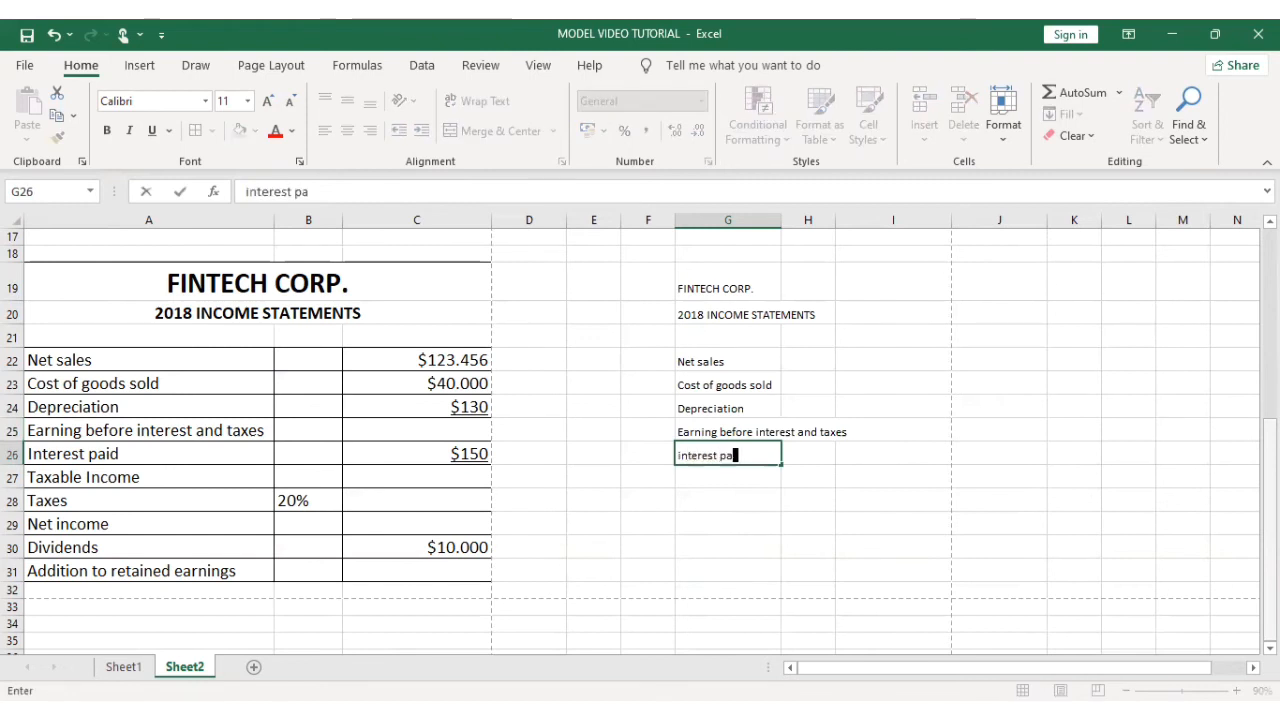
pyautogui.write('id')
pyautogui.press('Return')
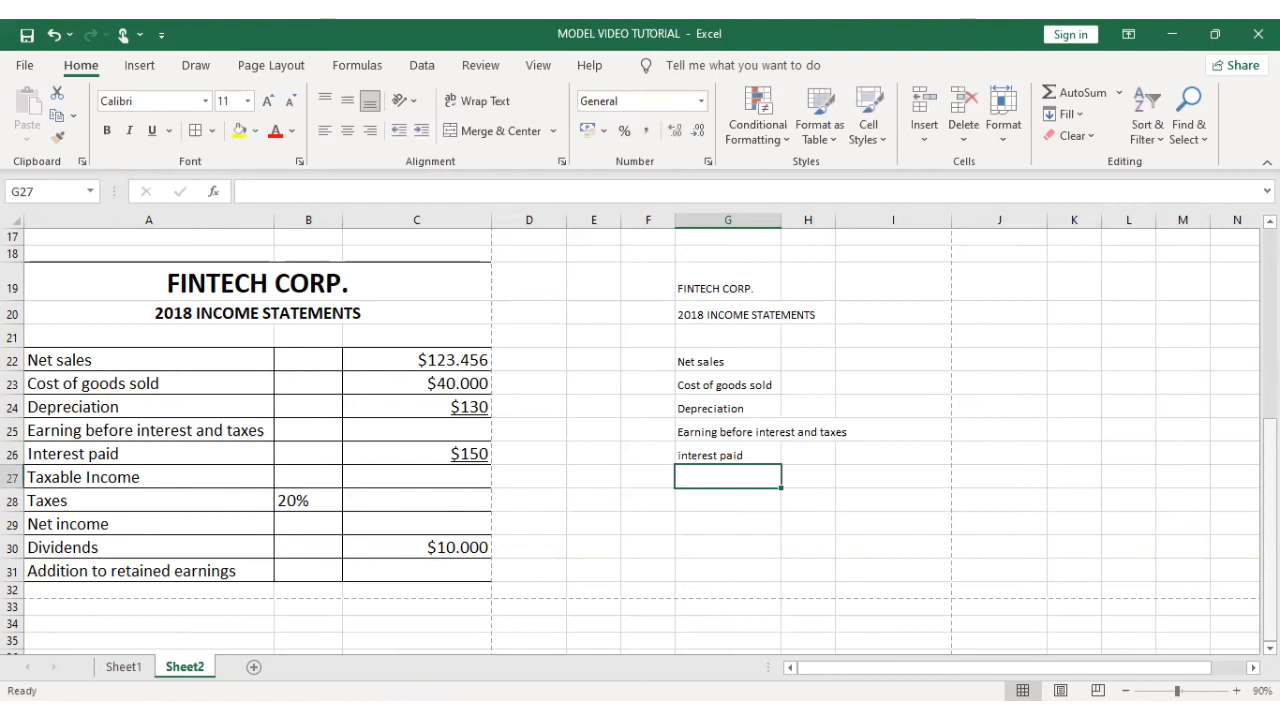
# Step: Enter the row labels "Taxable income" in G27 and "Taxes" in G28
pyautogui.write('Taxa')
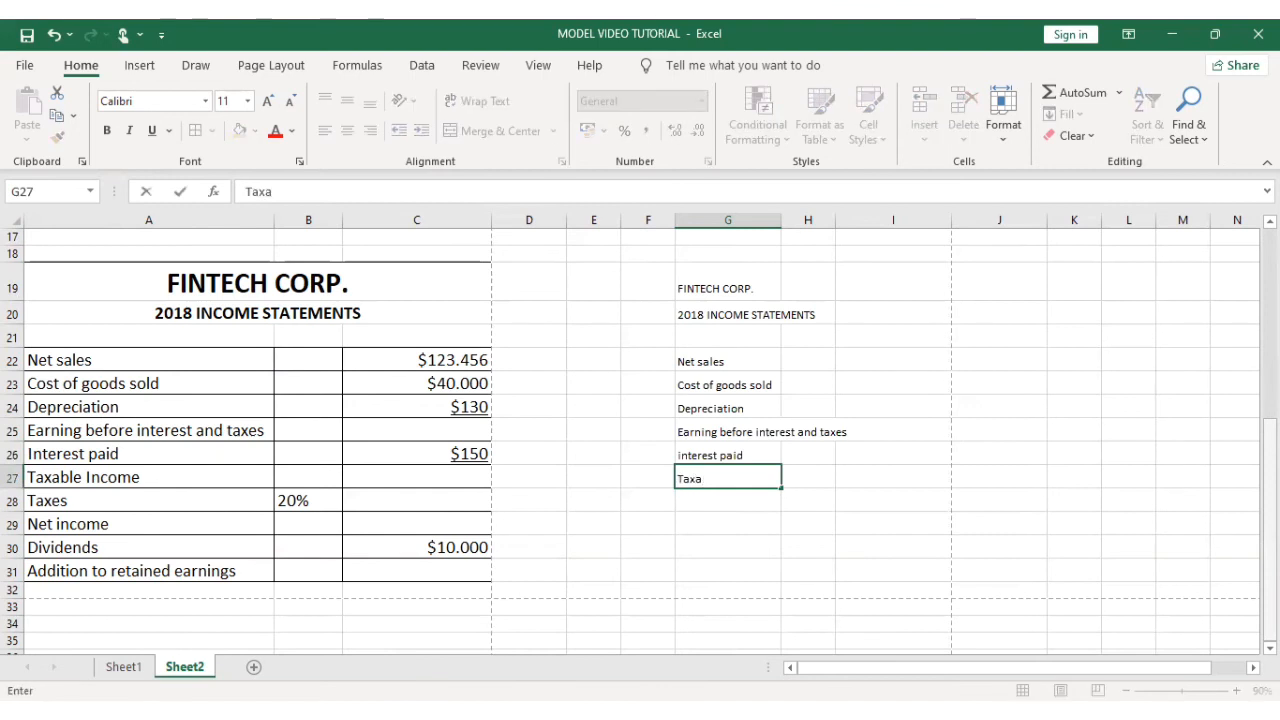
pyautogui.write('ble income')
pyautogui.press('Return')
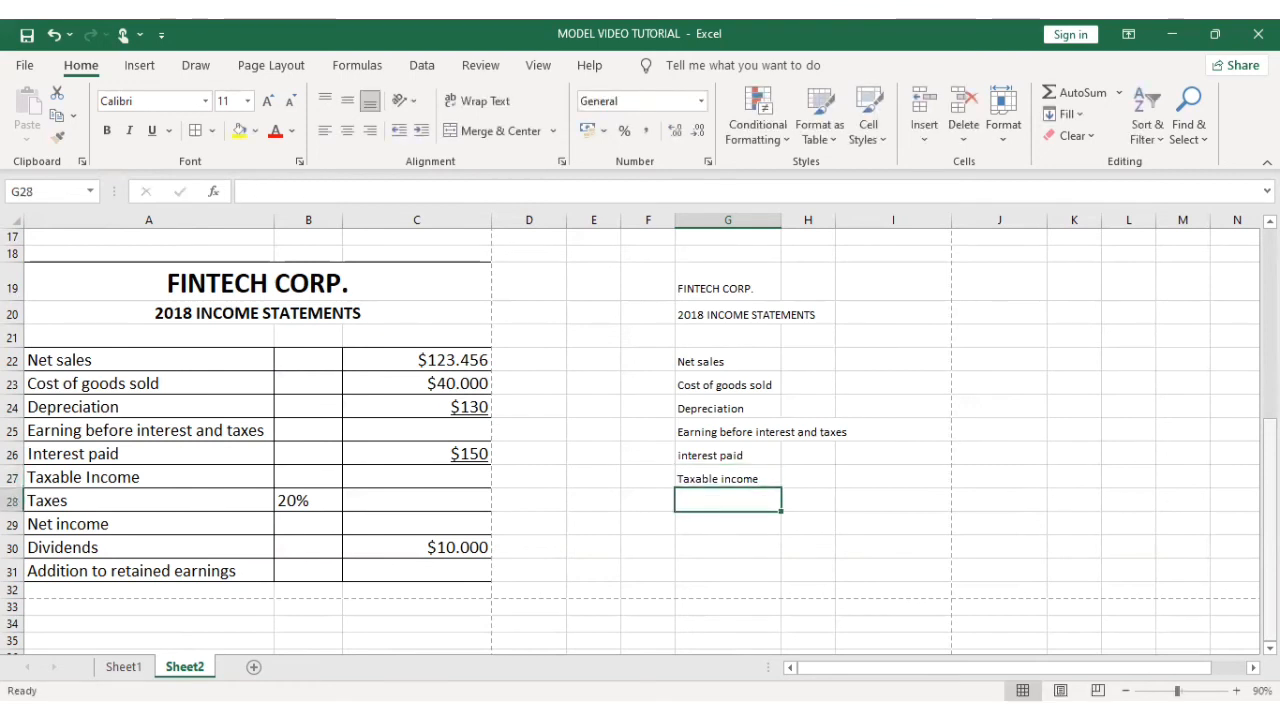
pyautogui.write('Taxes')
pyautogui.press('Return')
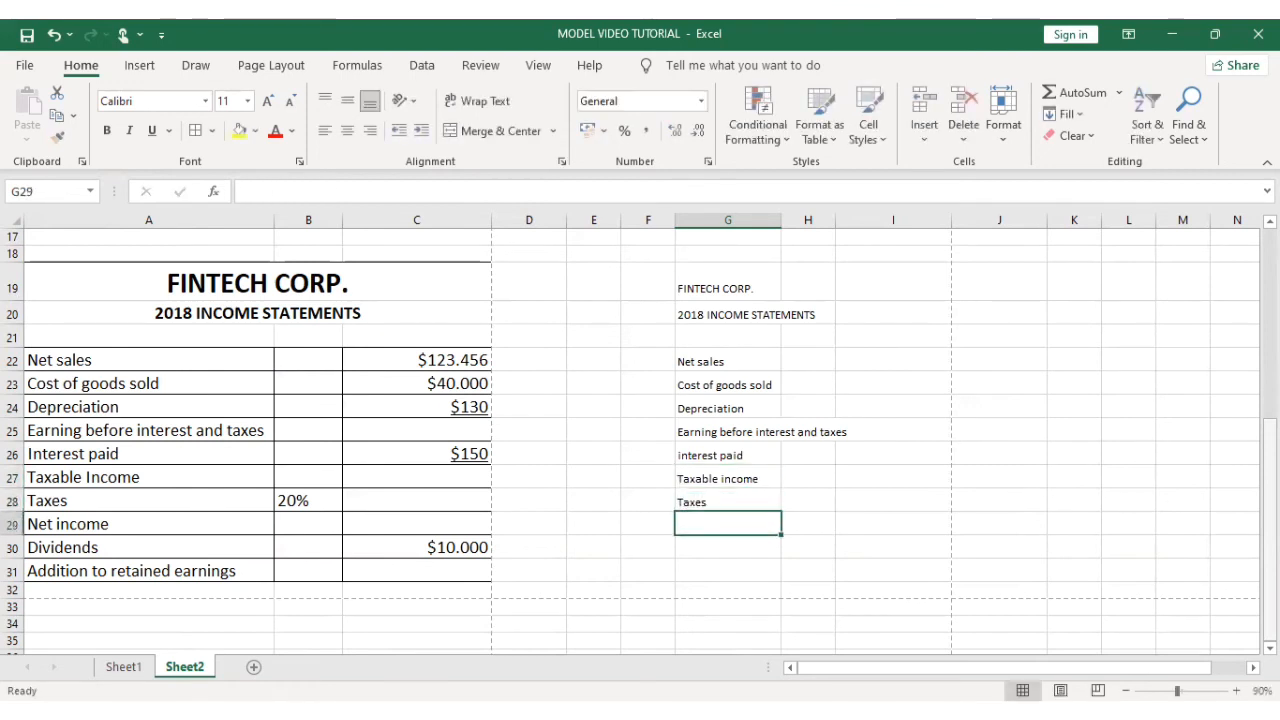
# Step: Enter the row labels "Net income" in G29 and "Dividends" in G30
pyautogui.write('Ne')
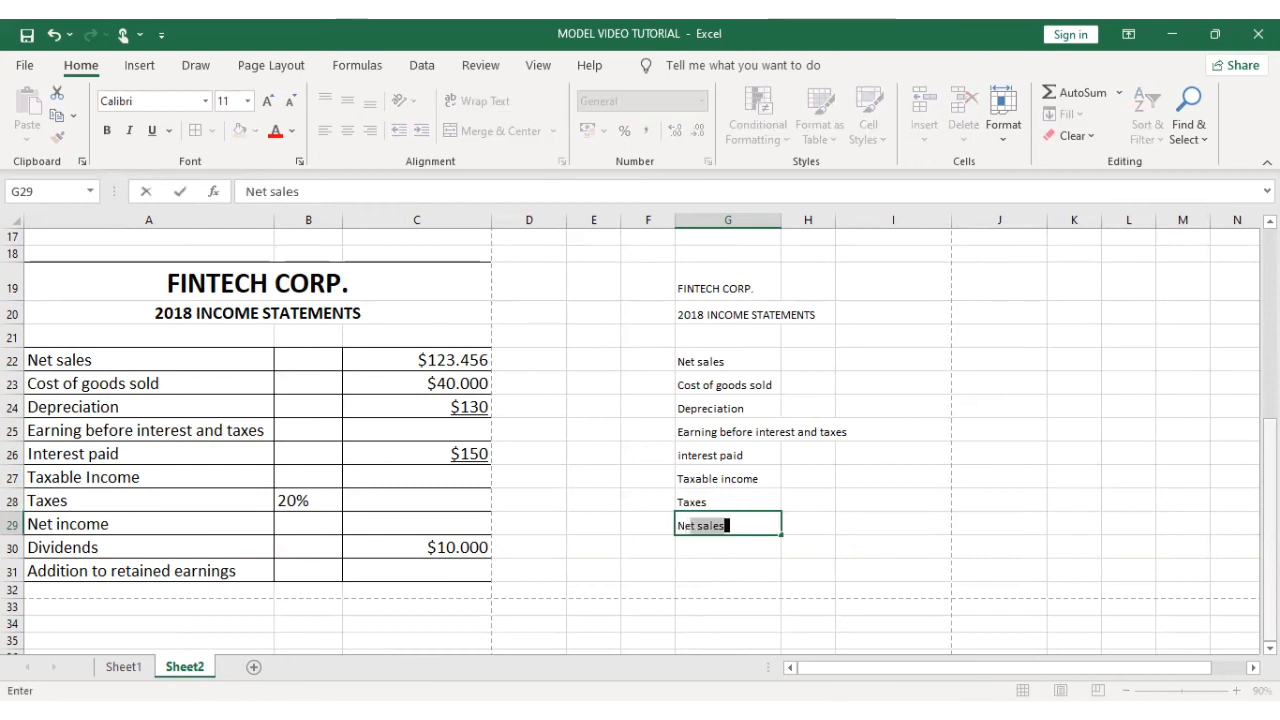
pyautogui.write('t income')
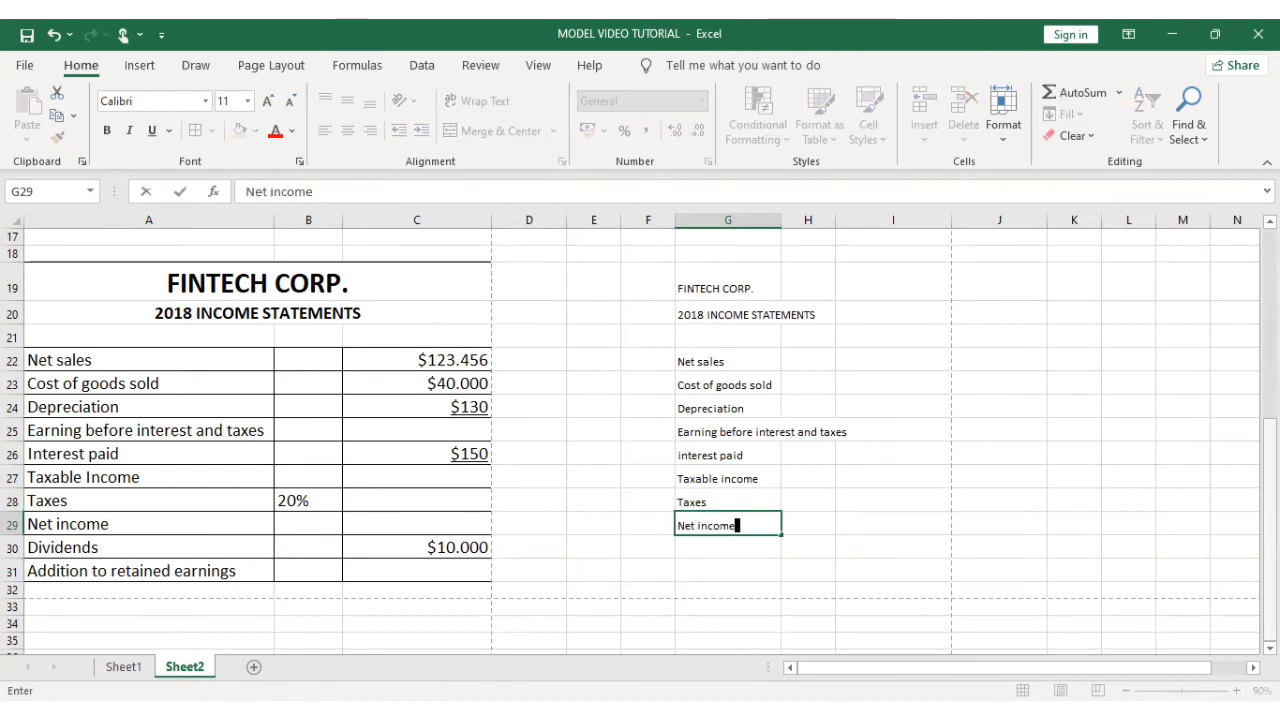
pyautogui.press('Return')
pyautogui.write('Dividends')
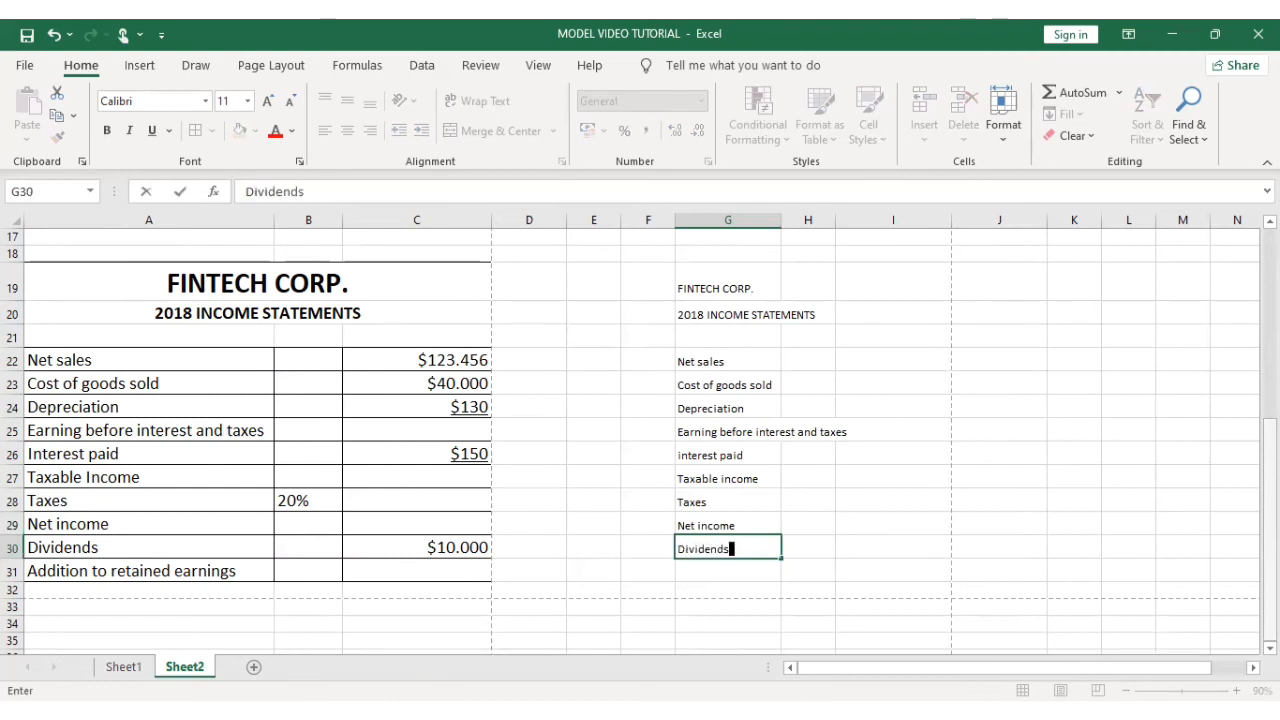
pyautogui.press('Return')
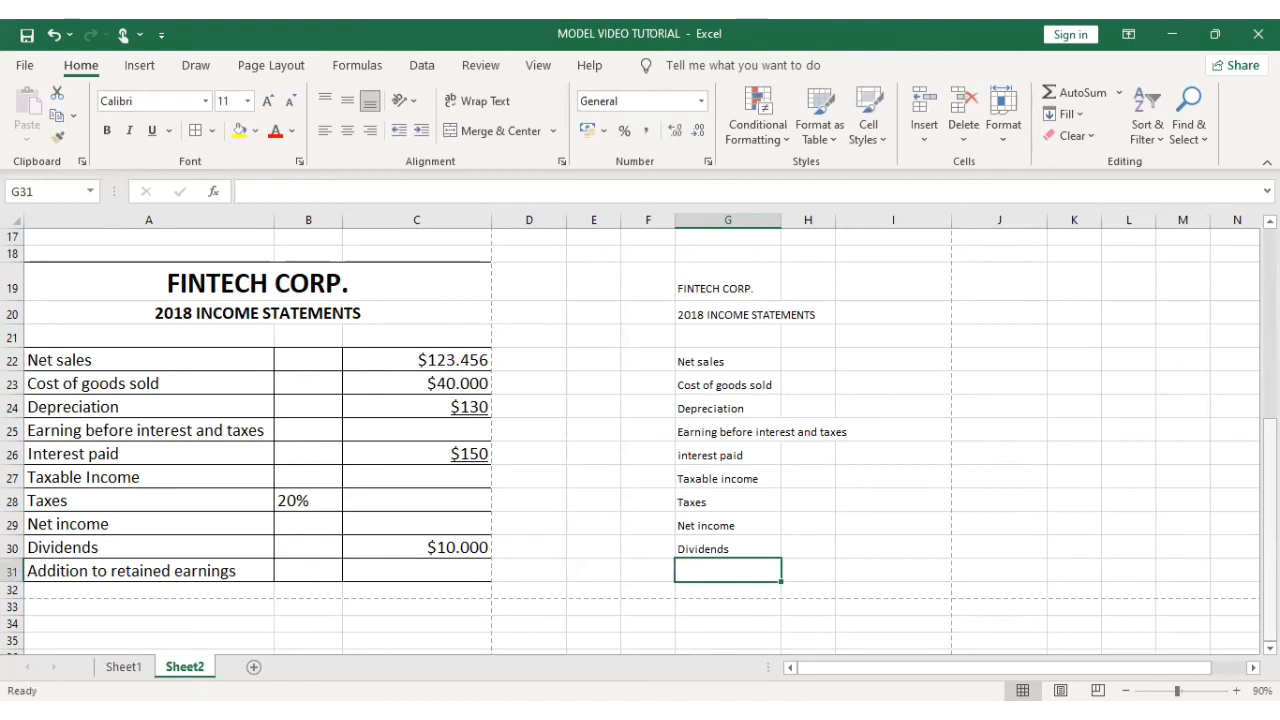
# Step: Enter the row label "Addition to retained earnings" in G31 and widen column G to fit the longest row label
pyautogui.write('Additio')
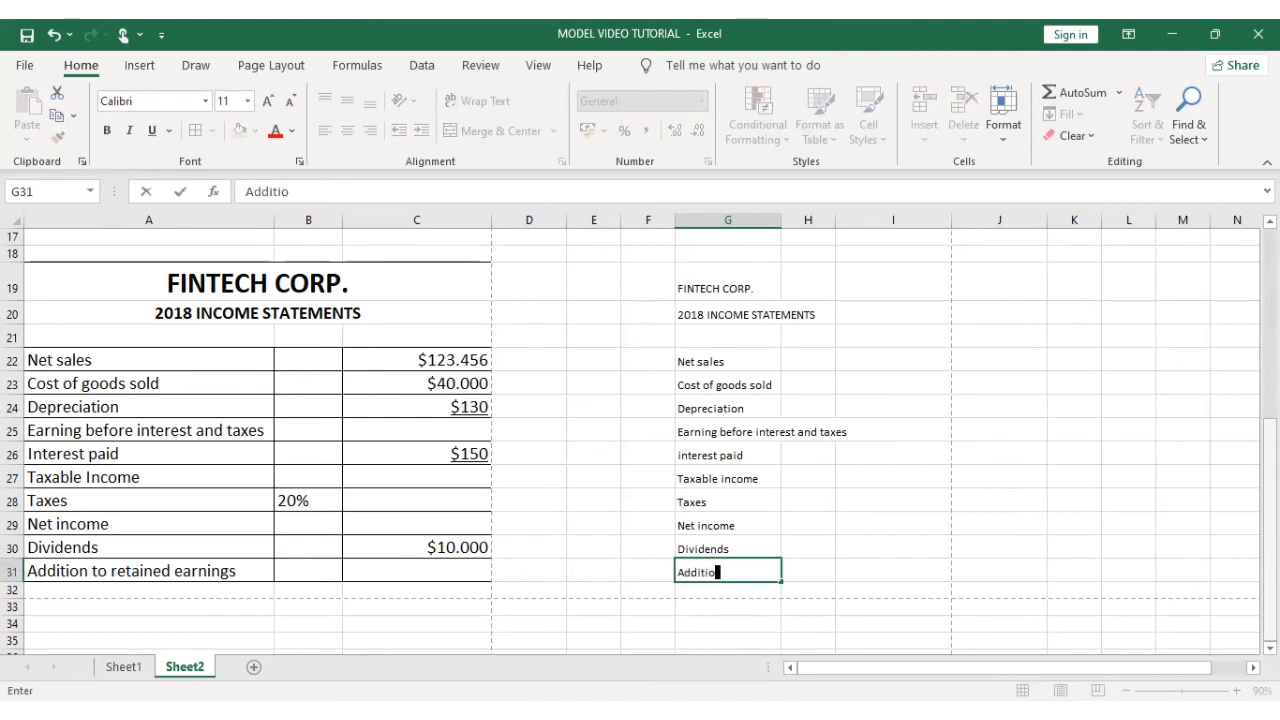
pyautogui.write('n to r')
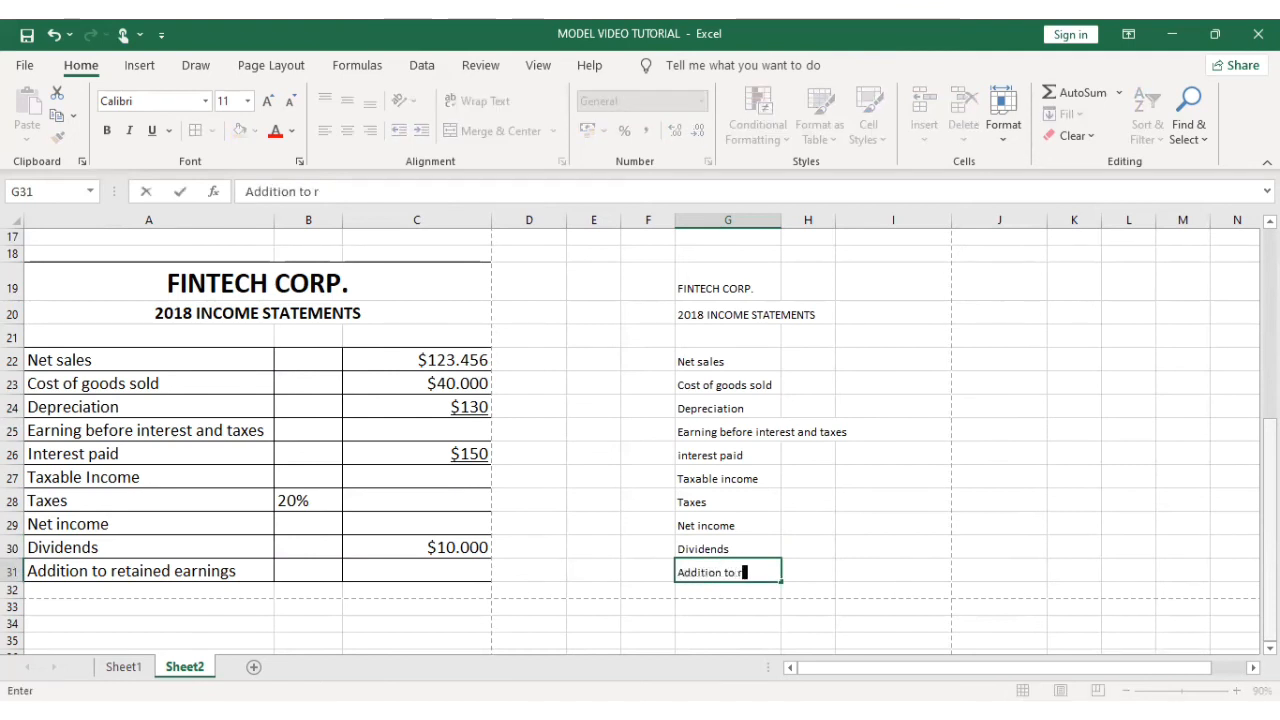
pyautogui.write('etained ea')
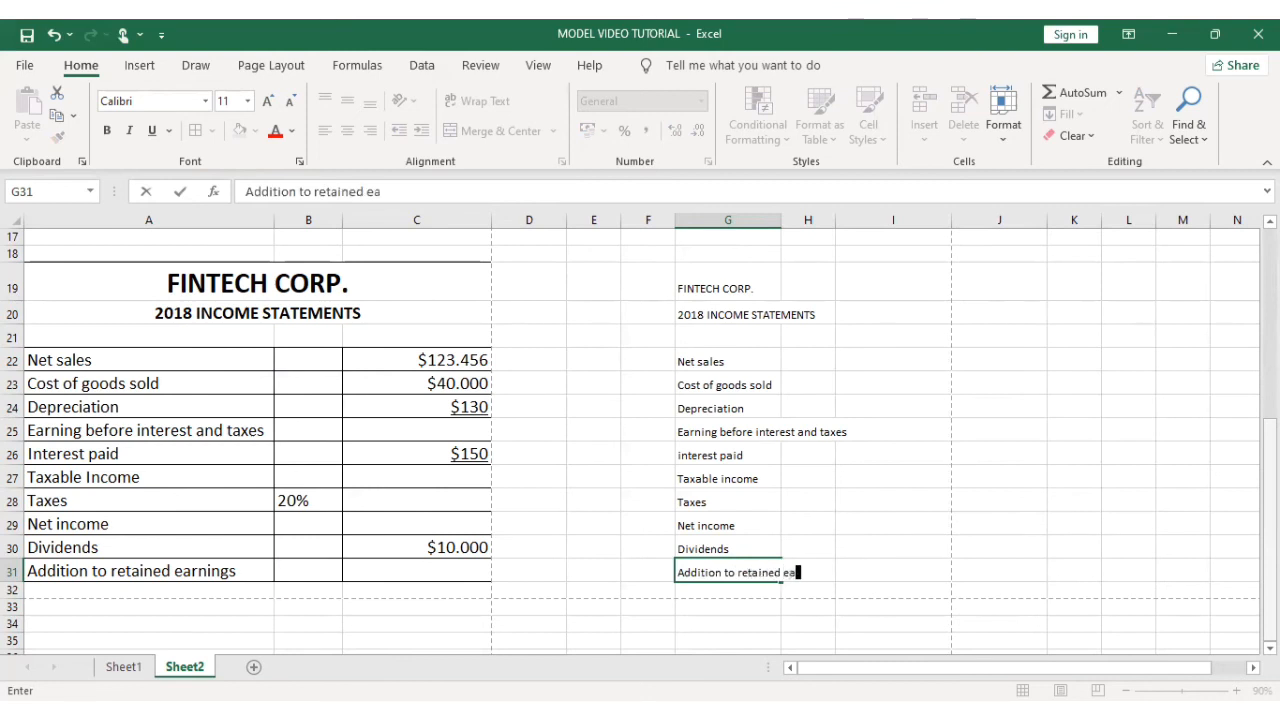
pyautogui.write('rnings')
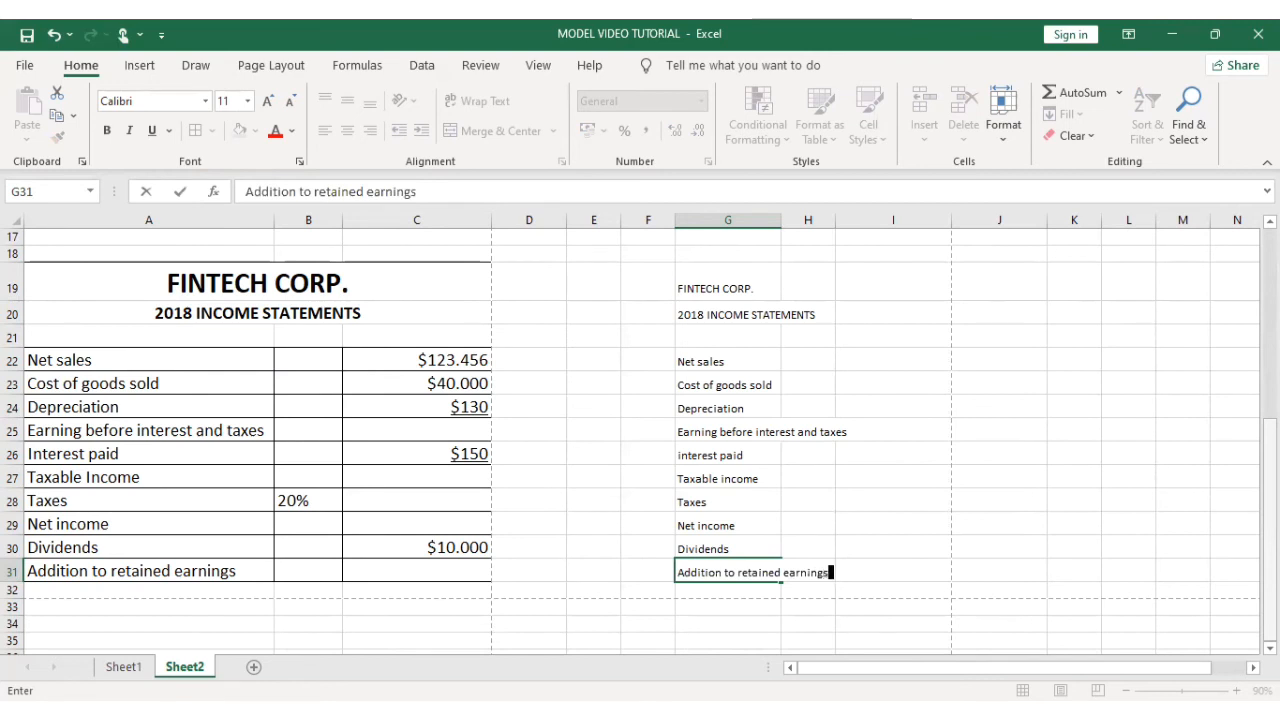
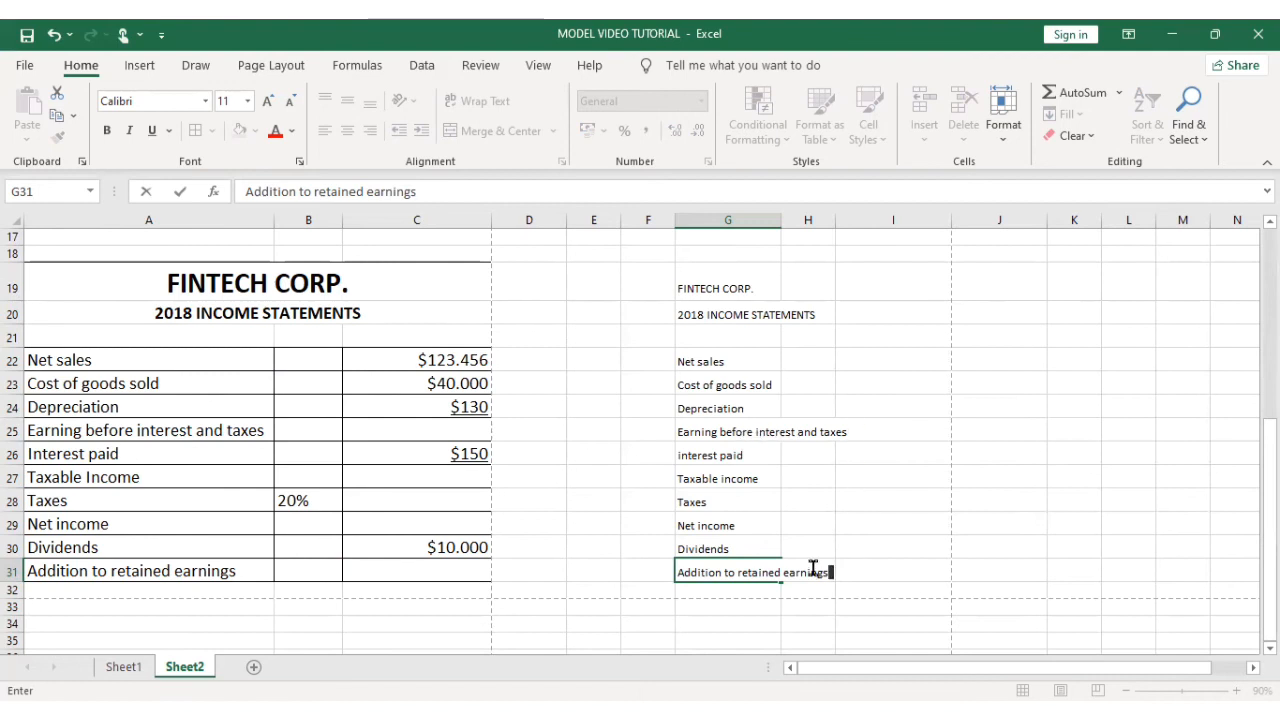
pyautogui.click(760, 515)
pyautogui.click(740, 431)
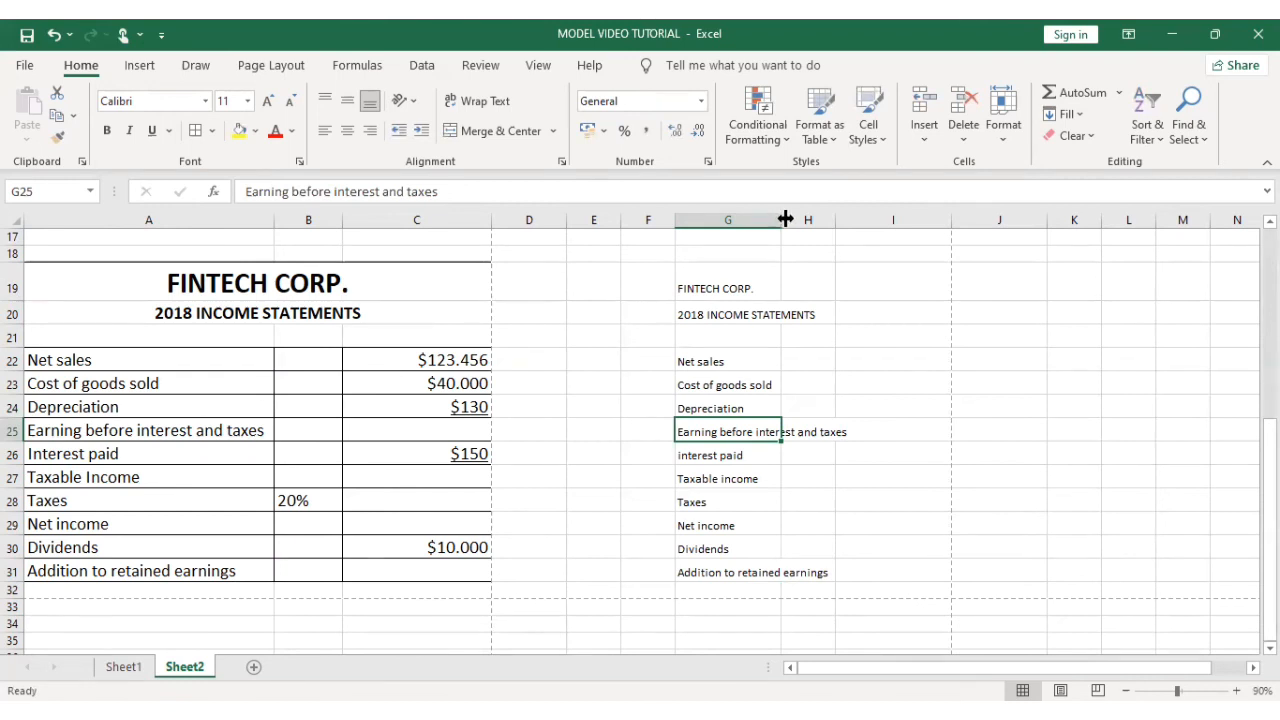
pyautogui.moveTo(785, 219); pyautogui.dragTo(856, 219)
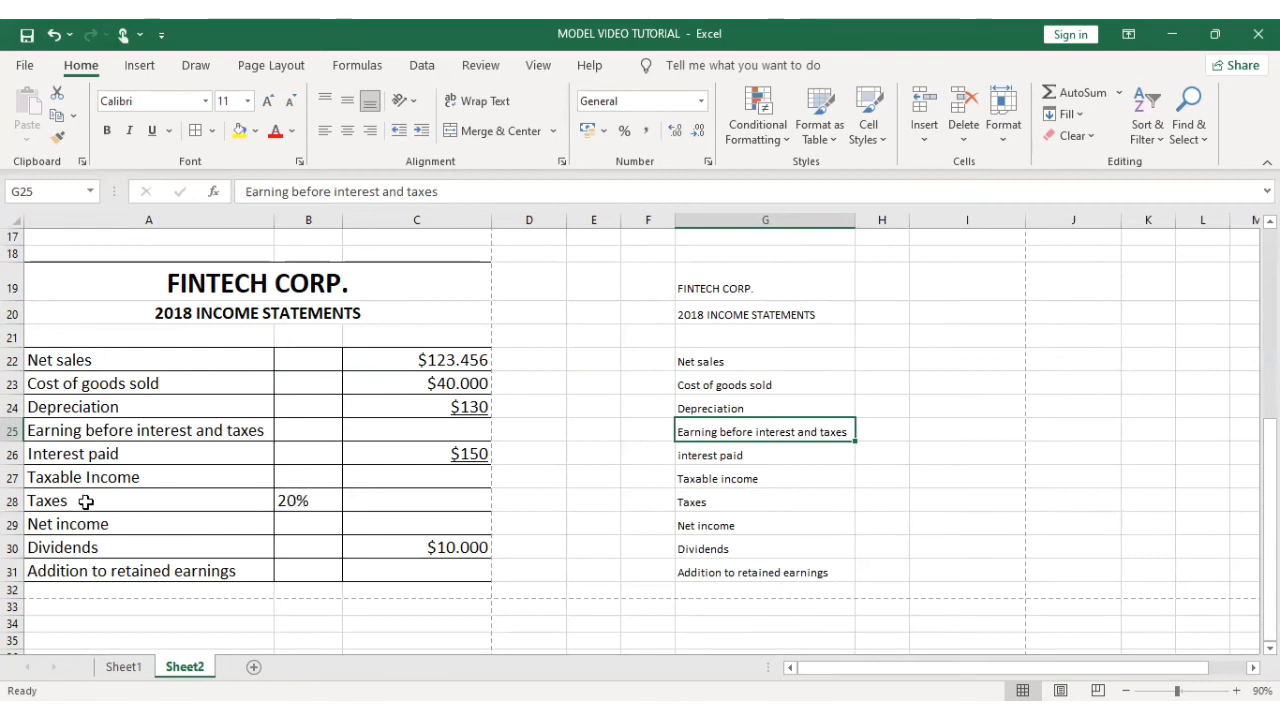
# Step: Enter the tax rate 20% in H28 beside the "Taxes" label
pyautogui.click(871, 498)
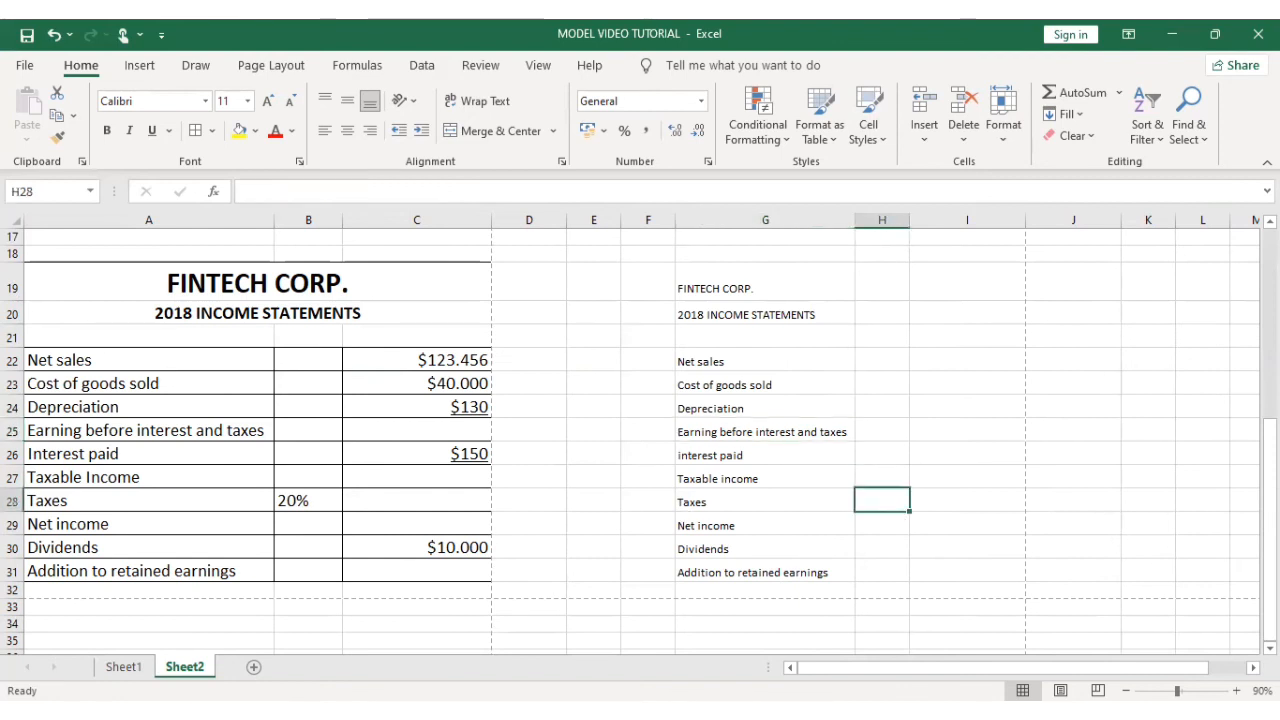
pyautogui.write('20')
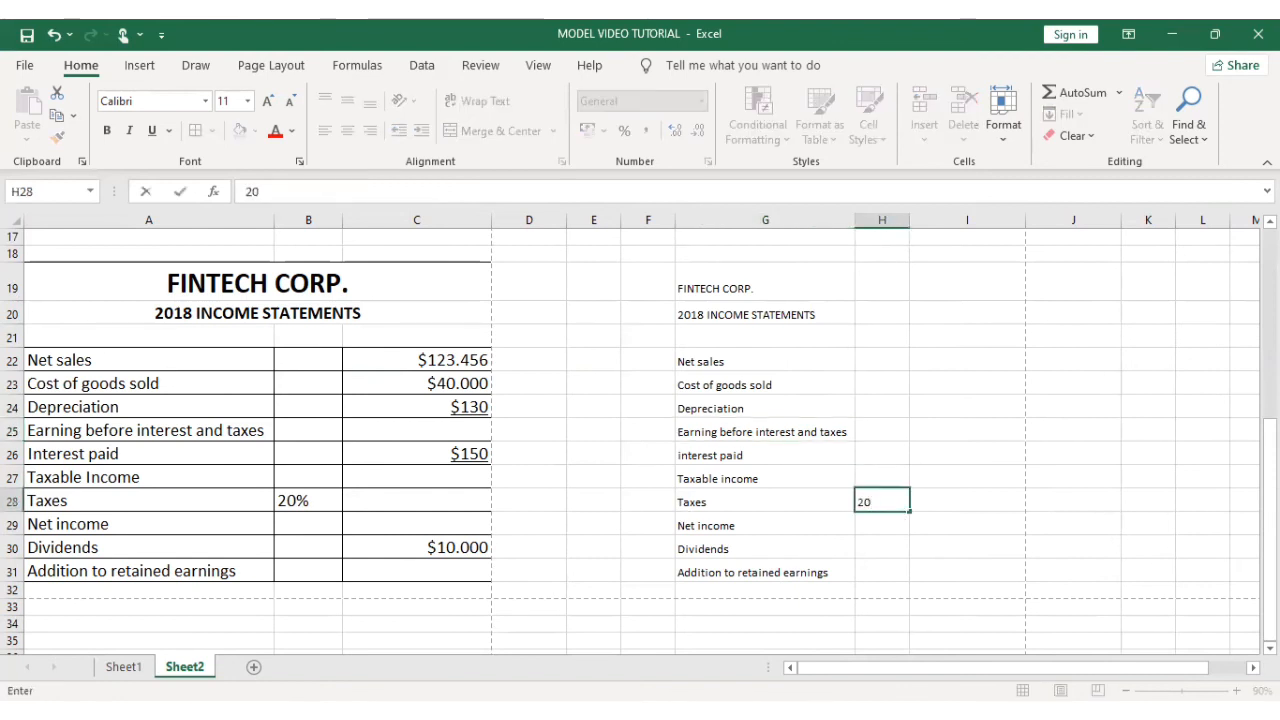
pyautogui.write('%')
pyautogui.press('Return')
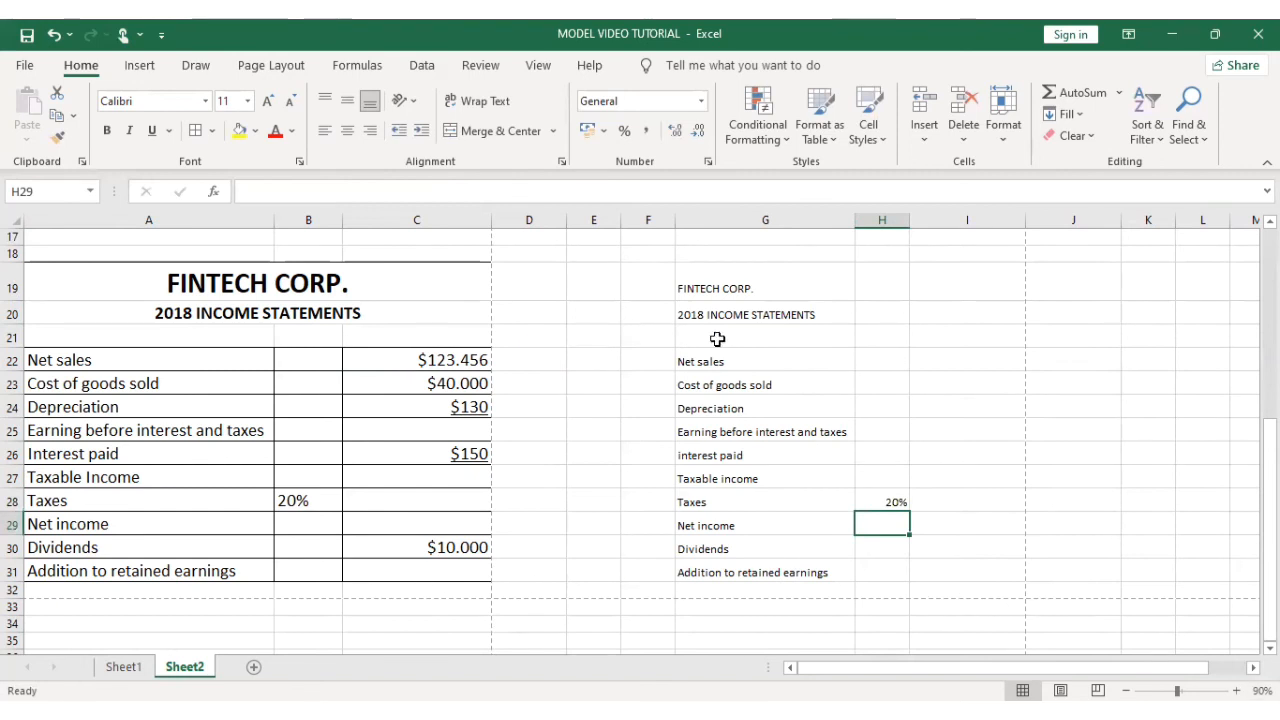
# Step: Enter the amounts 123456 for net sales in I22 and 40000 for cost of goods sold in I23
pyautogui.click(951, 359)
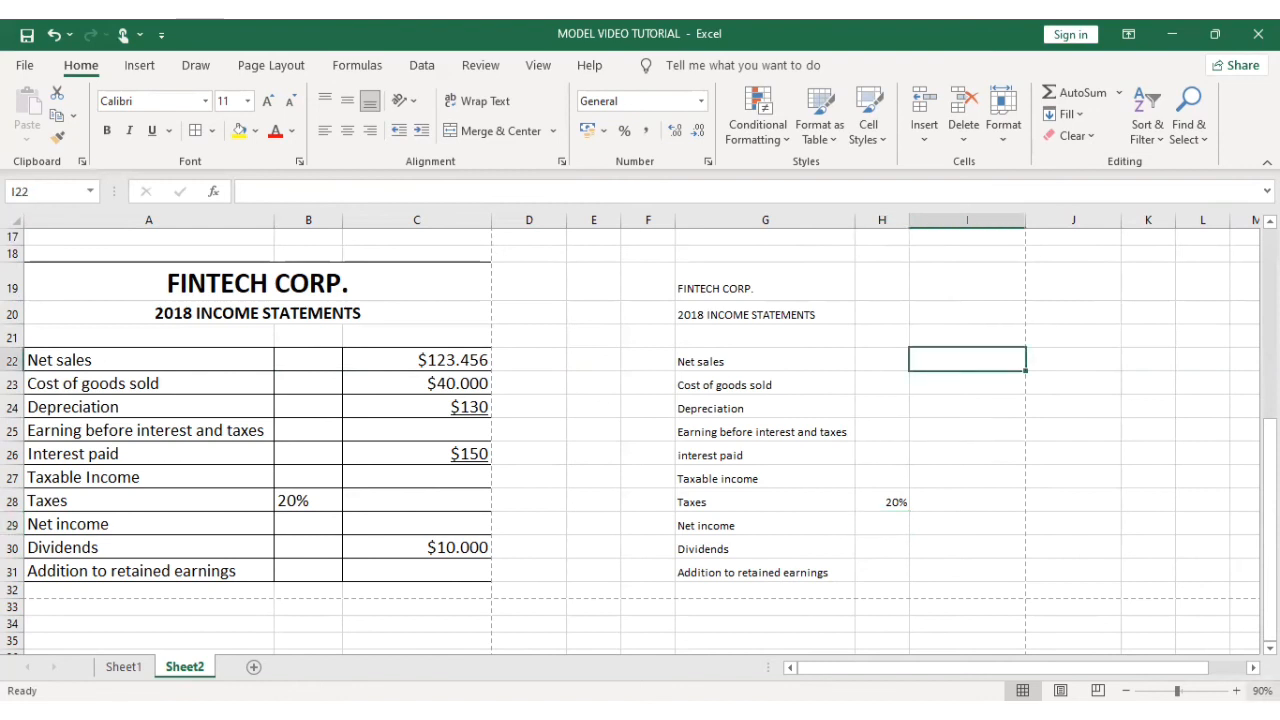
pyautogui.write('123')
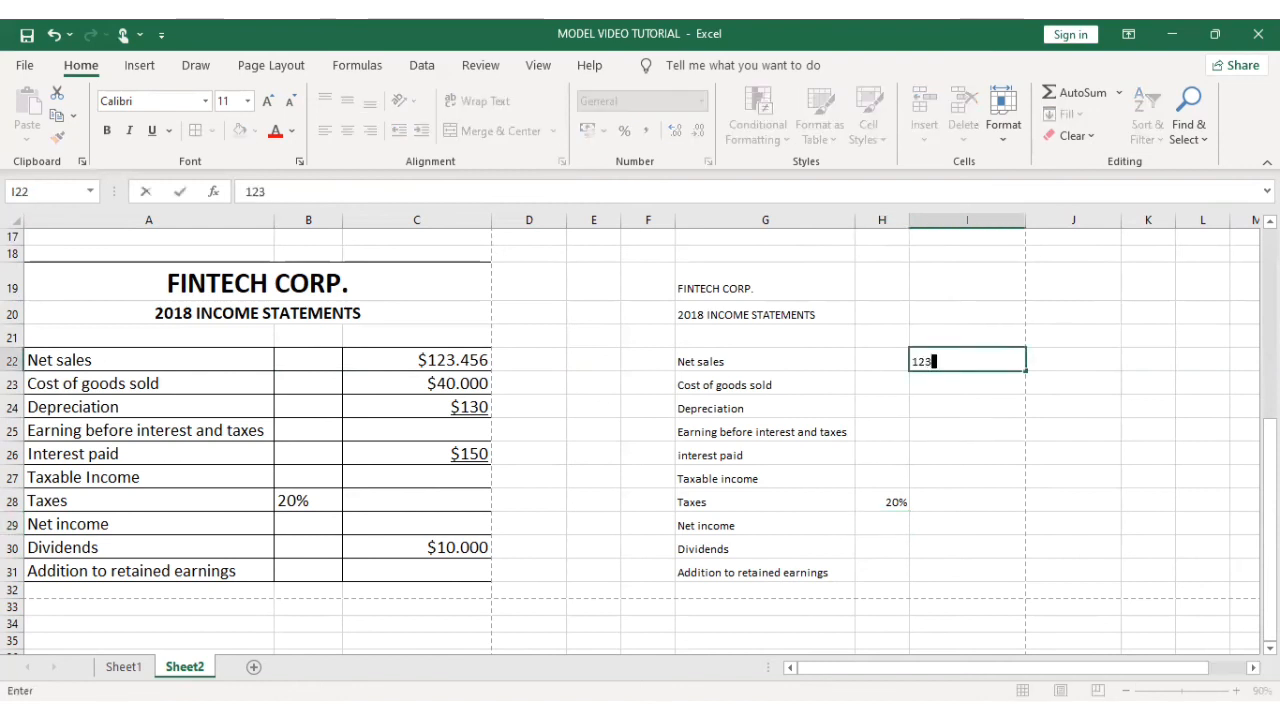
pyautogui.write('456')
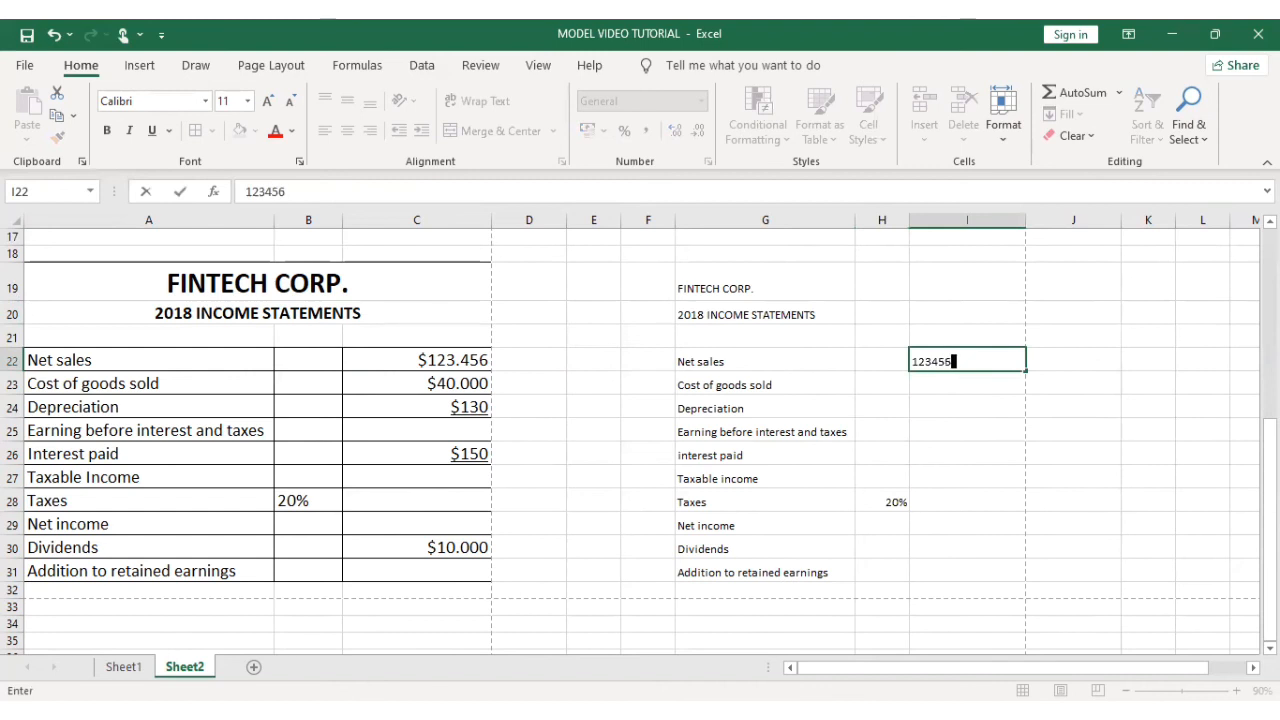
pyautogui.press('Return')
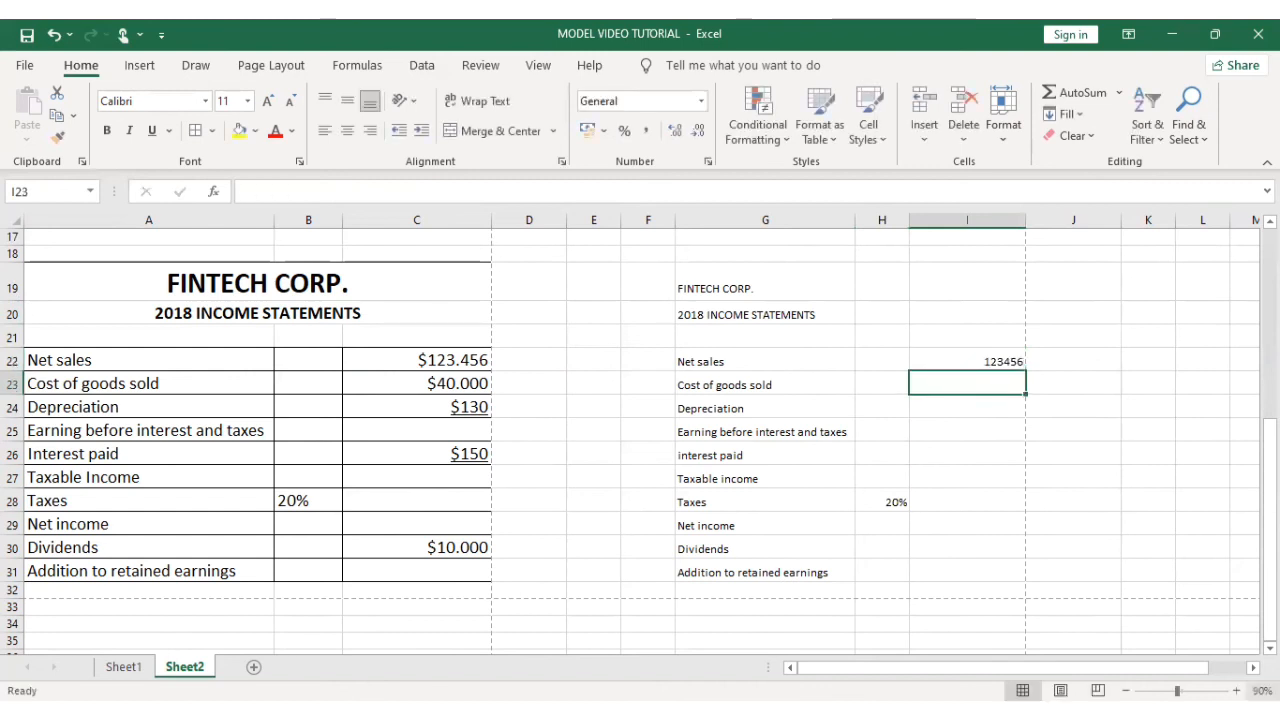
pyautogui.write('40000')
pyautogui.press('Return')
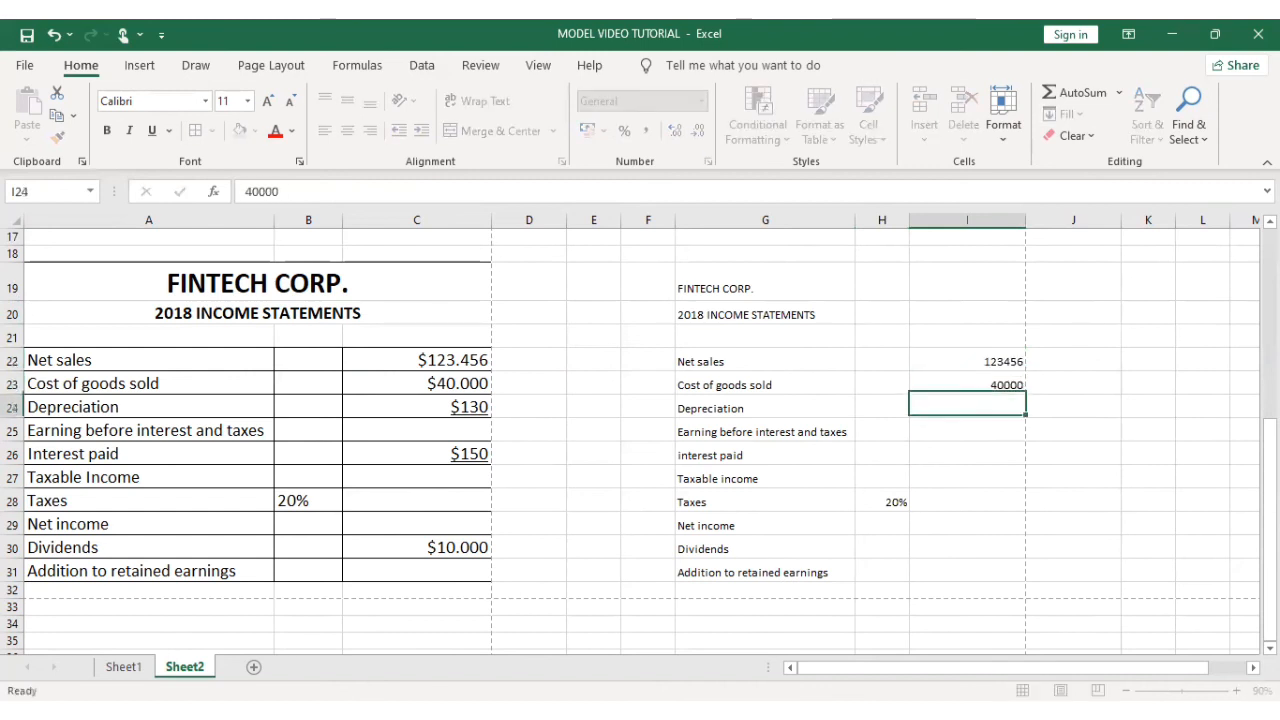
# Step: Enter the amounts 130 for depreciation in I24 and 150 for interest paid in I26
pyautogui.write('130')
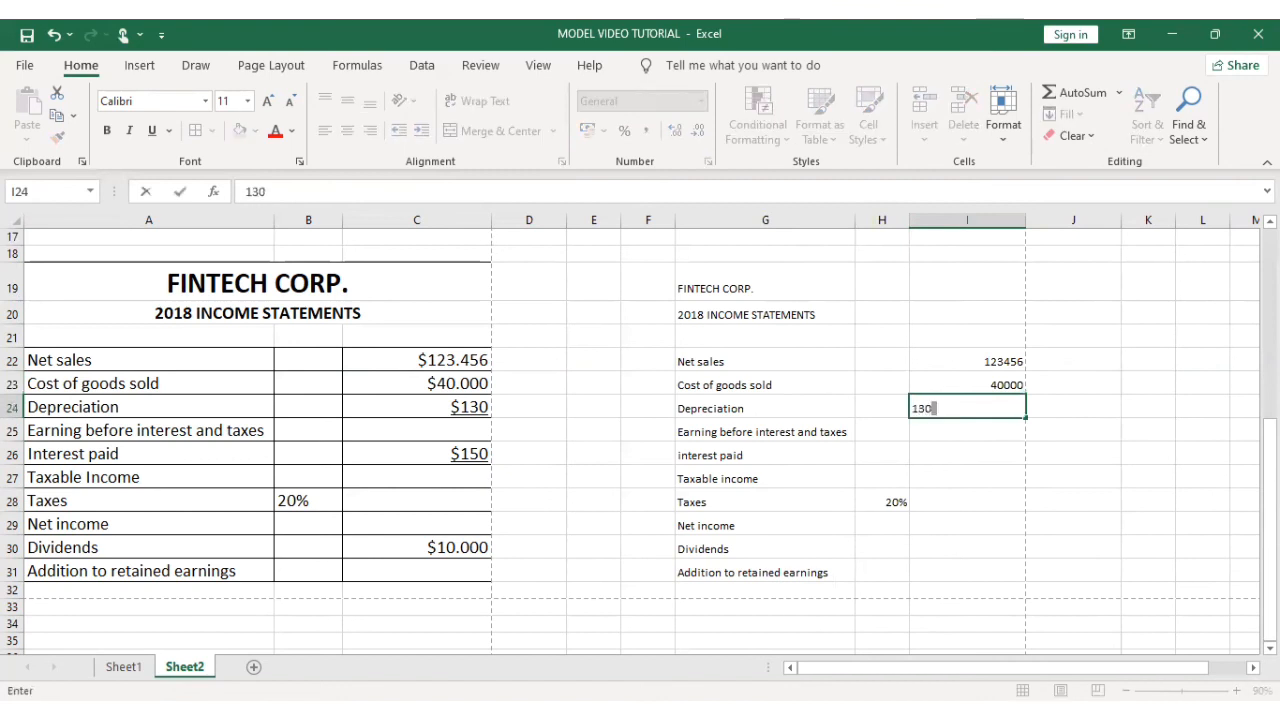
pyautogui.press('Return')
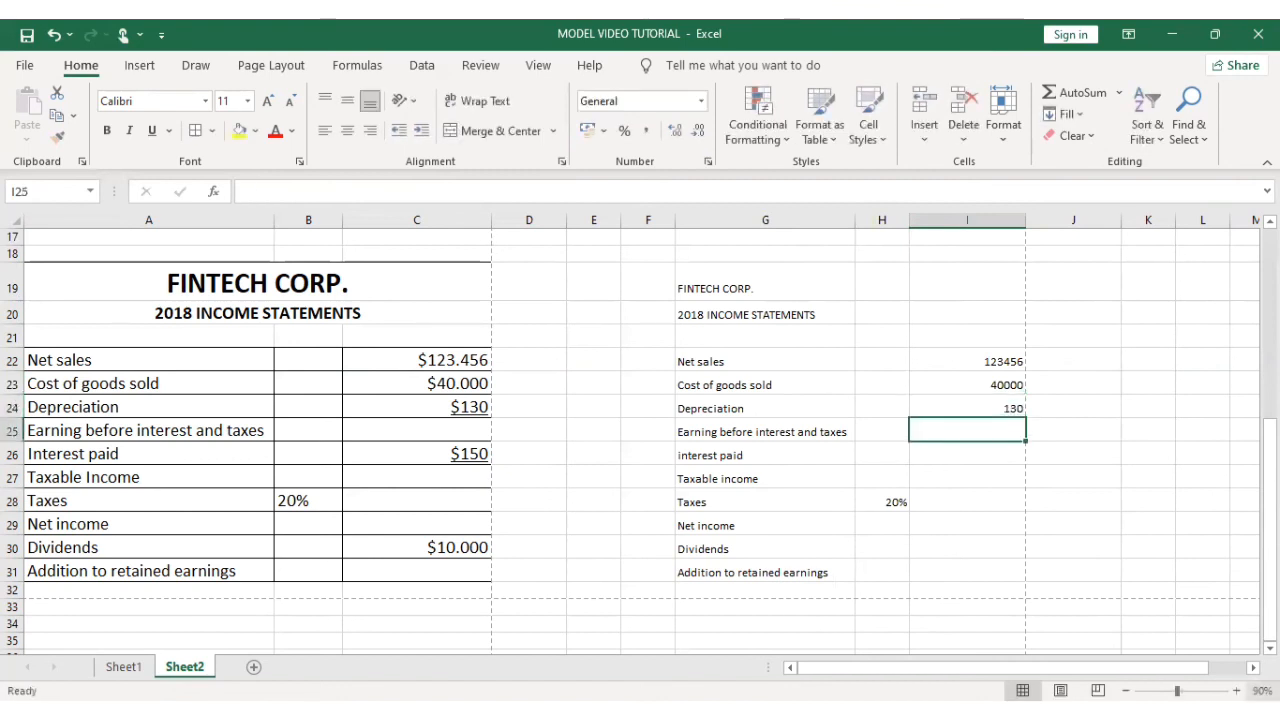
pyautogui.press('Return')
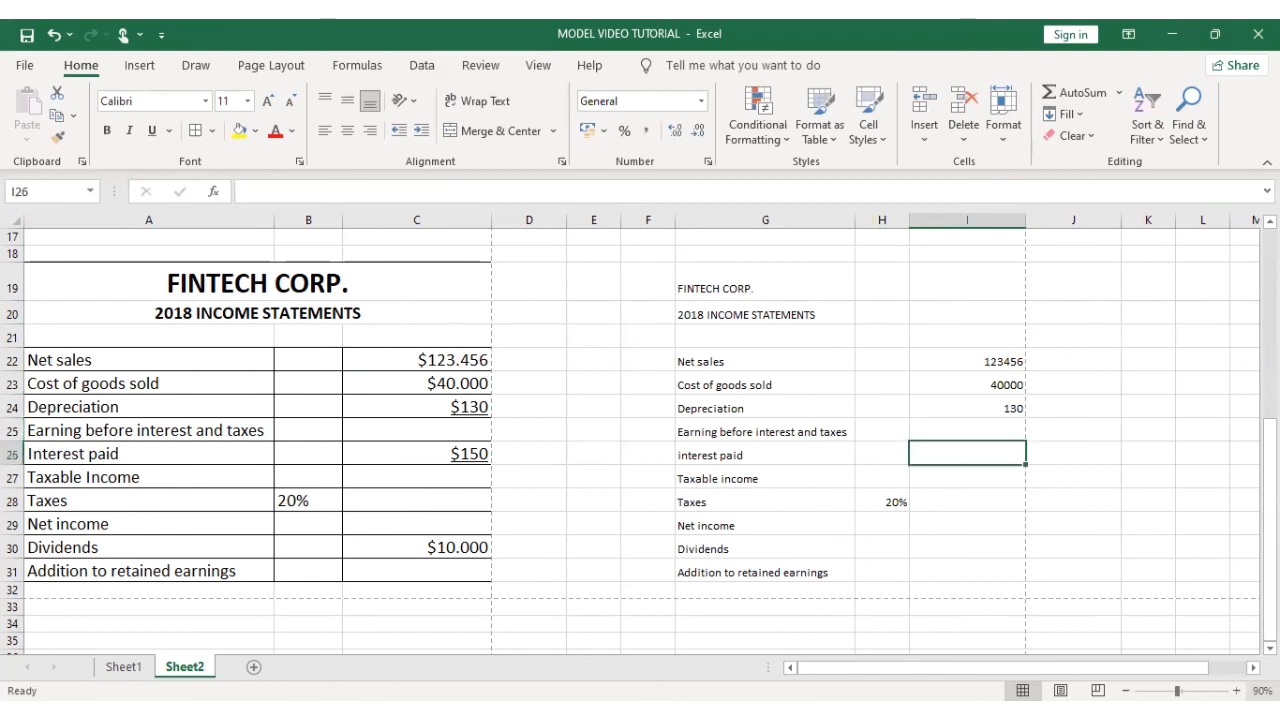
pyautogui.write('150')
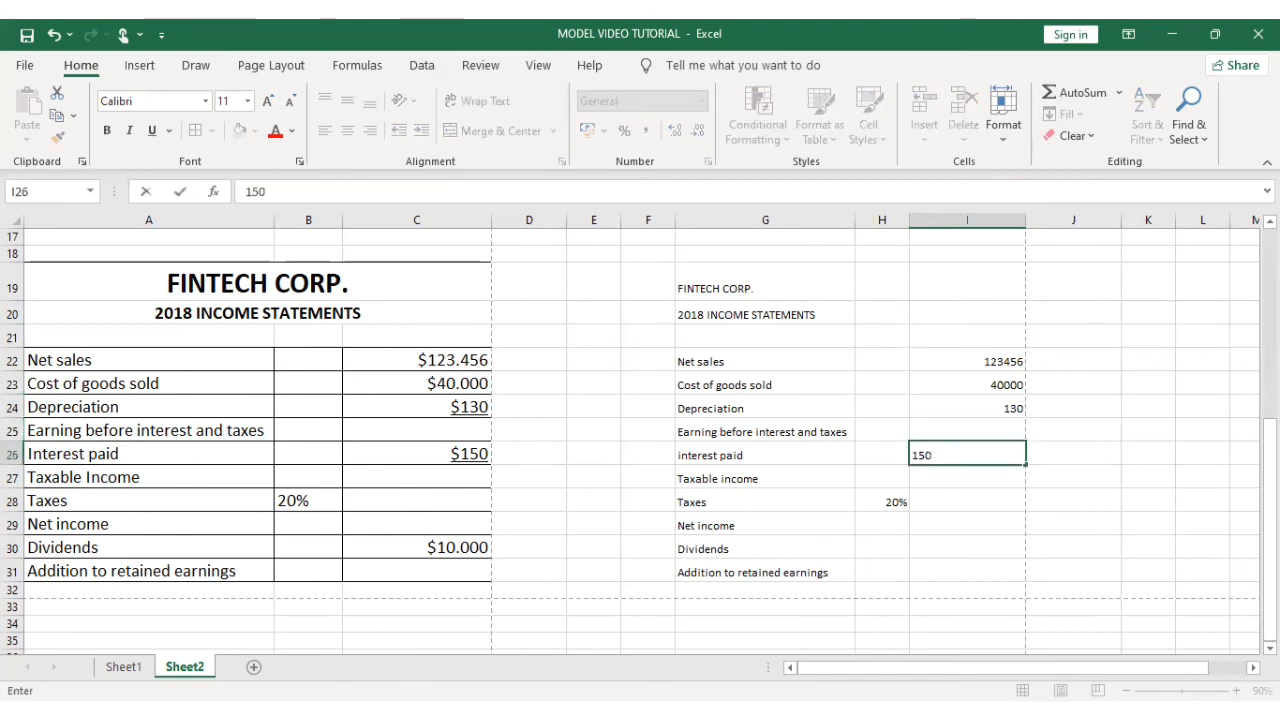
pyautogui.press('Return')
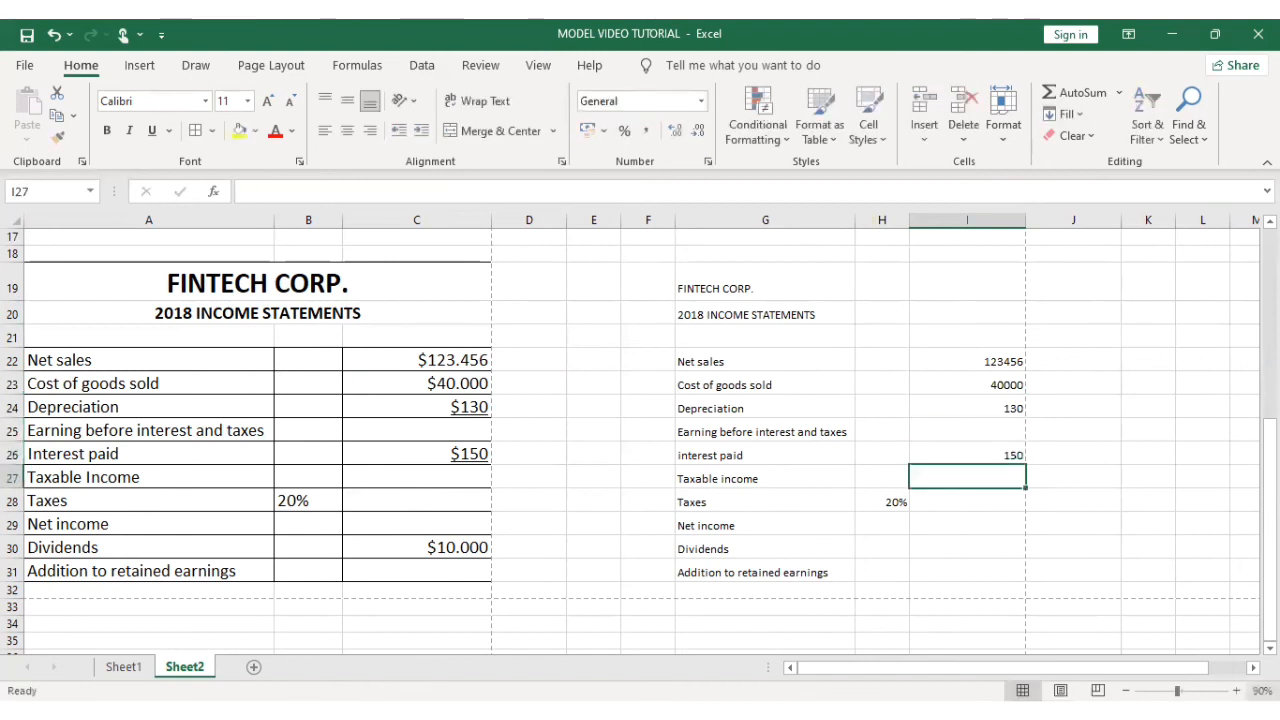
# Step: Enter the dividends amount 10000 in I30
pyautogui.press('Return')
pyautogui.press('Return')
pyautogui.press('Return')
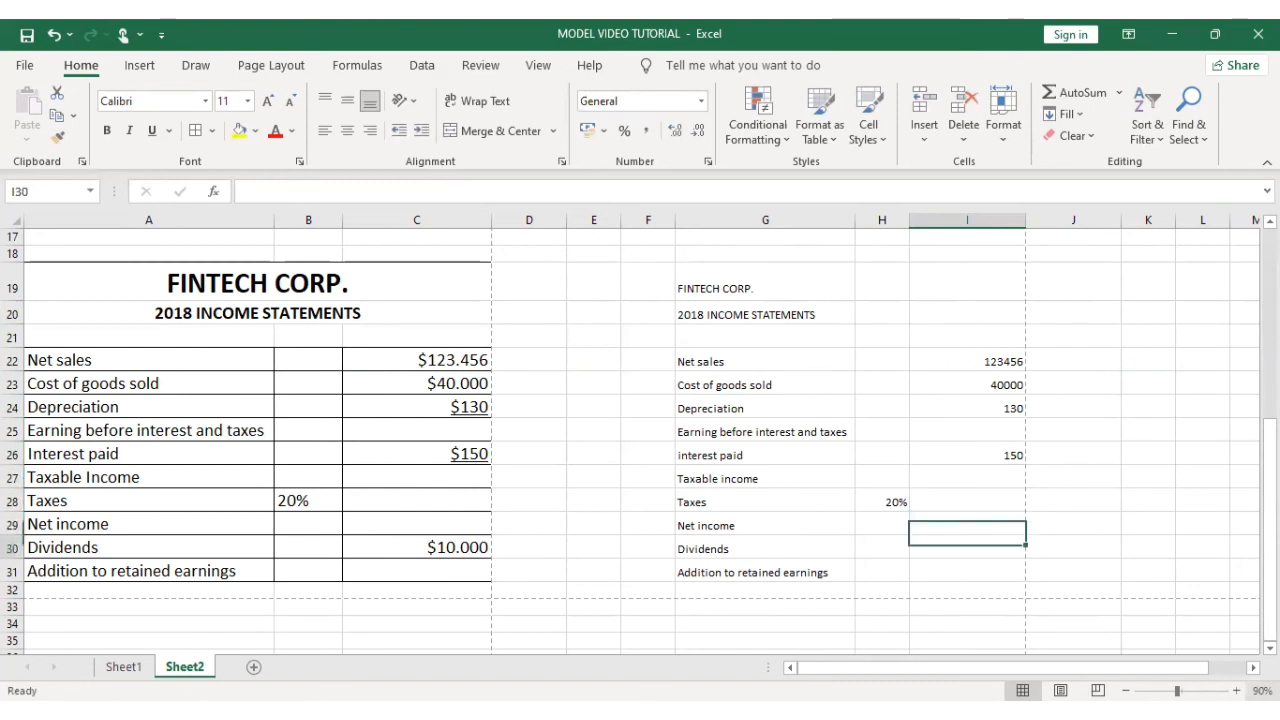
pyautogui.write('10')
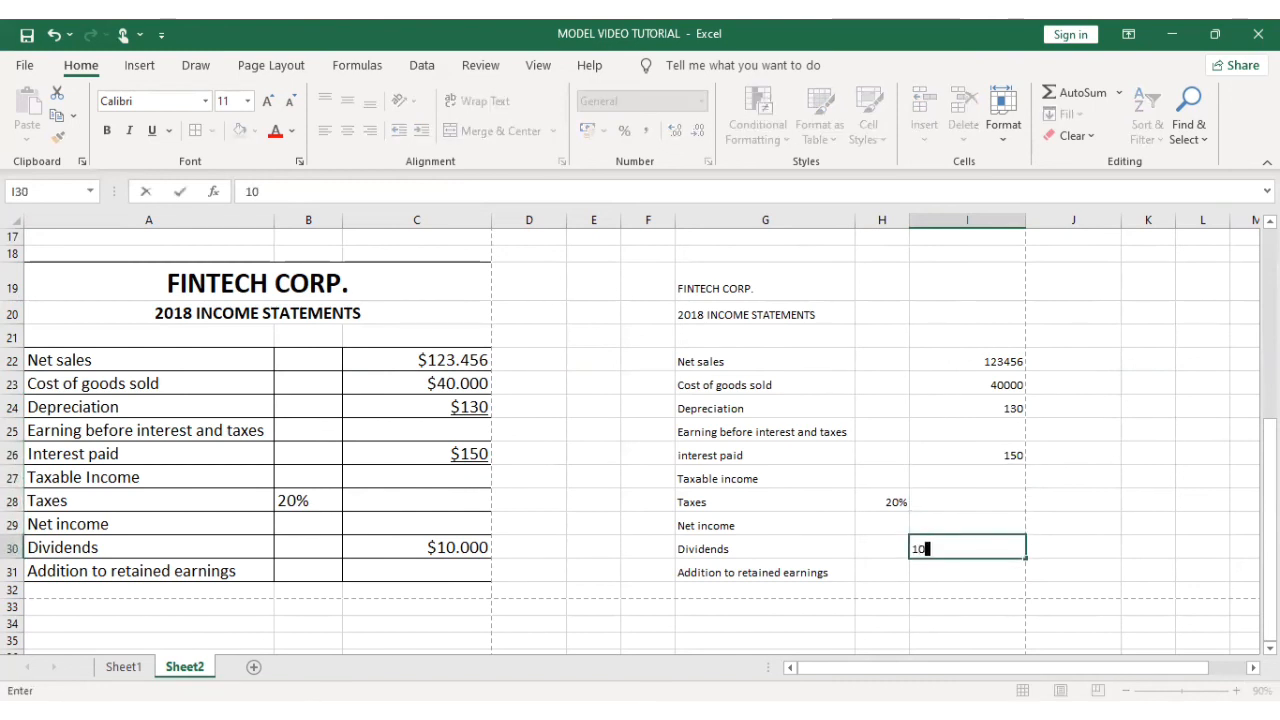
pyautogui.write('000')
pyautogui.click(965, 568)
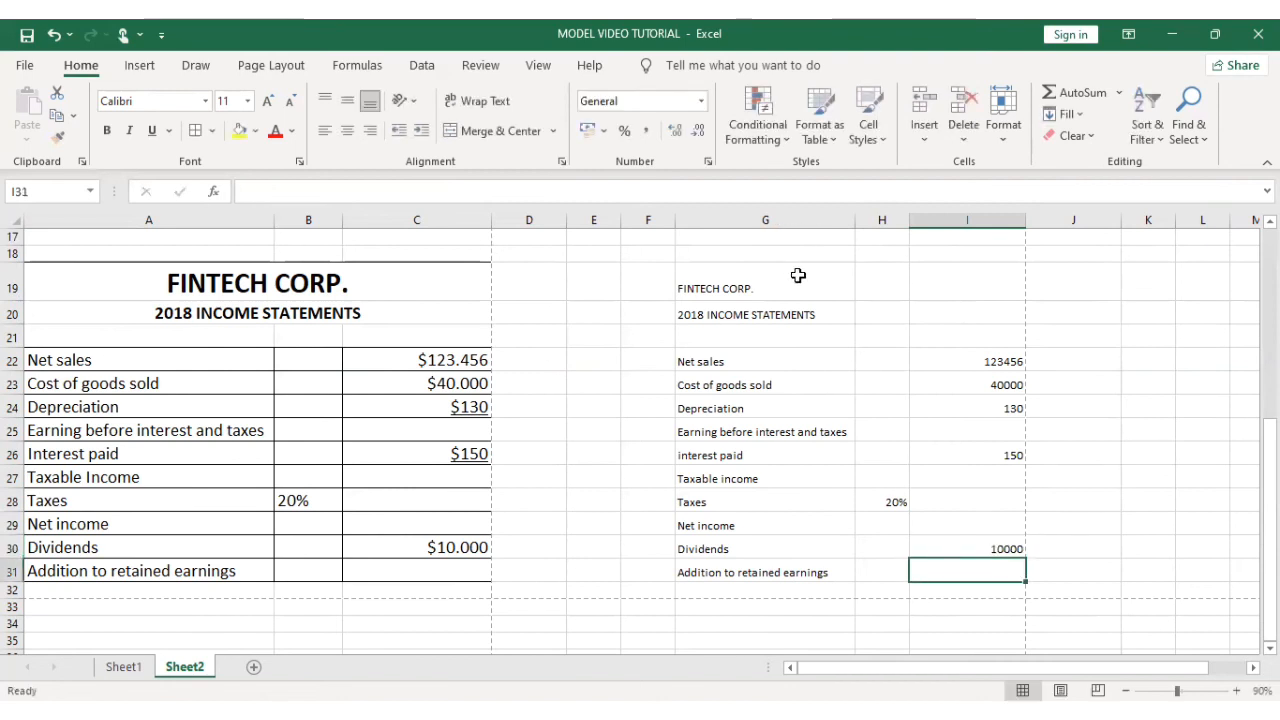
# Step: Merge and center the title "FINTECH CORP." across G19:I19 and the subtitle "2018 INCOME STATEMENTS" across G20:I20
pyautogui.click(695, 287)
pyautogui.moveTo(717, 287); pyautogui.dragTo(926, 280)
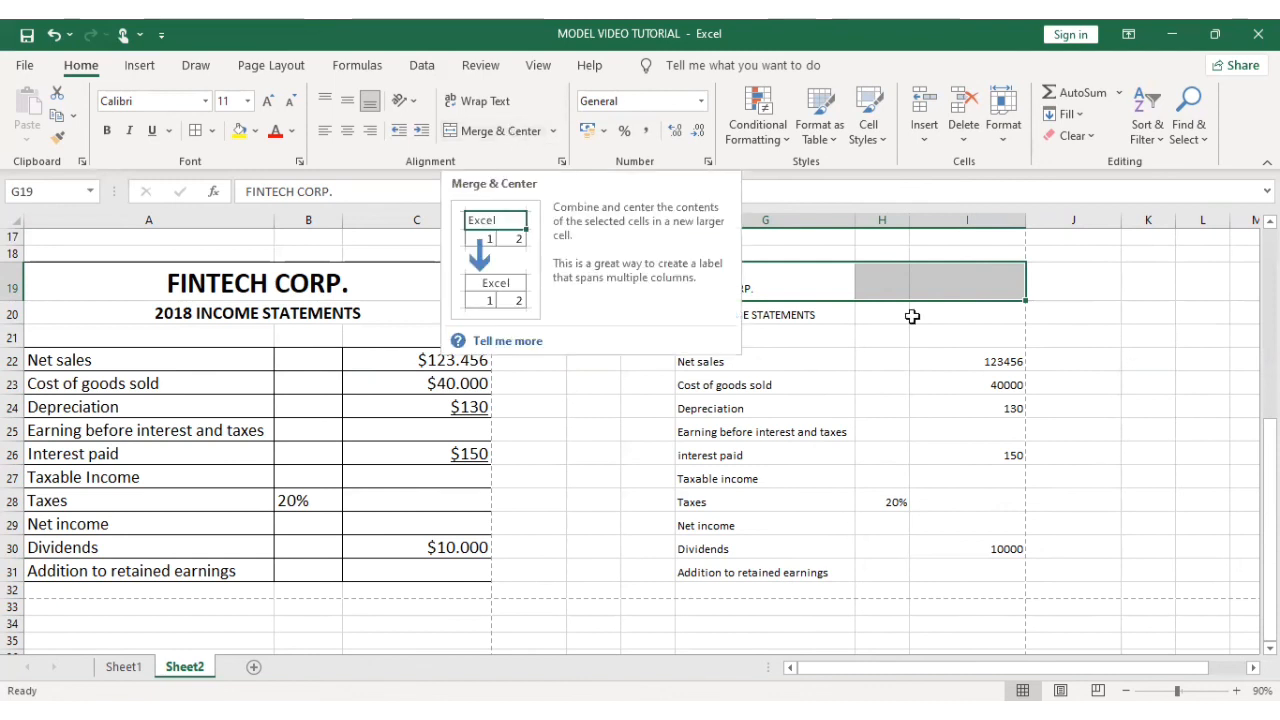
pyautogui.click(479, 139)
pyautogui.moveTo(737, 317); pyautogui.dragTo(943, 309)
pyautogui.click(492, 135)
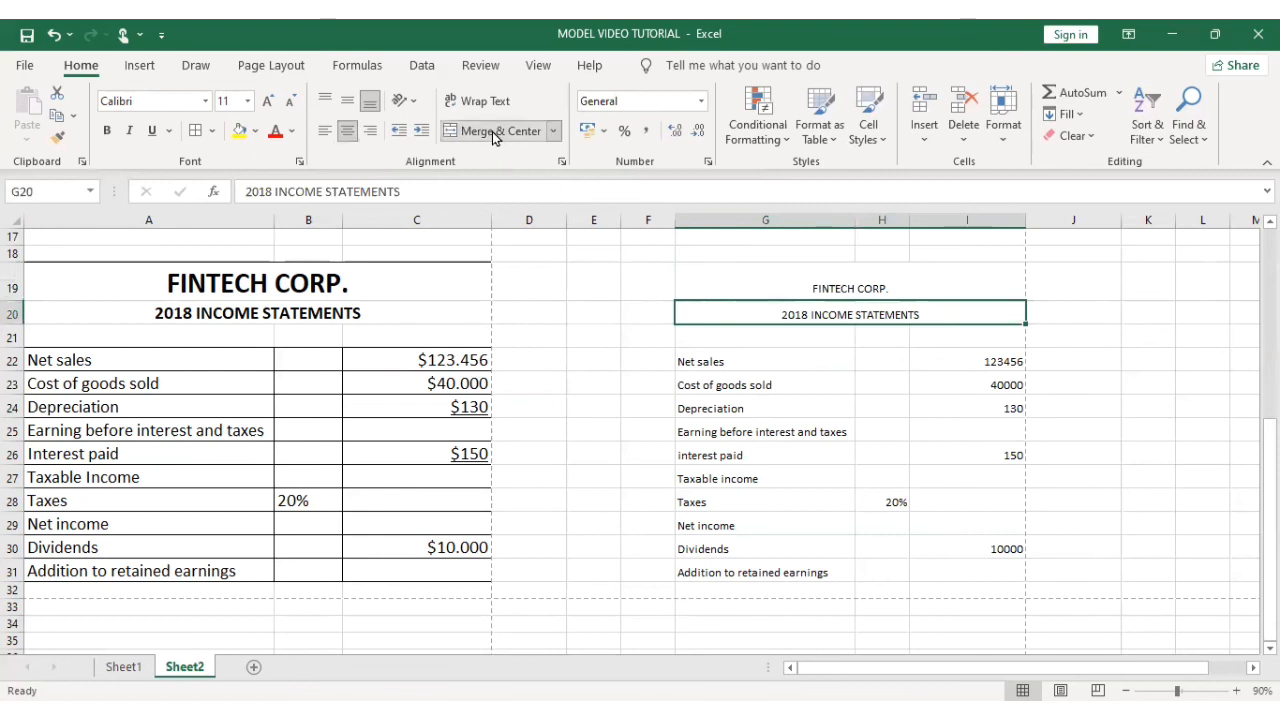
# Step: Set the font size of the income statement title and subtitle in G19:I20 to 26, matching the model's title
pyautogui.moveTo(835, 289); pyautogui.dragTo(835, 318)
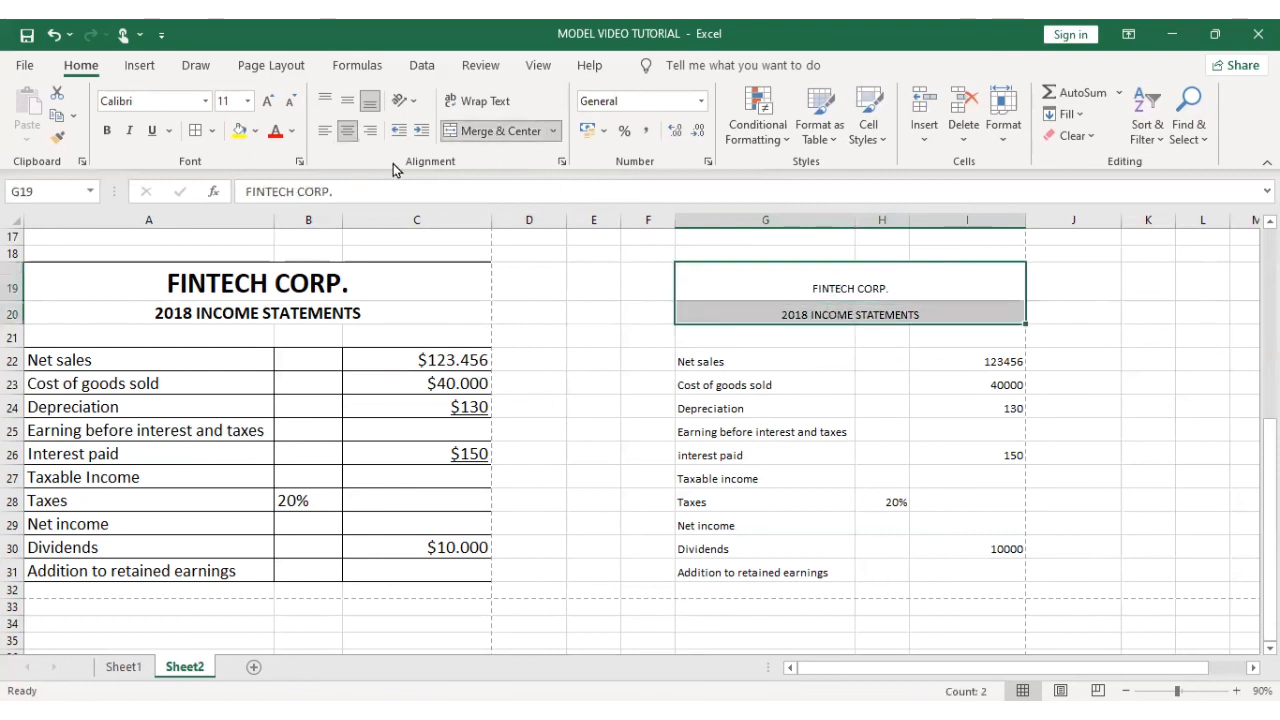
pyautogui.click(213, 283)
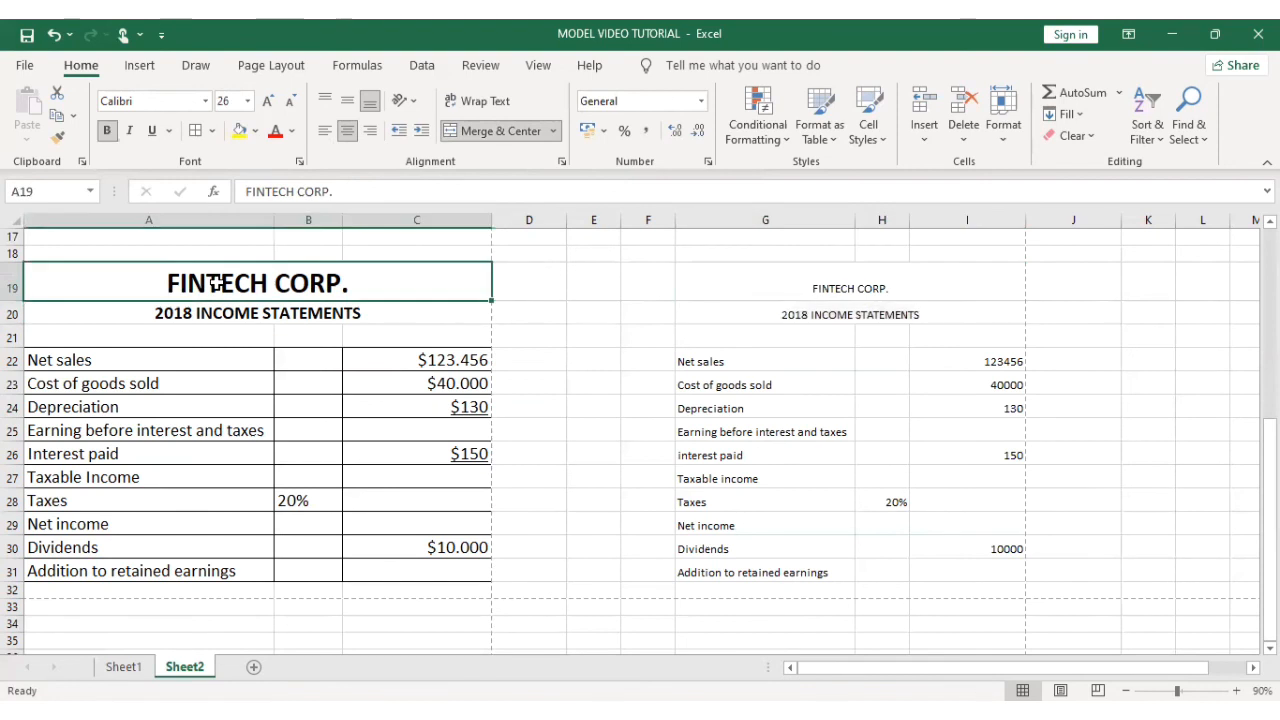
pyautogui.moveTo(846, 288); pyautogui.dragTo(850, 316)
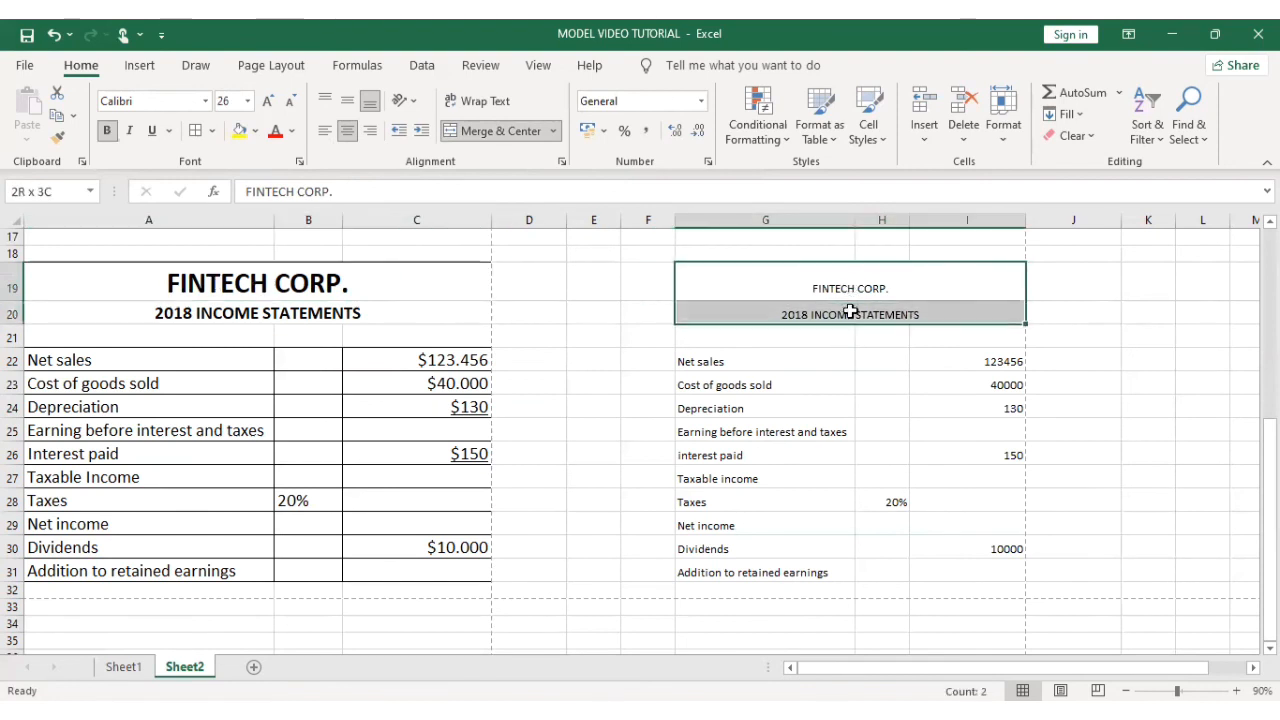
pyautogui.click(247, 101)
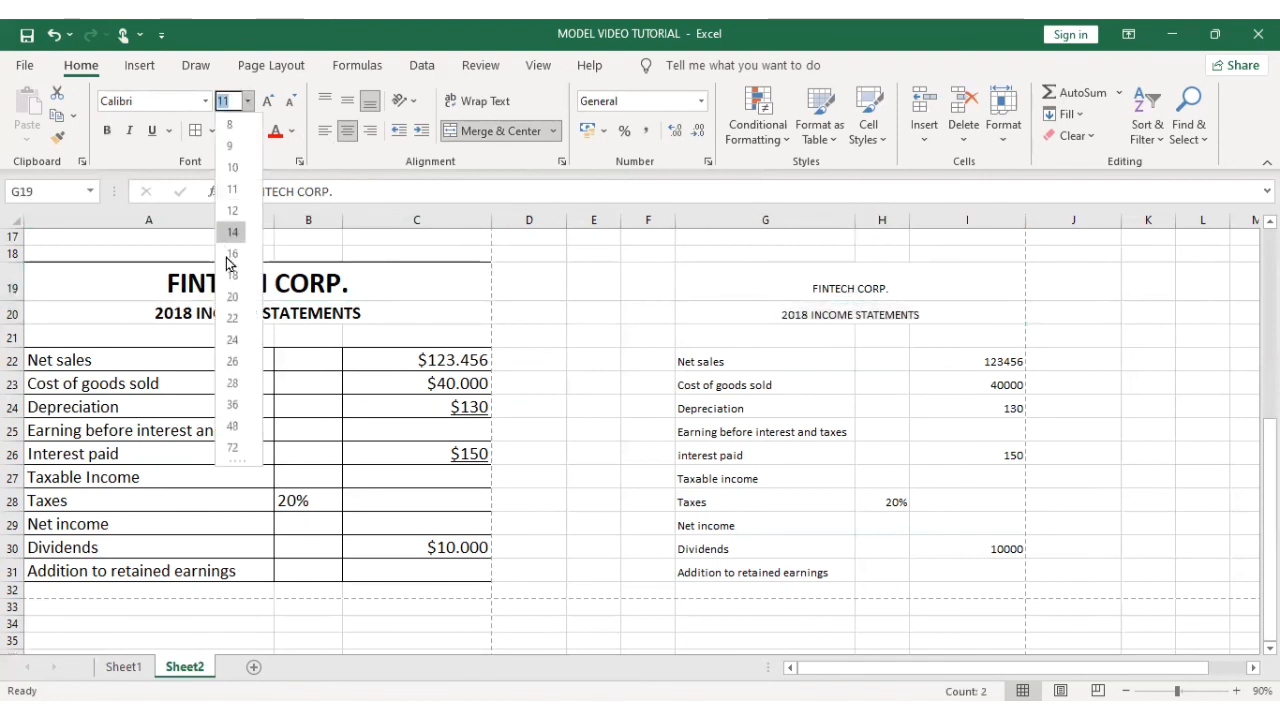
pyautogui.click(241, 362)
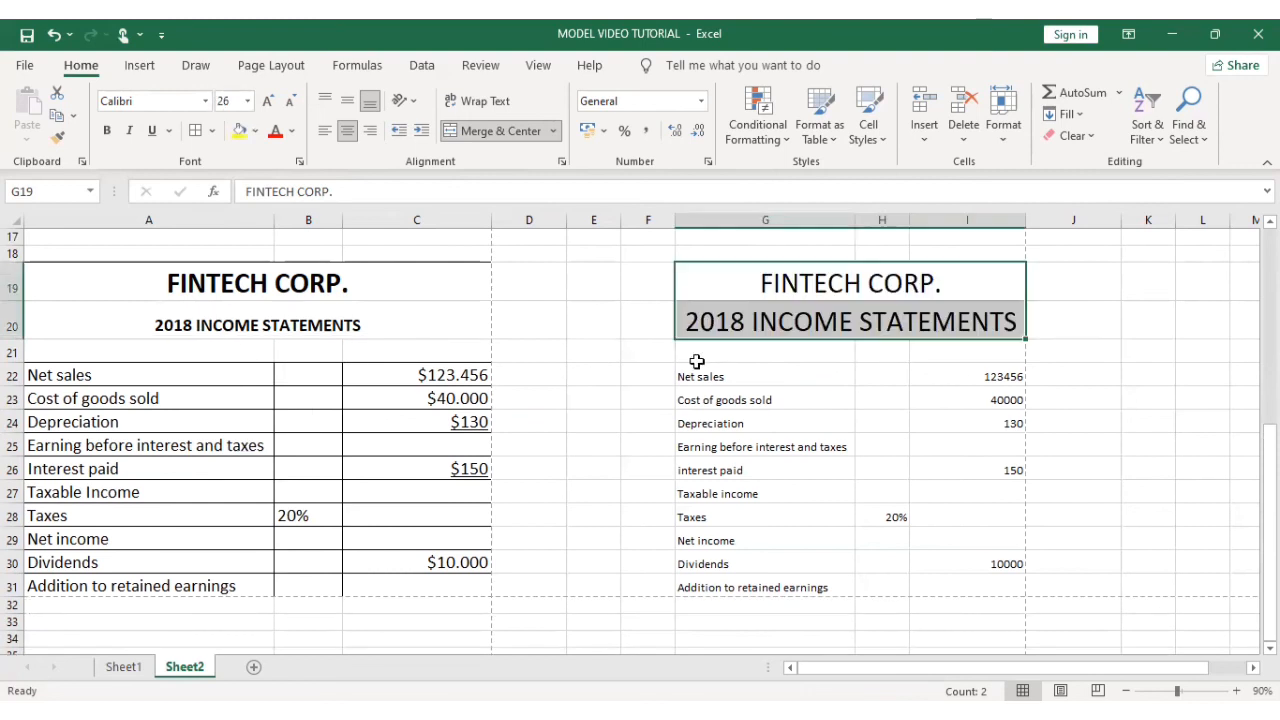
# Step: Set the font size of the subtitle "2018 INCOME STATEMENTS" in G20 to 16, matching the model's subtitle
pyautogui.click(285, 284)
pyautogui.click(278, 328)
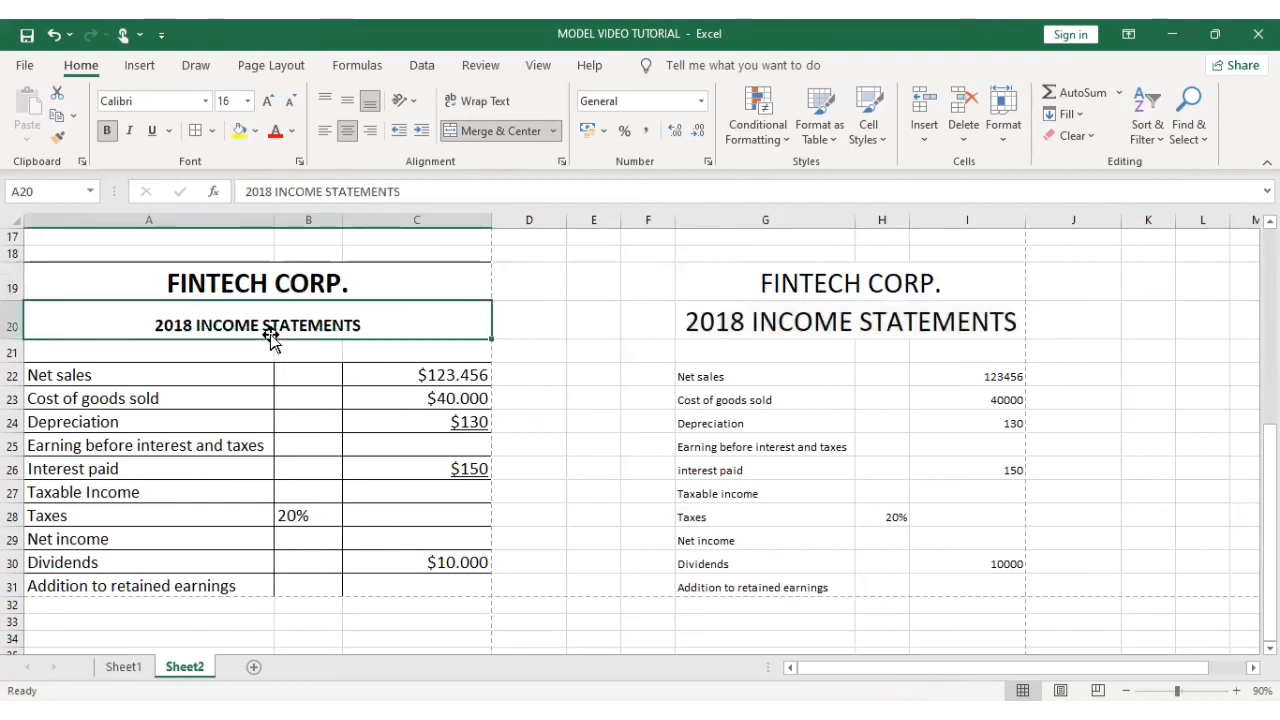
pyautogui.click(722, 326)
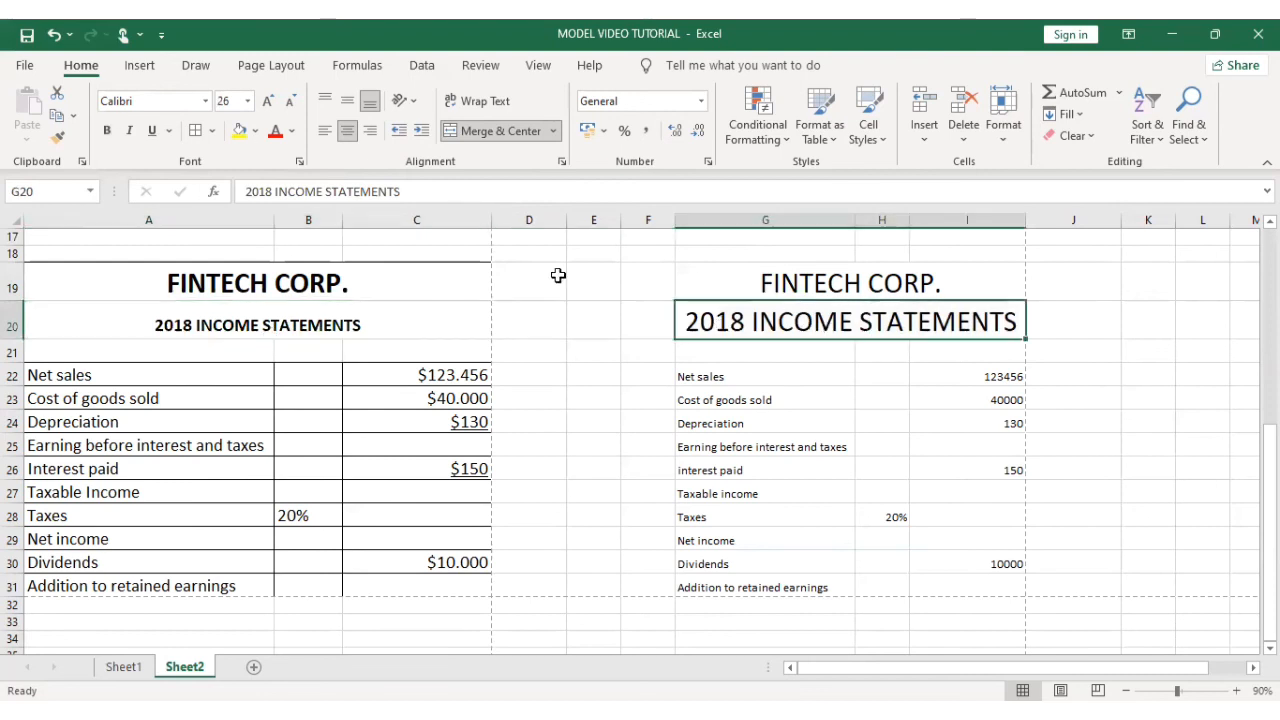
pyautogui.click(248, 102)
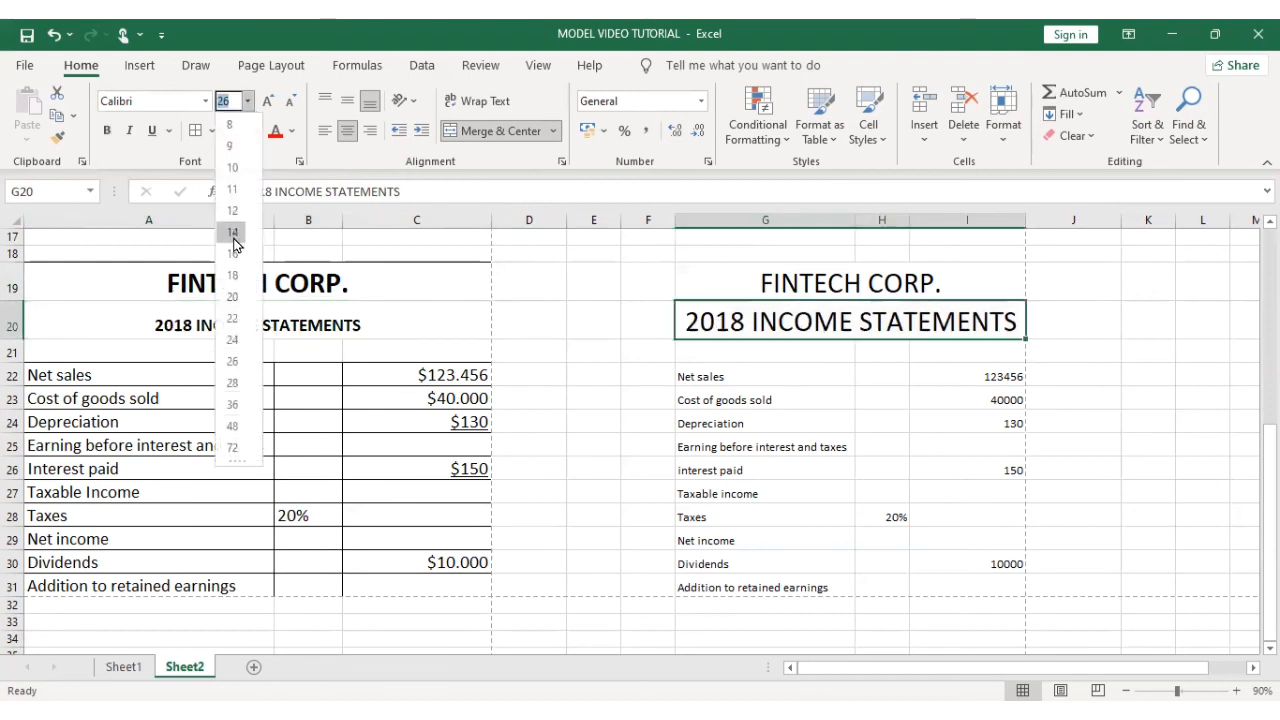
pyautogui.click(240, 262)
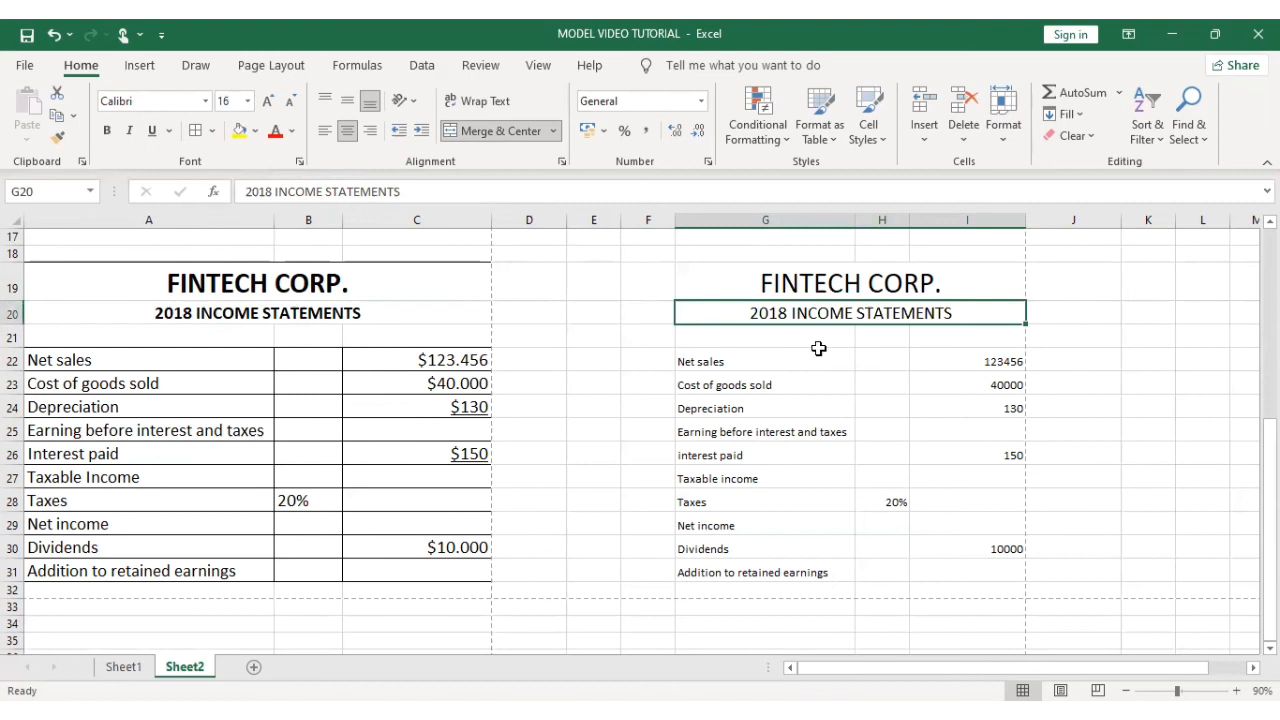
# Step: Make the title "FINTECH CORP." in G19 and the subtitle "2018 INCOME STATEMENTS" in G20 bold
pyautogui.click(826, 288)
pyautogui.click(108, 129)
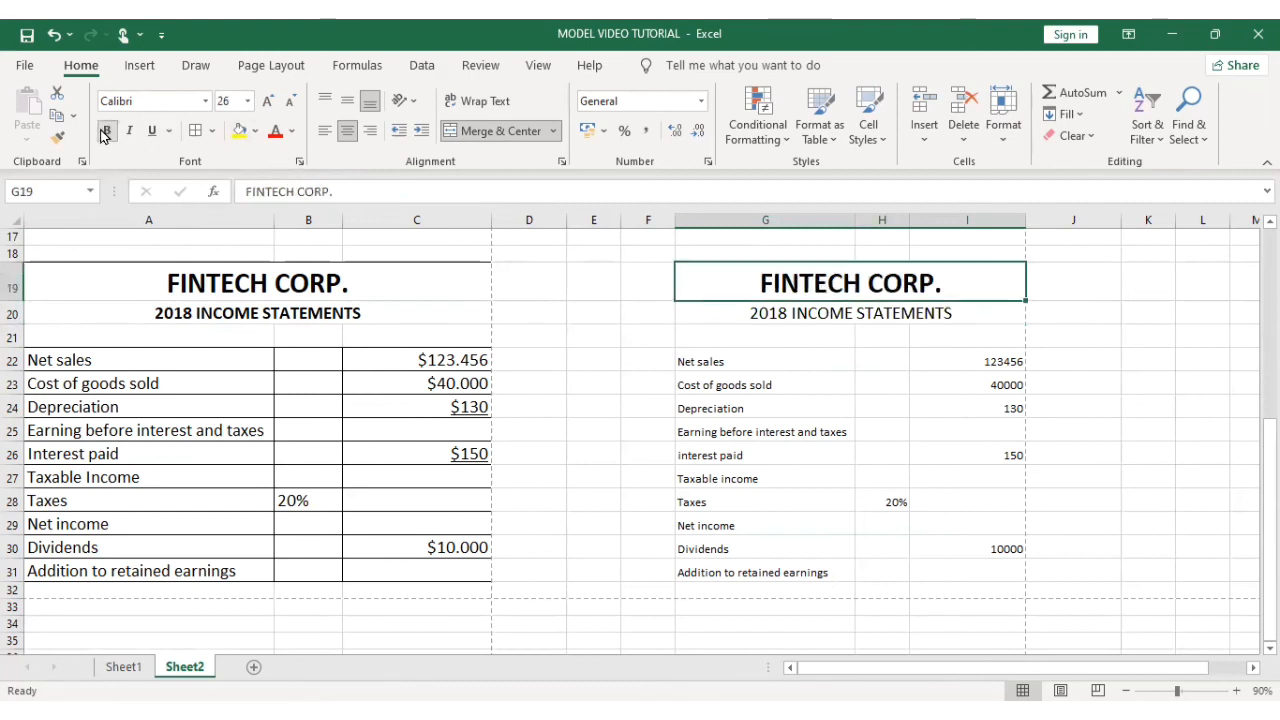
pyautogui.click(786, 318)
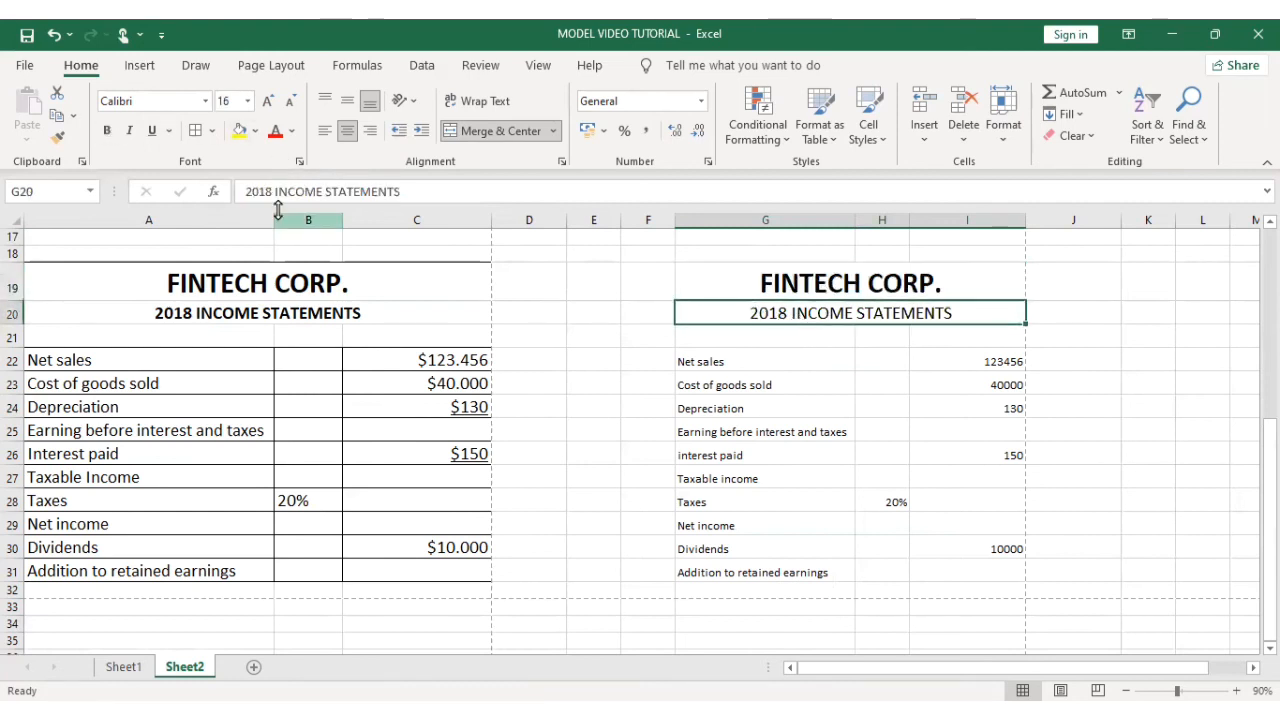
pyautogui.click(108, 130)
pyautogui.click(790, 431)
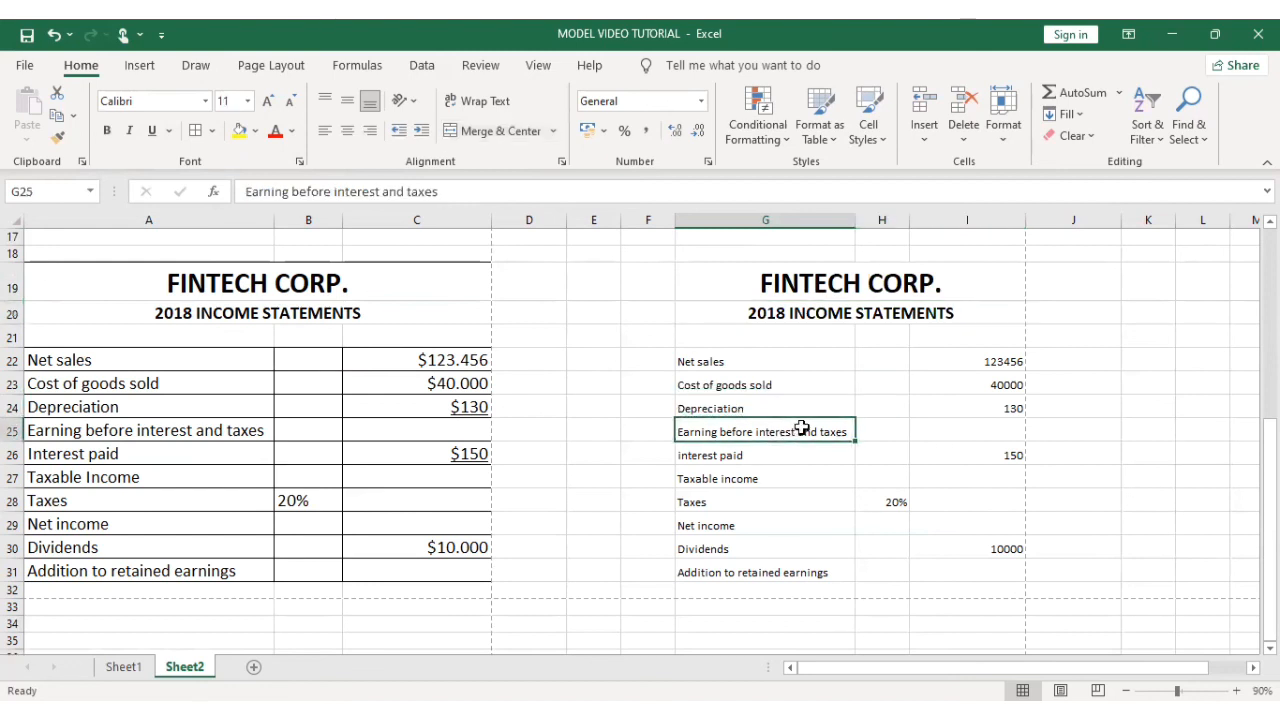
# Step: Set the font size of the income statement labels and amounts in G22:I32 to 16, matching the model's rows
pyautogui.click(62, 358)
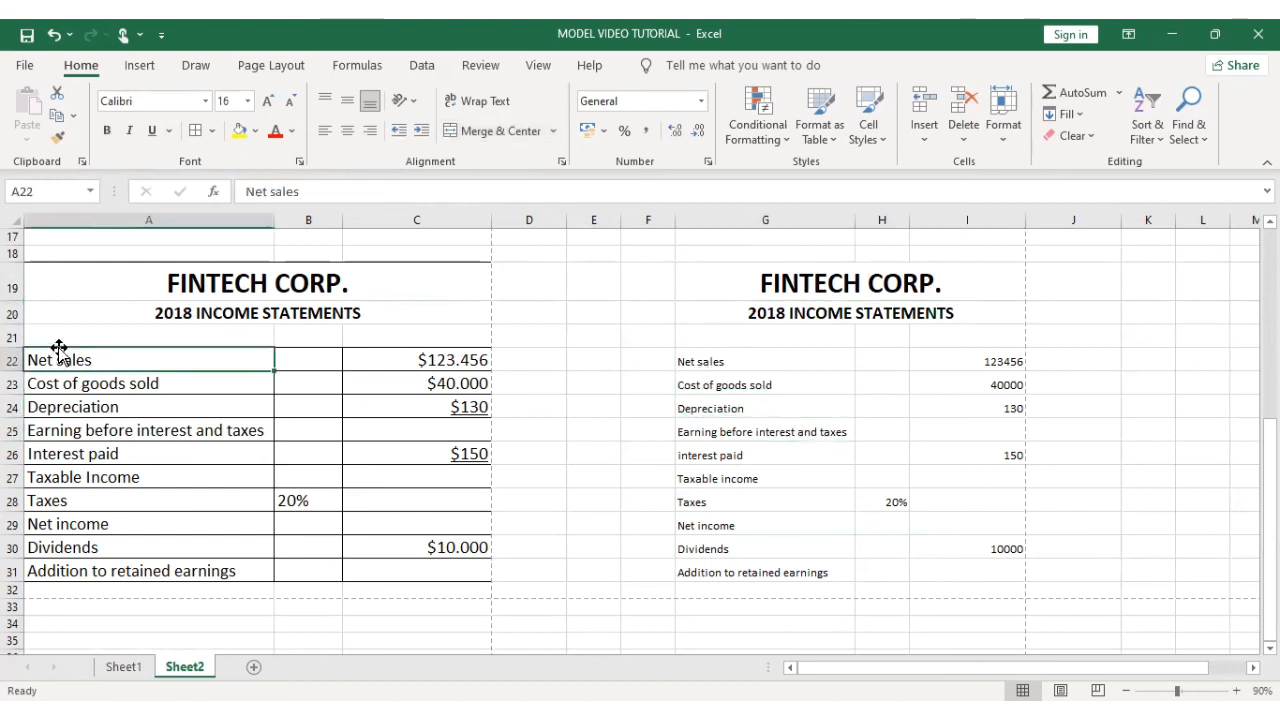
pyautogui.click(706, 363)
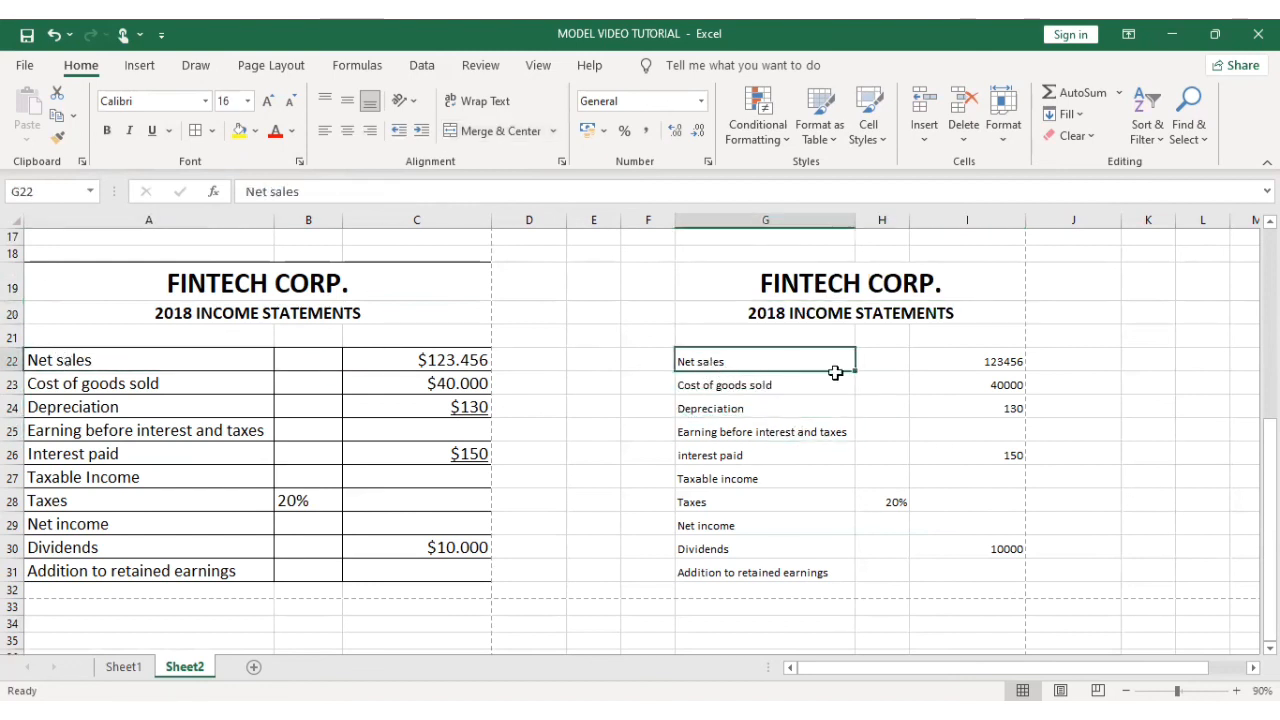
pyautogui.moveTo(835, 372); pyautogui.dragTo(973, 590)
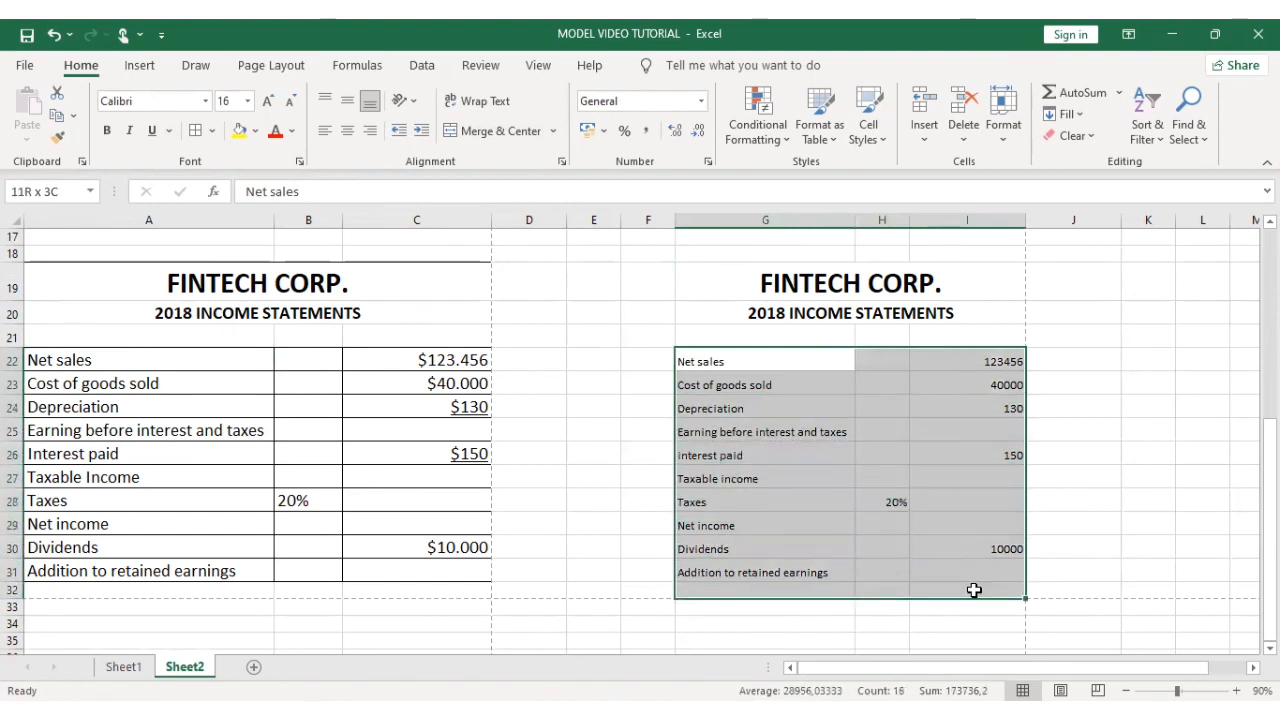
pyautogui.click(247, 101)
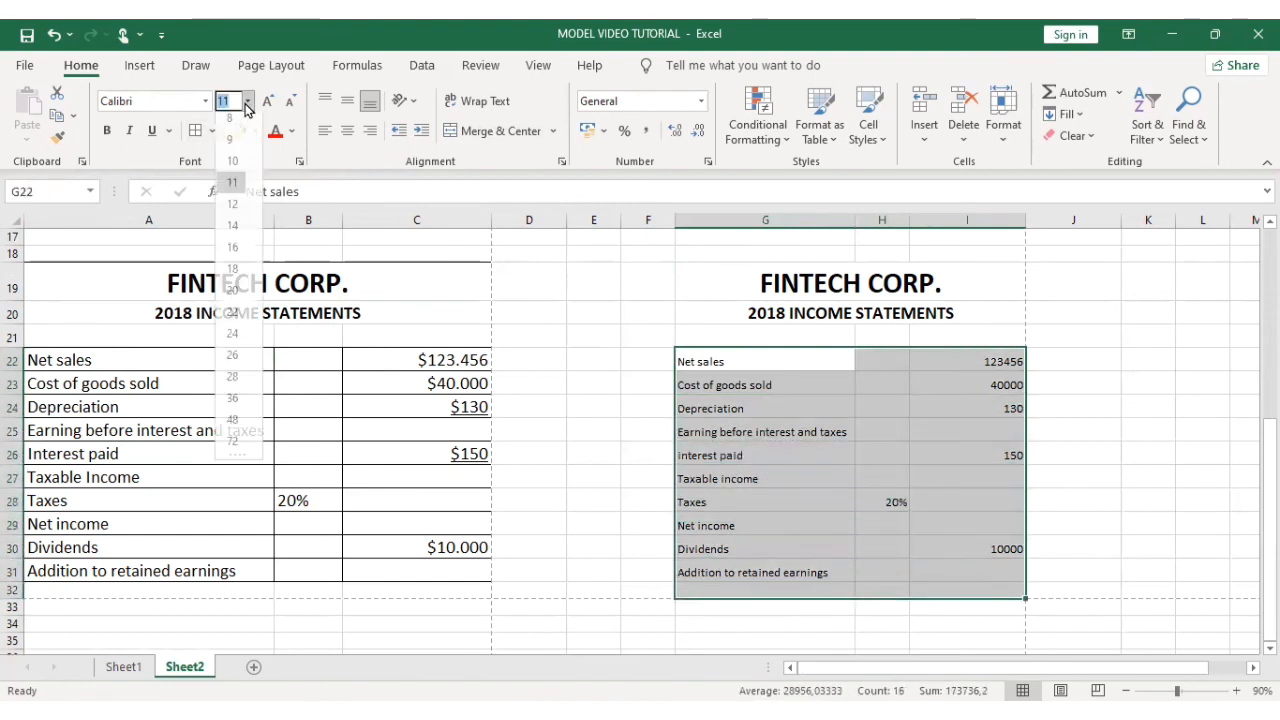
pyautogui.click(232, 246)
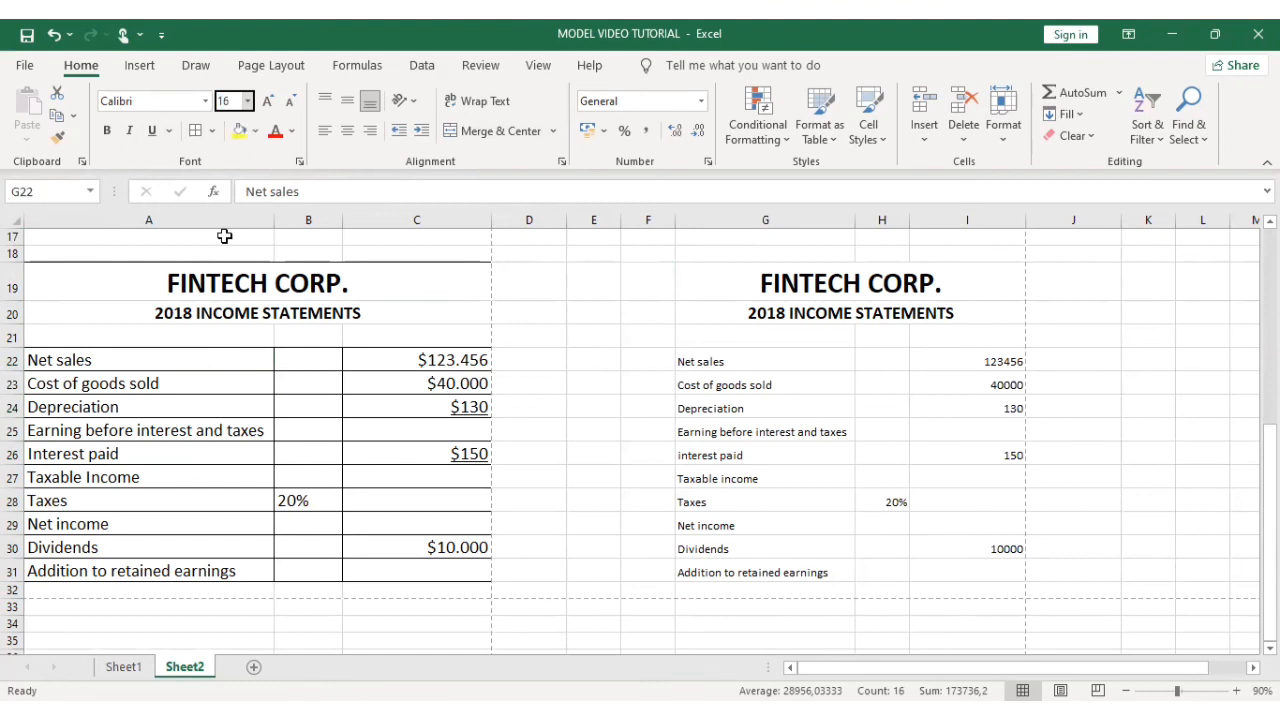
# Step: Widen column G so that the label "Earning before interest and taxes" fits inside its cell
pyautogui.click(809, 464)
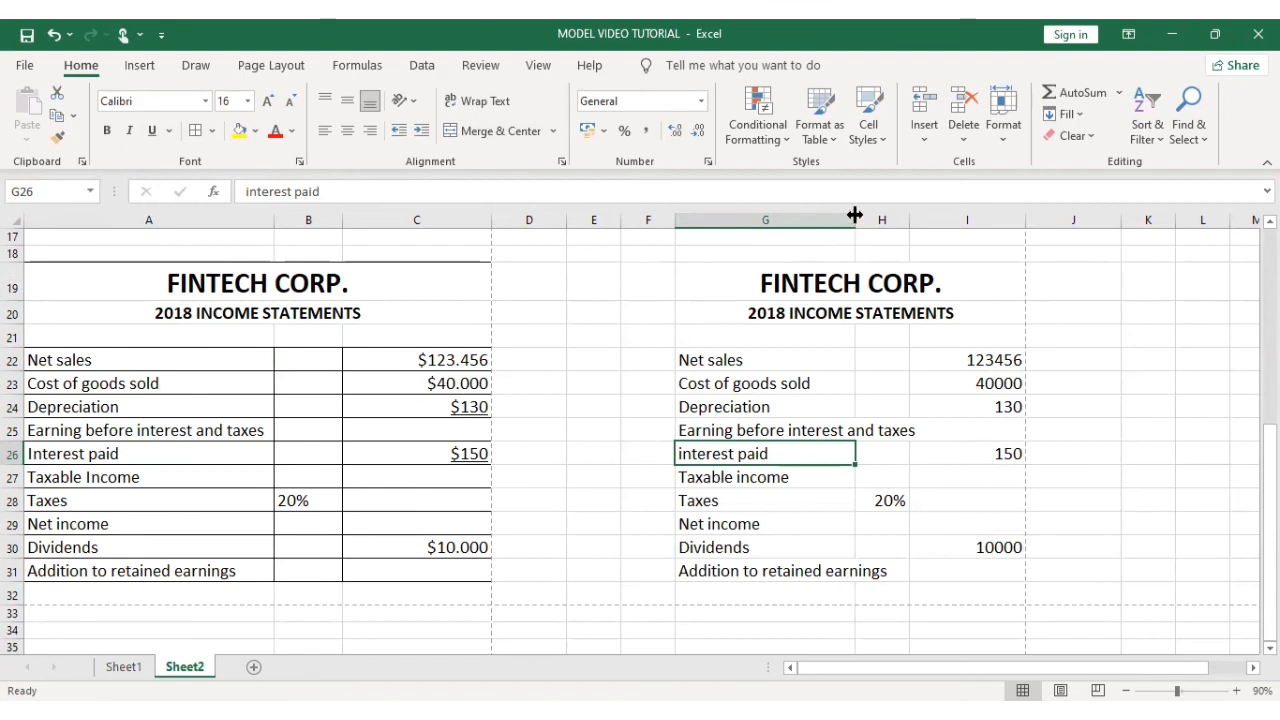
pyautogui.moveTo(855, 215); pyautogui.dragTo(855, 215)
pyautogui.moveTo(853, 213); pyautogui.dragTo(920, 203)
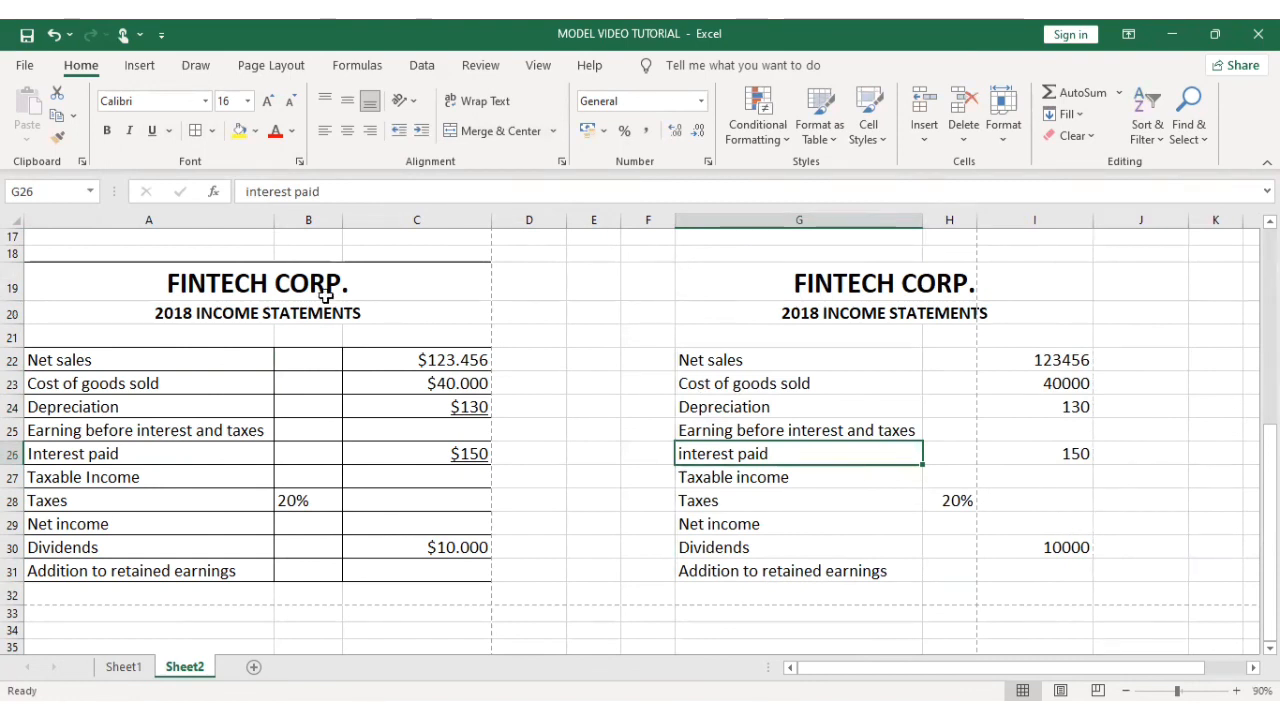
# Step: Apply outside borders around the income statement heading block G19:I21
pyautogui.click(725, 277)
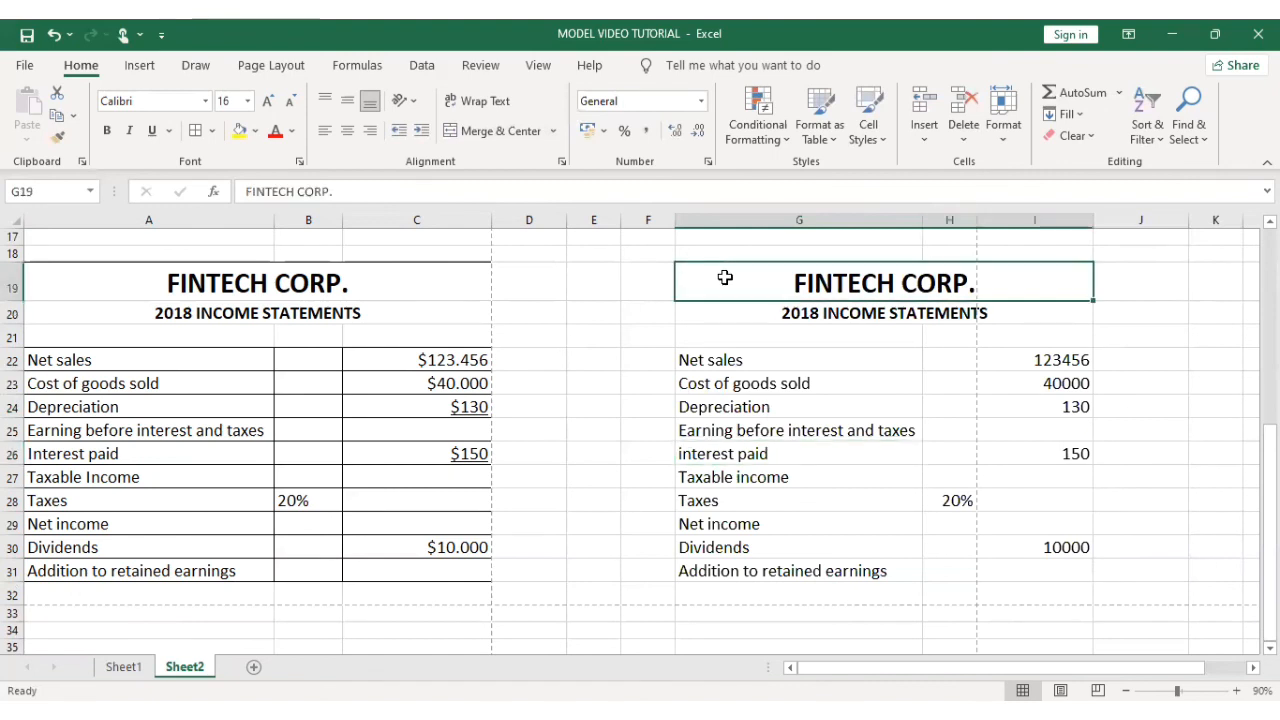
pyautogui.moveTo(725, 293); pyautogui.dragTo(723, 333)
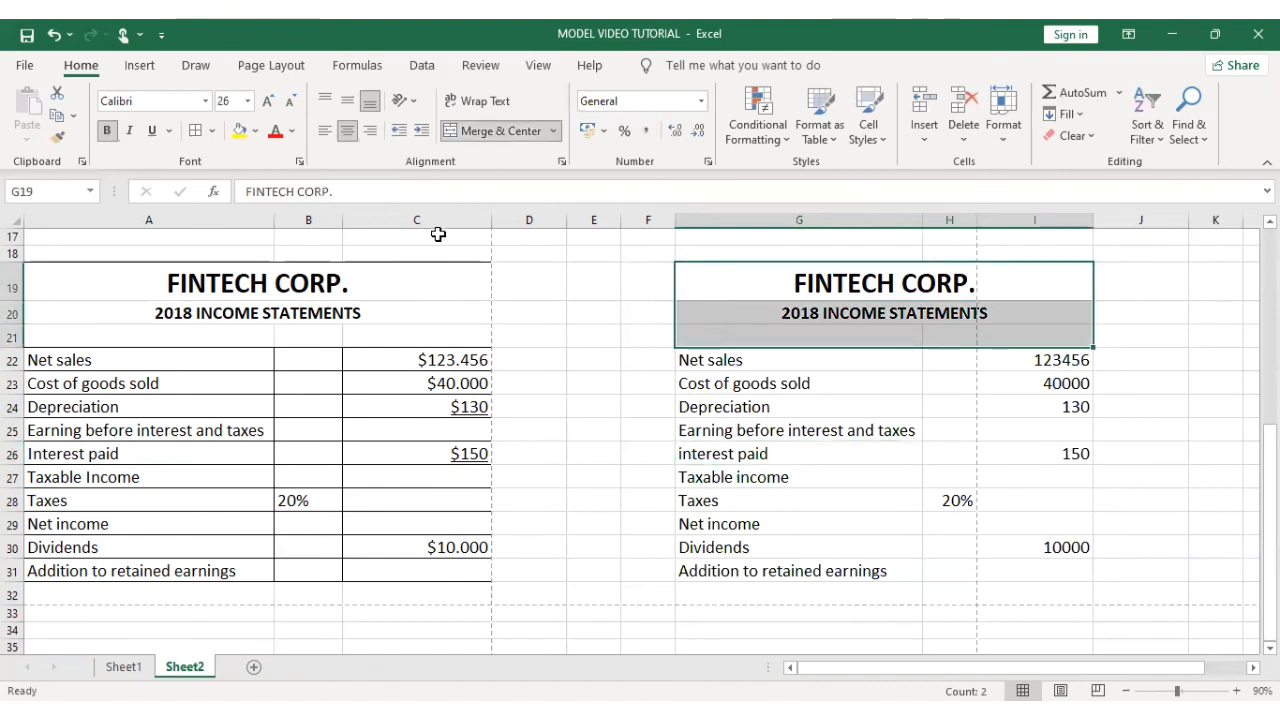
pyautogui.click(212, 131)
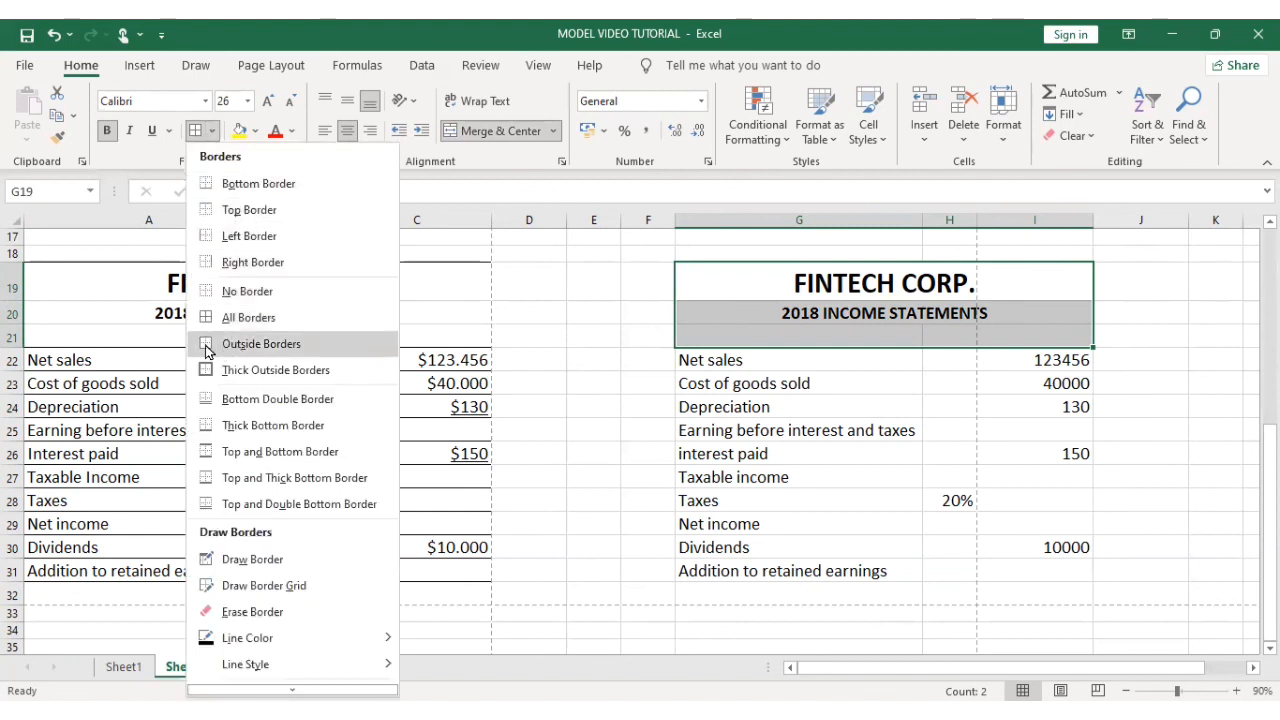
pyautogui.click(354, 333)
pyautogui.click(720, 383)
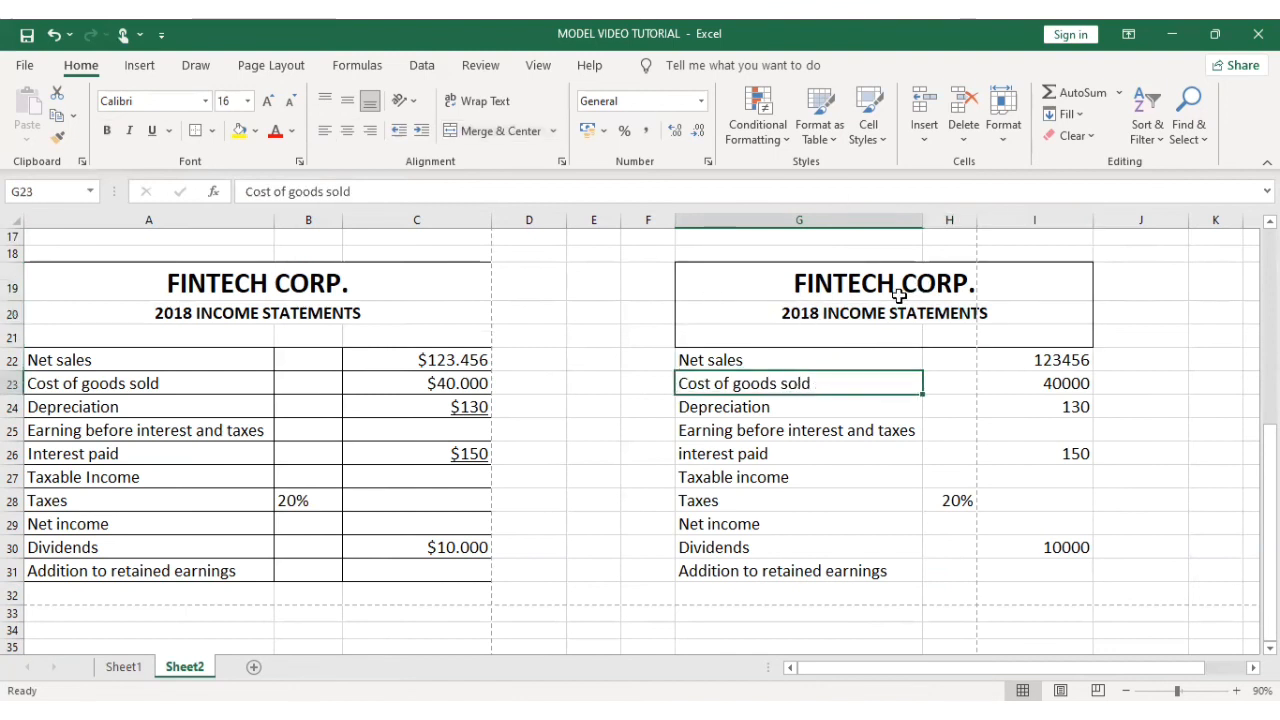
# Step: Apply all borders to the income statement rows G22:I31
pyautogui.moveTo(694, 359); pyautogui.dragTo(1004, 571)
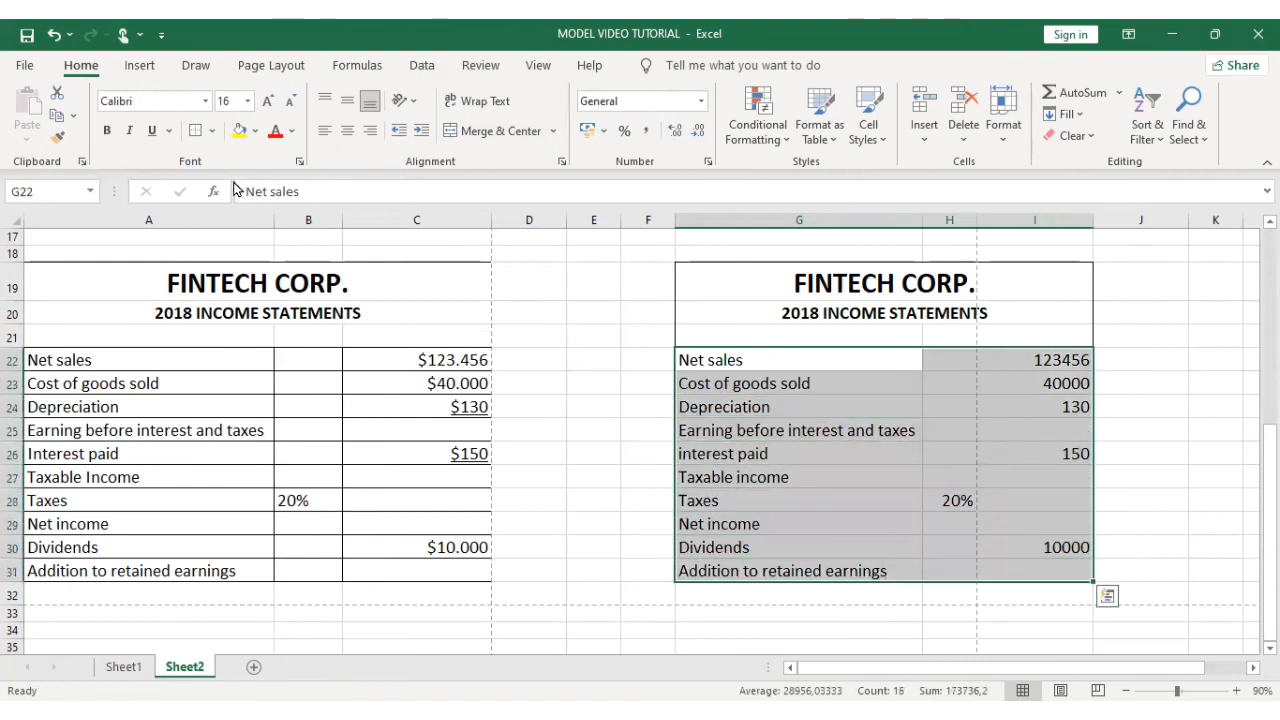
pyautogui.click(211, 131)
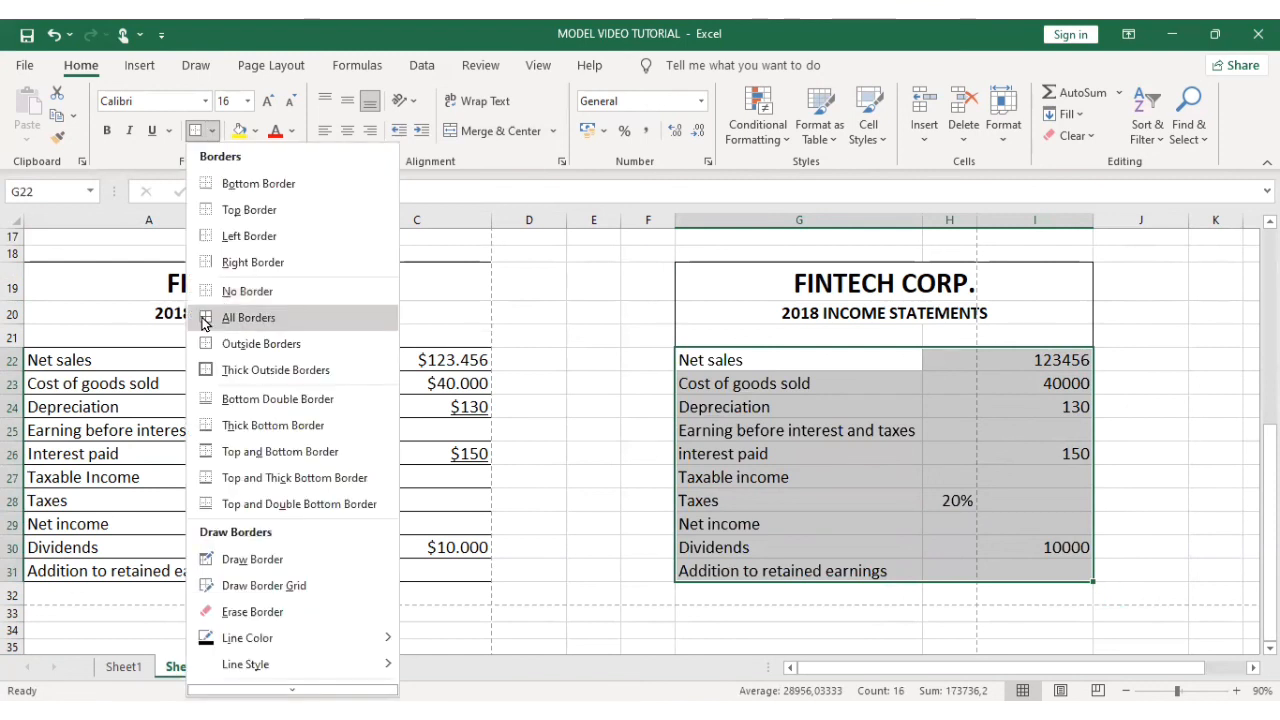
pyautogui.click(204, 322)
pyautogui.click(817, 446)
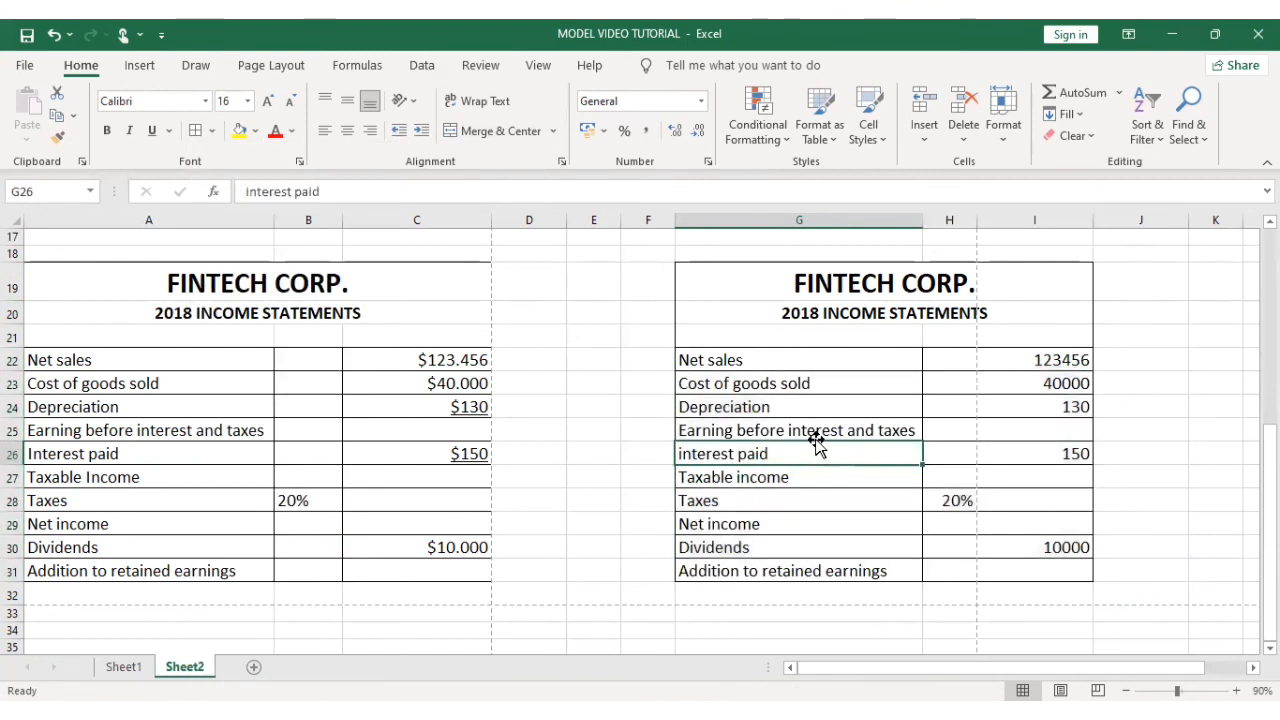
# Step: Apply the Currency number format to the income statement amounts in I22:I31
pyautogui.scroll(5, 817, 446)
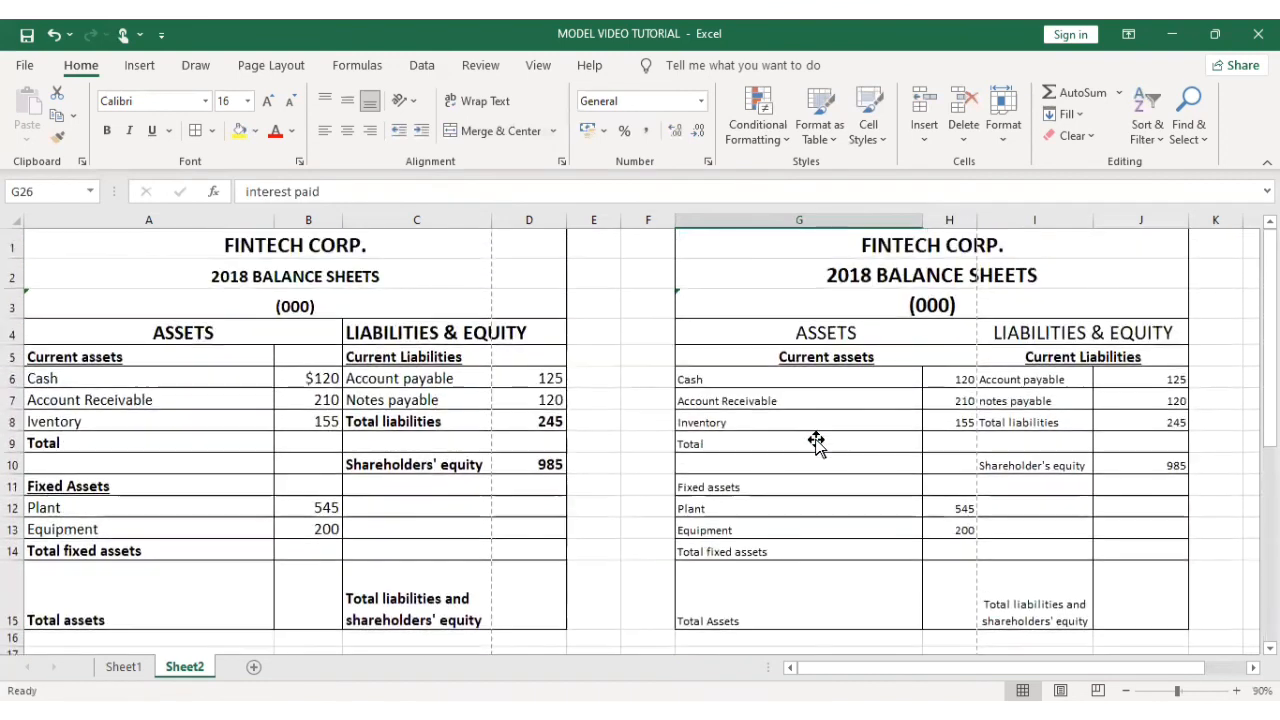
pyautogui.scroll(-8, 817, 446)
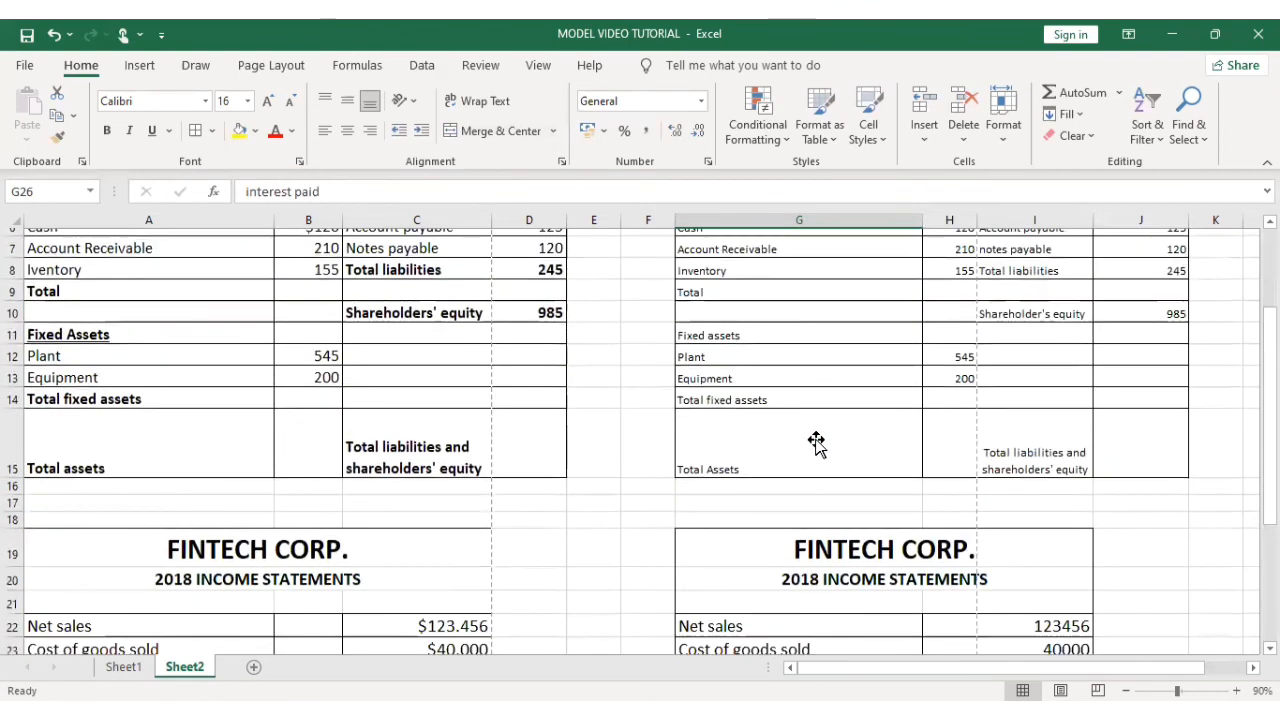
pyautogui.scroll(3, 817, 446)
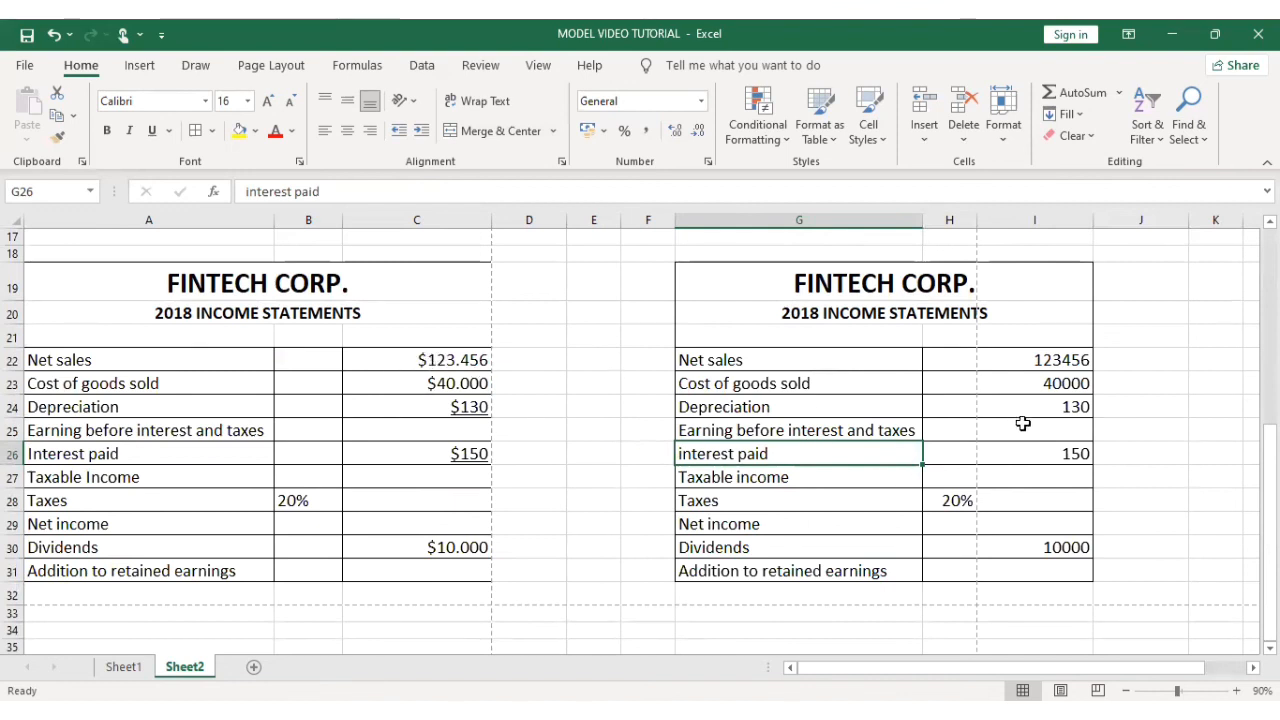
pyautogui.moveTo(1053, 358); pyautogui.dragTo(1057, 572)
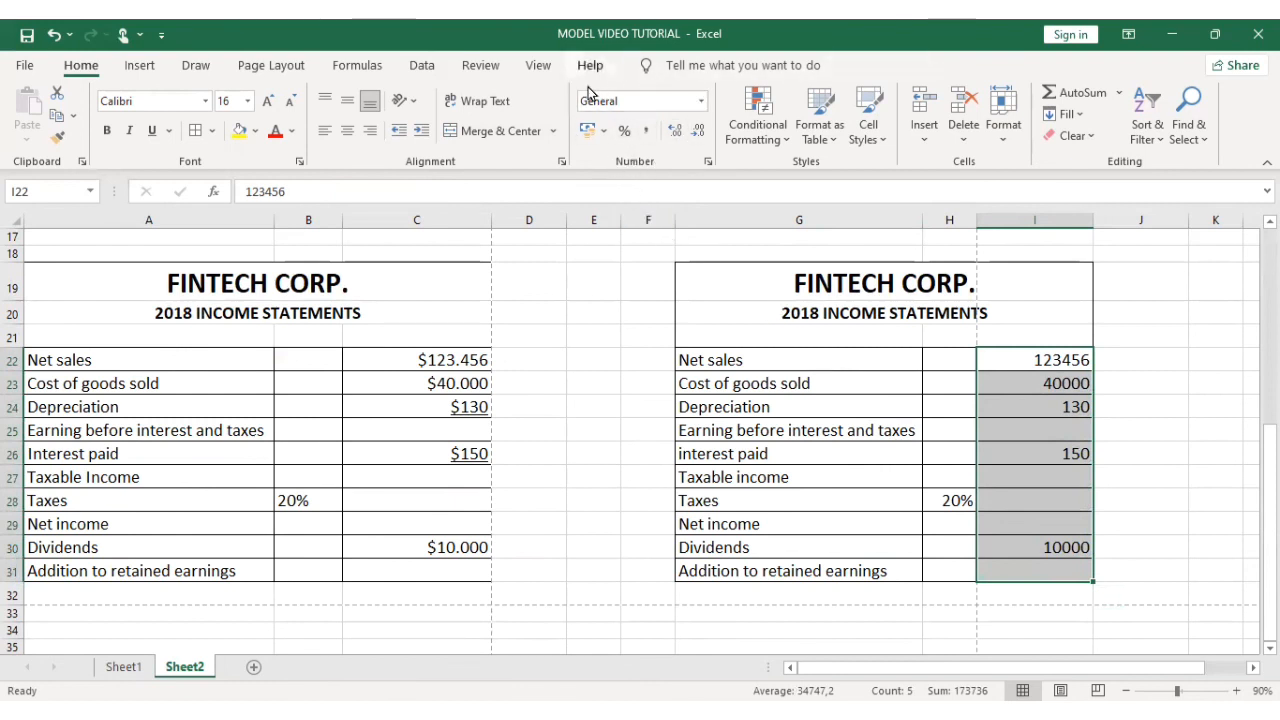
pyautogui.click(700, 102)
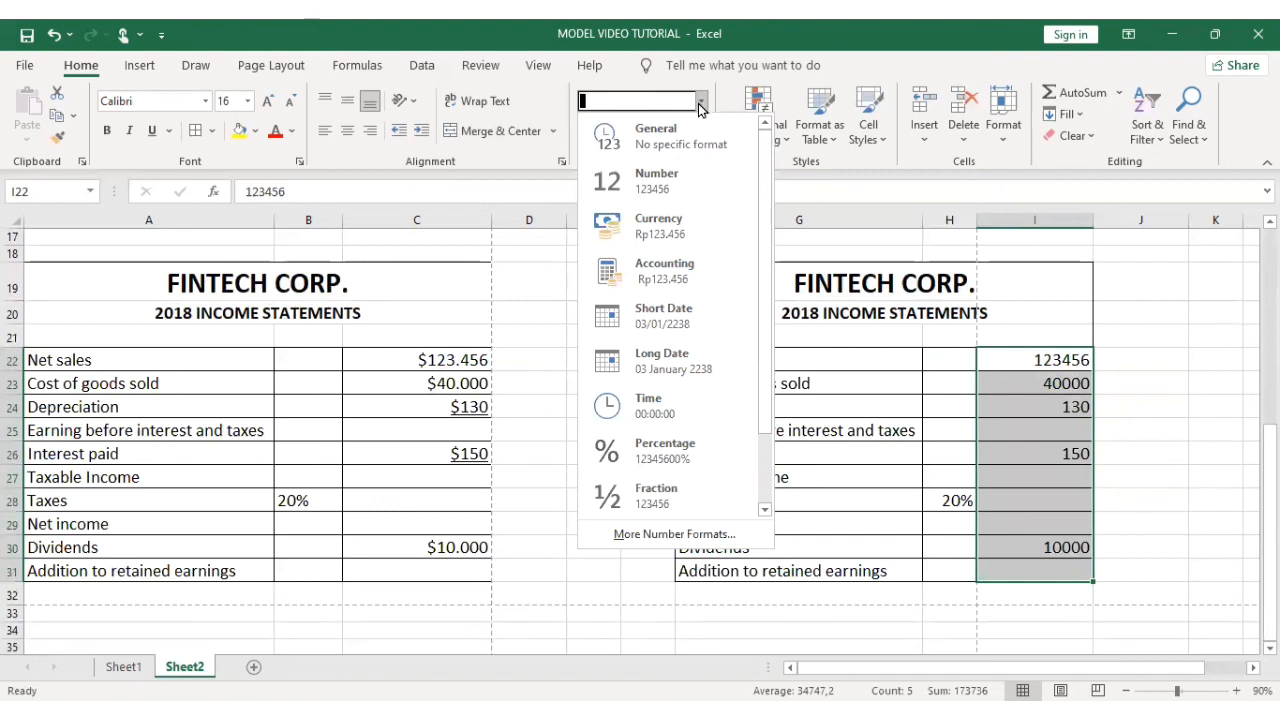
pyautogui.click(670, 236)
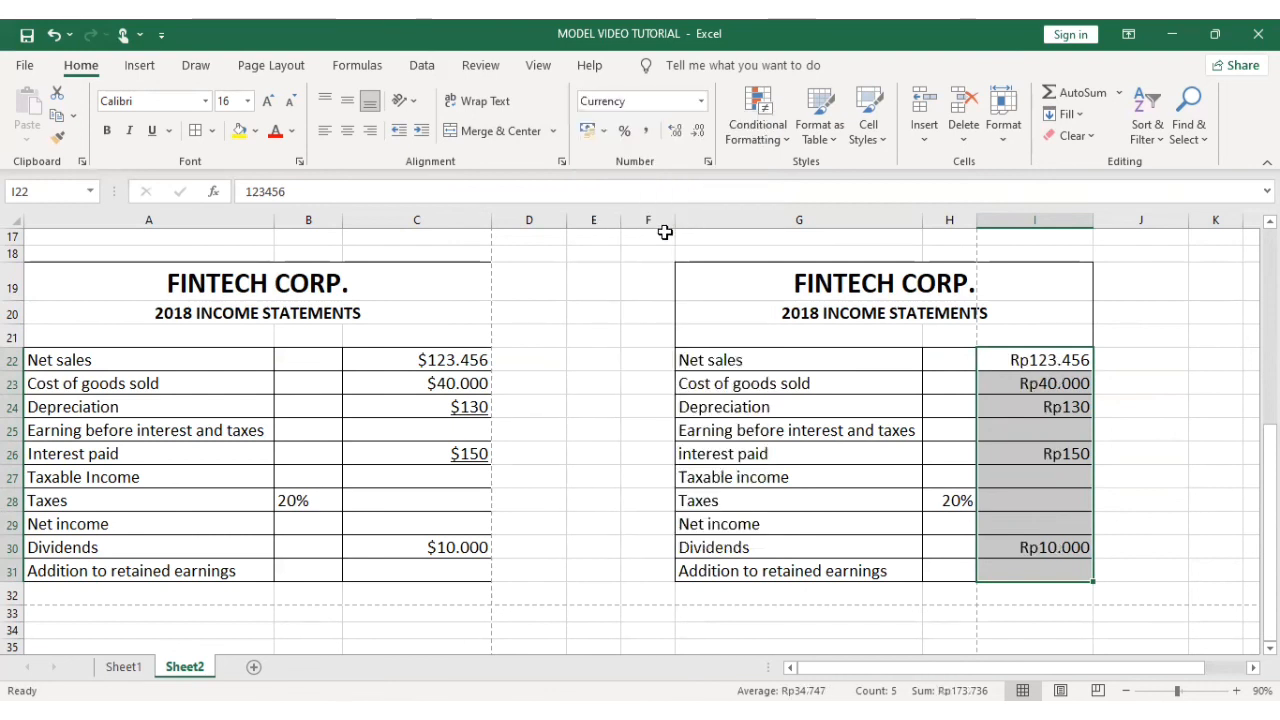
# Step: Change the currency symbol of the amounts in I22:I31 to $ English (United States)
pyautogui.click(703, 101)
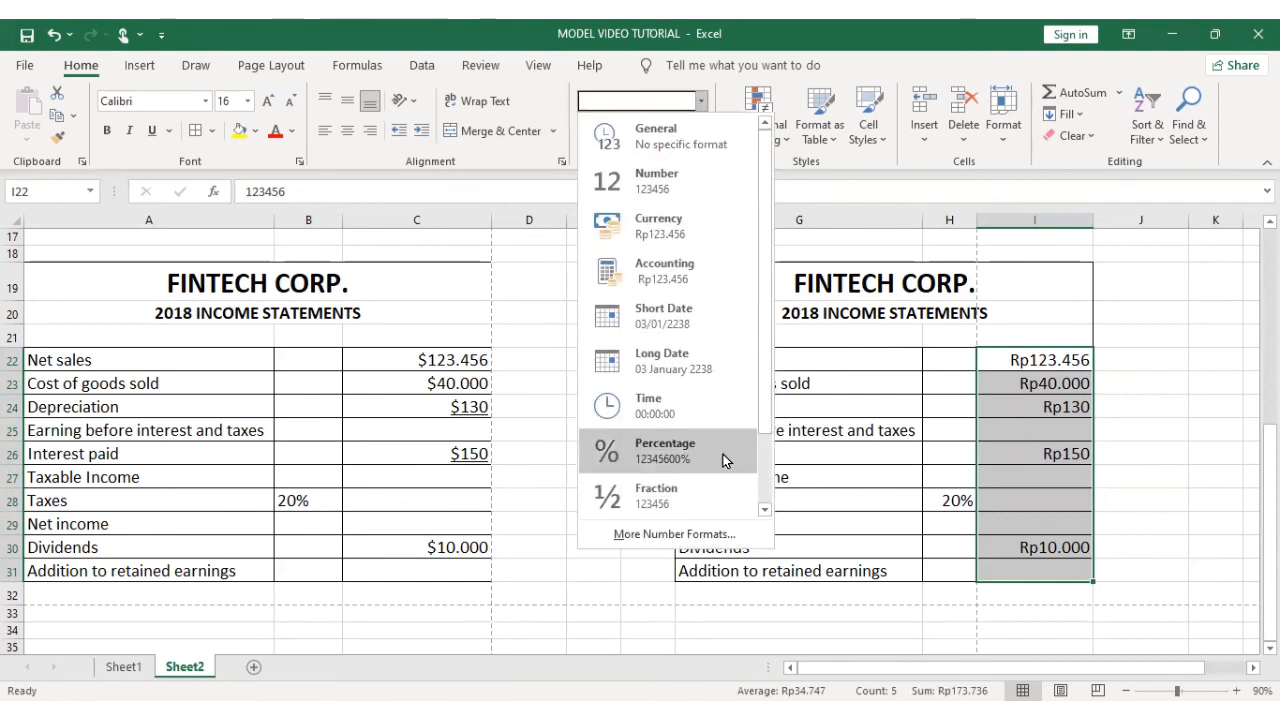
pyautogui.click(697, 536)
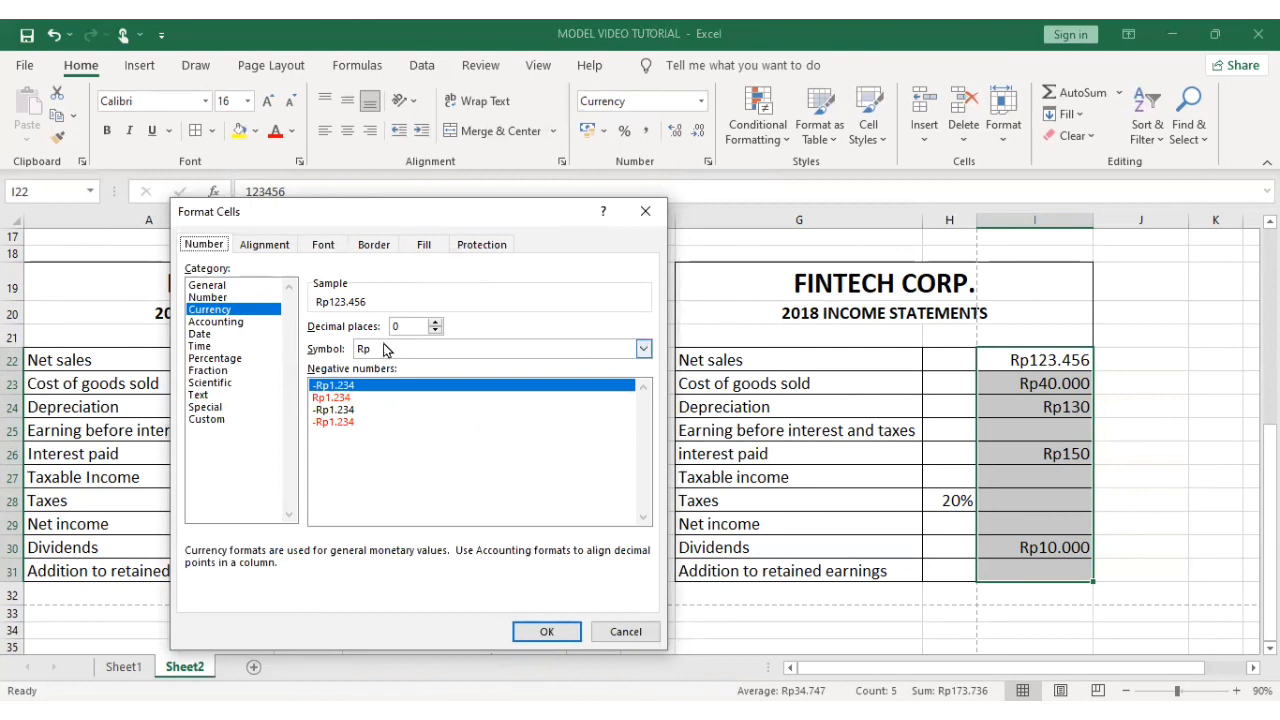
pyautogui.click(644, 352)
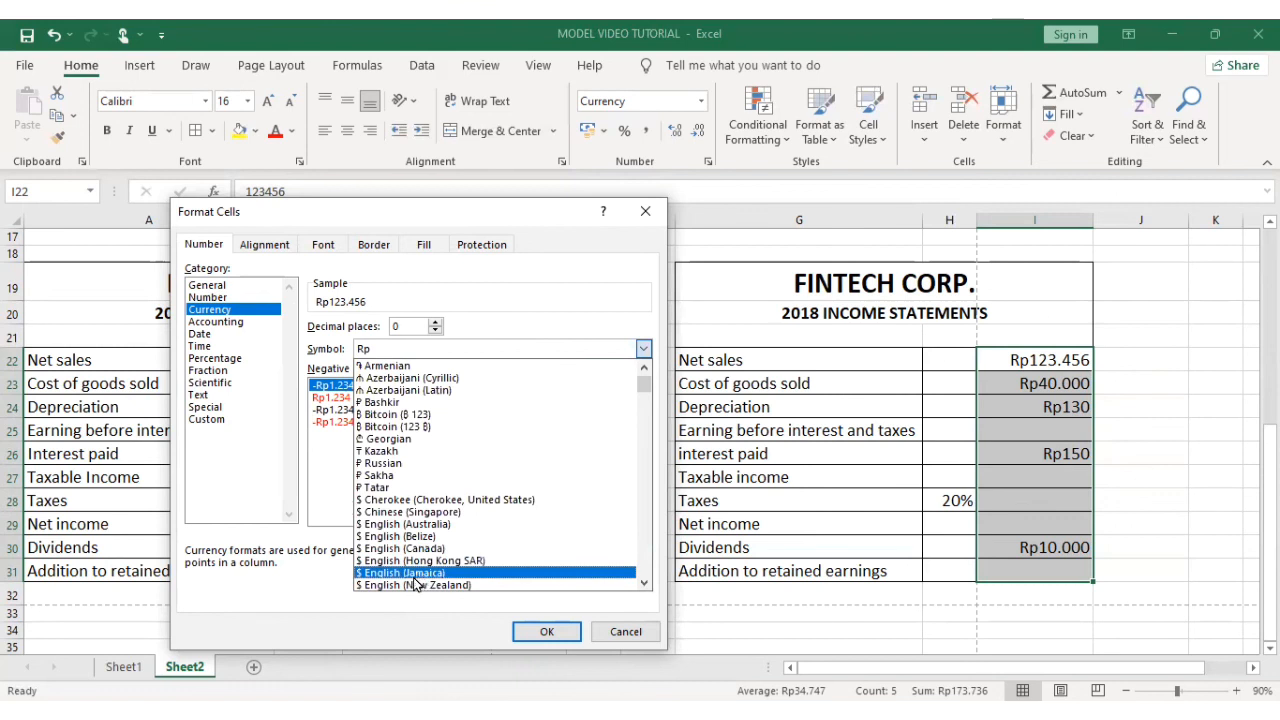
pyautogui.scroll(-3, 412, 579)
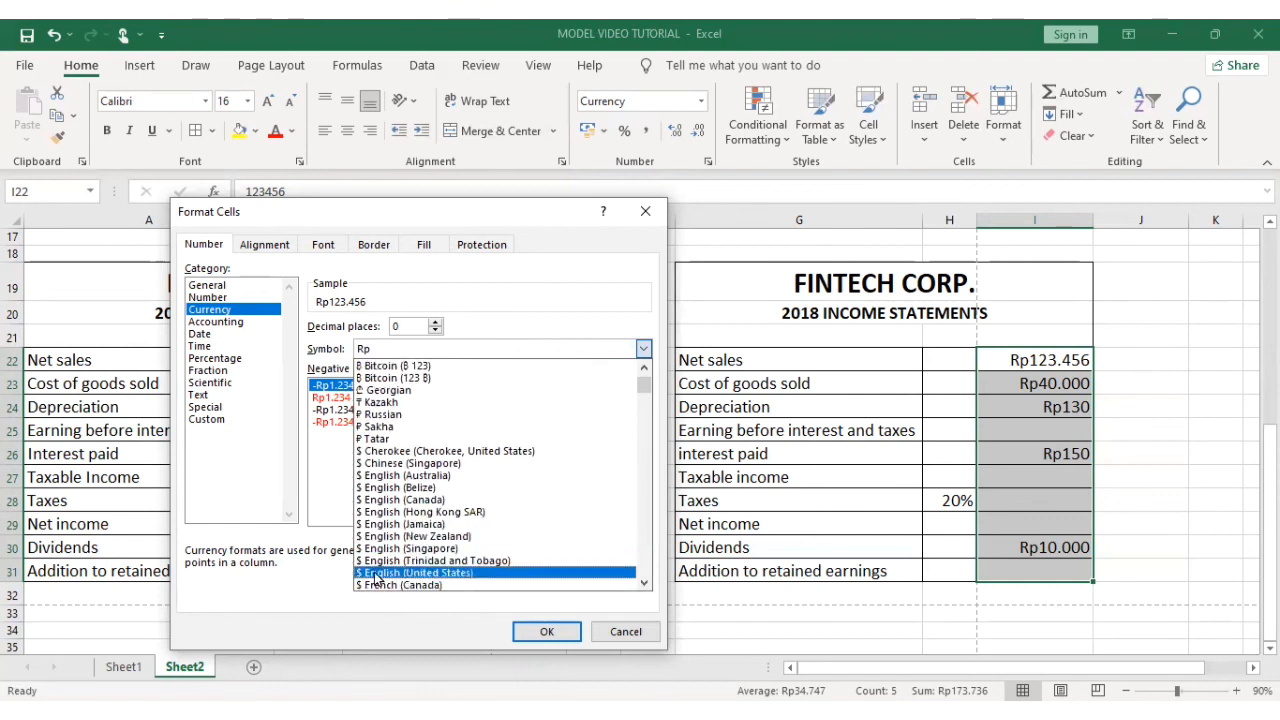
pyautogui.click(380, 578)
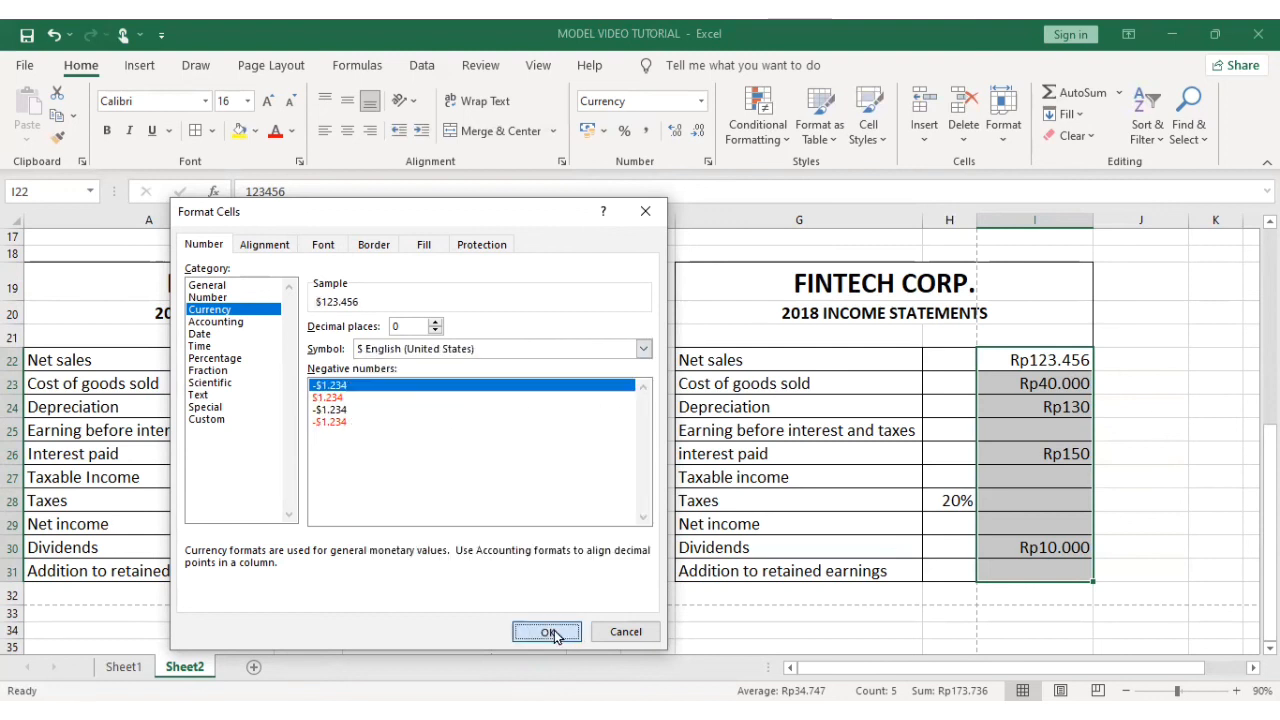
pyautogui.click(547, 631)
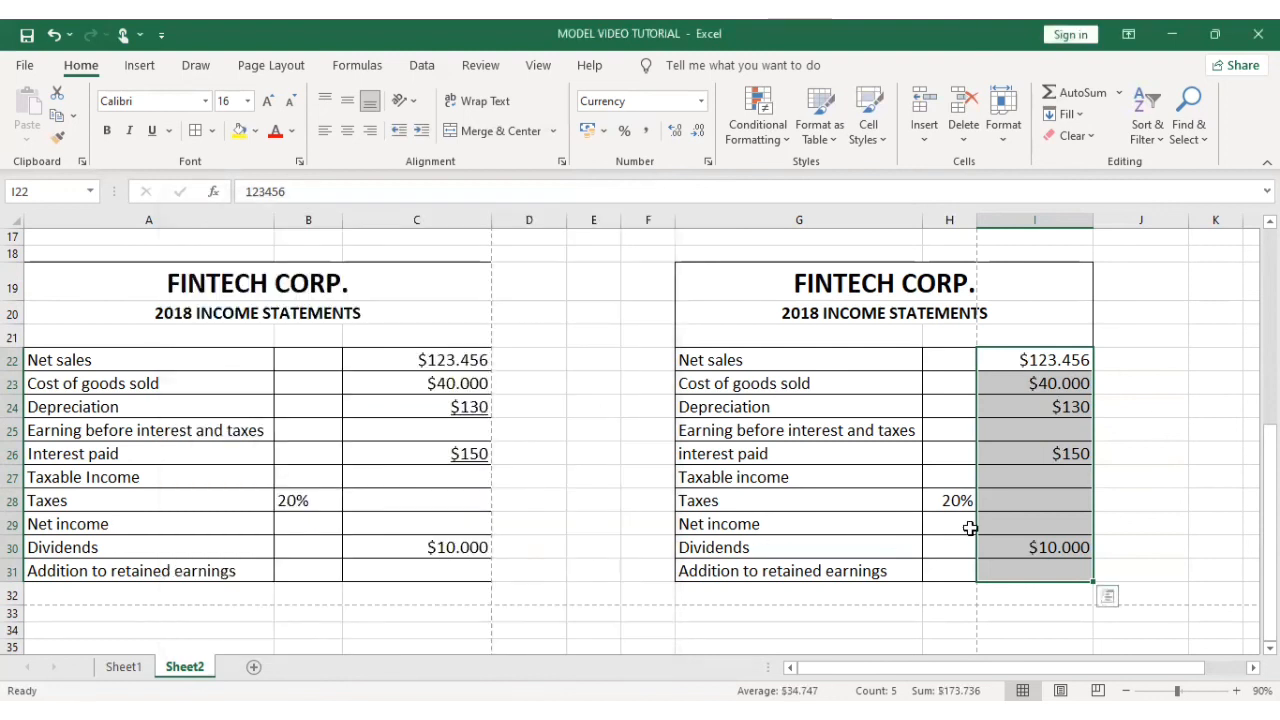
pyautogui.click(1161, 446)
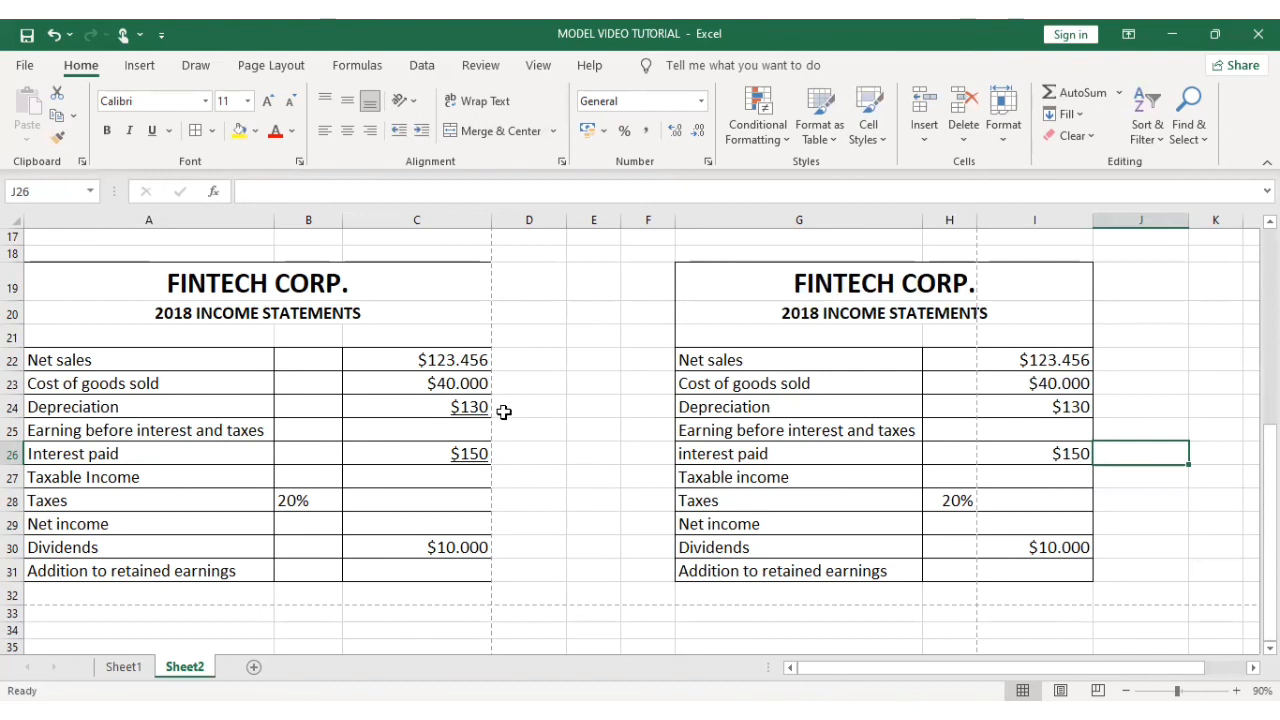
pyautogui.click(648, 596)
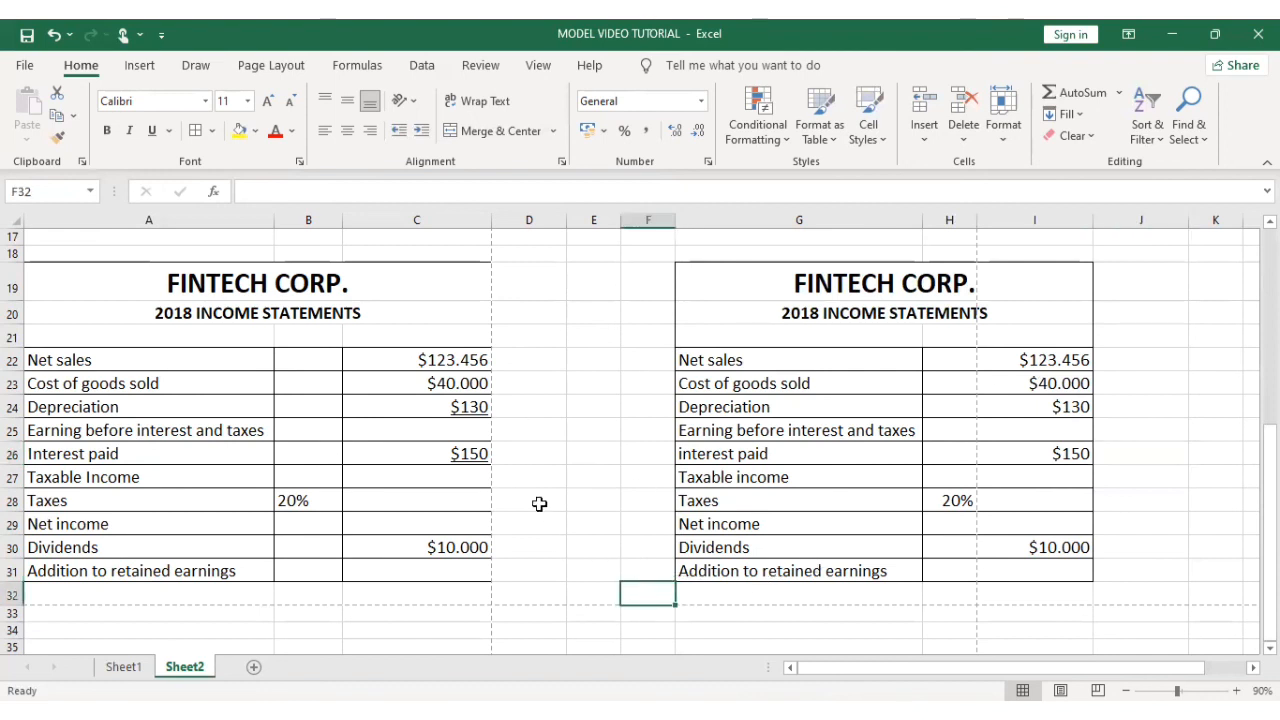